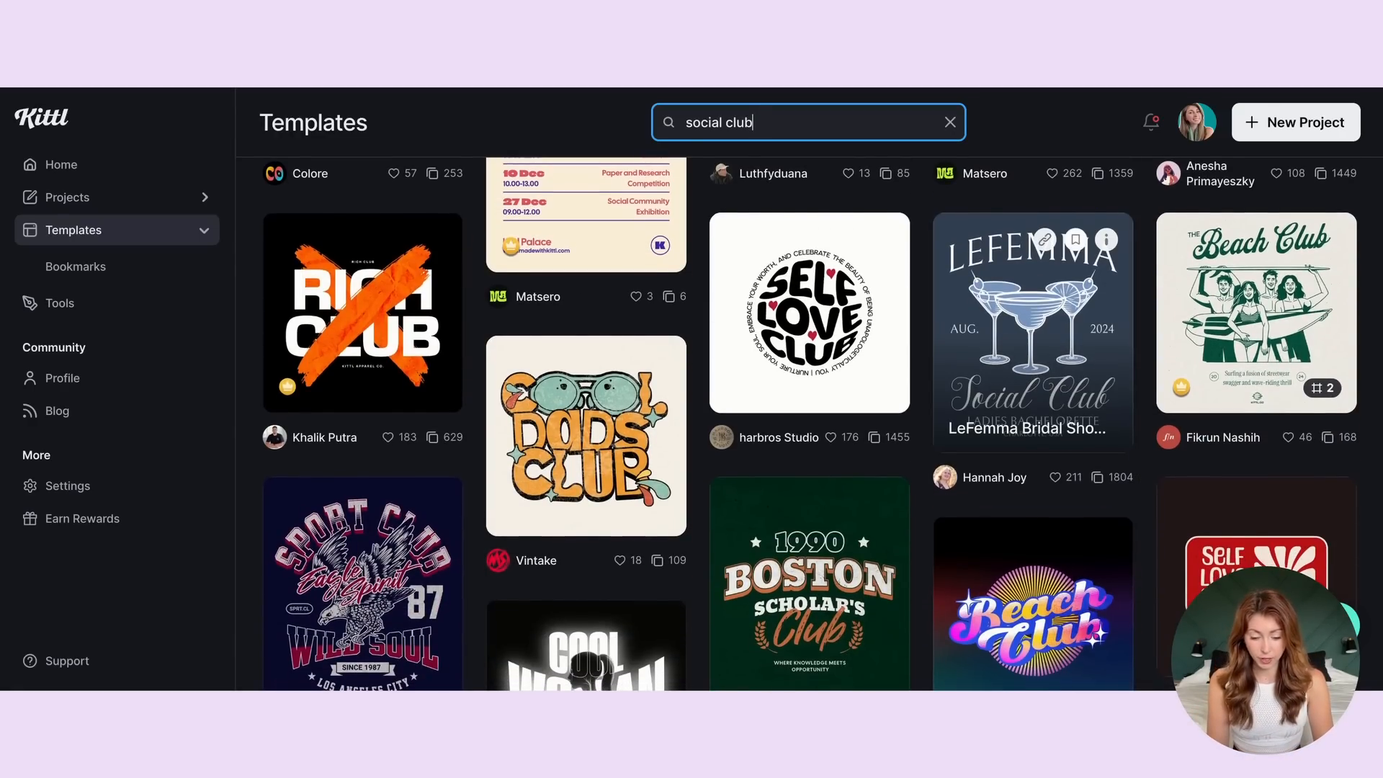
- Browse the social club template results for a suitable design
scroll(812, 408, "down", 6)
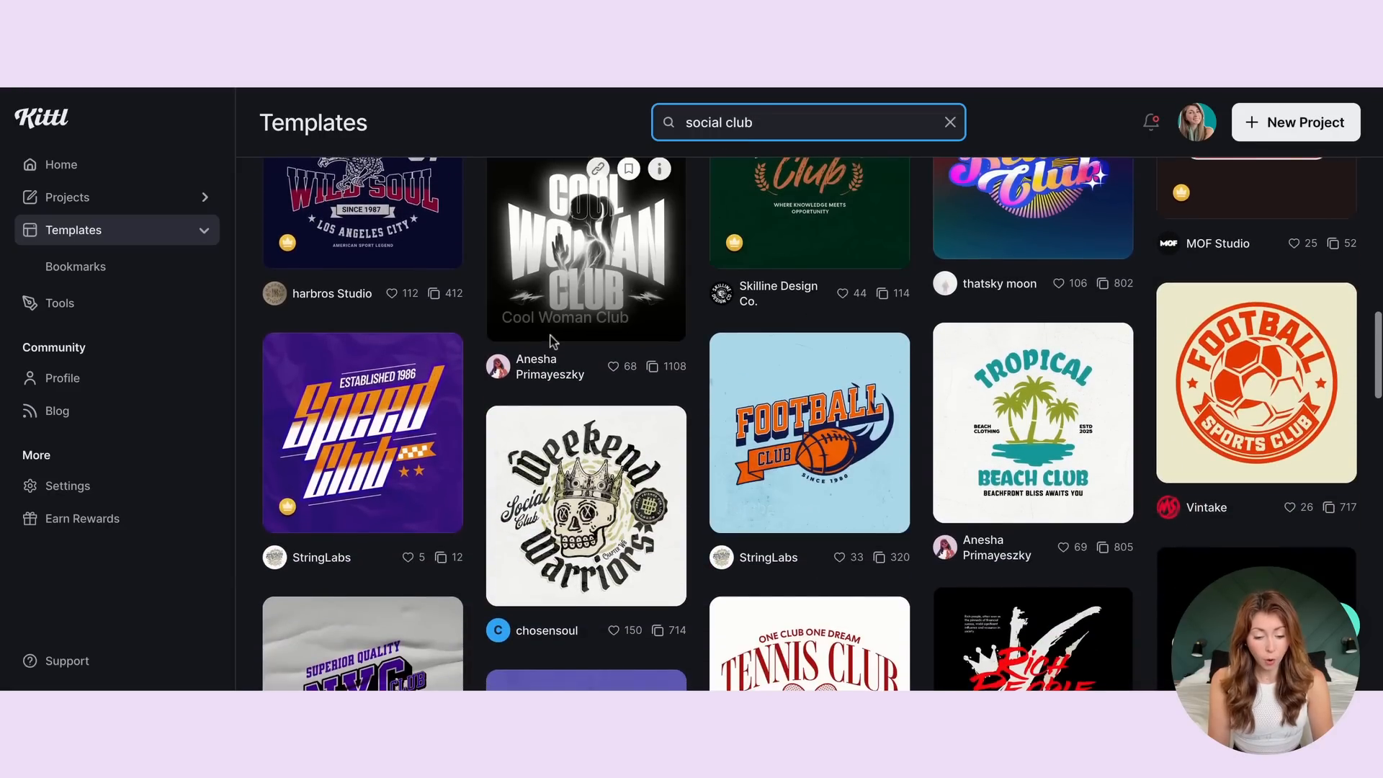
scroll(729, 448, "down", 5)
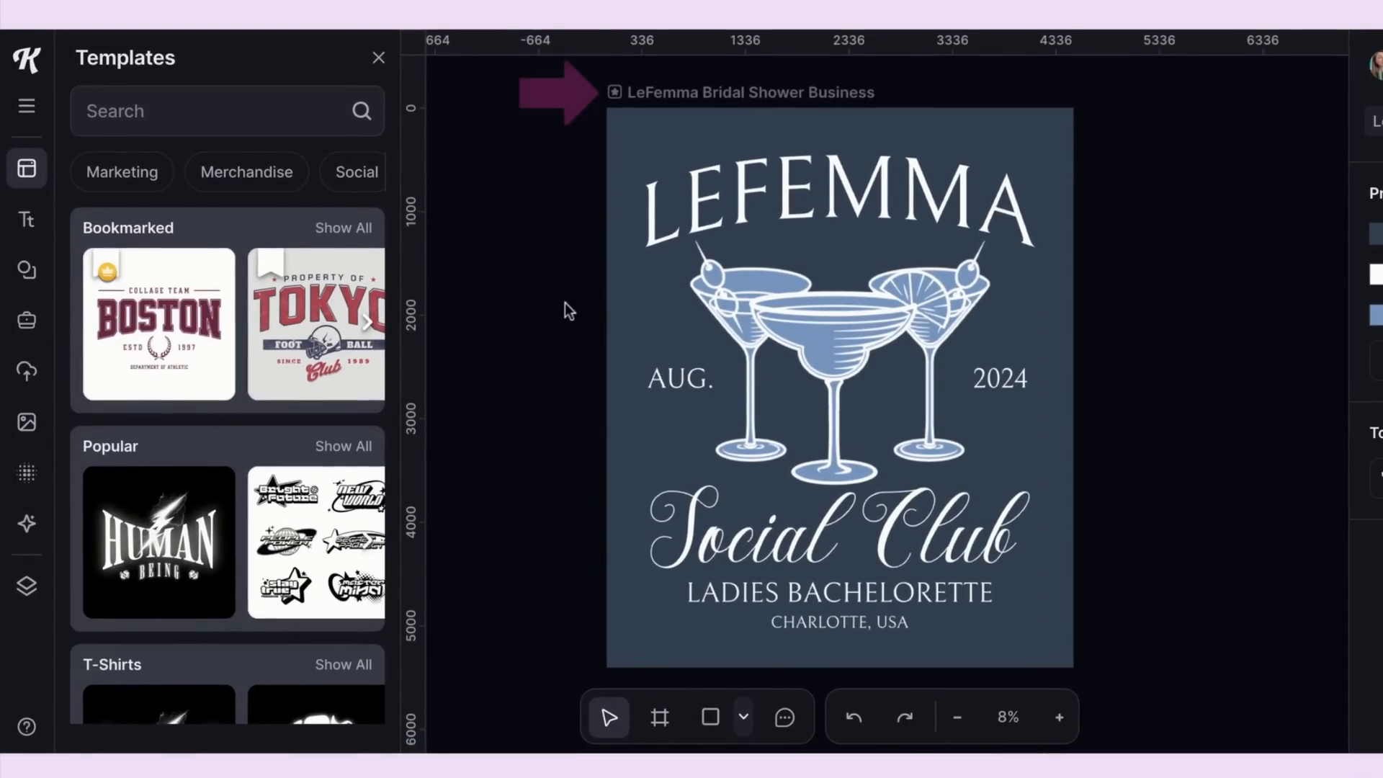
- Select the LeFemma Bridal Shower Business artboard and examine its width and height settings
left_click(736, 93)
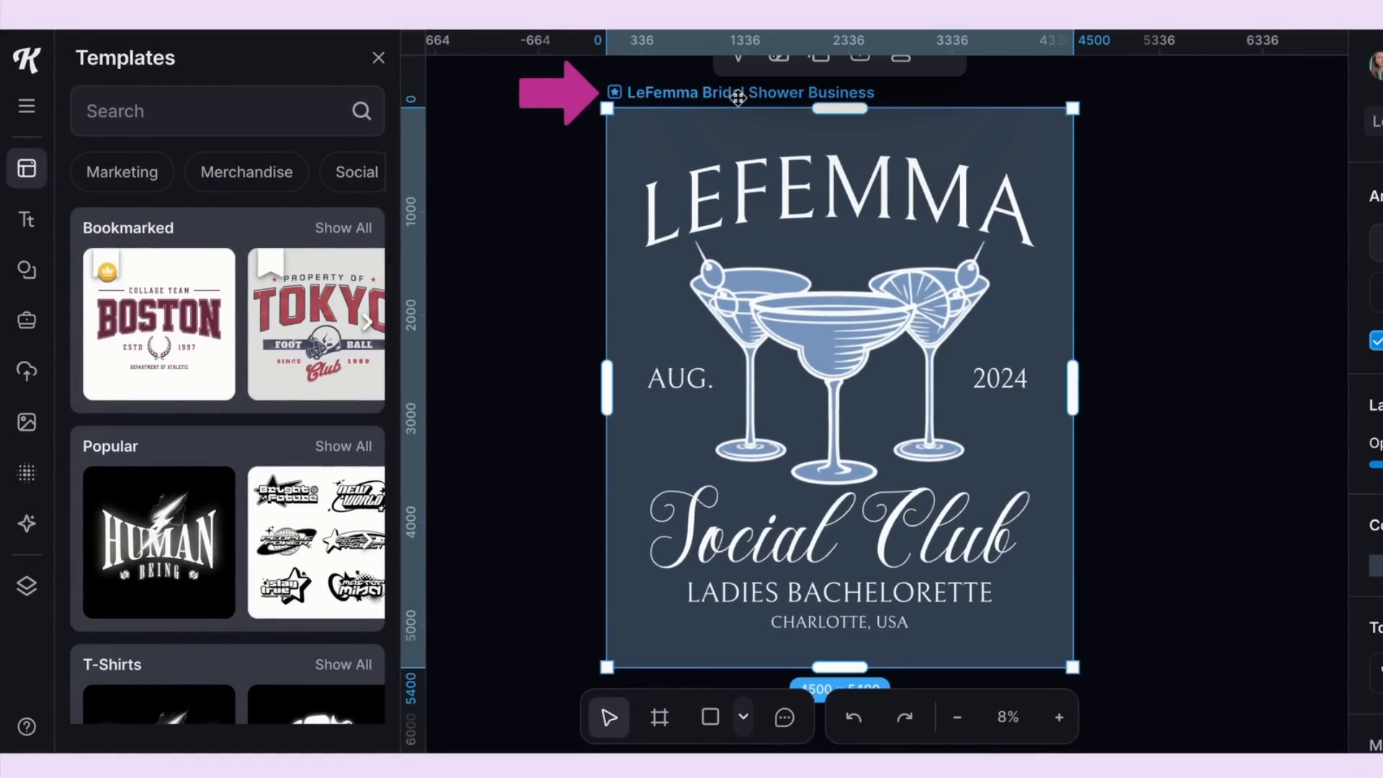
scroll(723, 157, "up", 1)
scroll(723, 156, "right", 1)
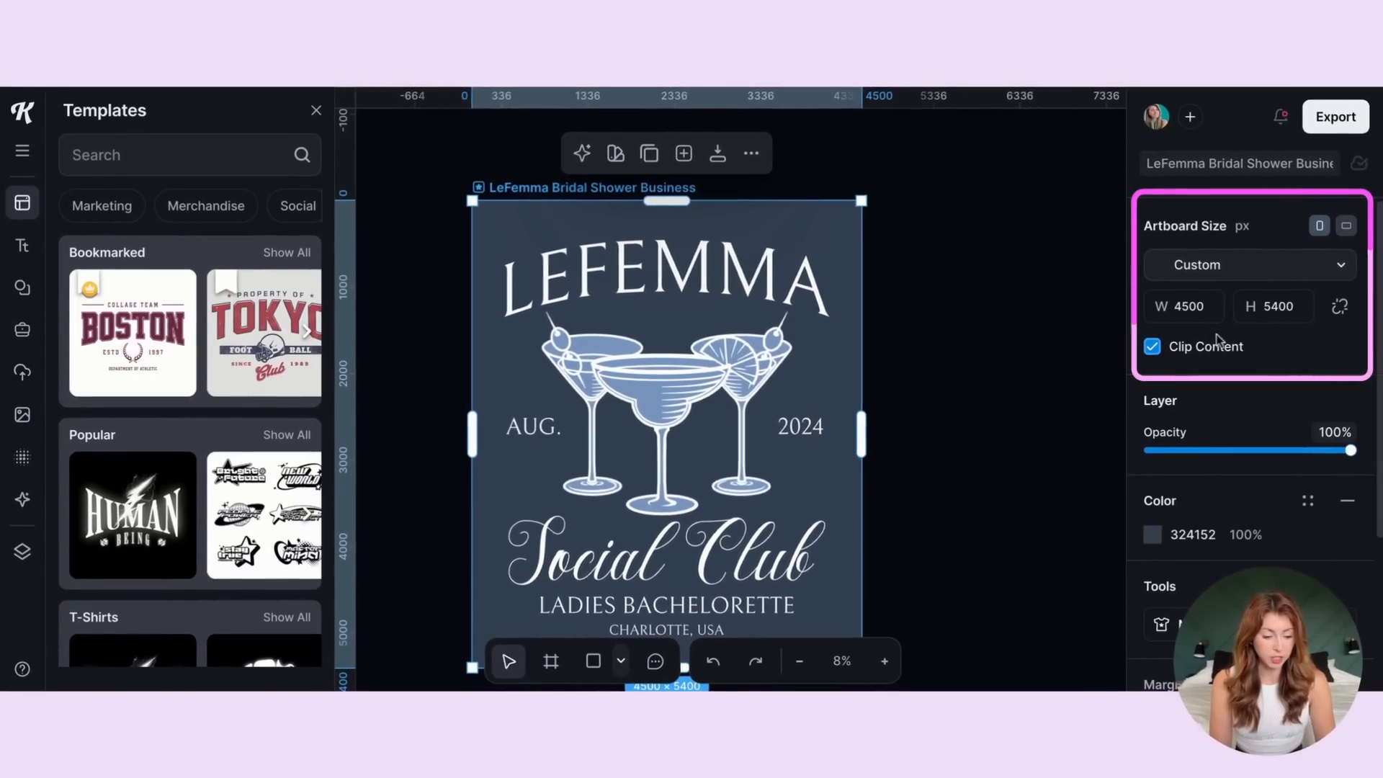
left_click(1184, 305)
left_click(1195, 304)
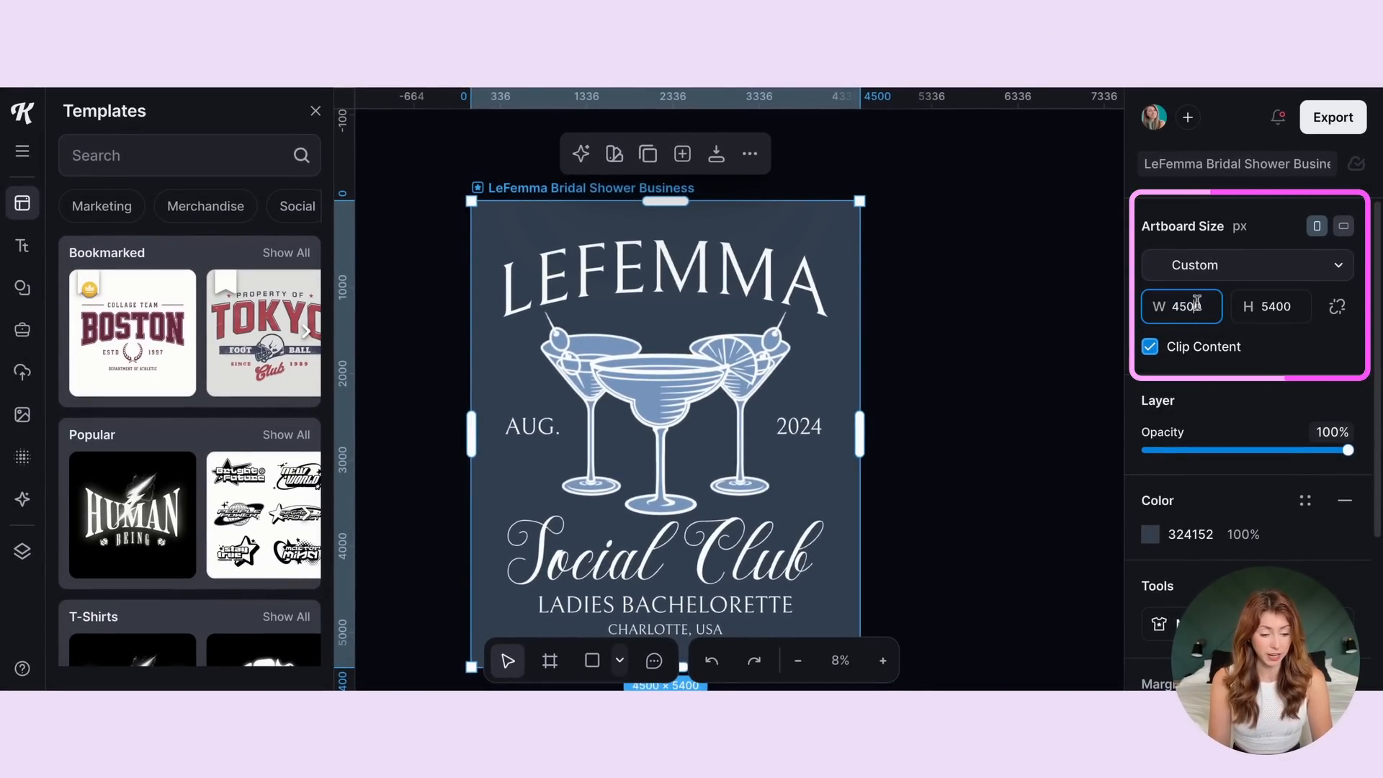
left_click(1281, 301)
left_click(1198, 305)
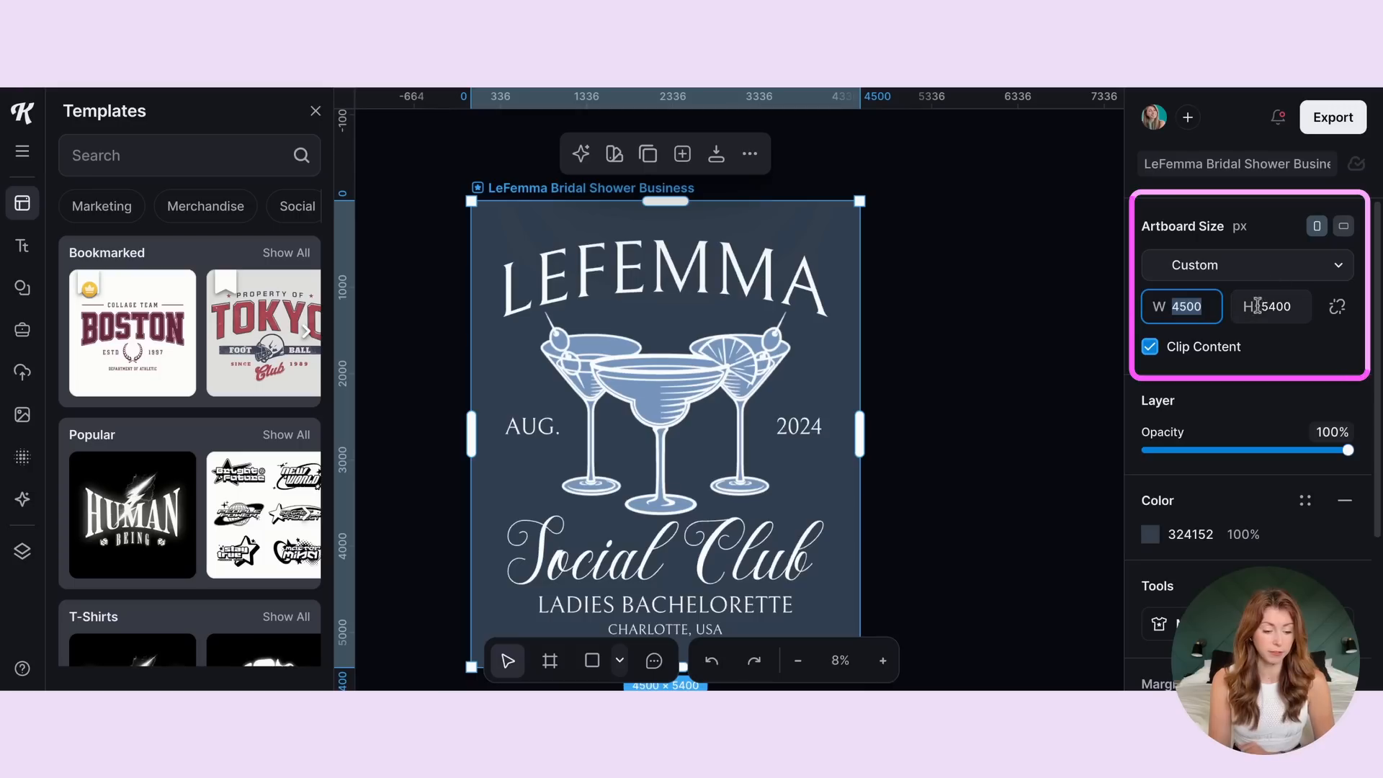
left_click(1281, 306)
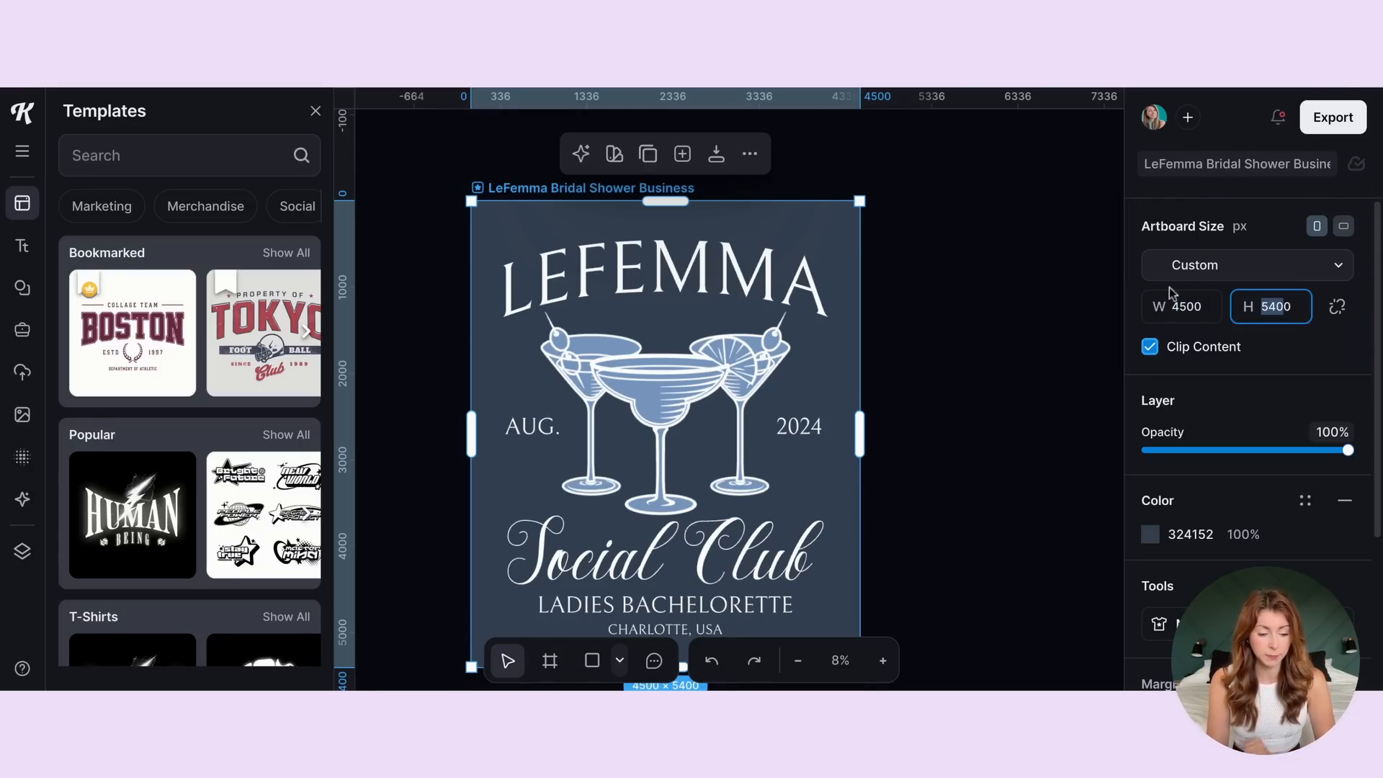
- Change the artboard size to the Printify T-Shirt preset
left_click(1205, 265)
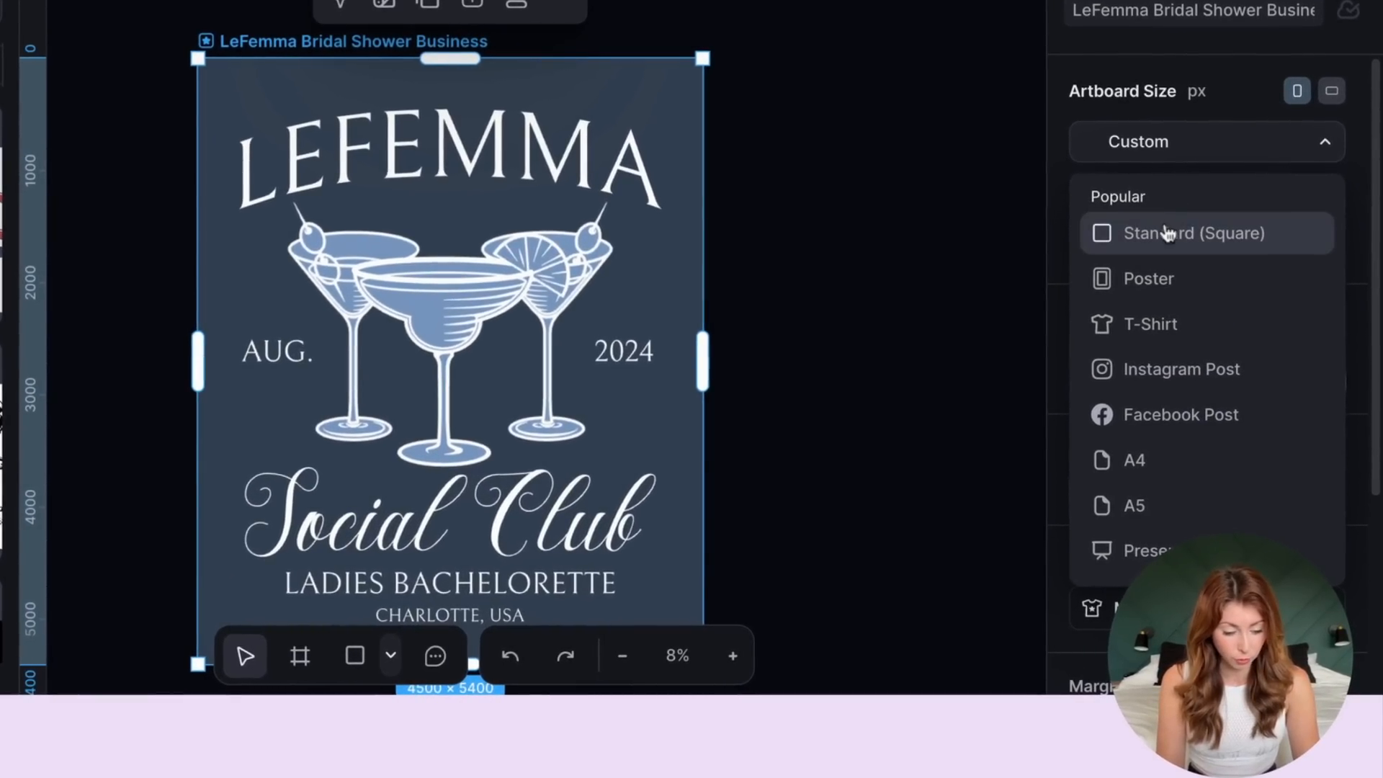
scroll(1218, 334, "down", 2)
scroll(1195, 288, "down", 10)
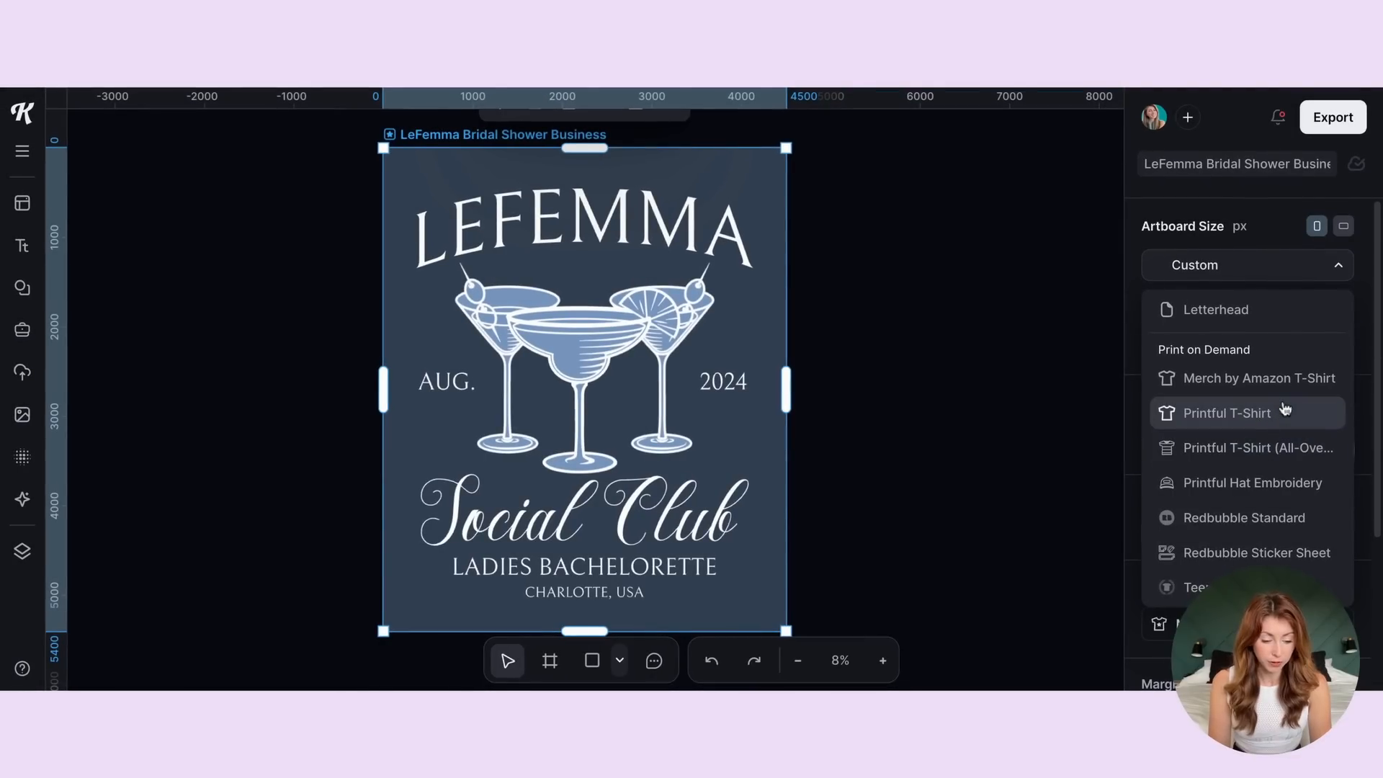
scroll(1285, 408, "down", 6)
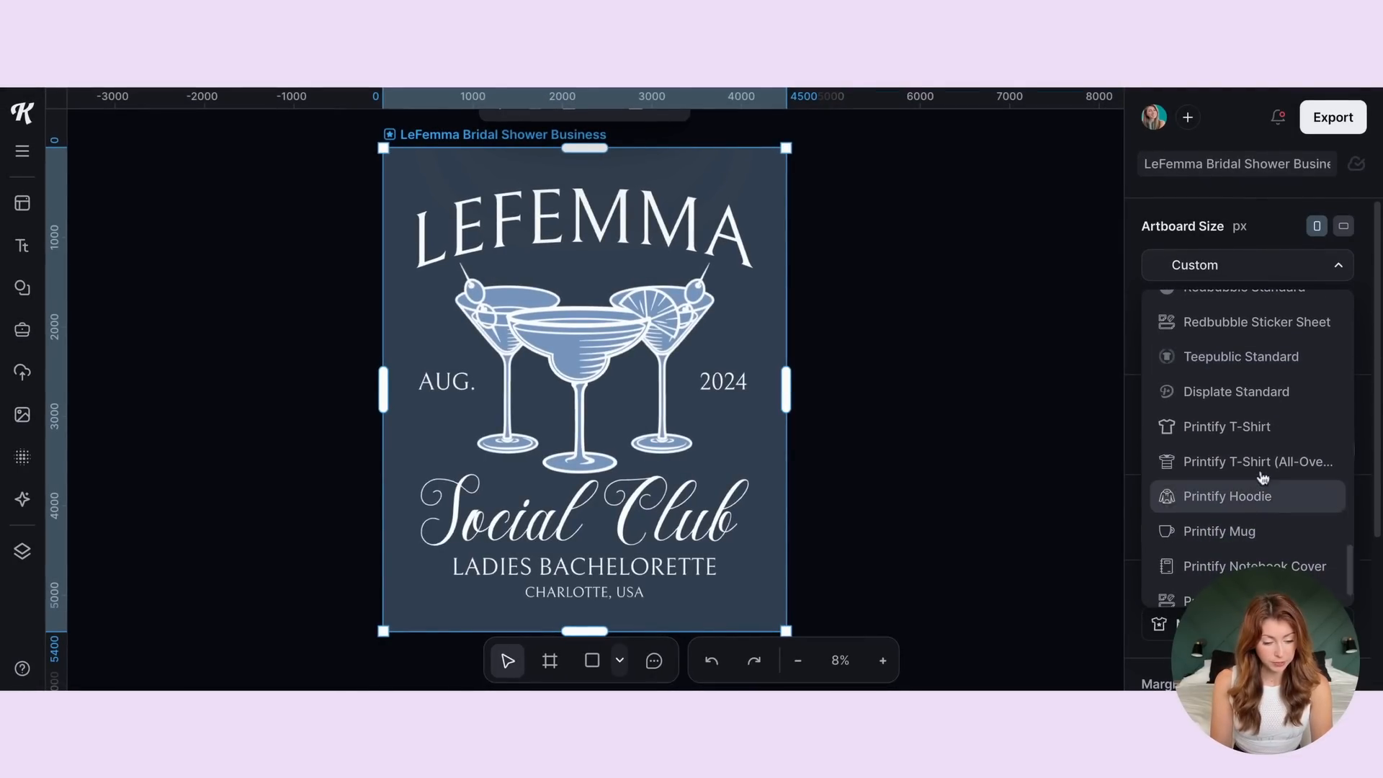
left_click(1251, 437)
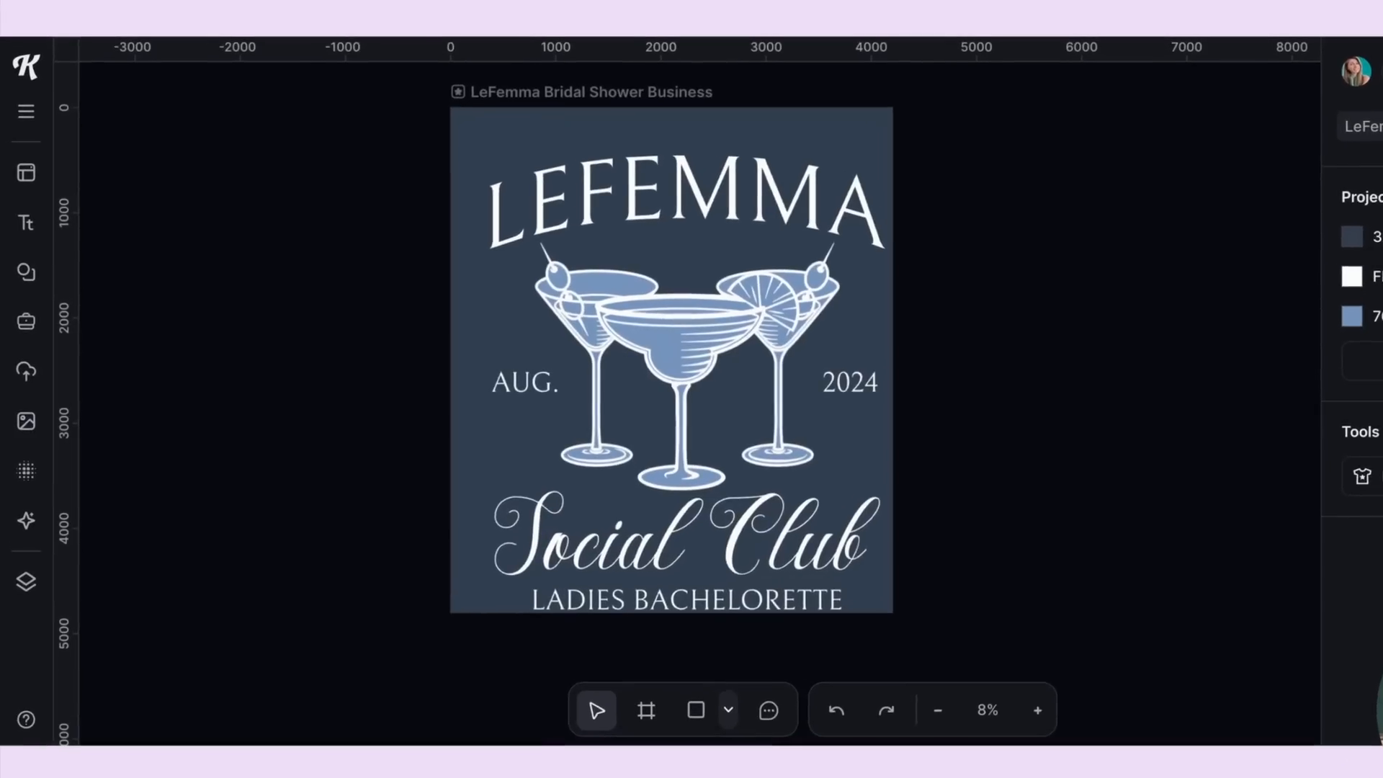
- Select all the design elements, scale them down together to about 3600 px wide, and reposition them within the artboard
left_click_drag(395, 176, 978, 624)
scroll(1000, 661, "down", 1)
scroll(996, 654, "down", 1)
scroll(978, 623, "up", 2)
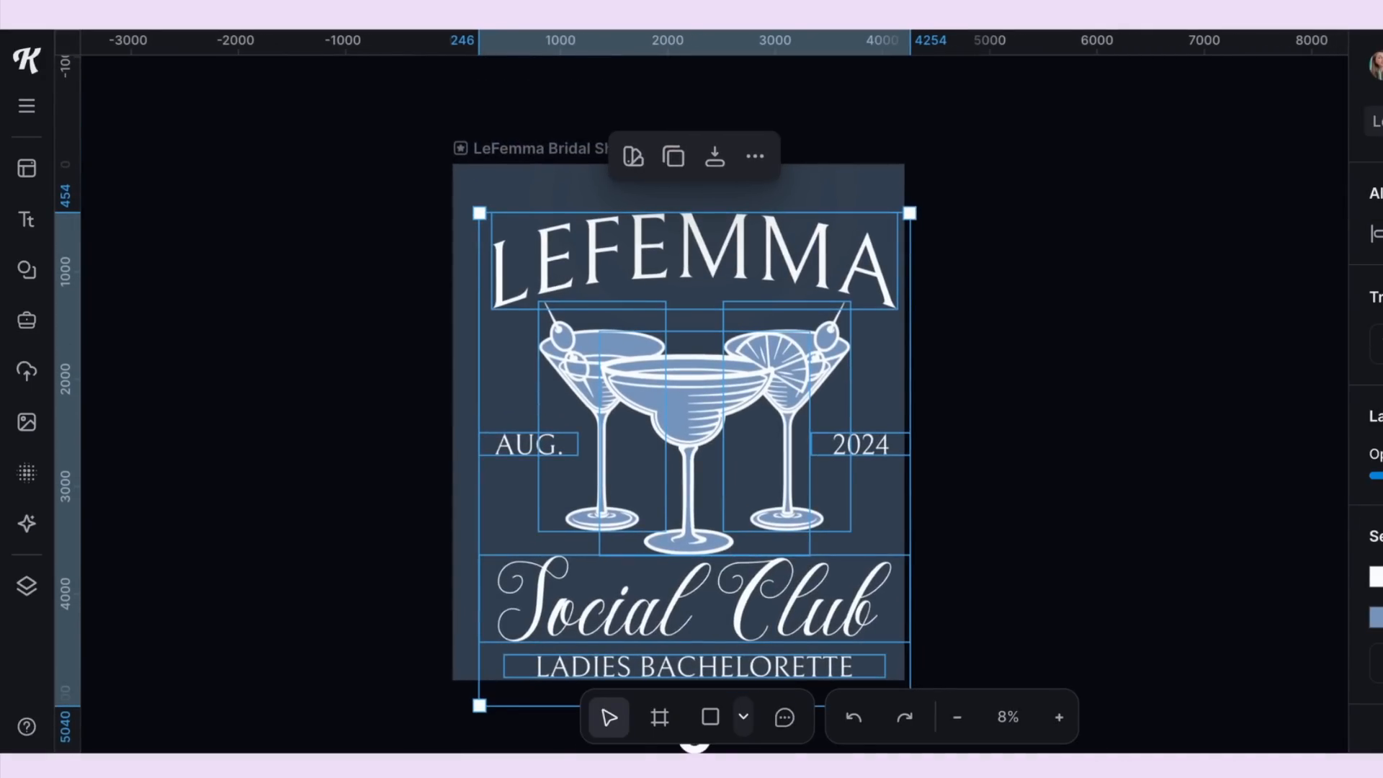
scroll(978, 626, "down", 1)
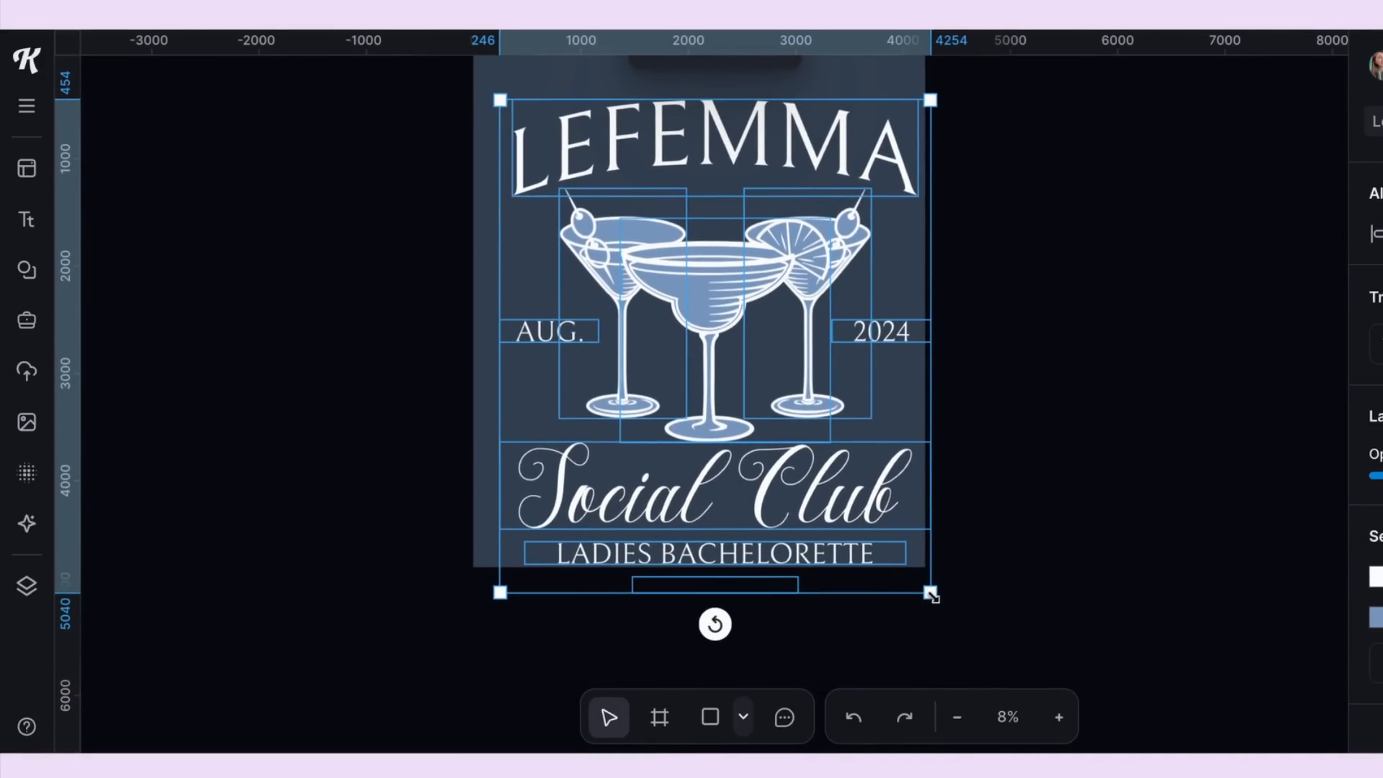
left_click_drag(929, 592, 880, 554)
scroll(880, 555, "up", 2)
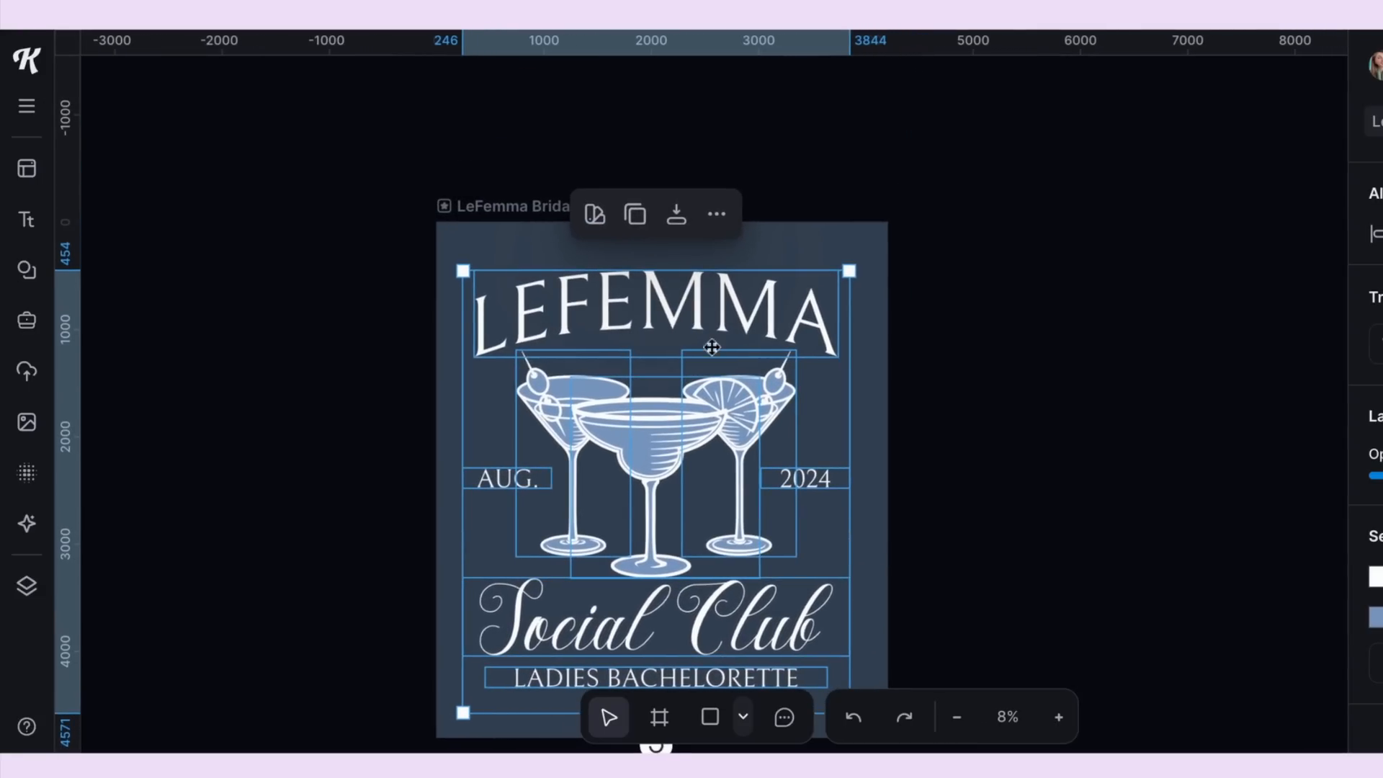
left_click_drag(701, 296, 706, 282)
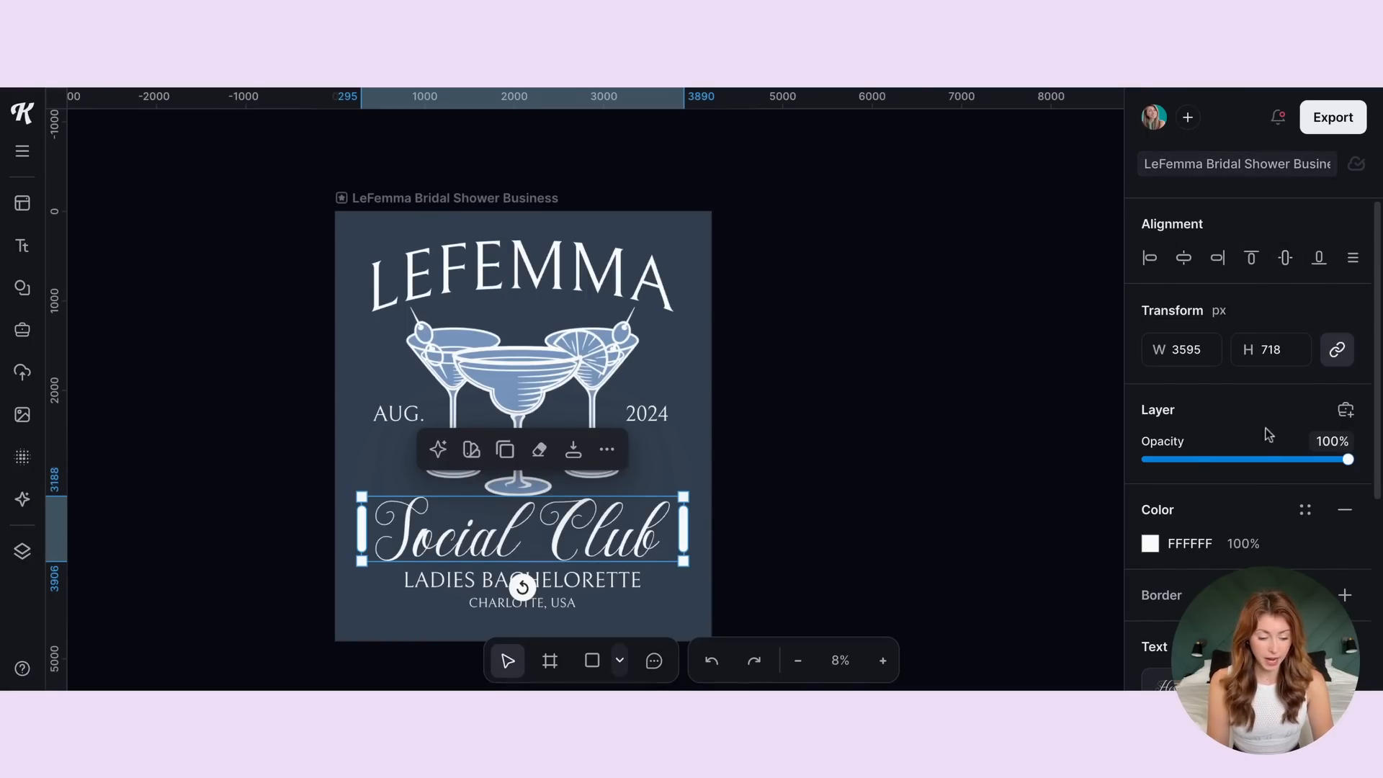
- Open the typeface list for the "Social Club" text and activate its font search
scroll(1181, 400, "down", 5)
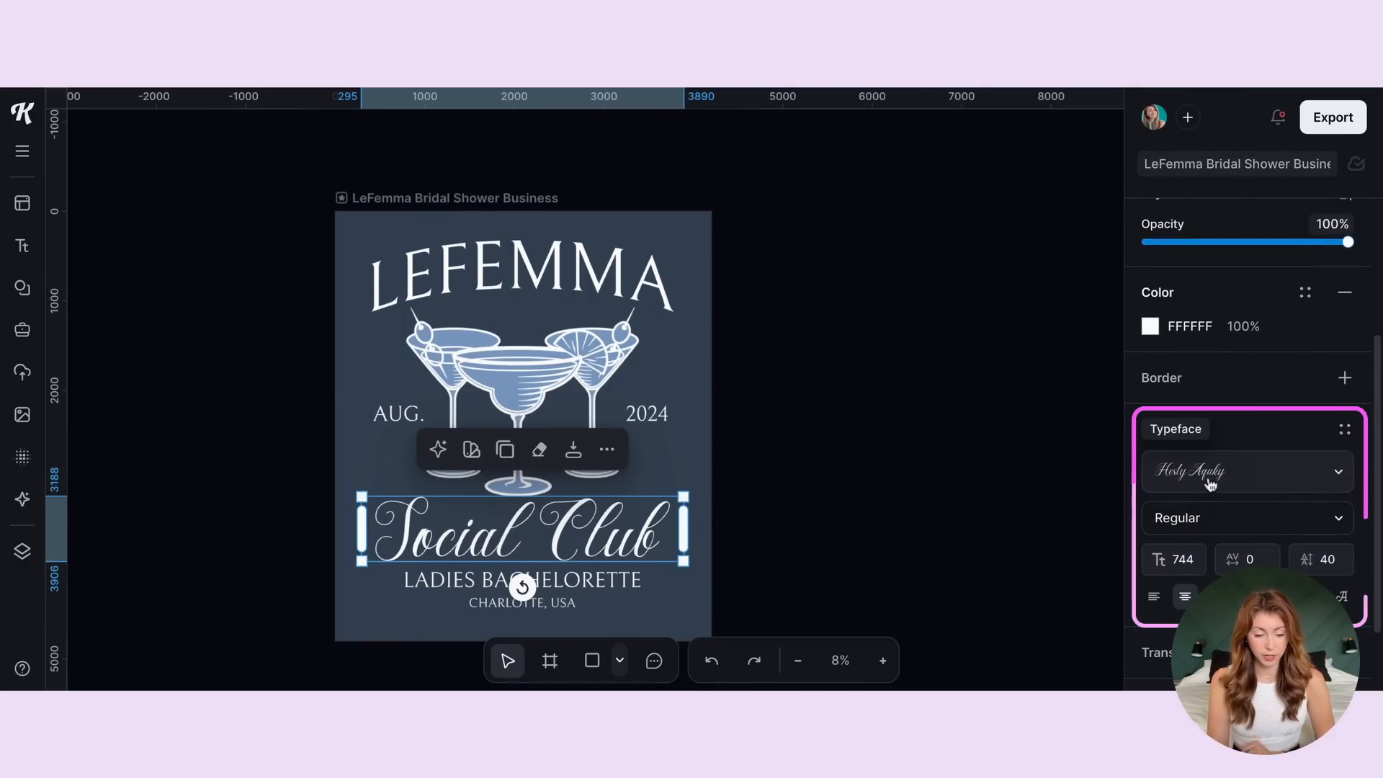
left_click(1209, 483)
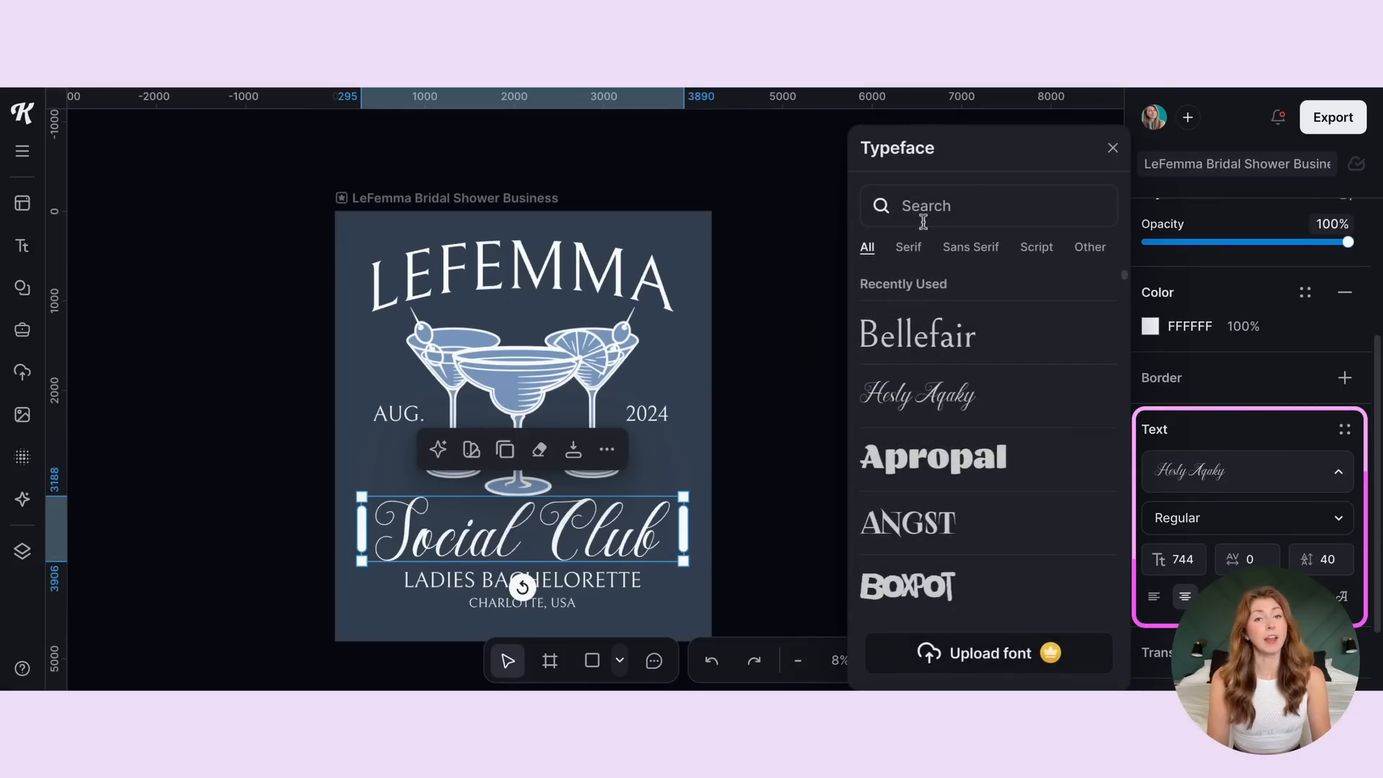
left_click(945, 202)
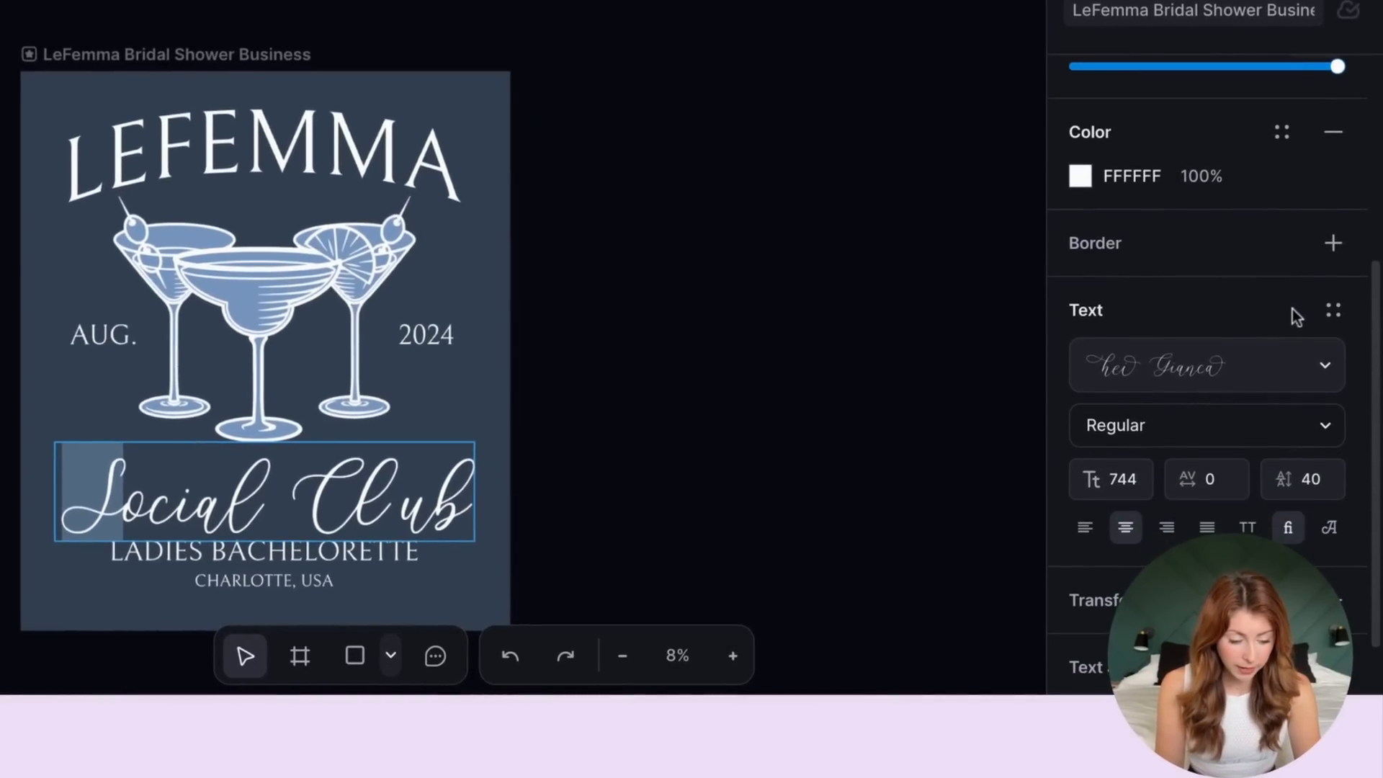
- Open the Hei Gianca glyphs for the selected "S" in "Social Club" and search them for "s"
left_click(1327, 531)
scroll(1327, 554, "down", 1)
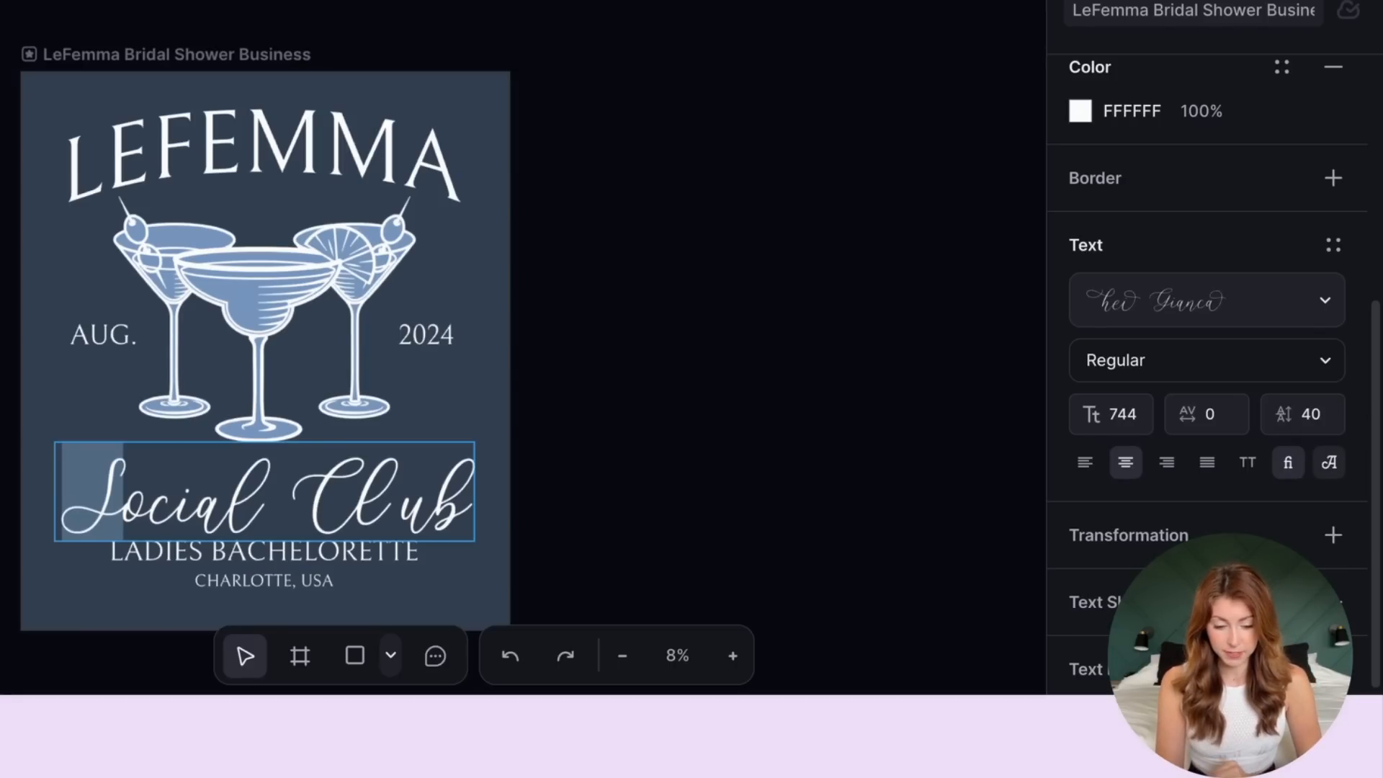
left_click(1287, 461)
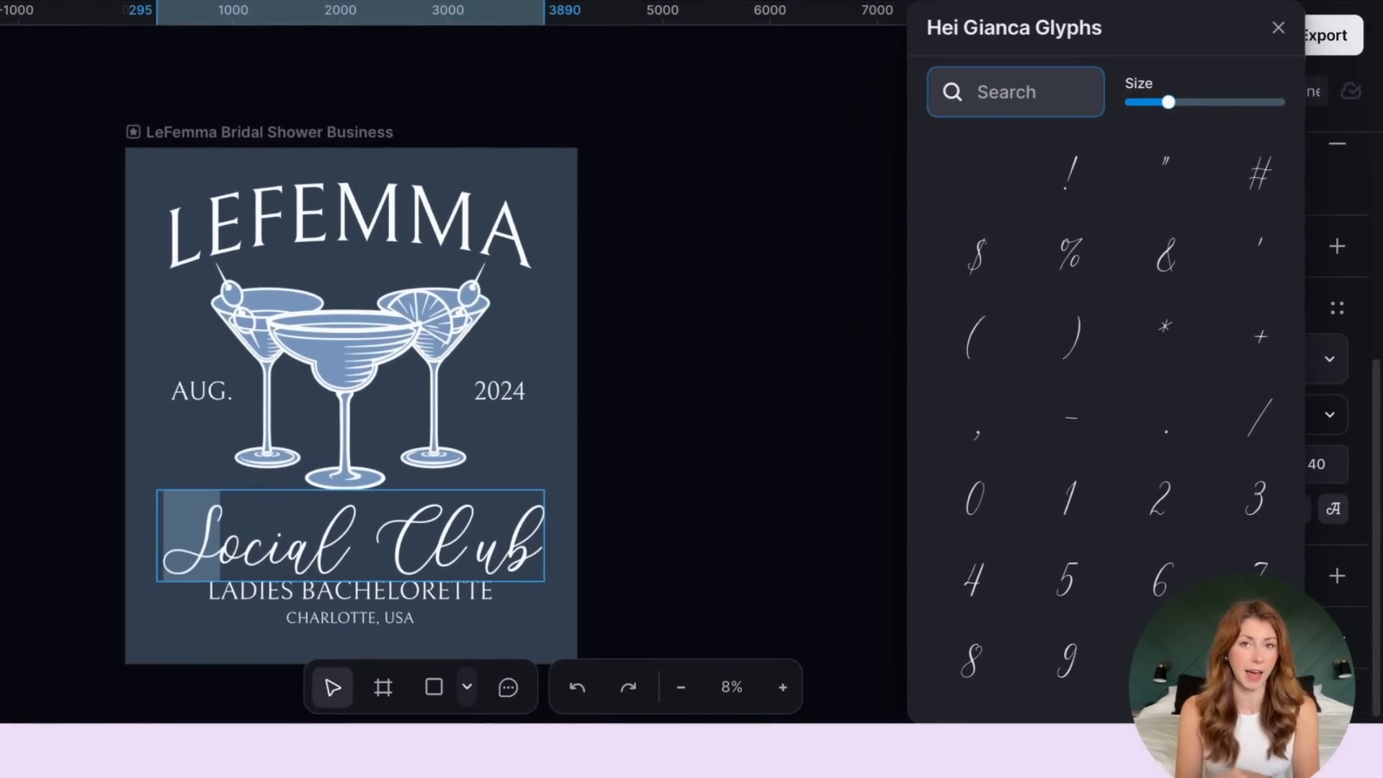
type("S")
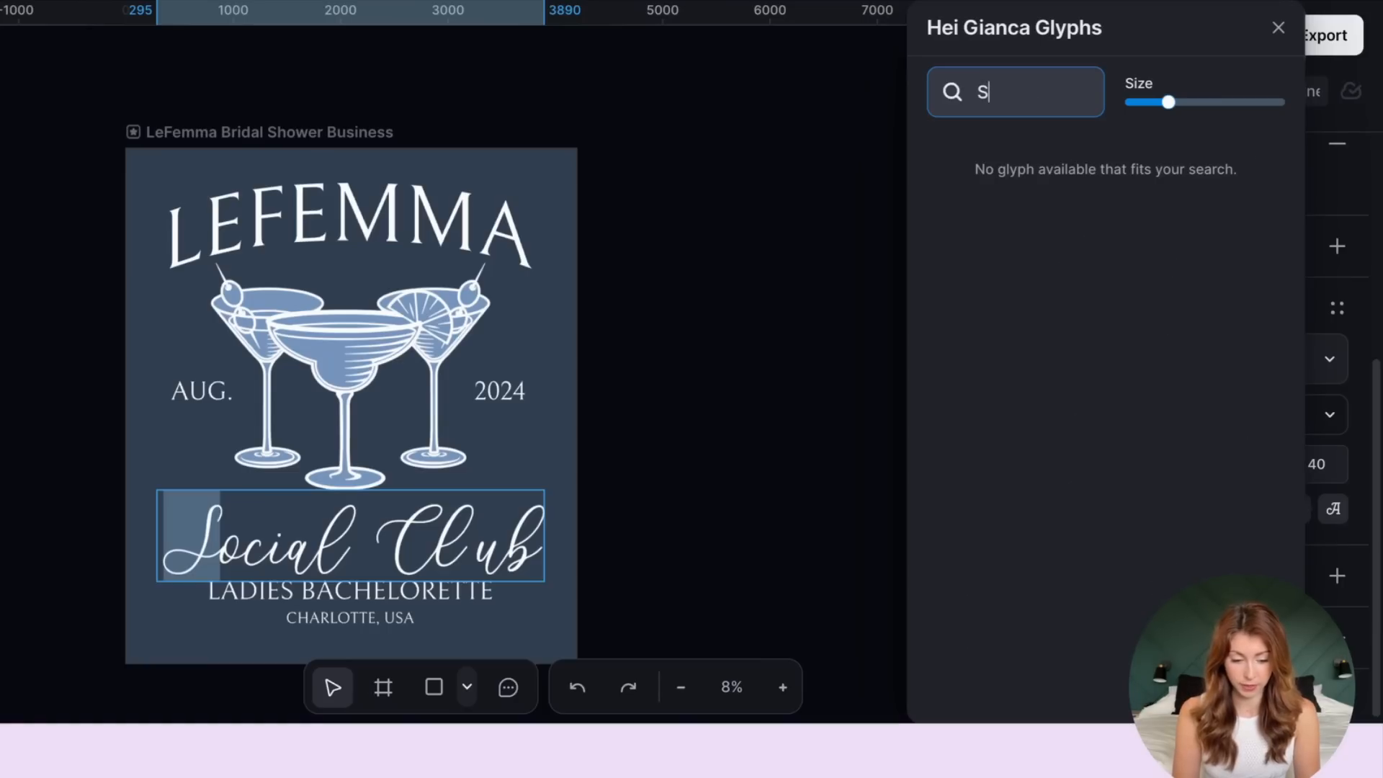
key("BackSpace")
type("s")
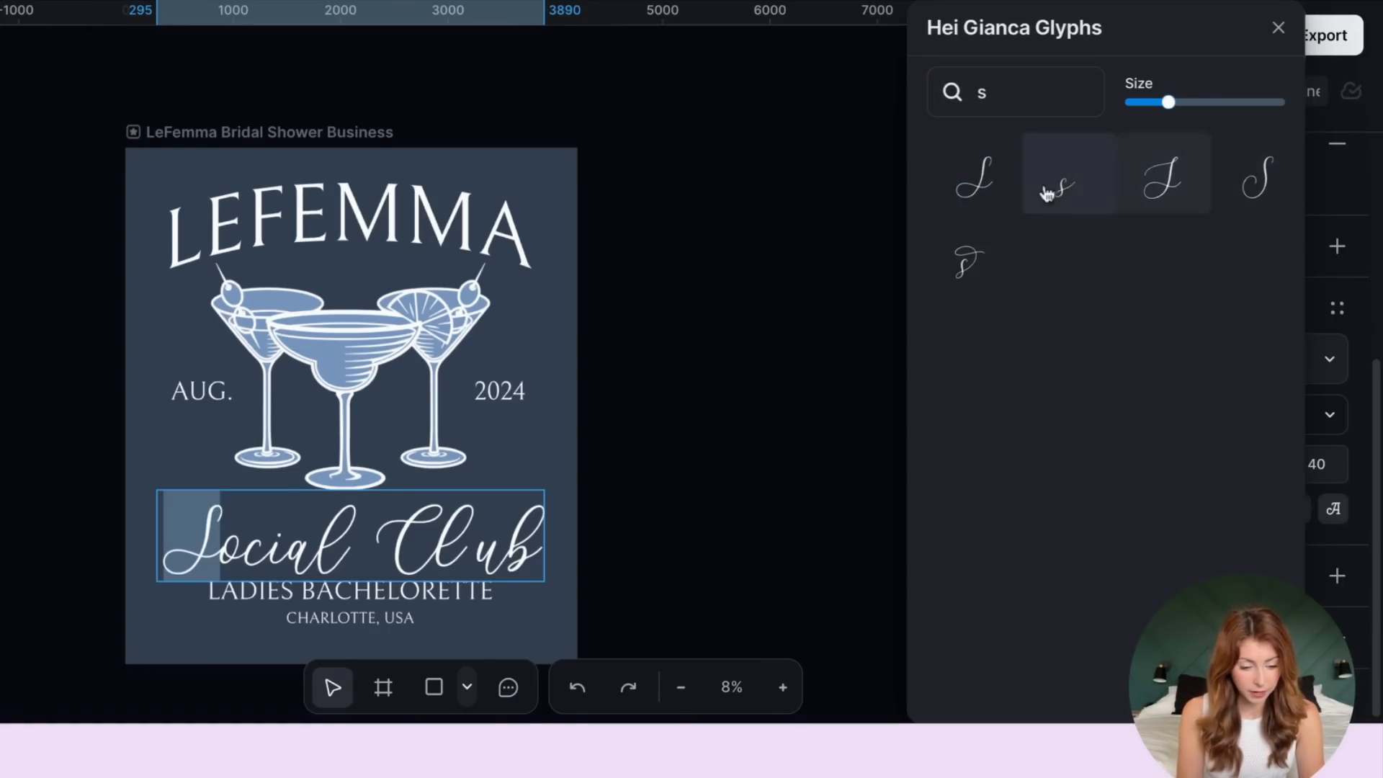
- Replace the "S" in "Social" with an alternate capital S glyph and remove the extra swash "s" inserted before it
left_click(986, 276)
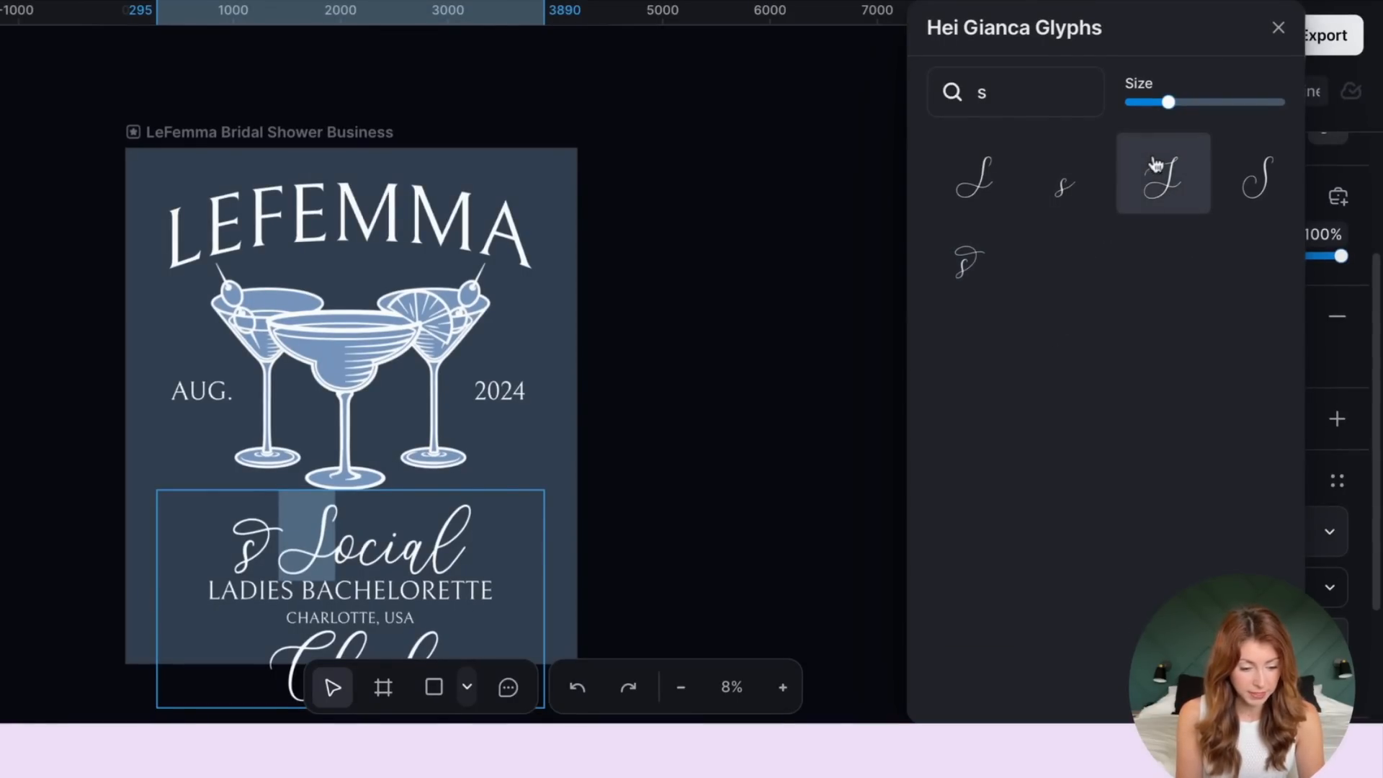
left_click(1260, 180)
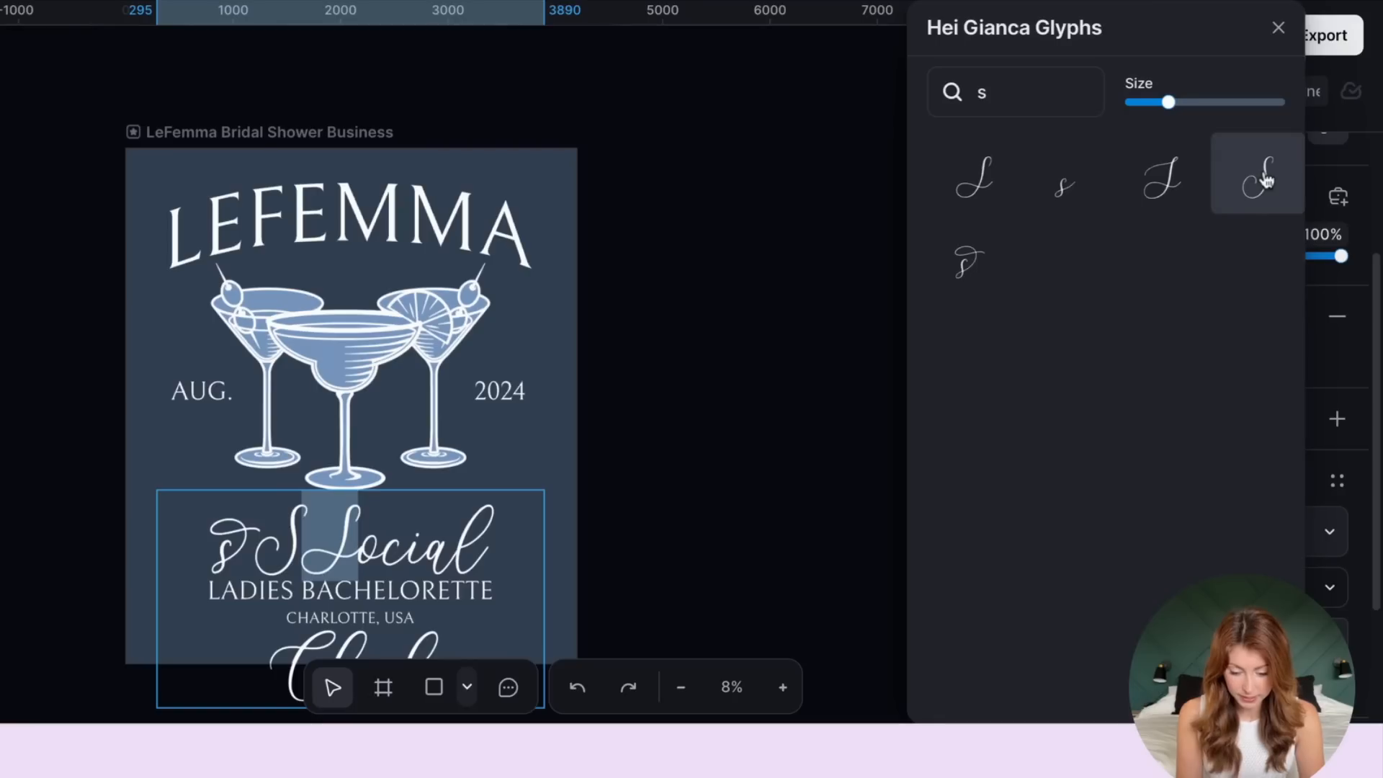
key("BackSpace")
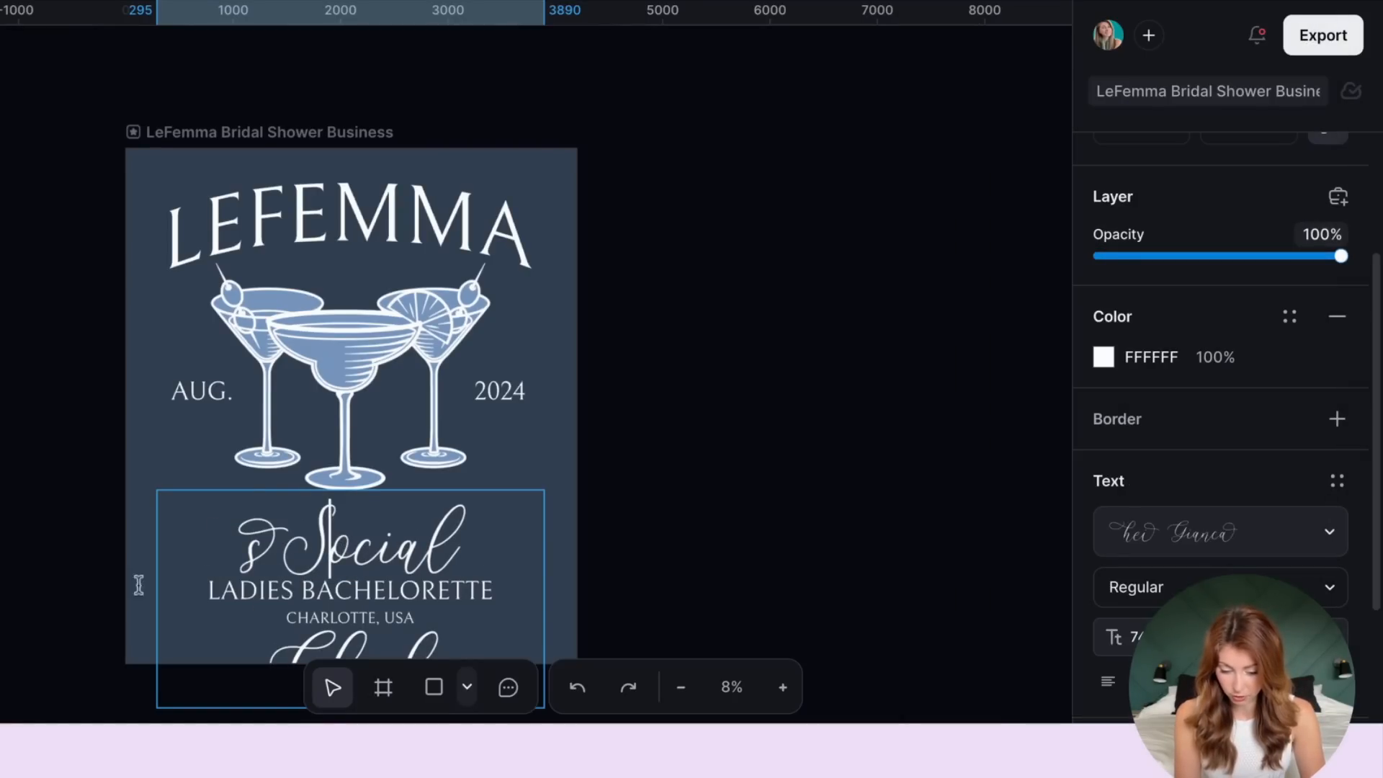
left_click(283, 537)
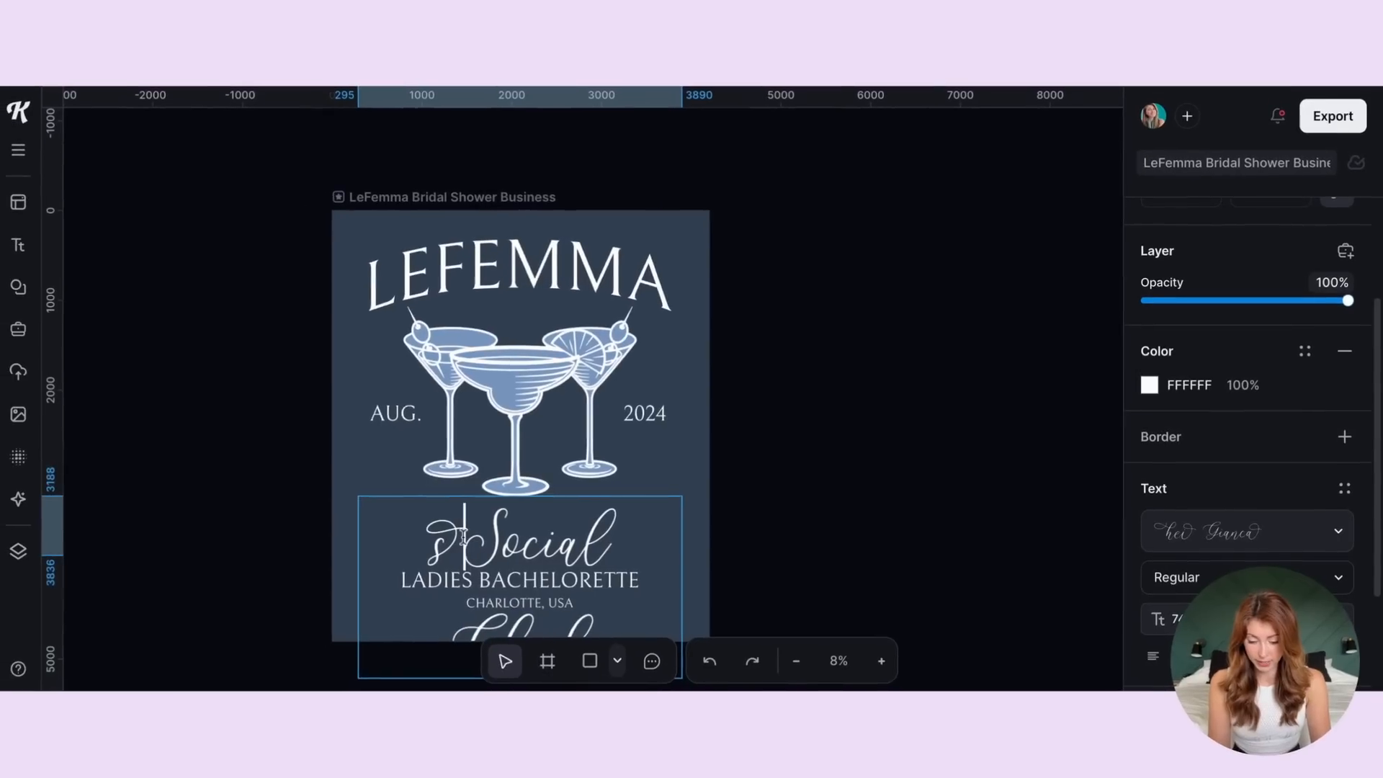
key("BackSpace")
key("Escape")
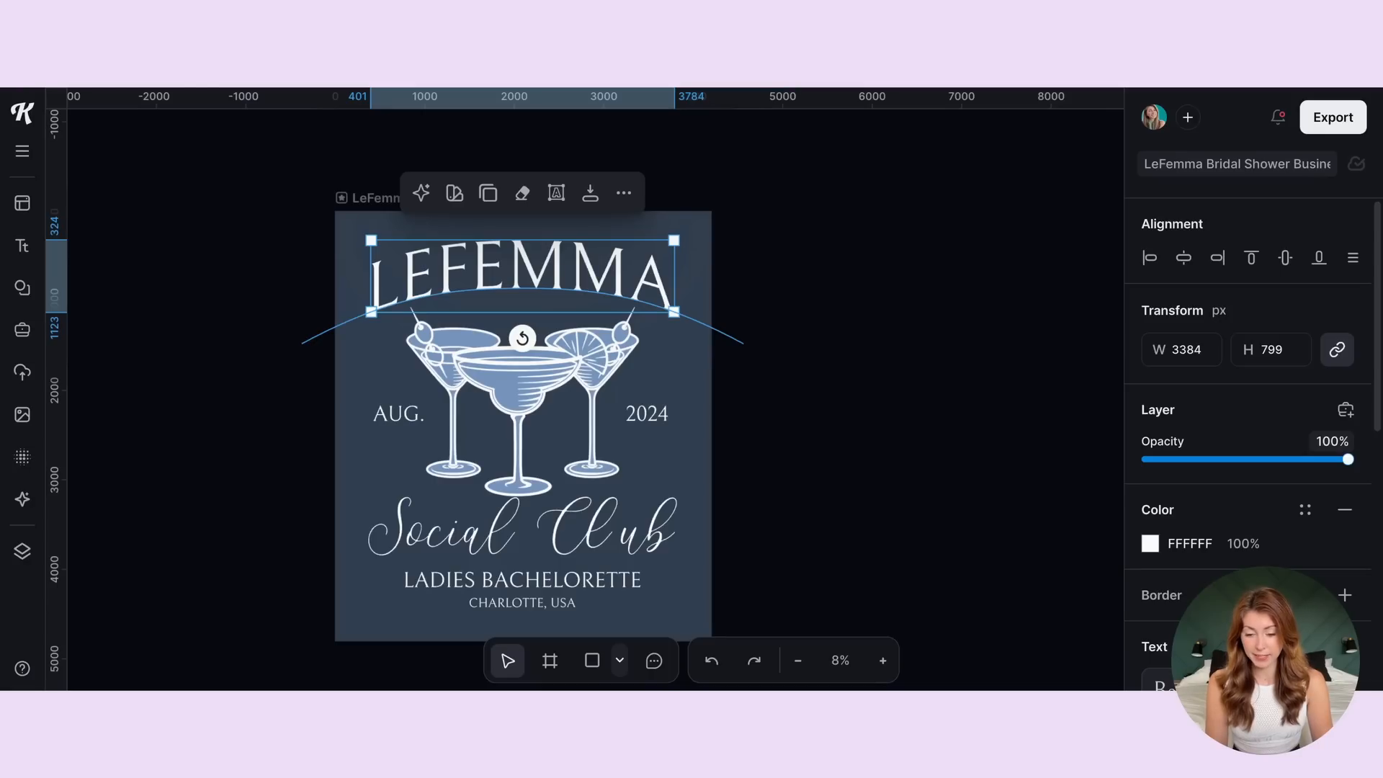
- Try the Rise, Wave, Flag, Angle and Circle transformations on the arched "LEFEMMA" title
scroll(1224, 261, "down", 6)
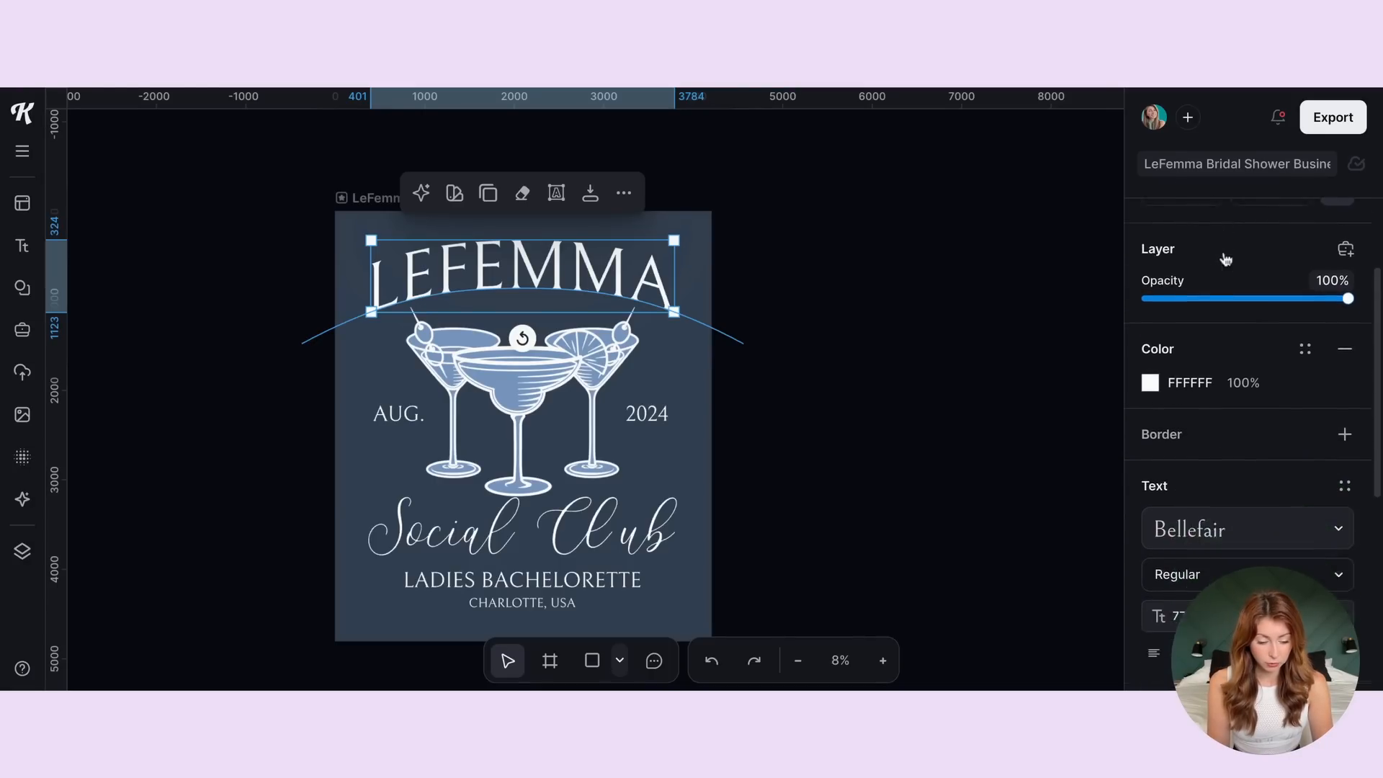
scroll(1226, 259, "down", 2)
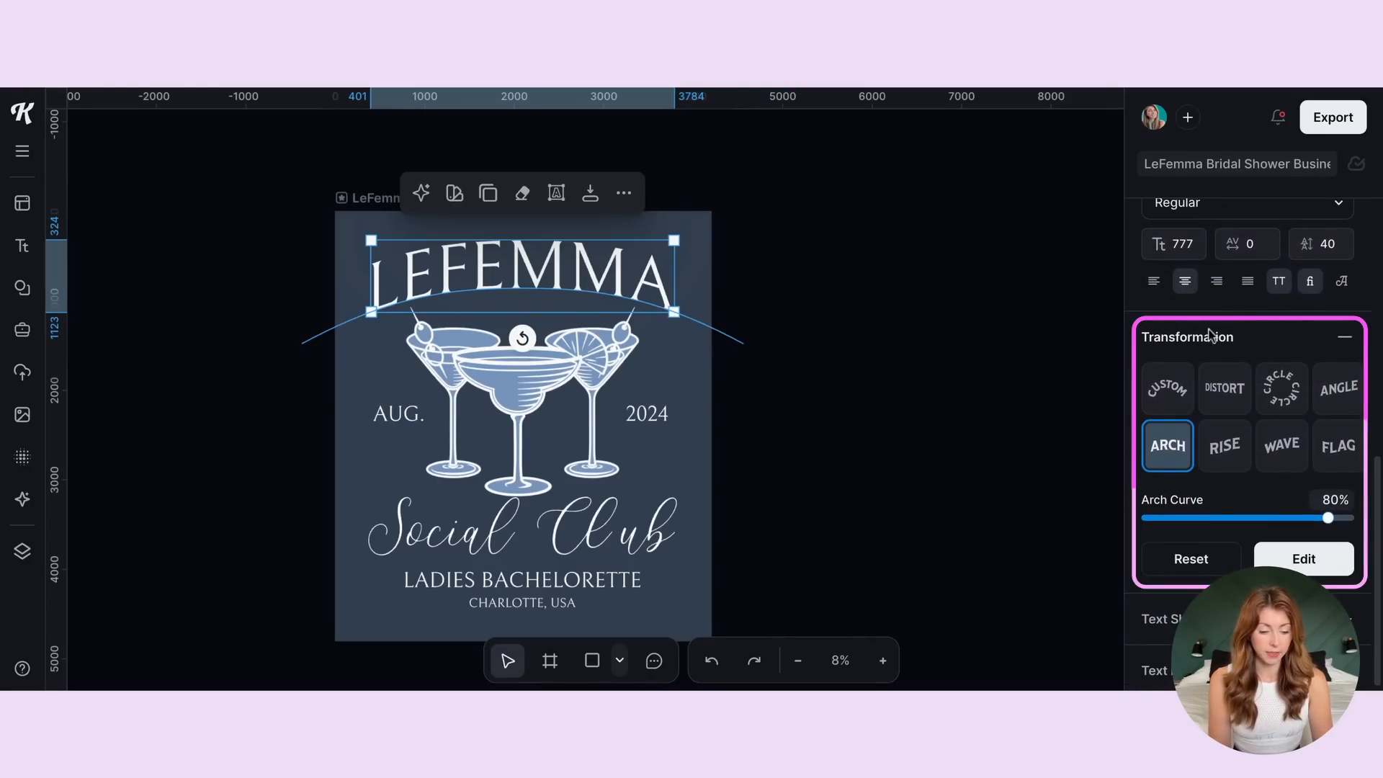
scroll(1185, 389, "down", 1)
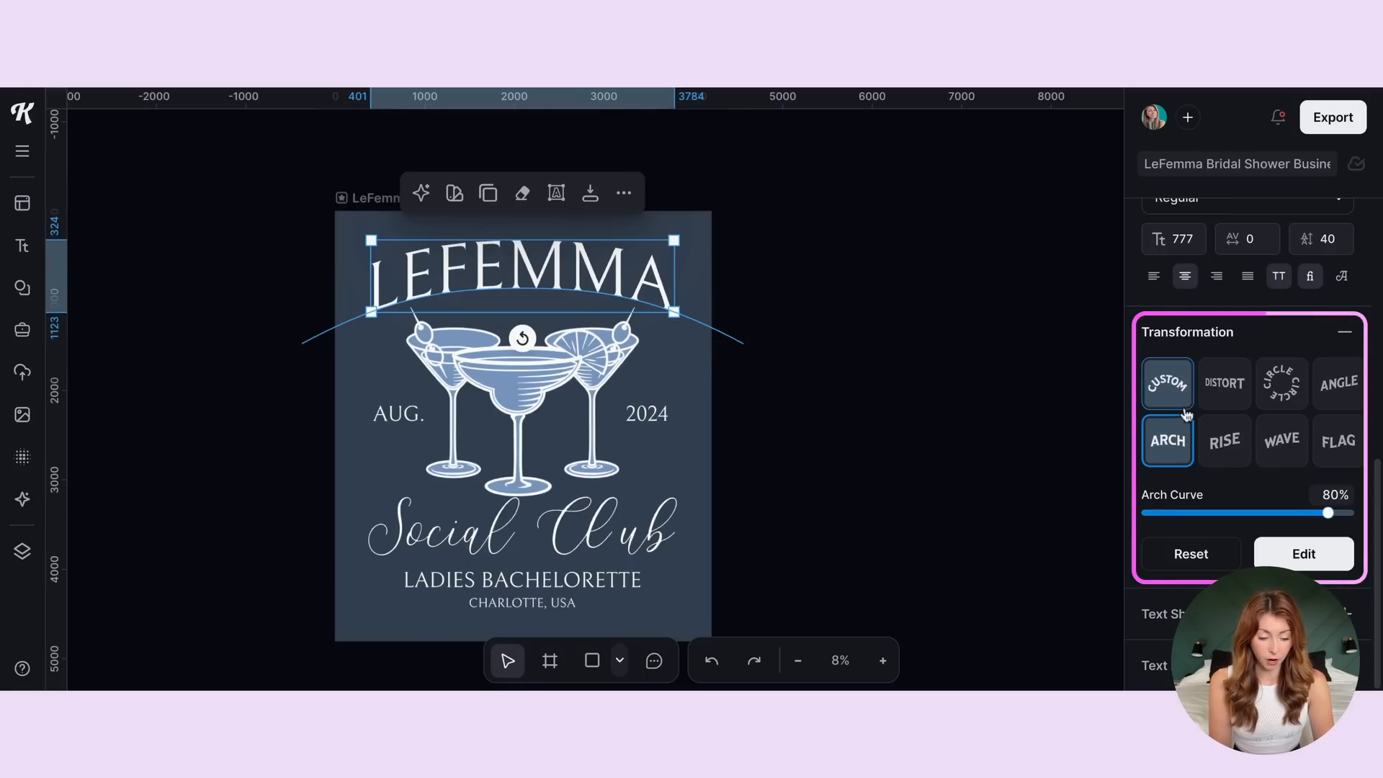
left_click(1224, 440)
scroll(1231, 459, "up", 4)
left_click(1281, 596)
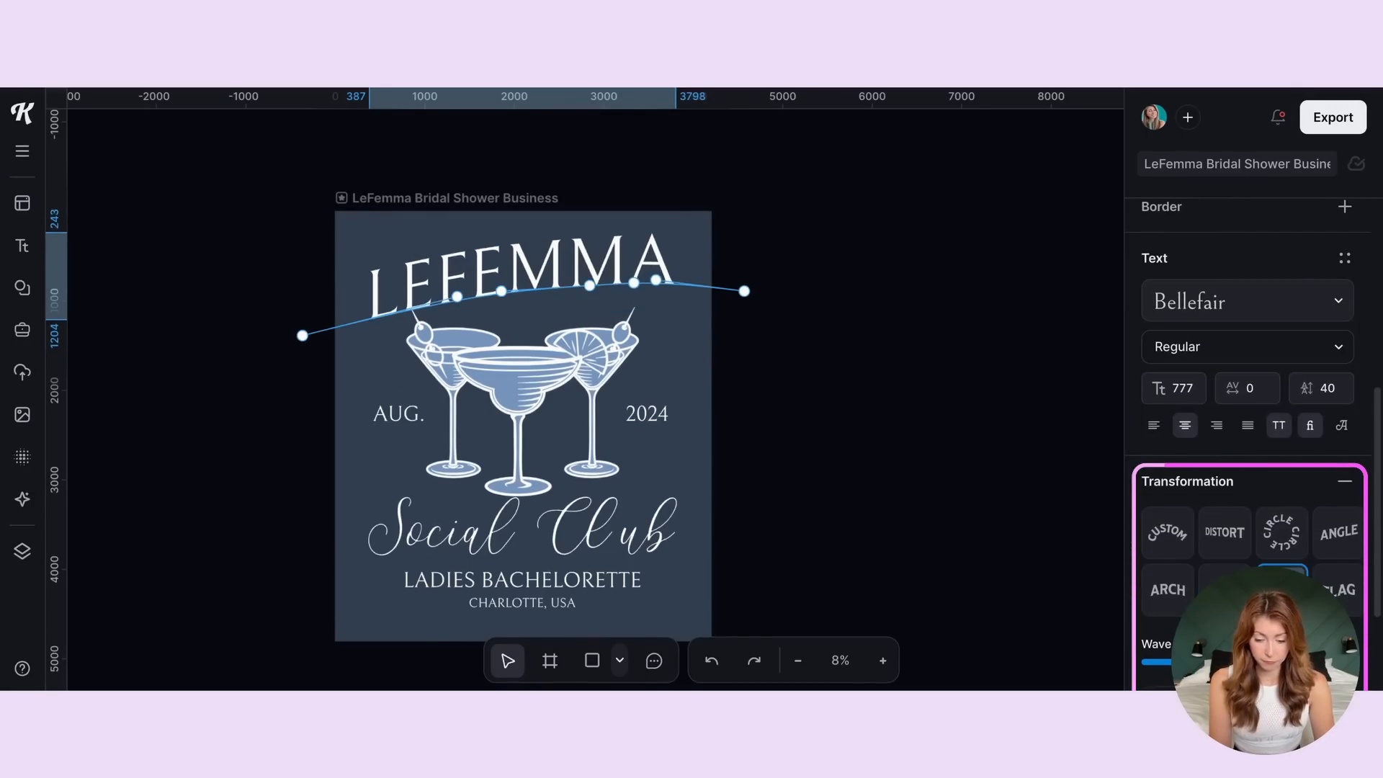
left_click(1339, 602)
left_click(1338, 533)
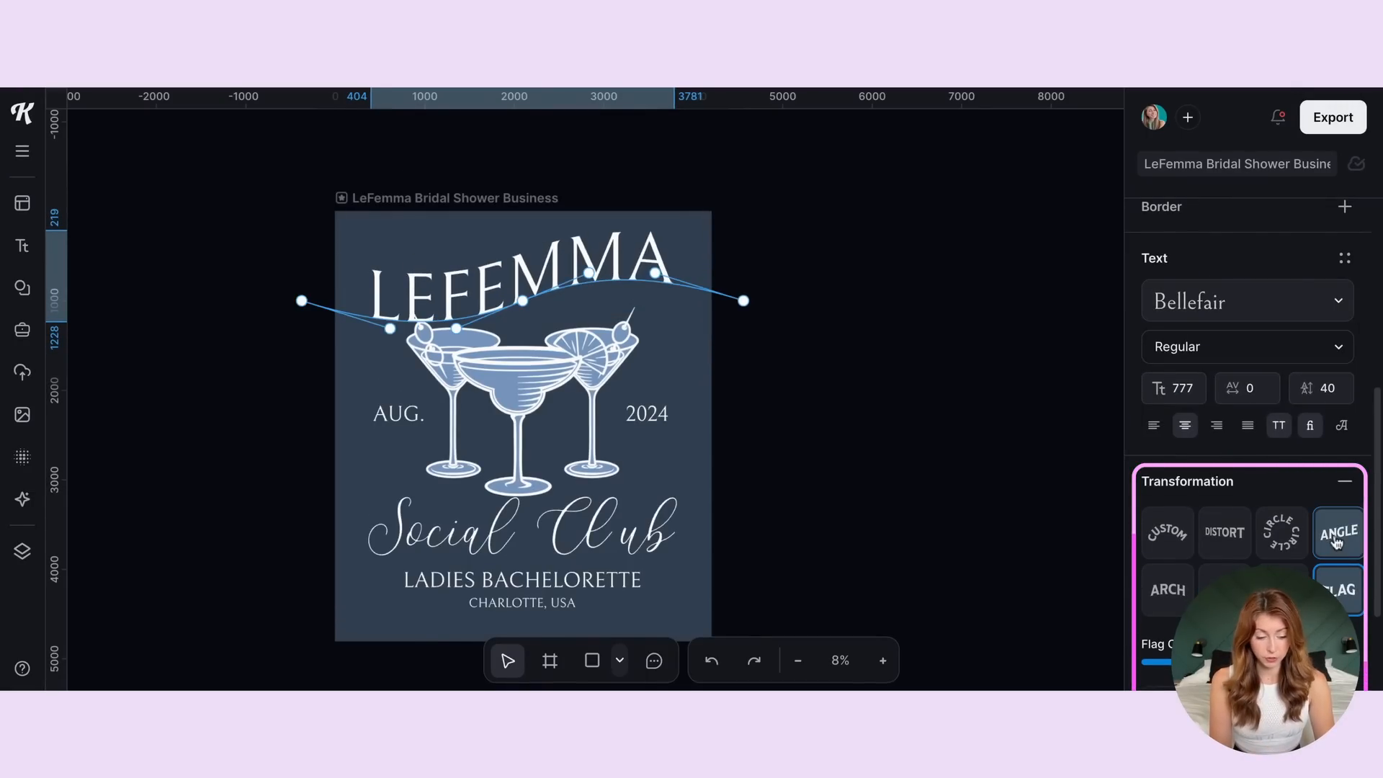
left_click(1280, 545)
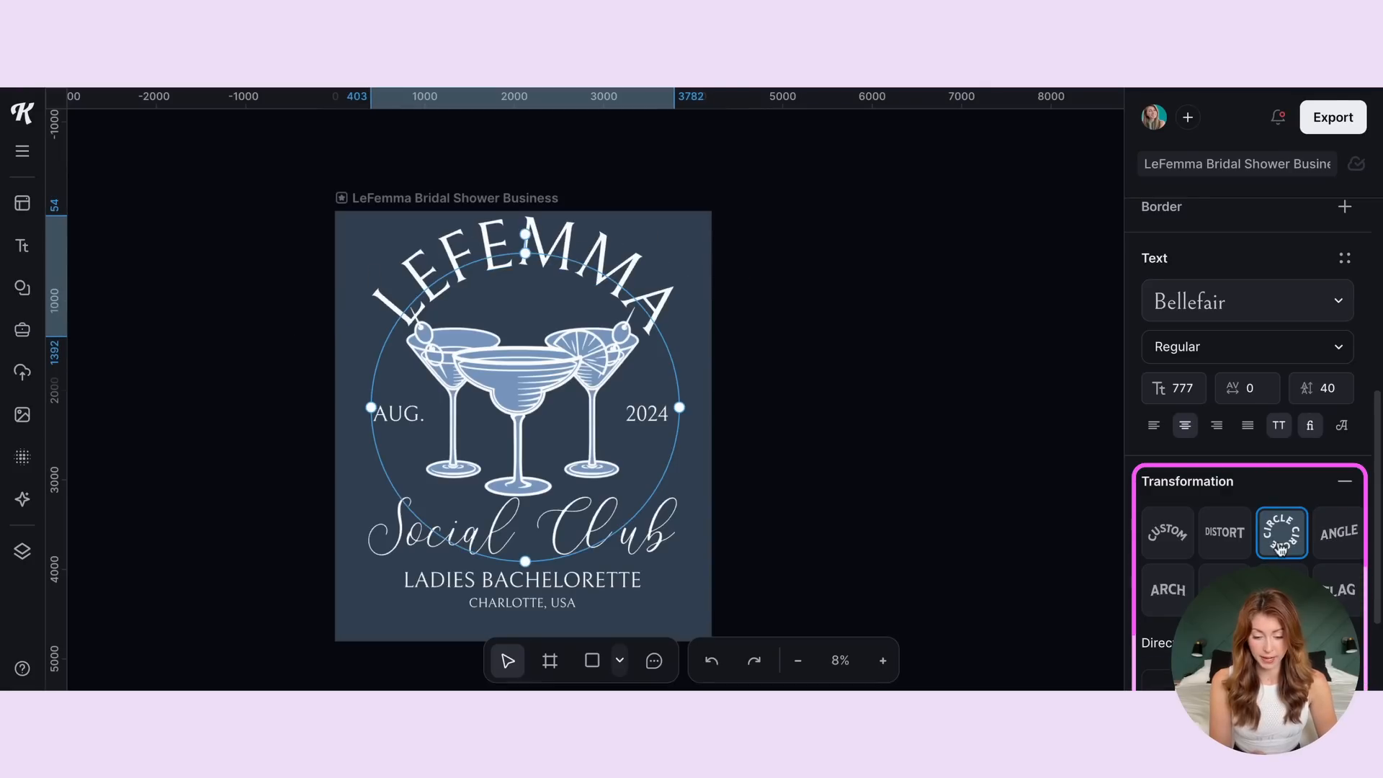
- Apply the Distort transformation to the "LEFEMMA" title and pull its two lower corners downward
left_click(1238, 540)
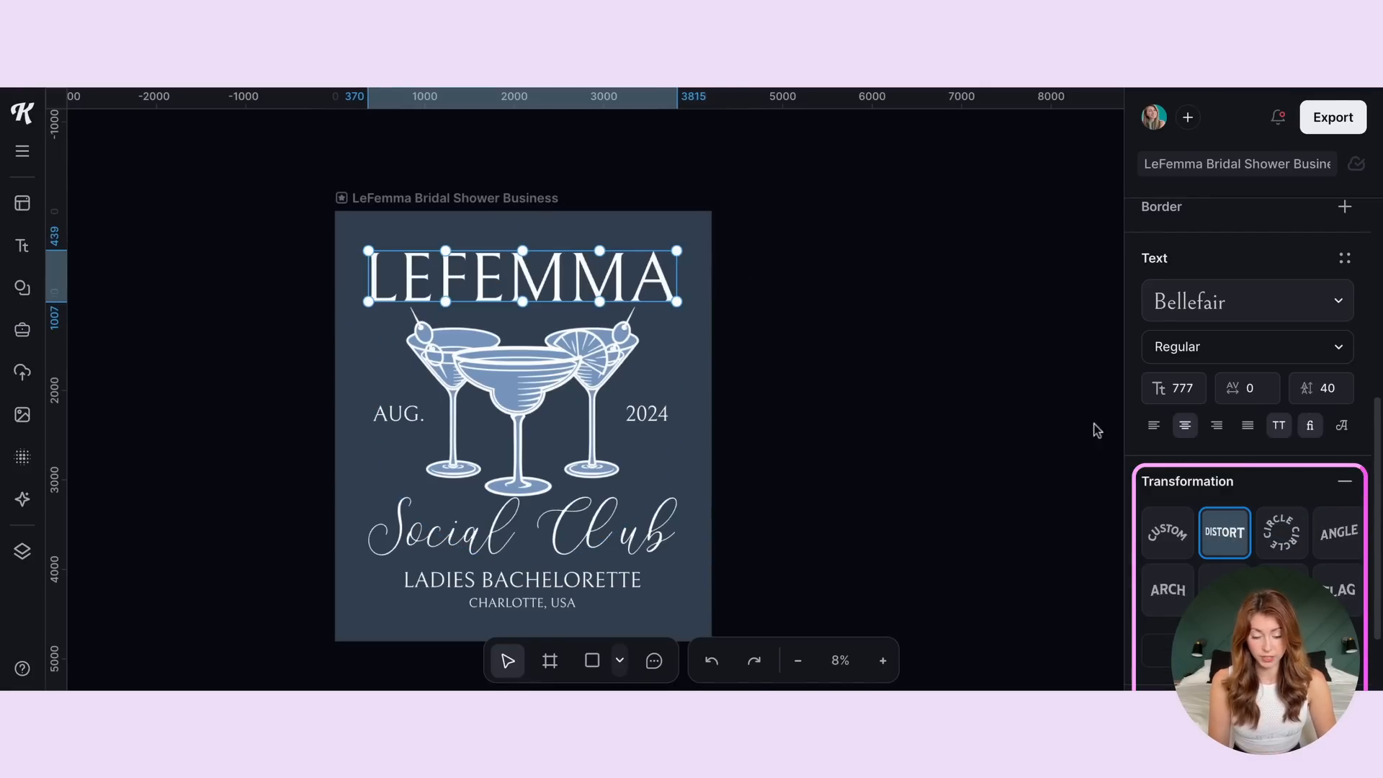
left_click_drag(368, 301, 368, 343)
left_click_drag(677, 301, 675, 344)
- Try the Custom transformation on the "LEFEMMA" title and bend its text path upward at both sides
left_click(1167, 533)
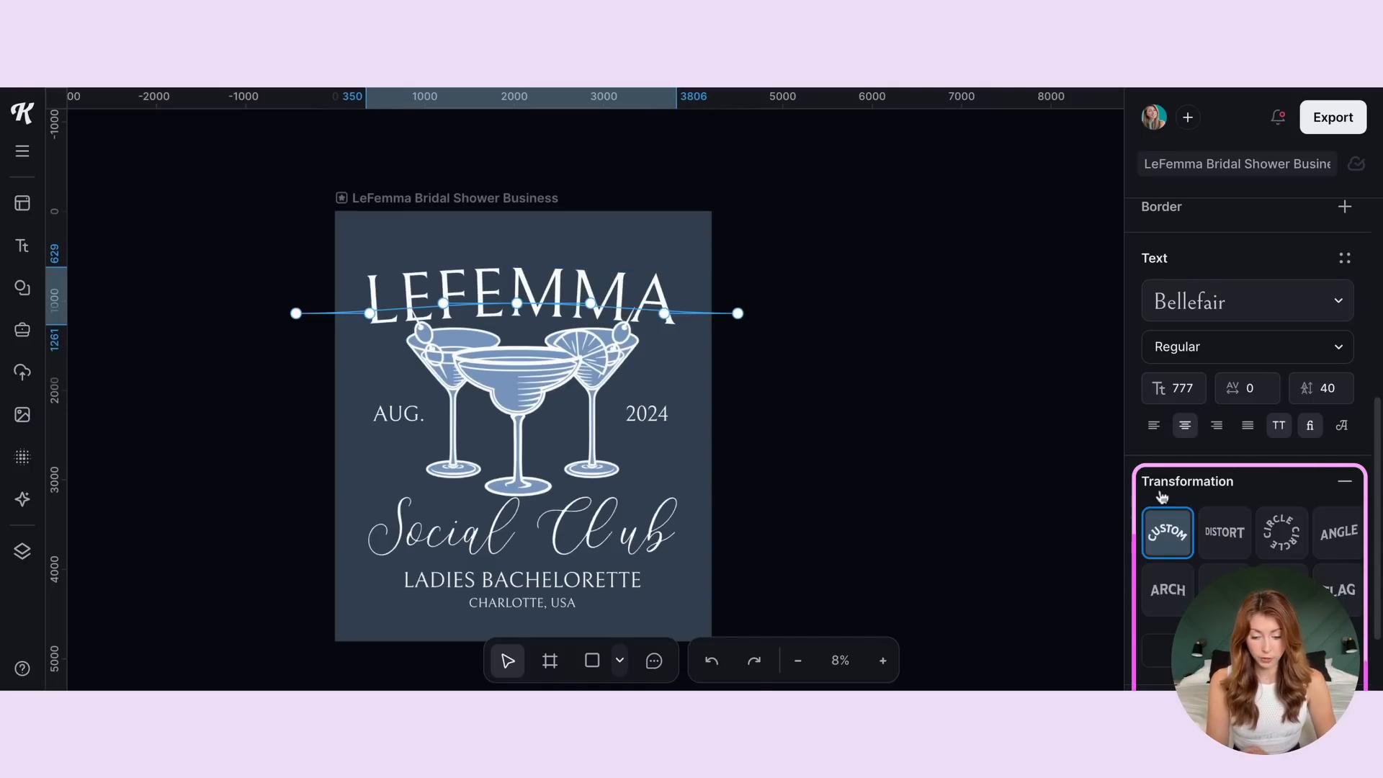
left_click_drag(370, 313, 397, 242)
left_click_drag(591, 303, 624, 284)
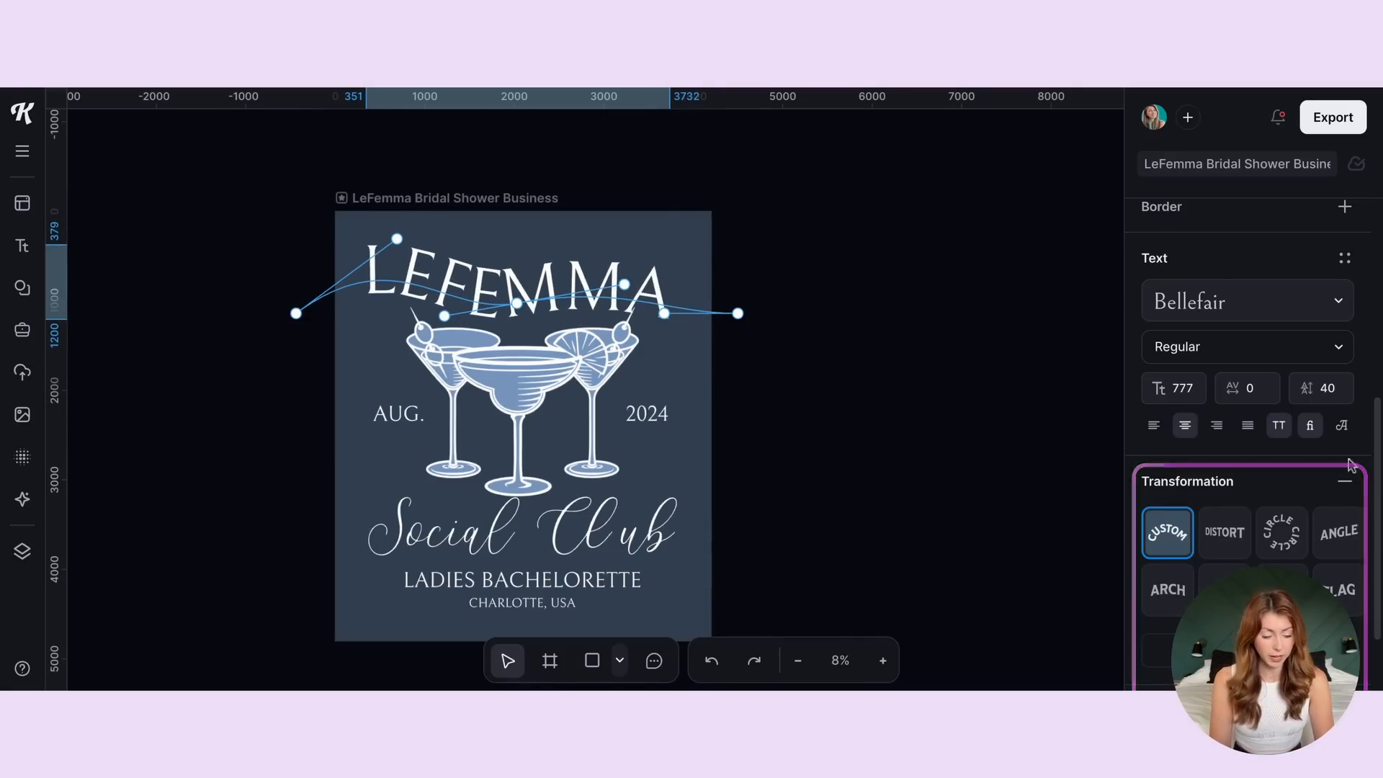
- Apply the Arch transformation to the "LEFEMMA" title
scroll(1261, 478, "down", 1)
scroll(1266, 480, "down", 1)
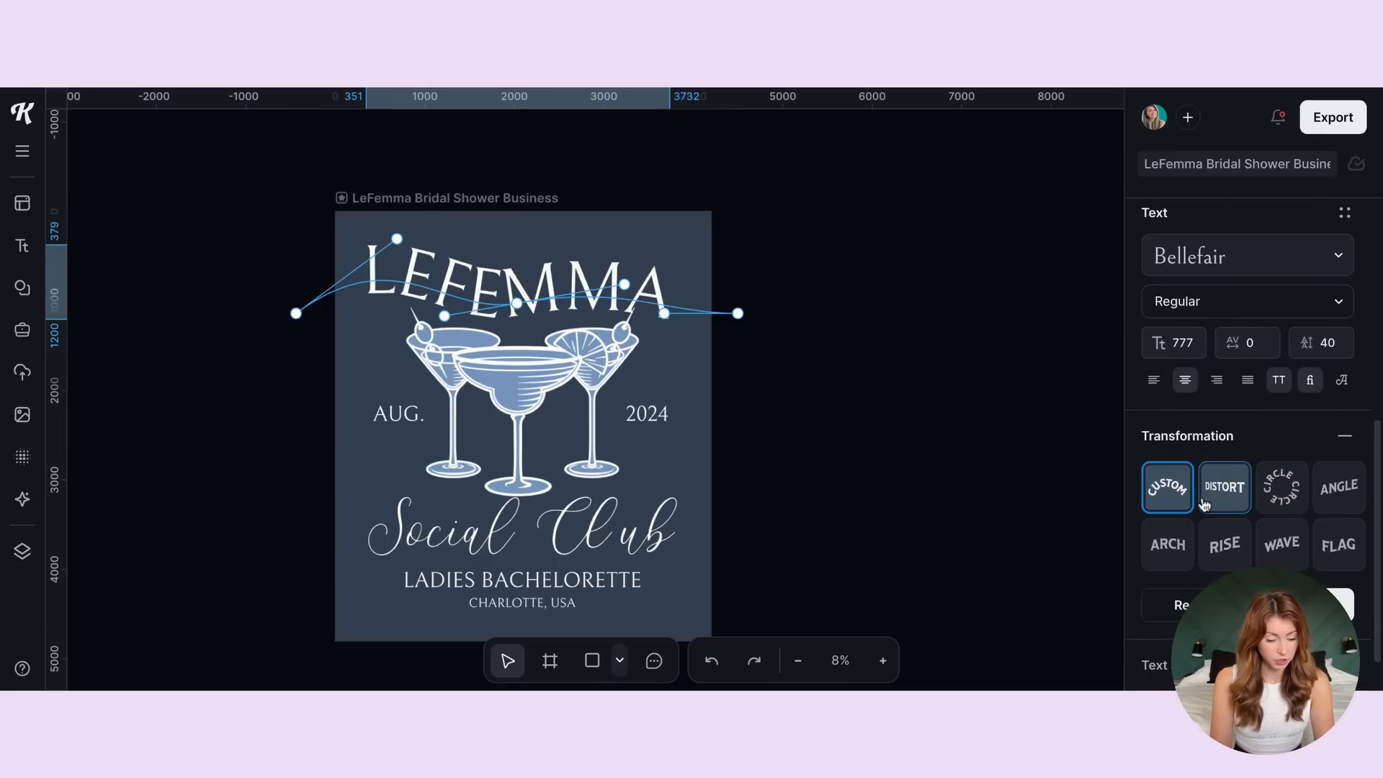
left_click(1187, 546)
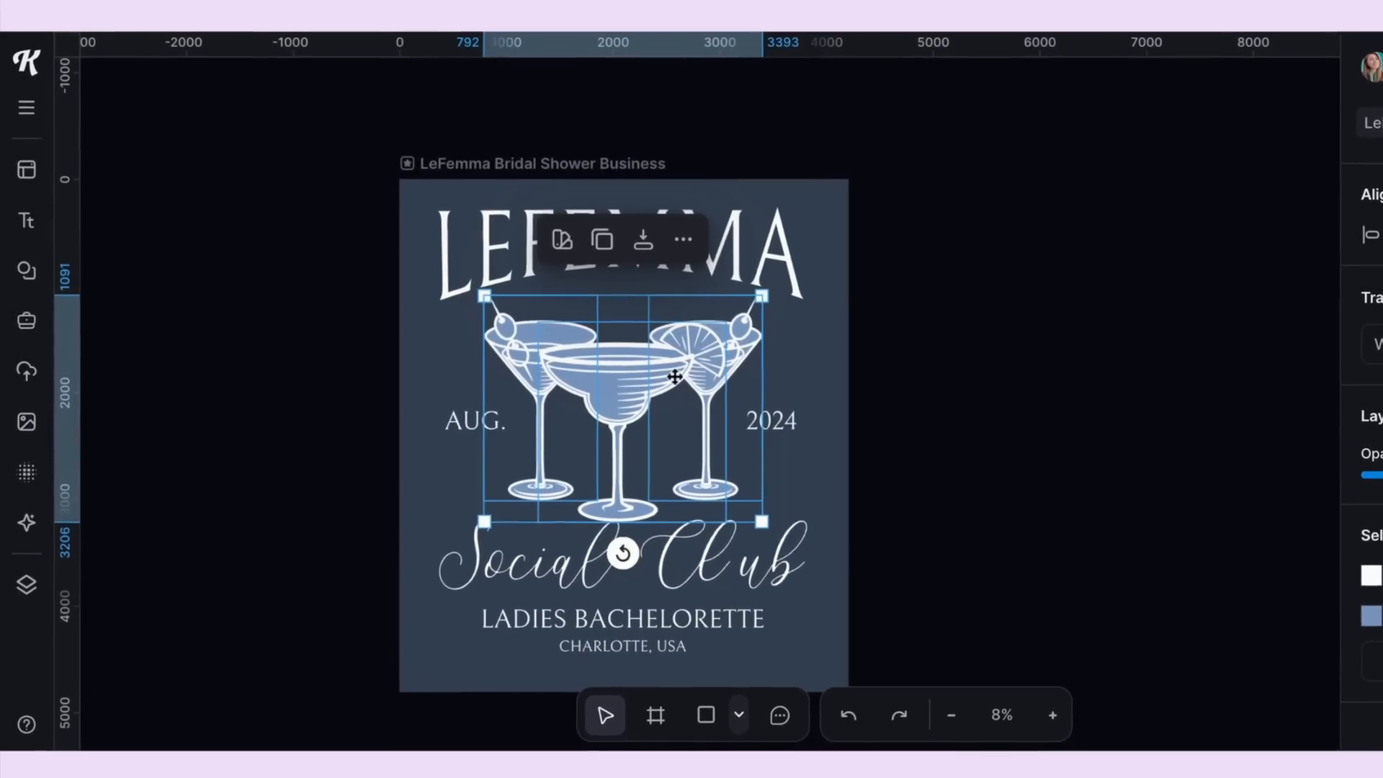
- Nudge the three-cocktail illustration slightly upward and ungroup it into separate glasses
left_click(807, 314)
left_click(544, 368)
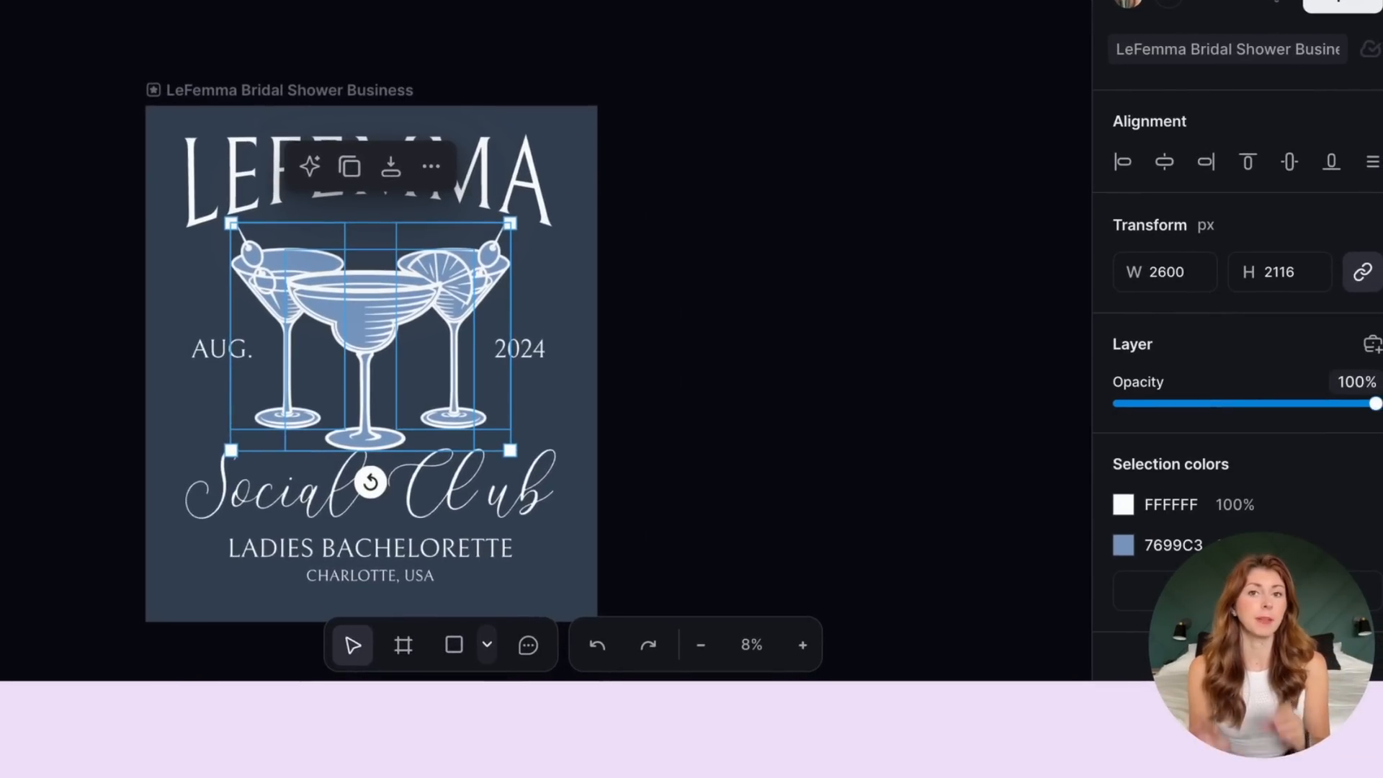
left_click_drag(372, 294, 369, 293)
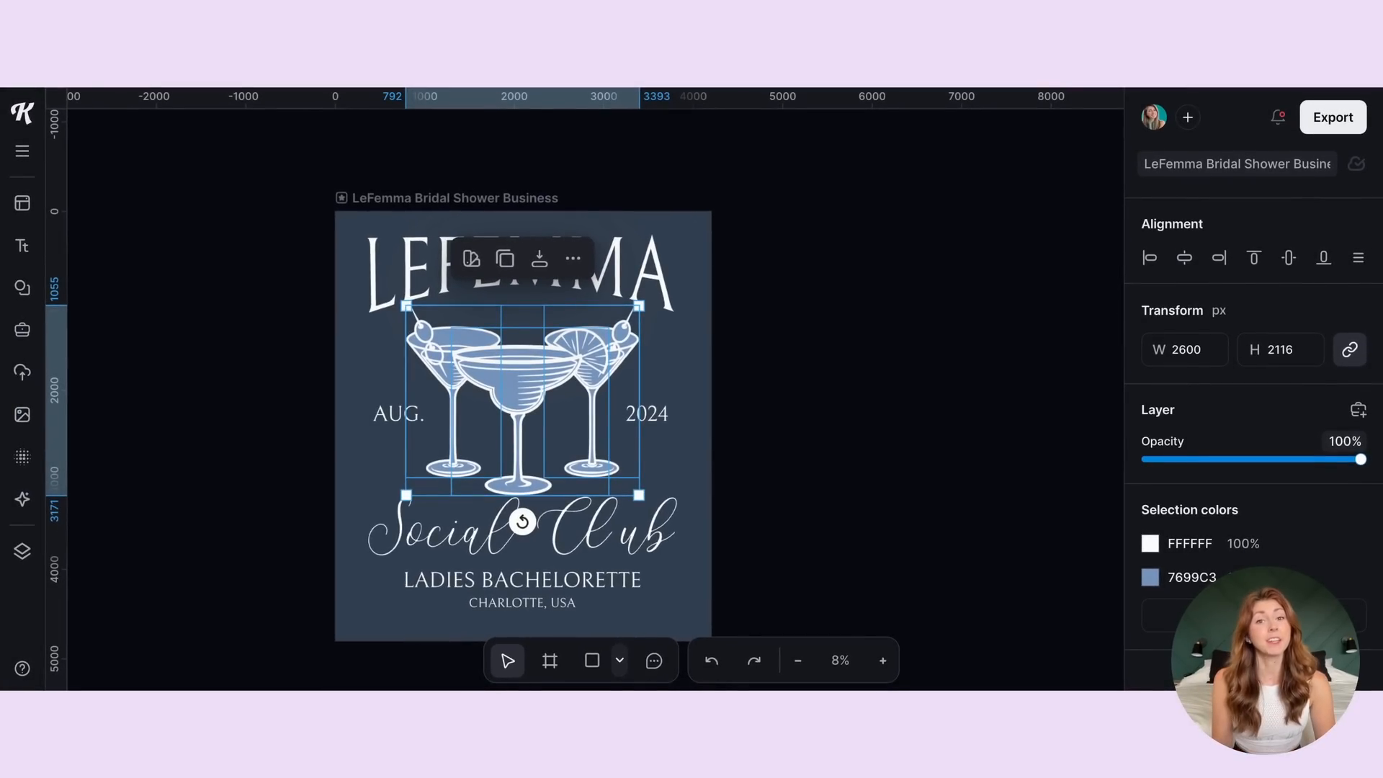
right_click(517, 352)
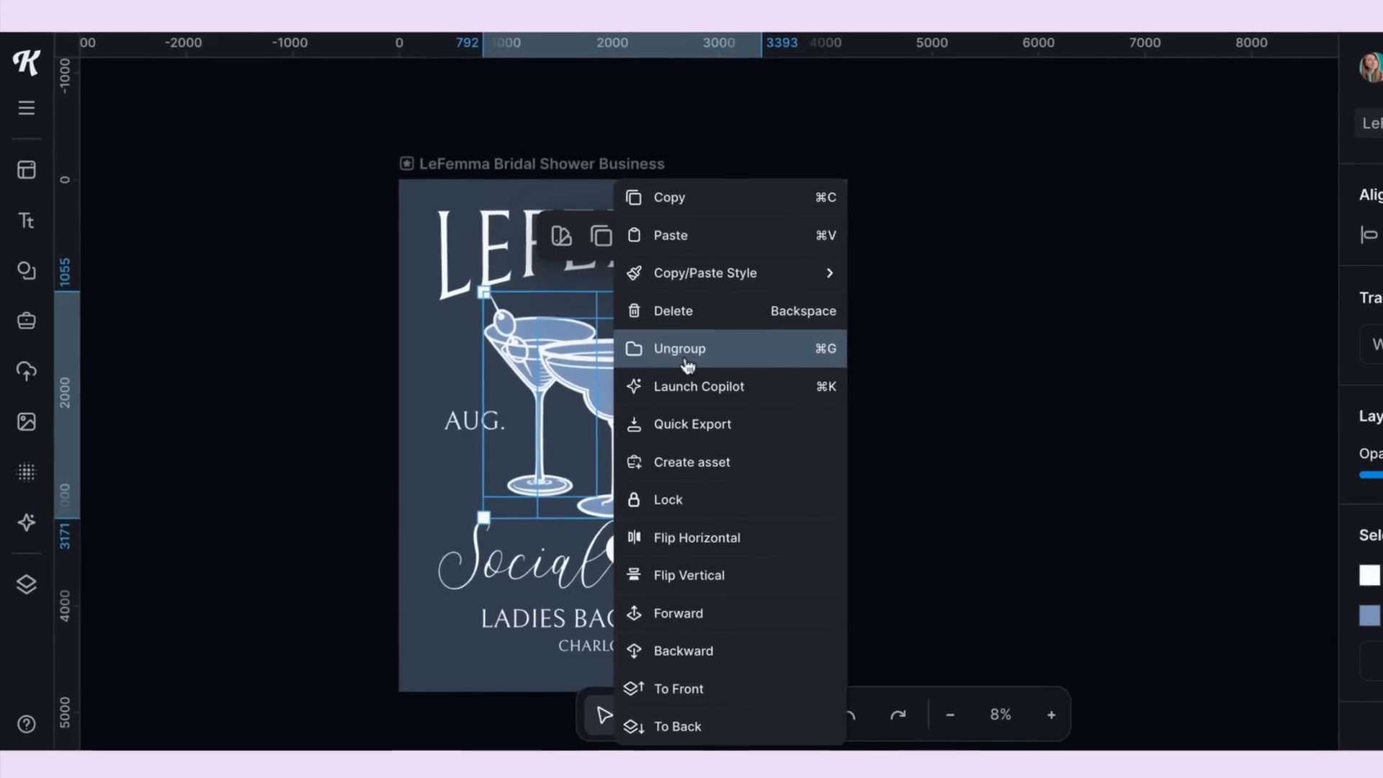
left_click(576, 363)
left_click_drag(632, 374, 634, 366)
- Delete the right and middle cocktail glasses and move the remaining martini glass to the centre between "AUG." and "2024"
left_click(728, 355)
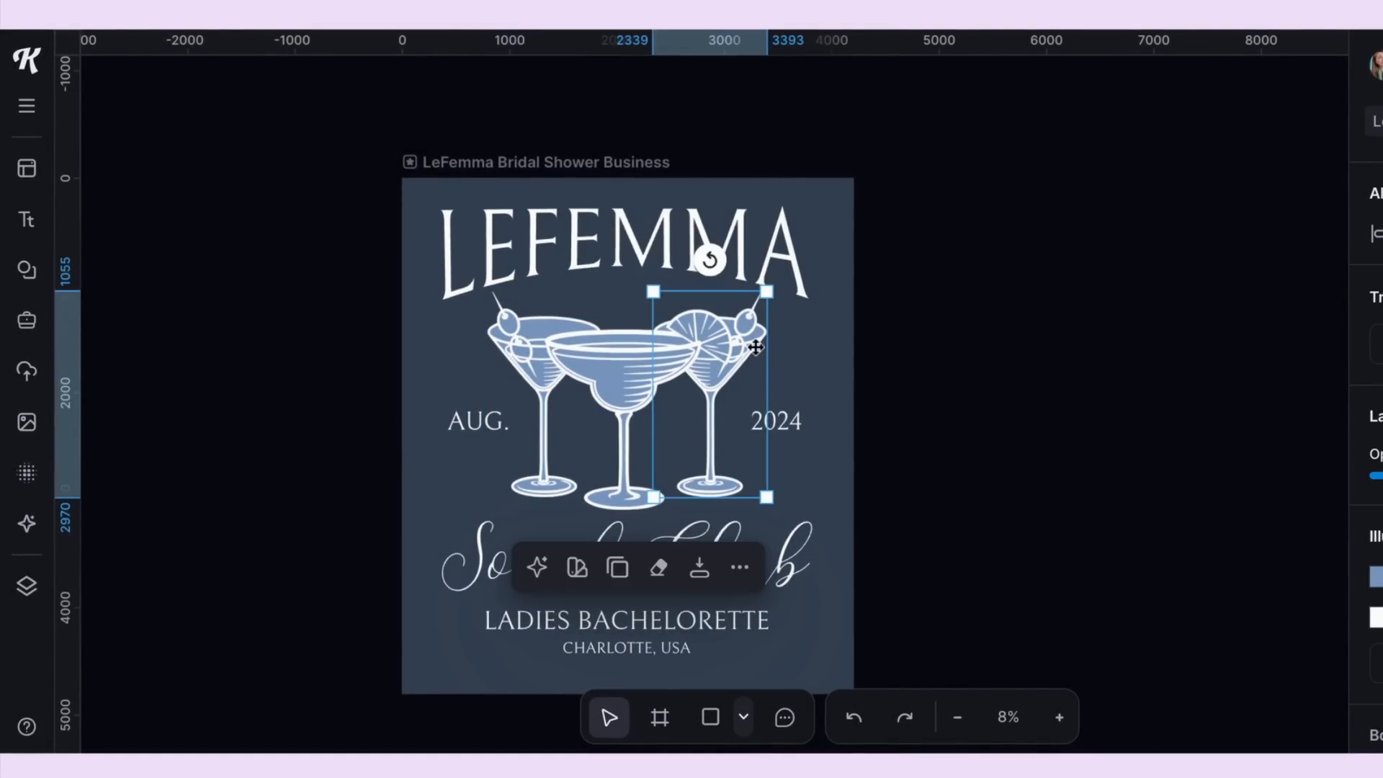
key("Delete")
left_click(643, 351)
key("Delete")
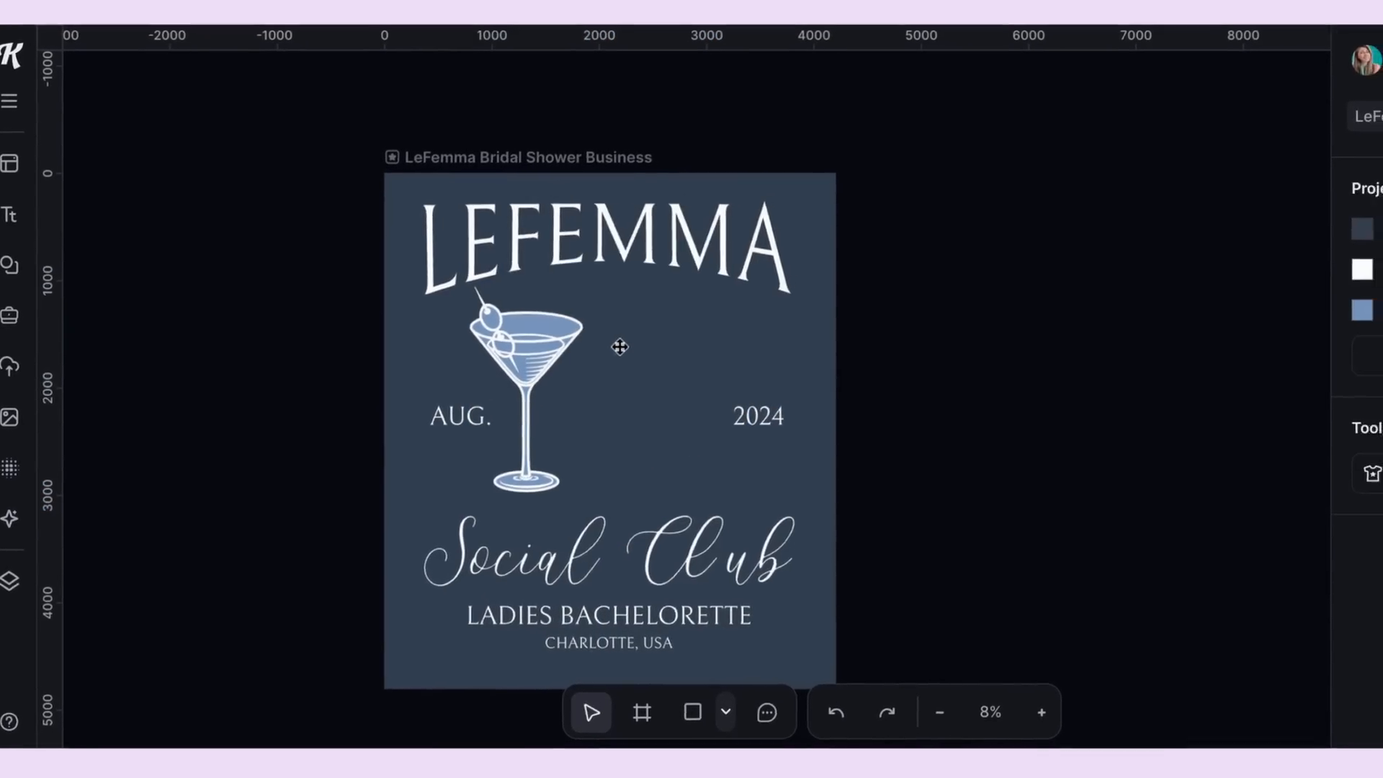
left_click_drag(565, 340, 642, 339)
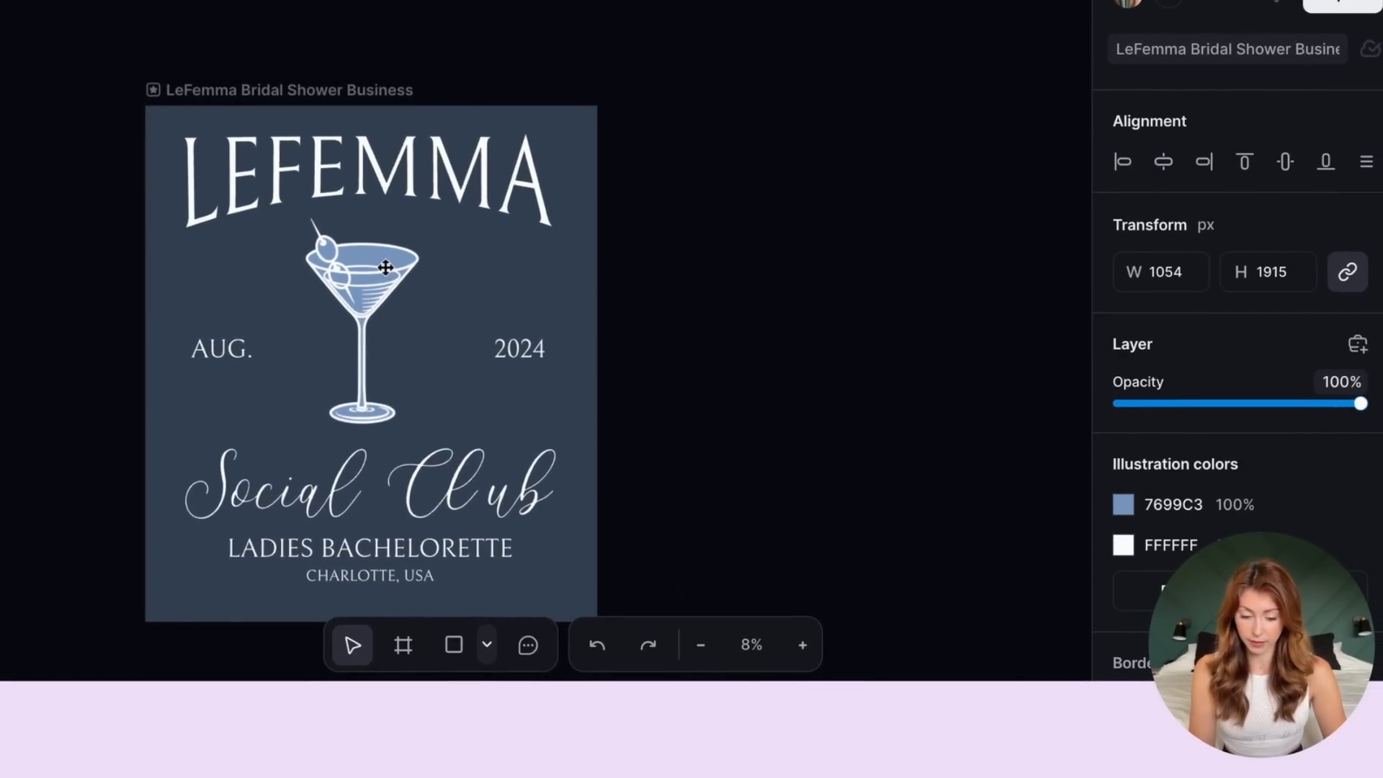
left_click(386, 267)
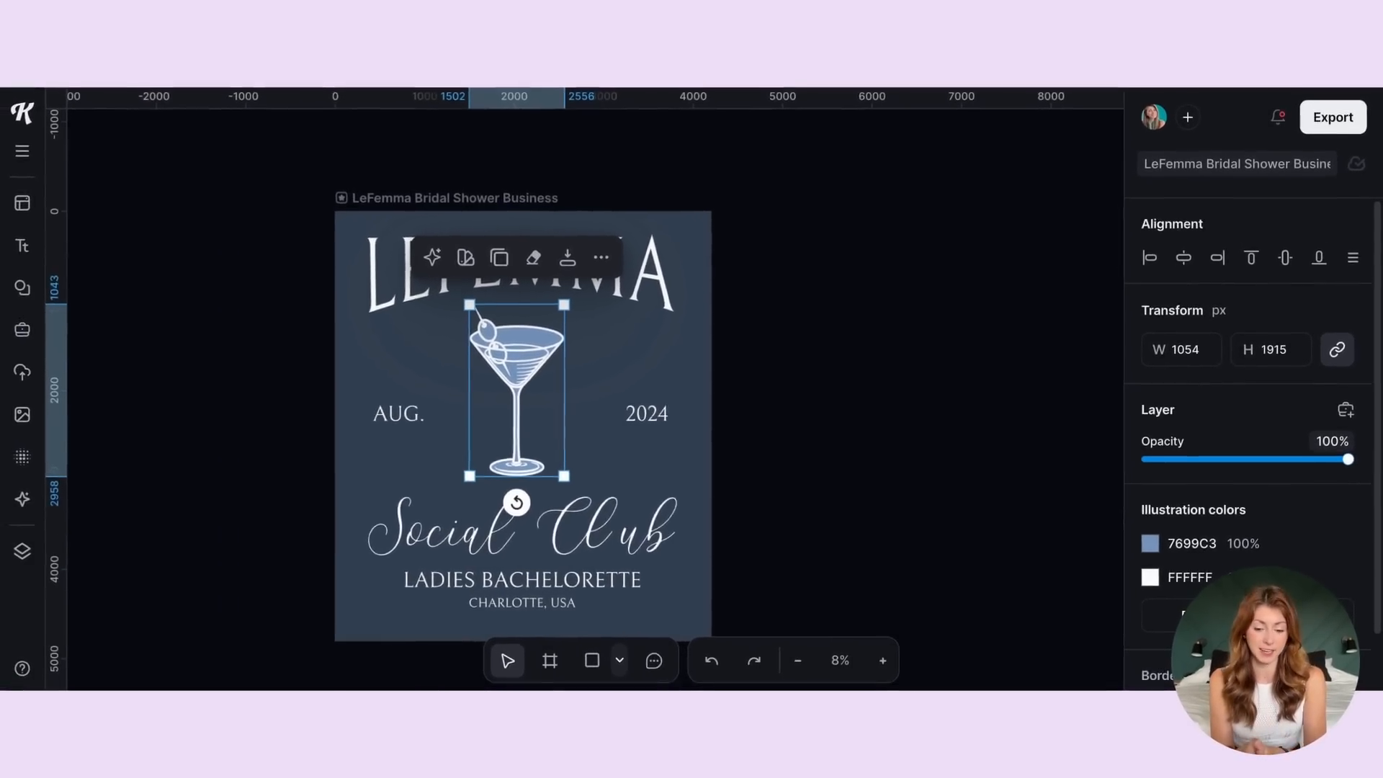
- Try replacing the martini glass with the clear martini photo with an orange slice found by searching elements for "martini", and undo the replacement
right_click(537, 352)
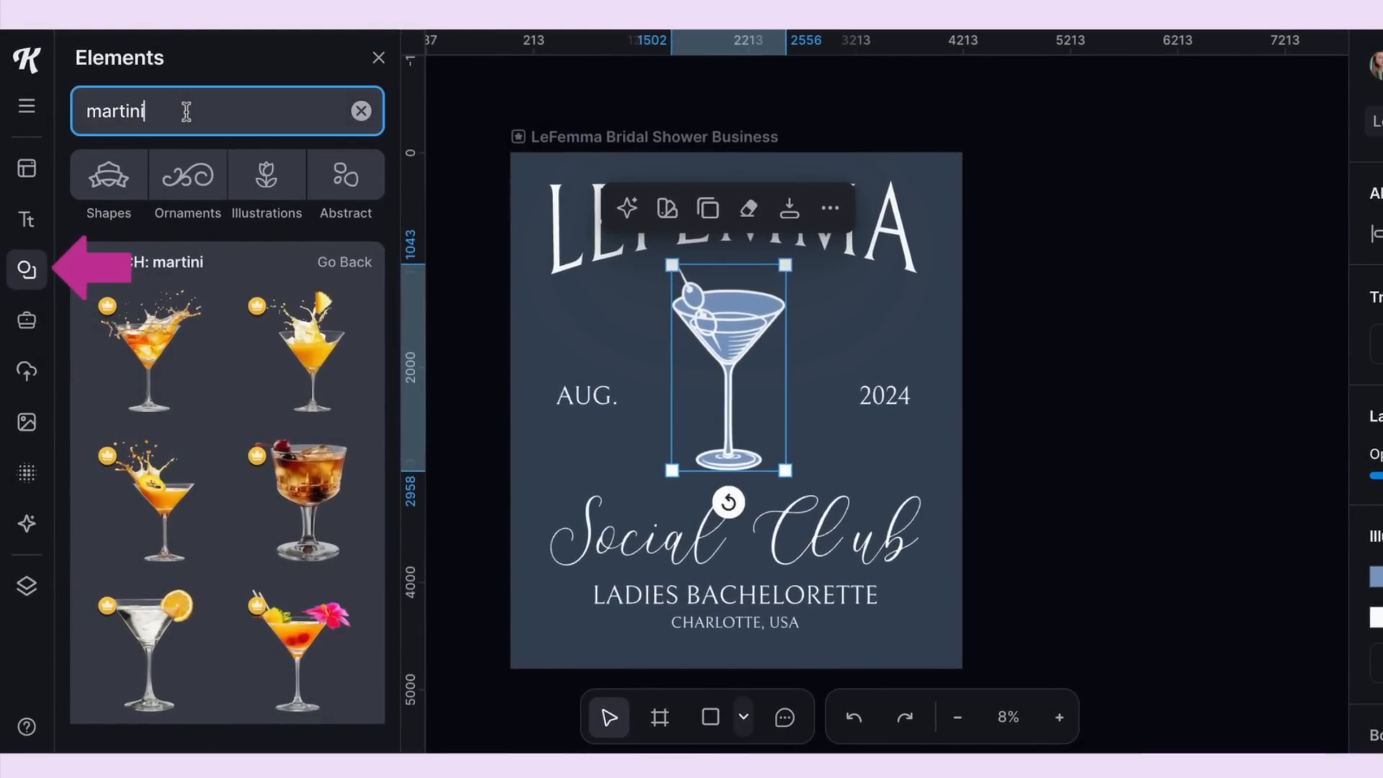
scroll(224, 471, "down", 1)
mouse_move(167, 450)
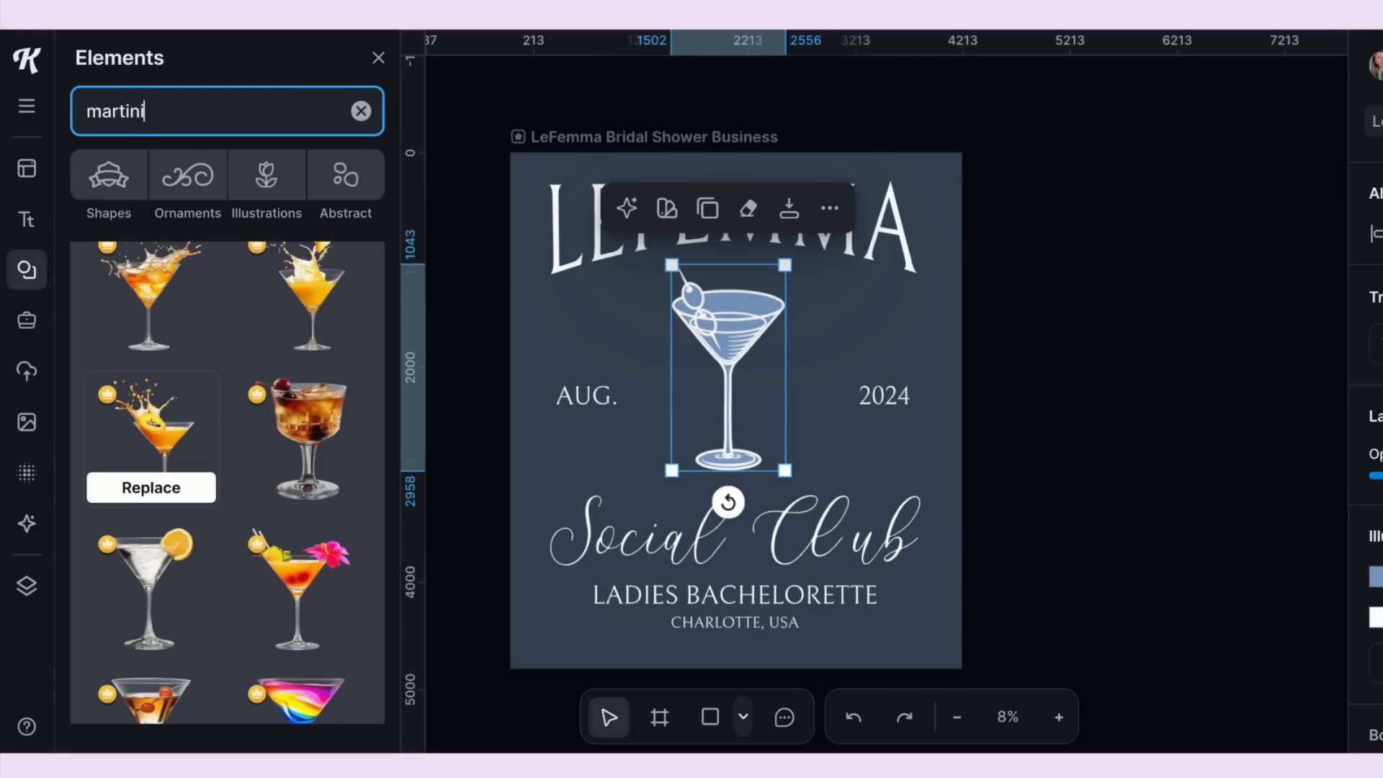
mouse_move(172, 646)
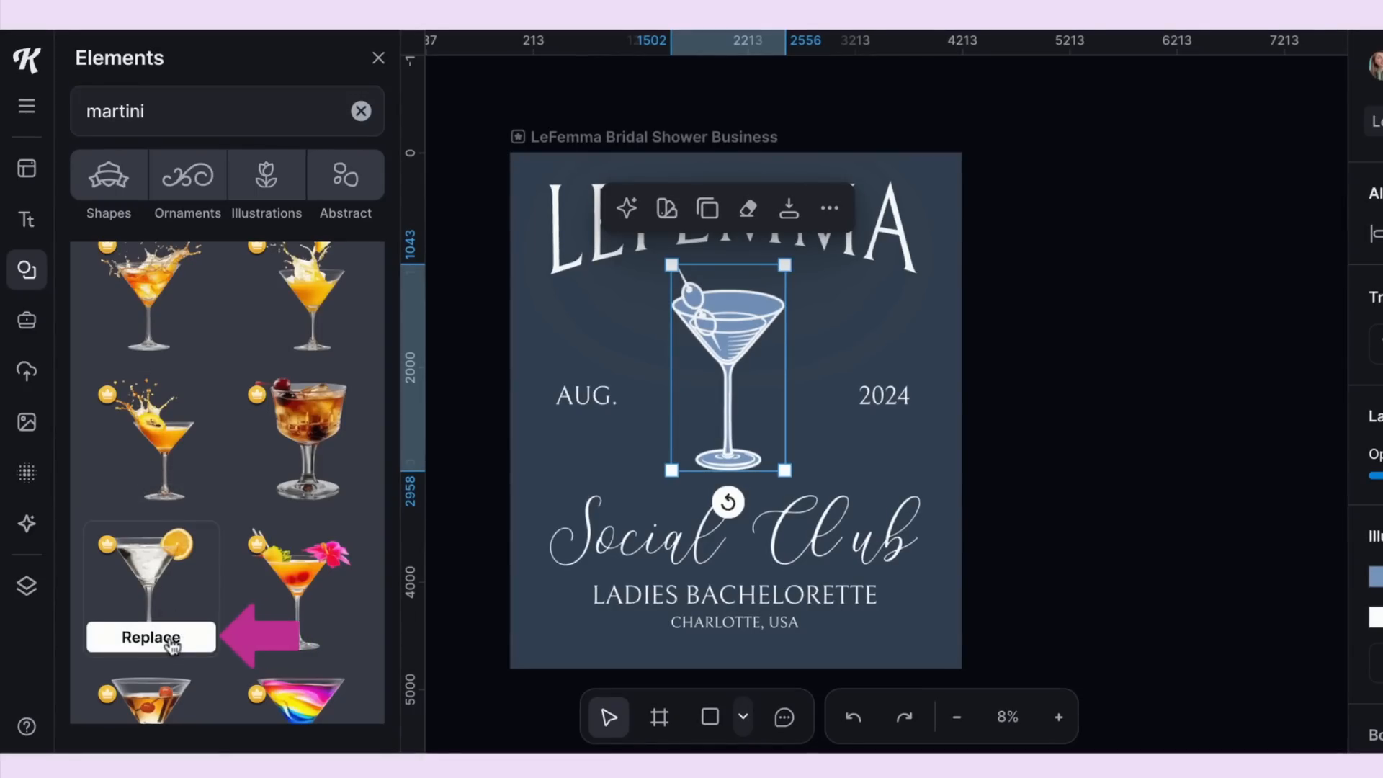
left_click(151, 637)
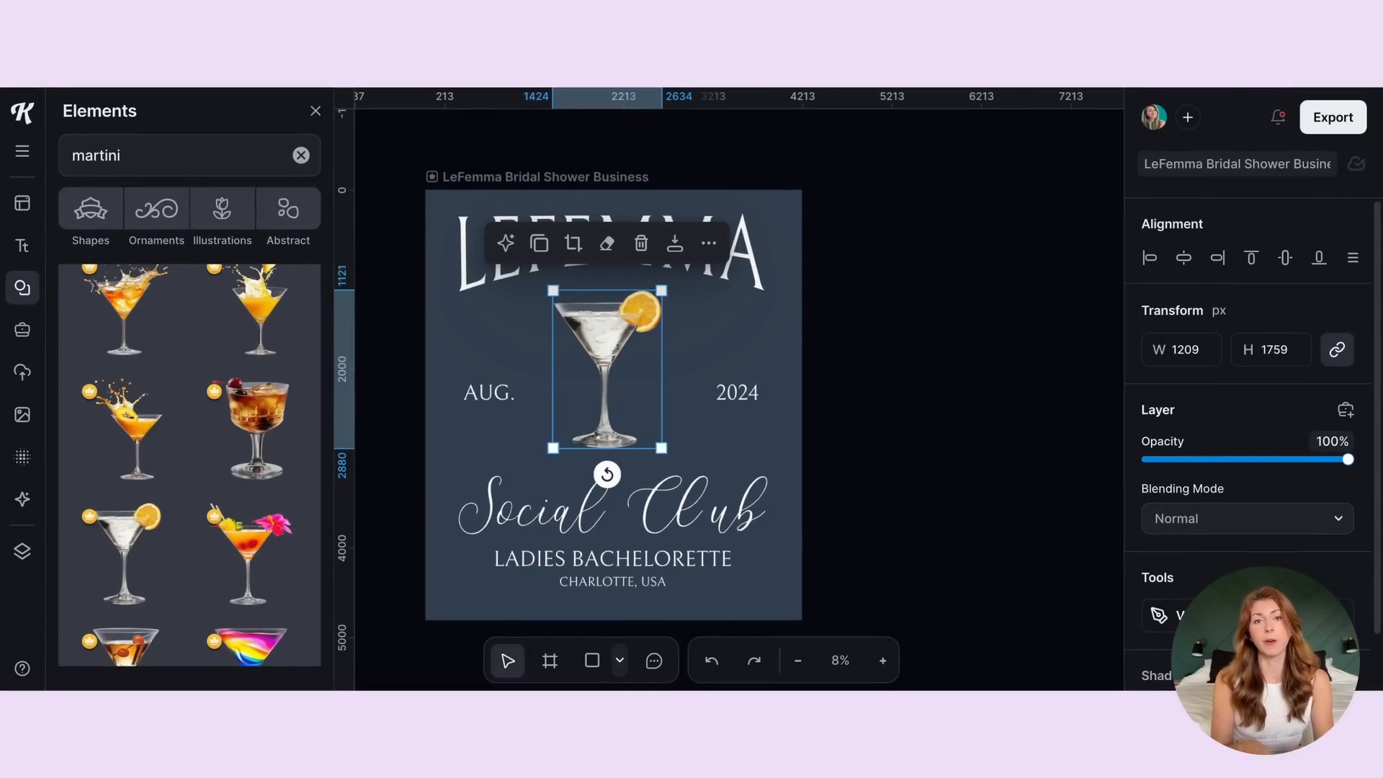
scroll(237, 324, "down", 5)
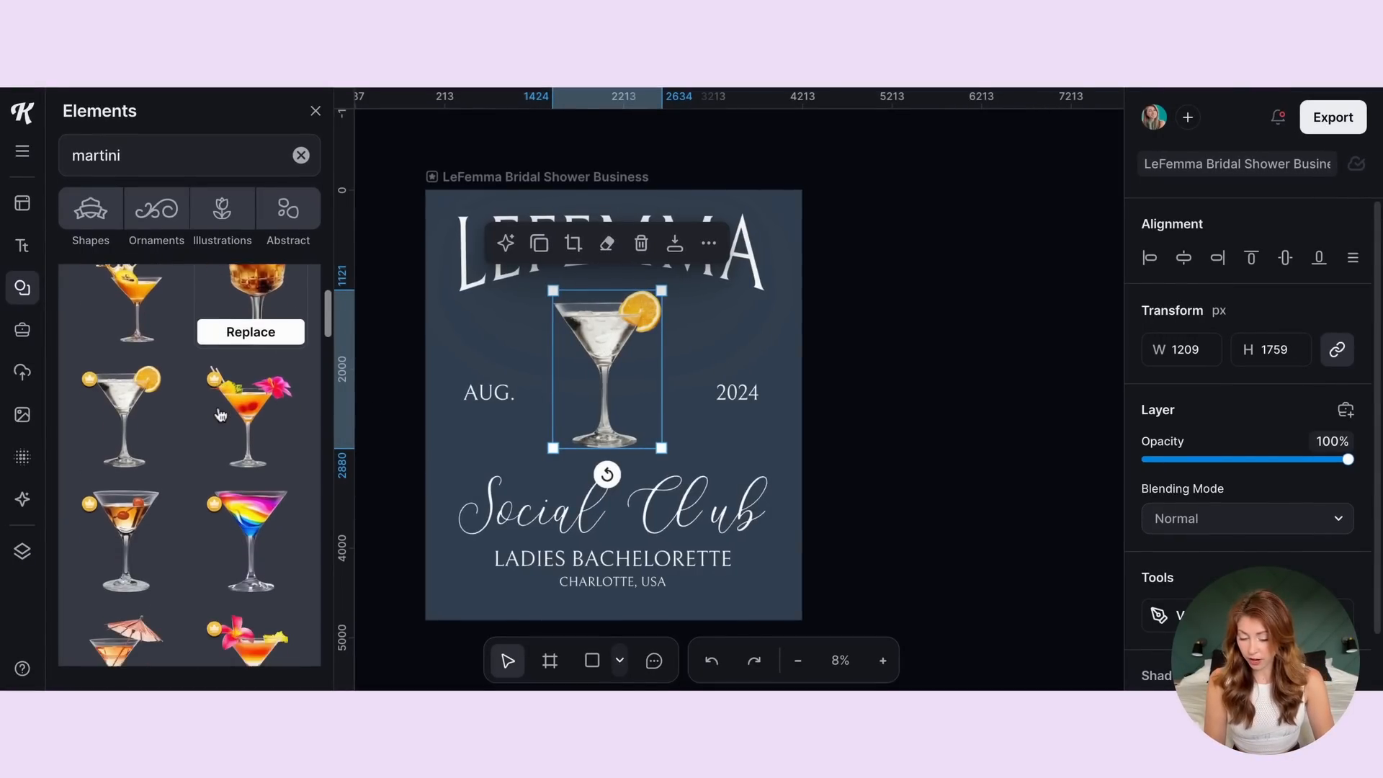
key("ctrl+z")
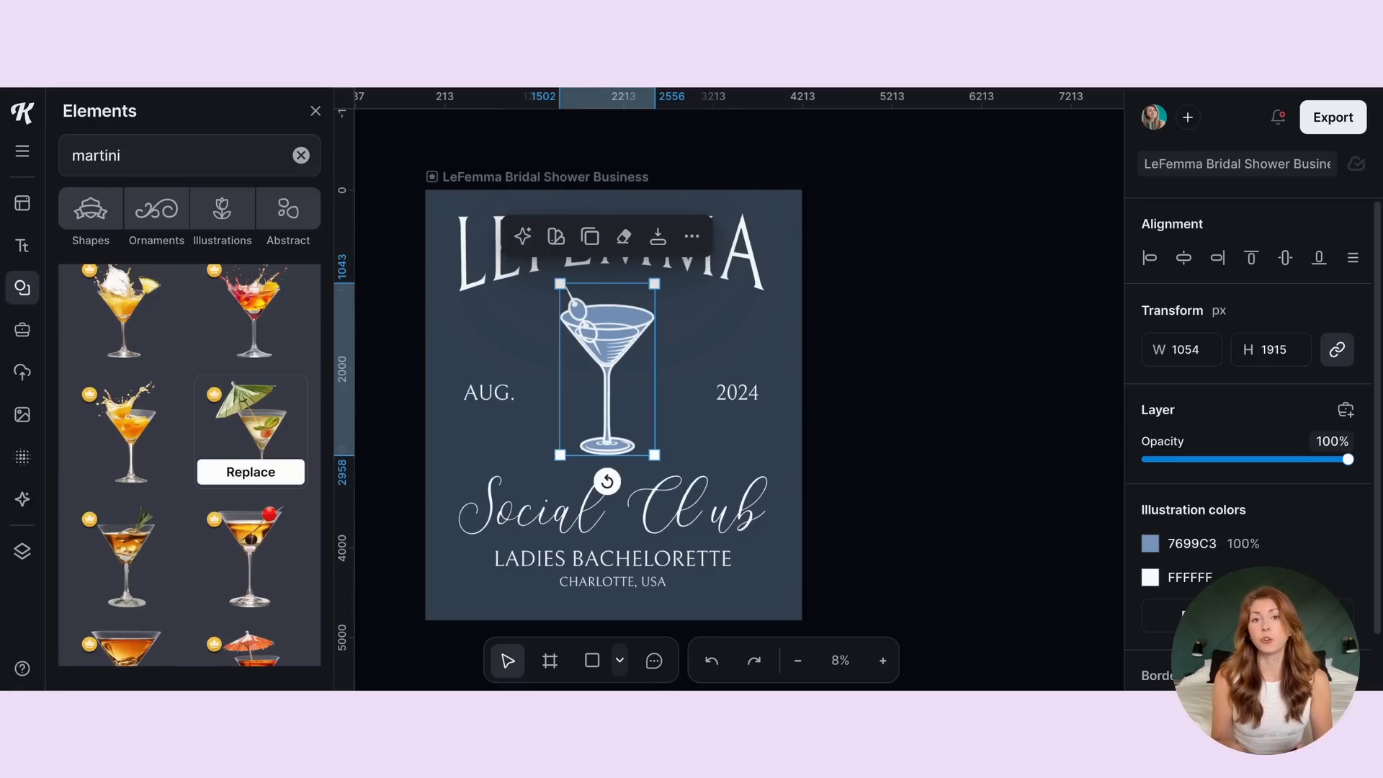
- Generate a "cowboy boot" image with the advanced Image Generator, using the DALL·E 3 model and the saved Minimalist martini style
left_click(22, 499)
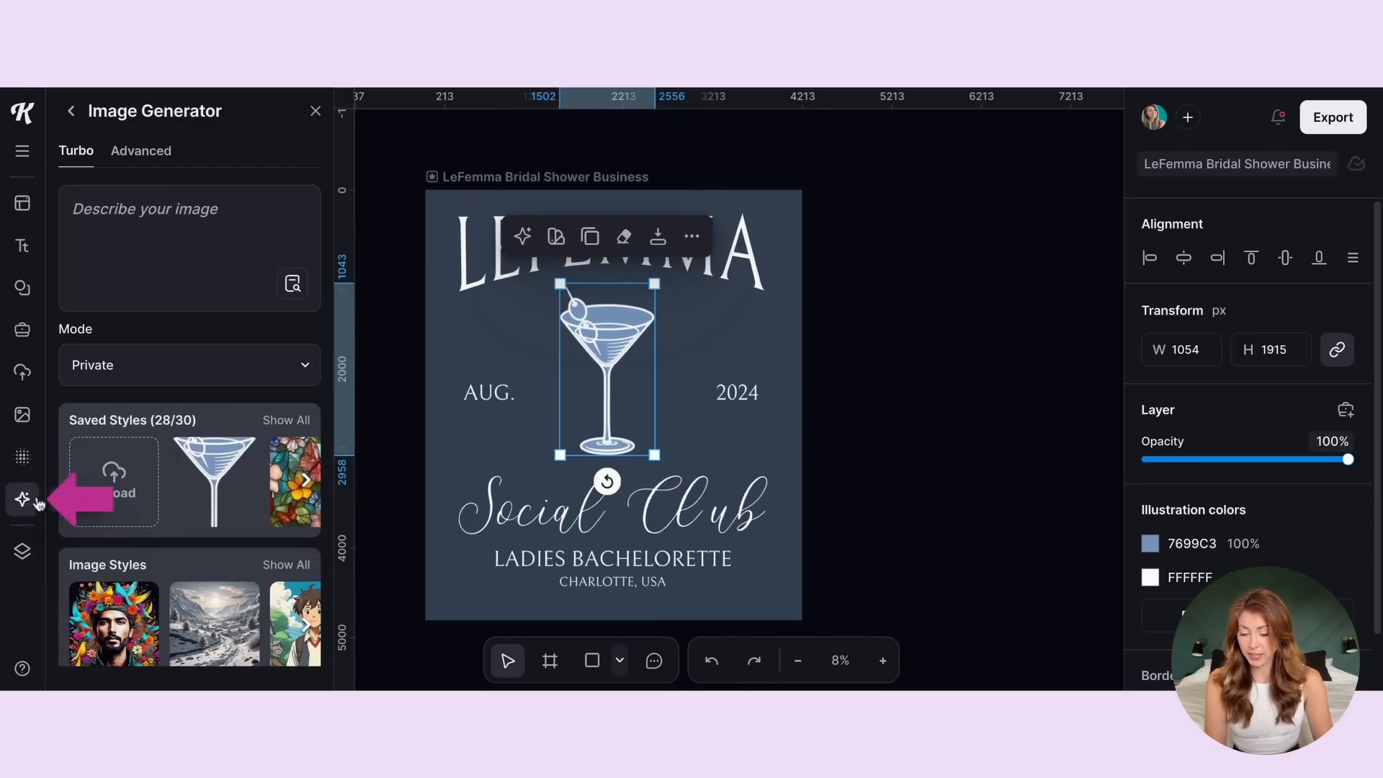
scroll(153, 500, "down", 1)
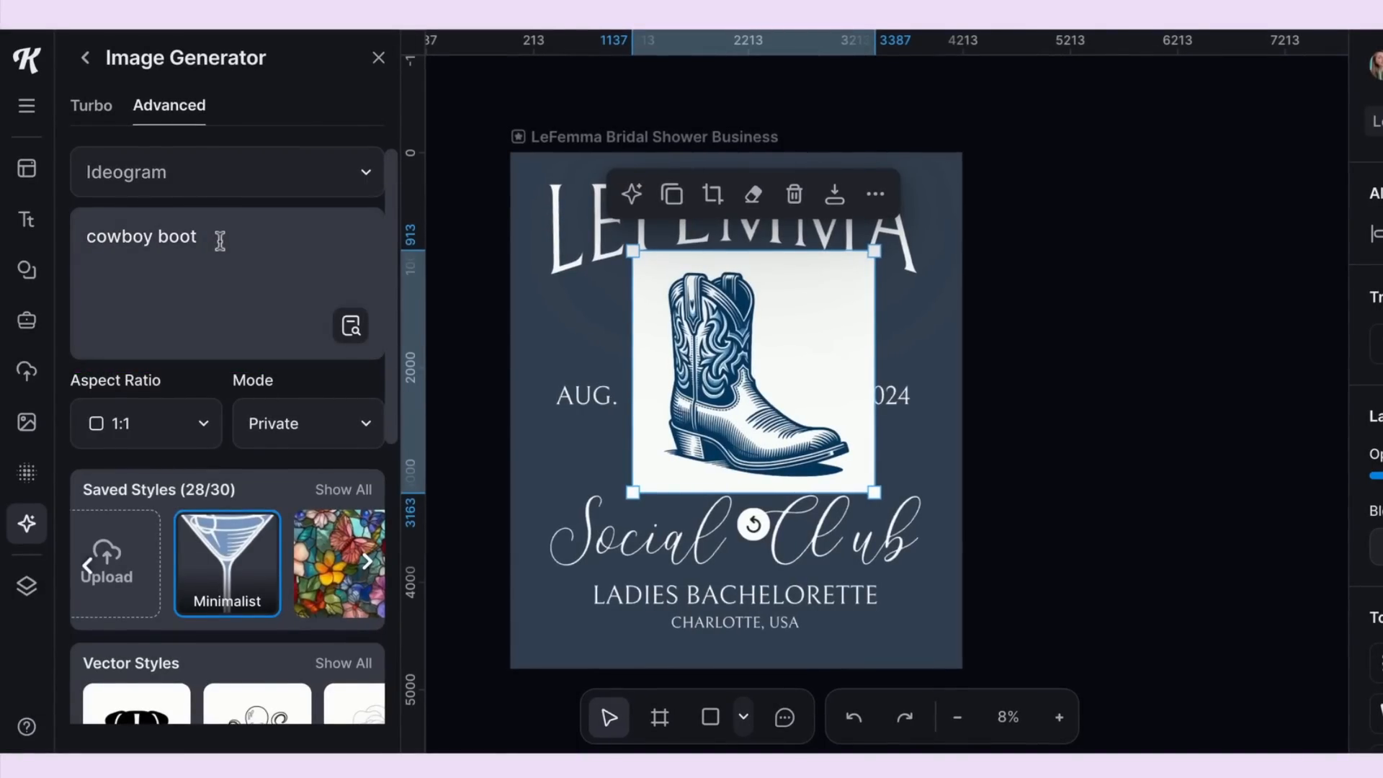
left_click(100, 119)
left_click(173, 118)
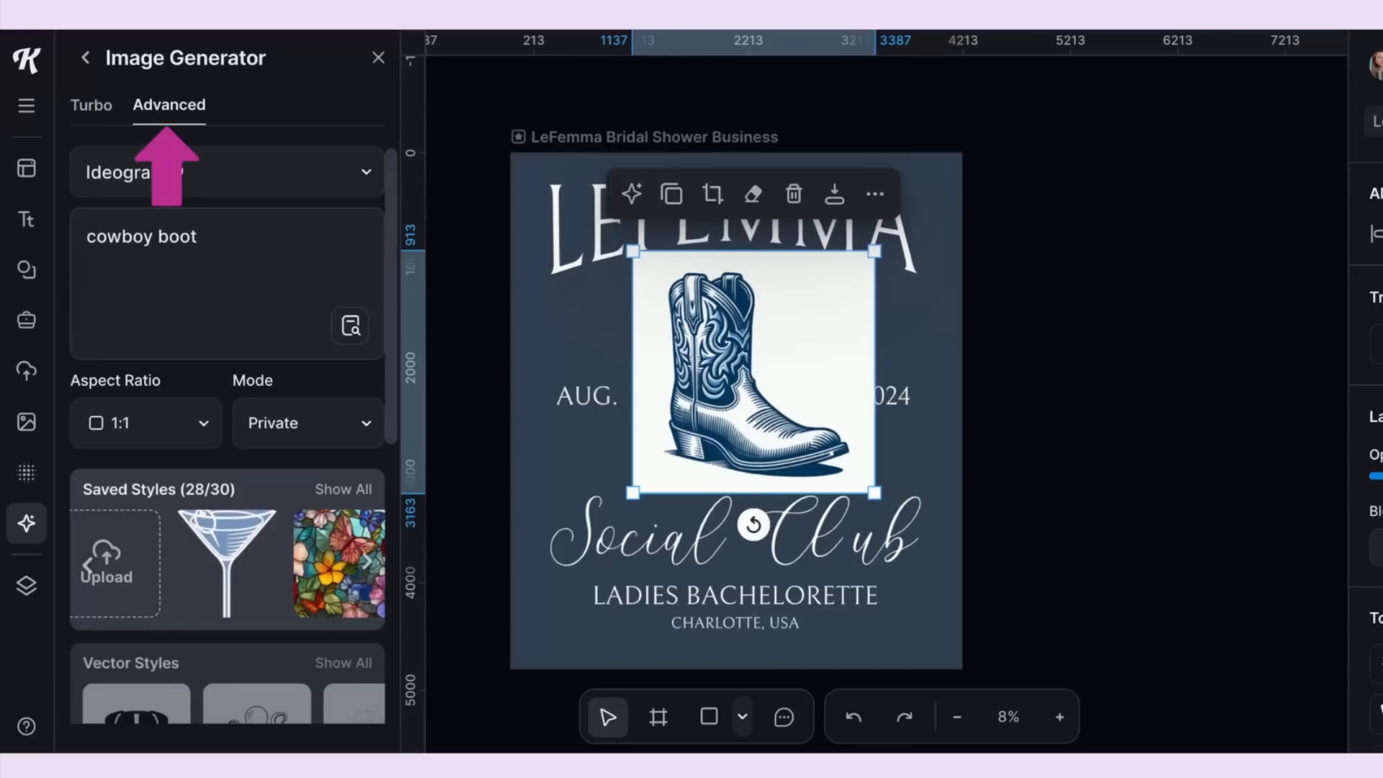
left_click(173, 177)
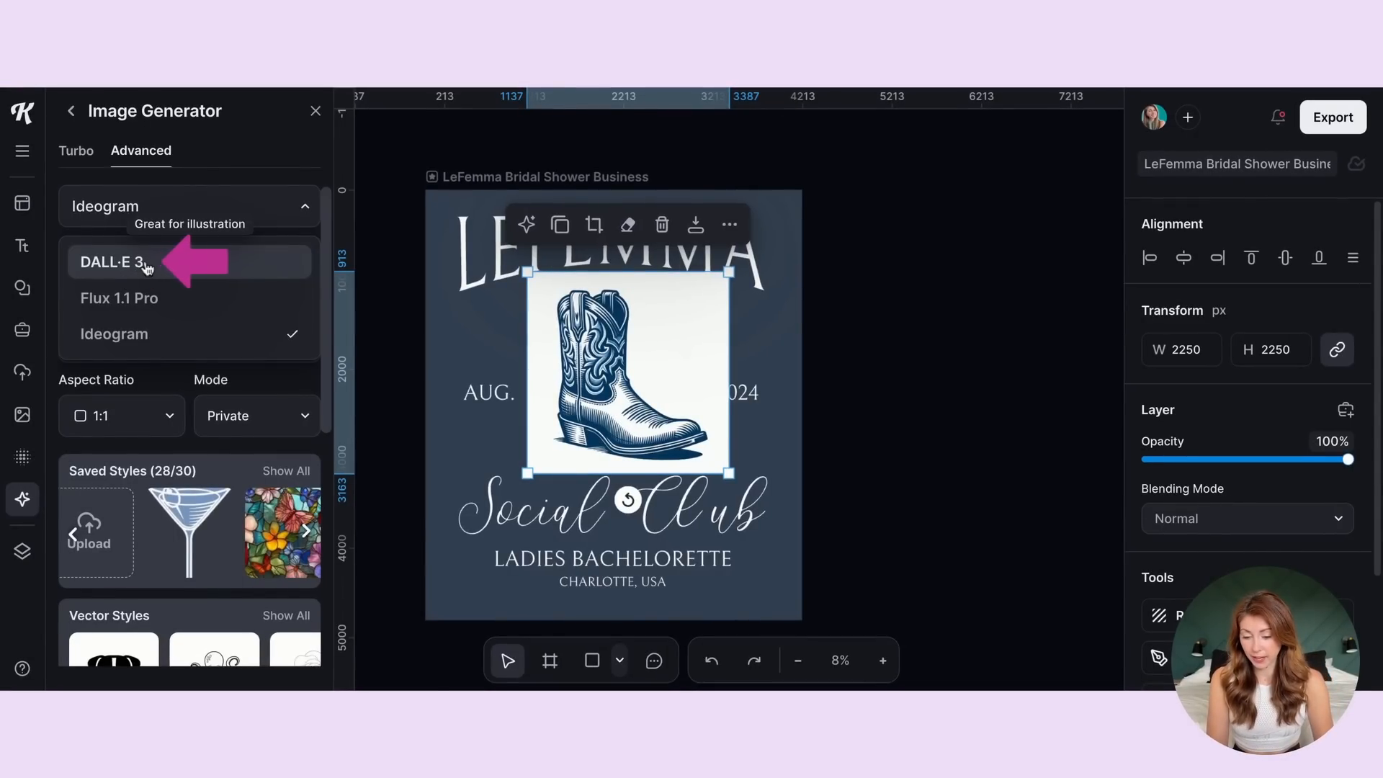
left_click(147, 265)
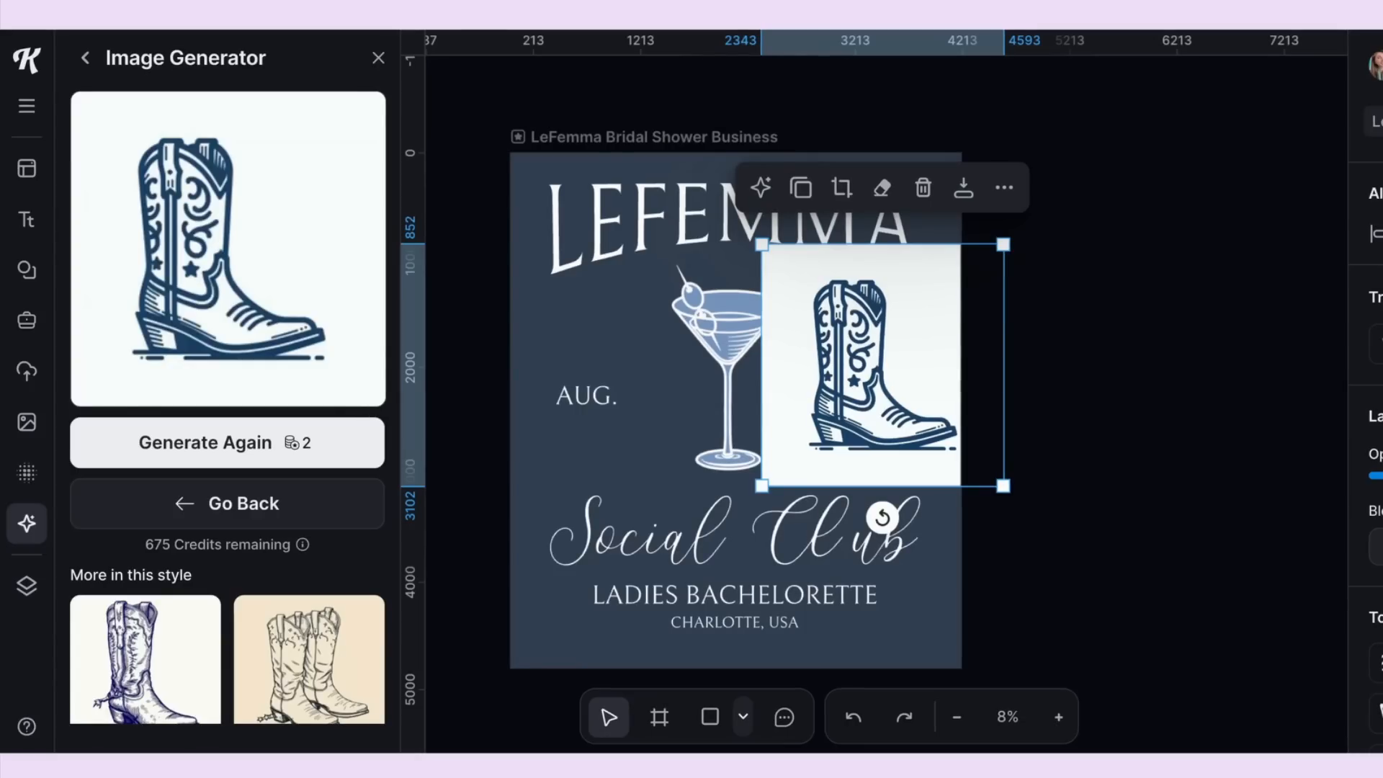
- Position the generated boot image beside the martini glass and remove its background
left_click_drag(891, 344, 850, 340)
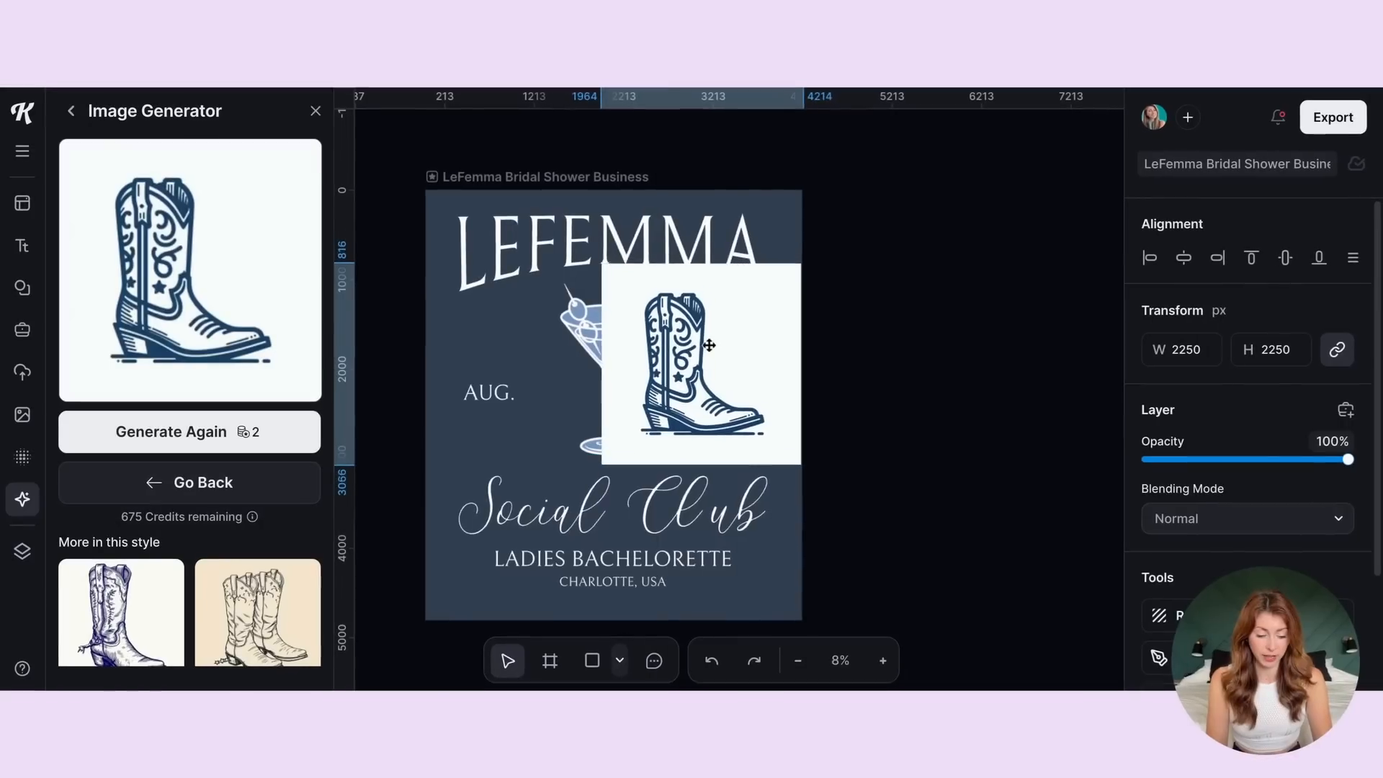
left_click_drag(709, 345, 722, 357)
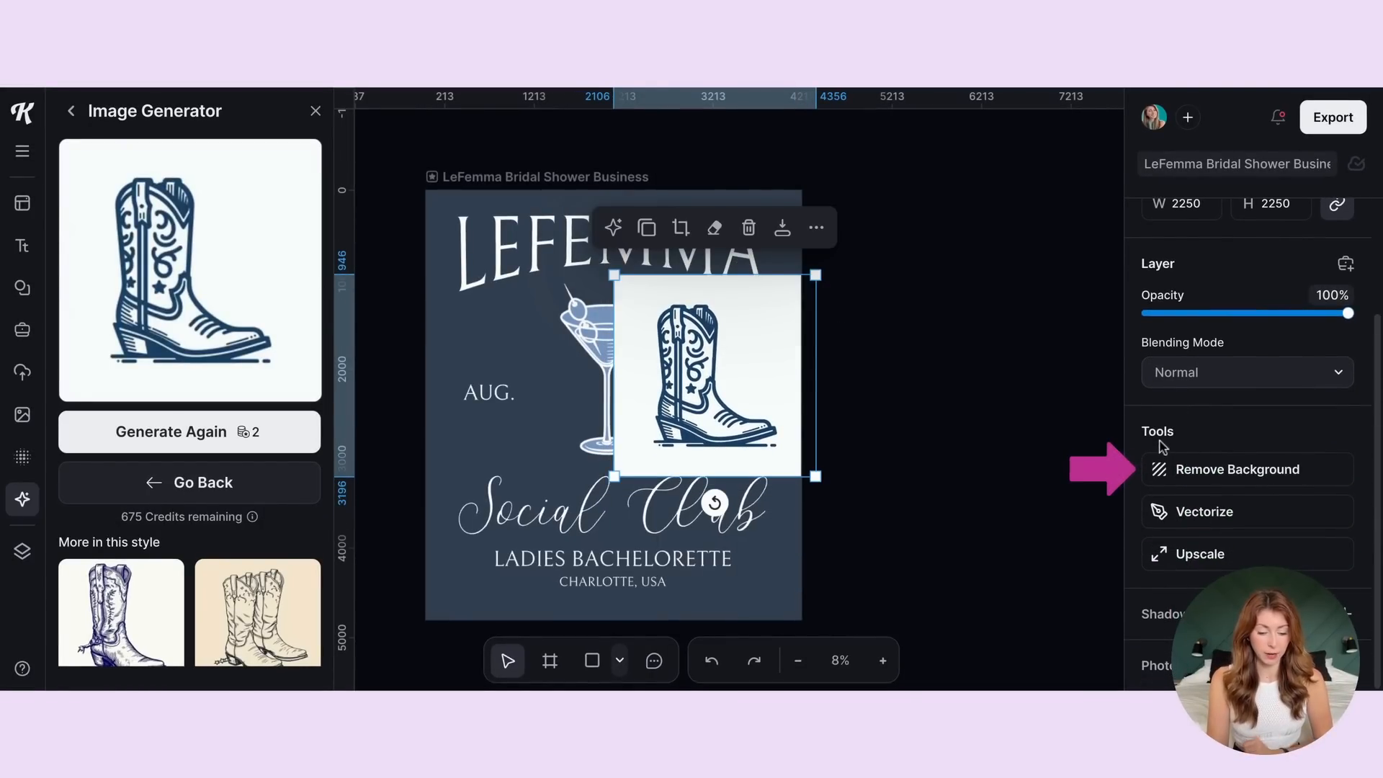
left_click(1188, 469)
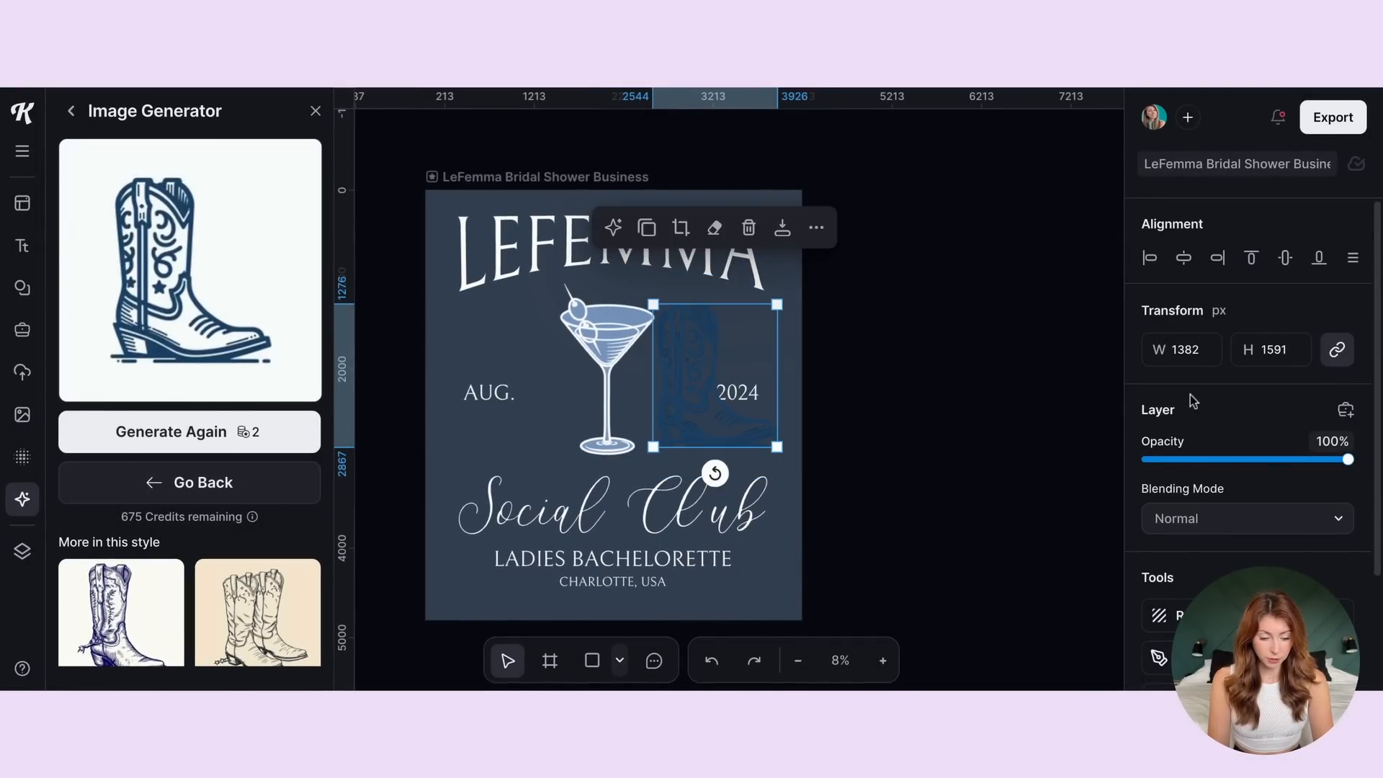
- Vectorize the cowboy boot image with 1 color
scroll(1190, 398, "down", 2)
left_click(1204, 513)
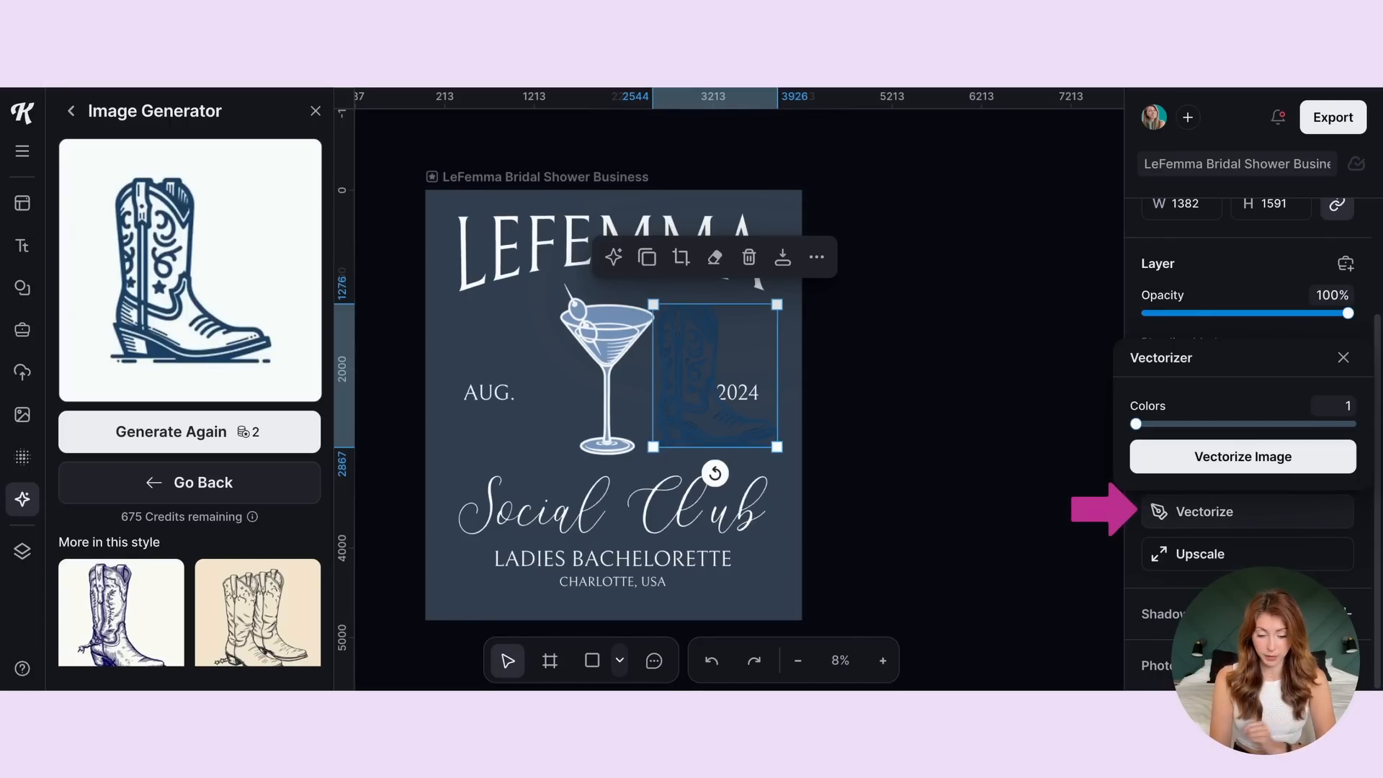
left_click(1225, 461)
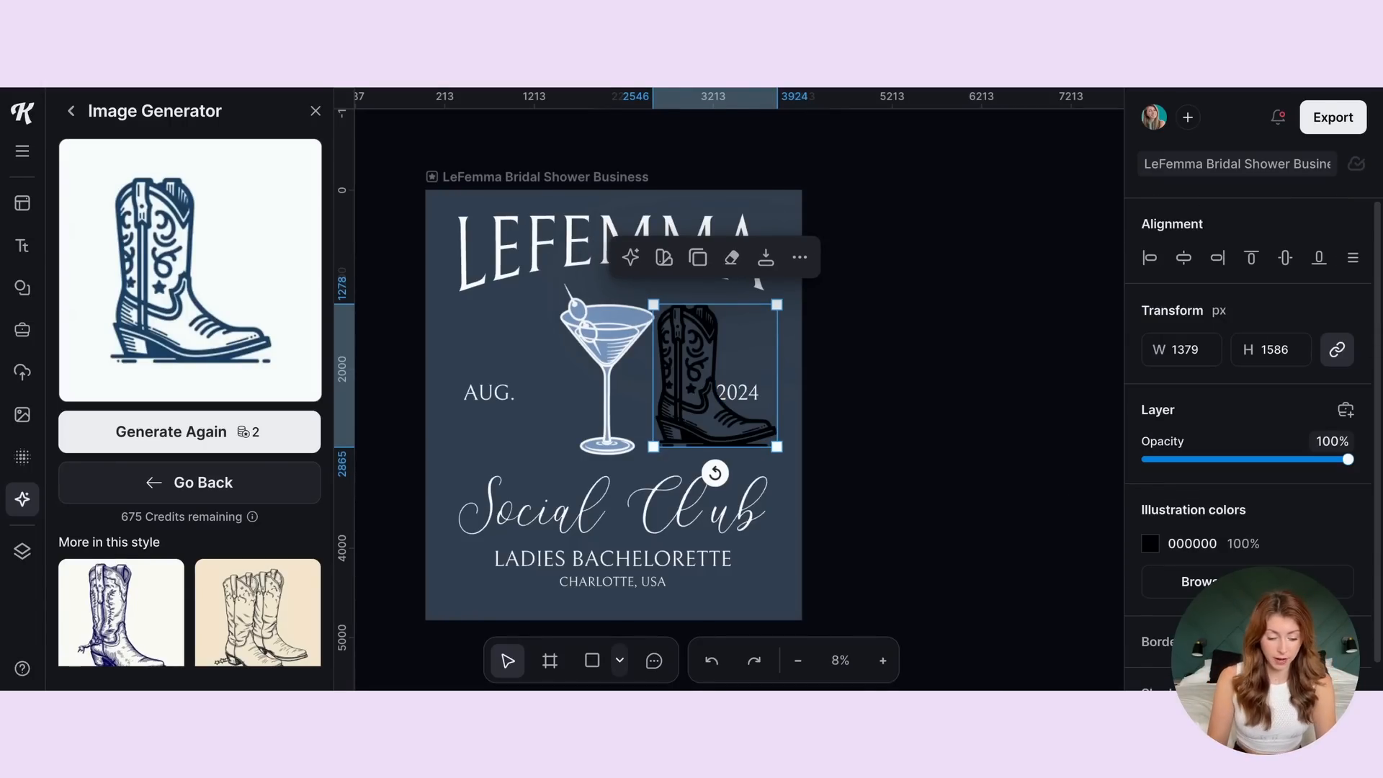
- Try white on the vector boot and set its illustration color to the document's light blue, 7699C3
left_click(1150, 544)
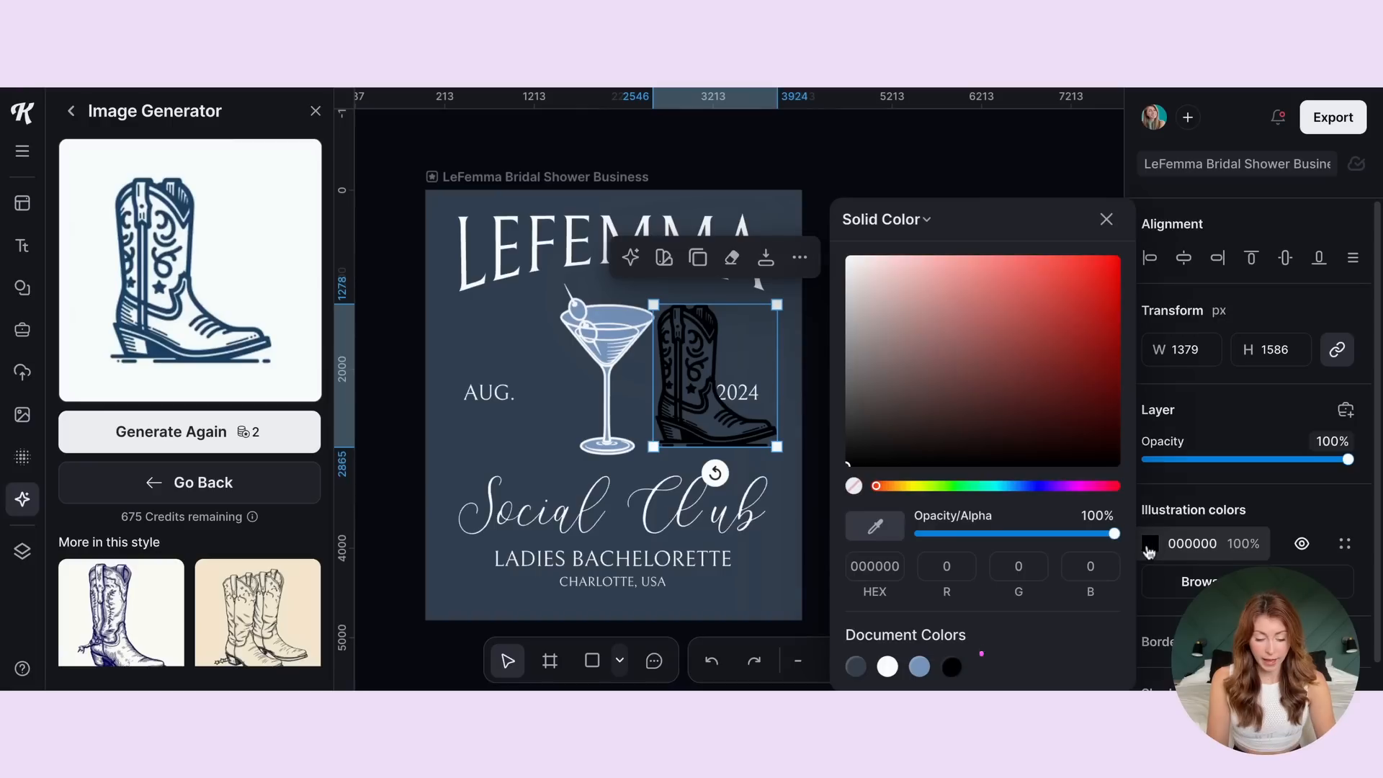
left_click(919, 667)
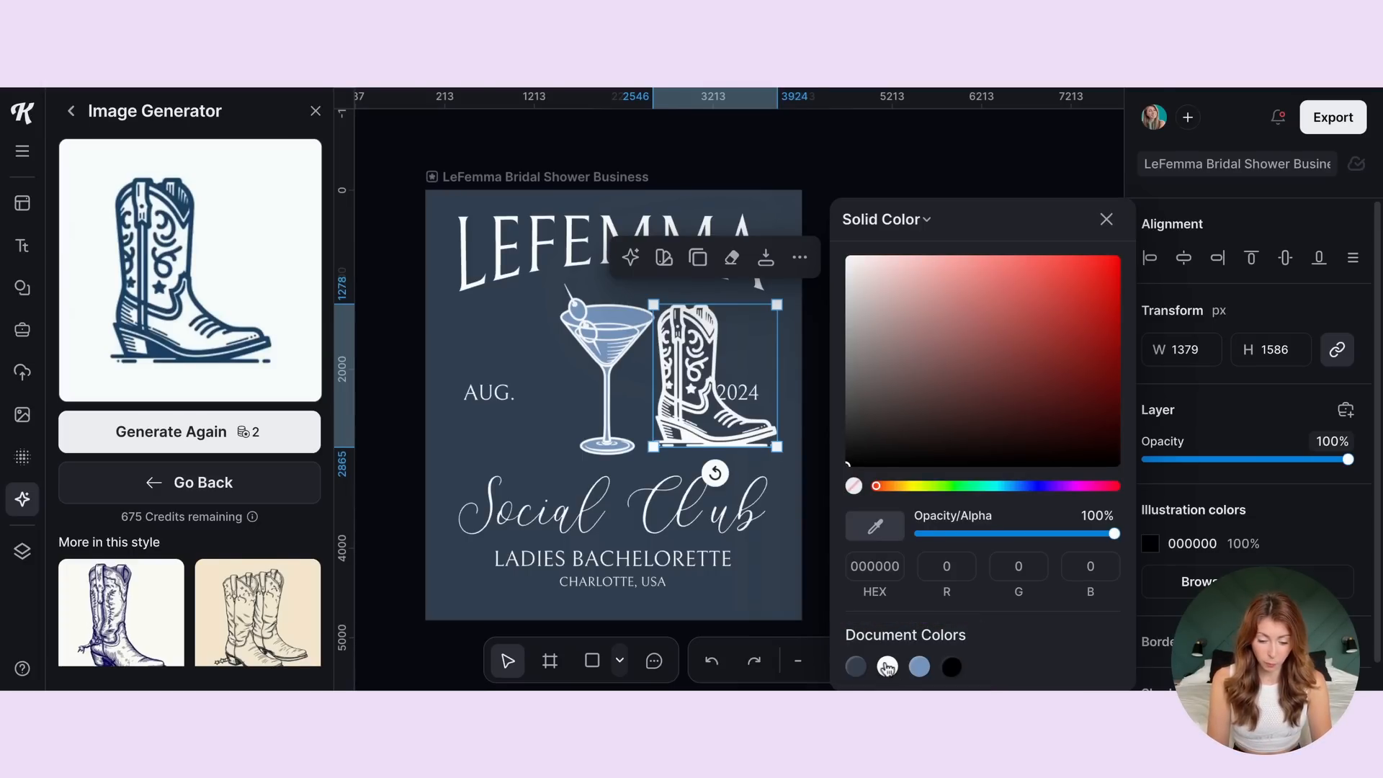
left_click(887, 668)
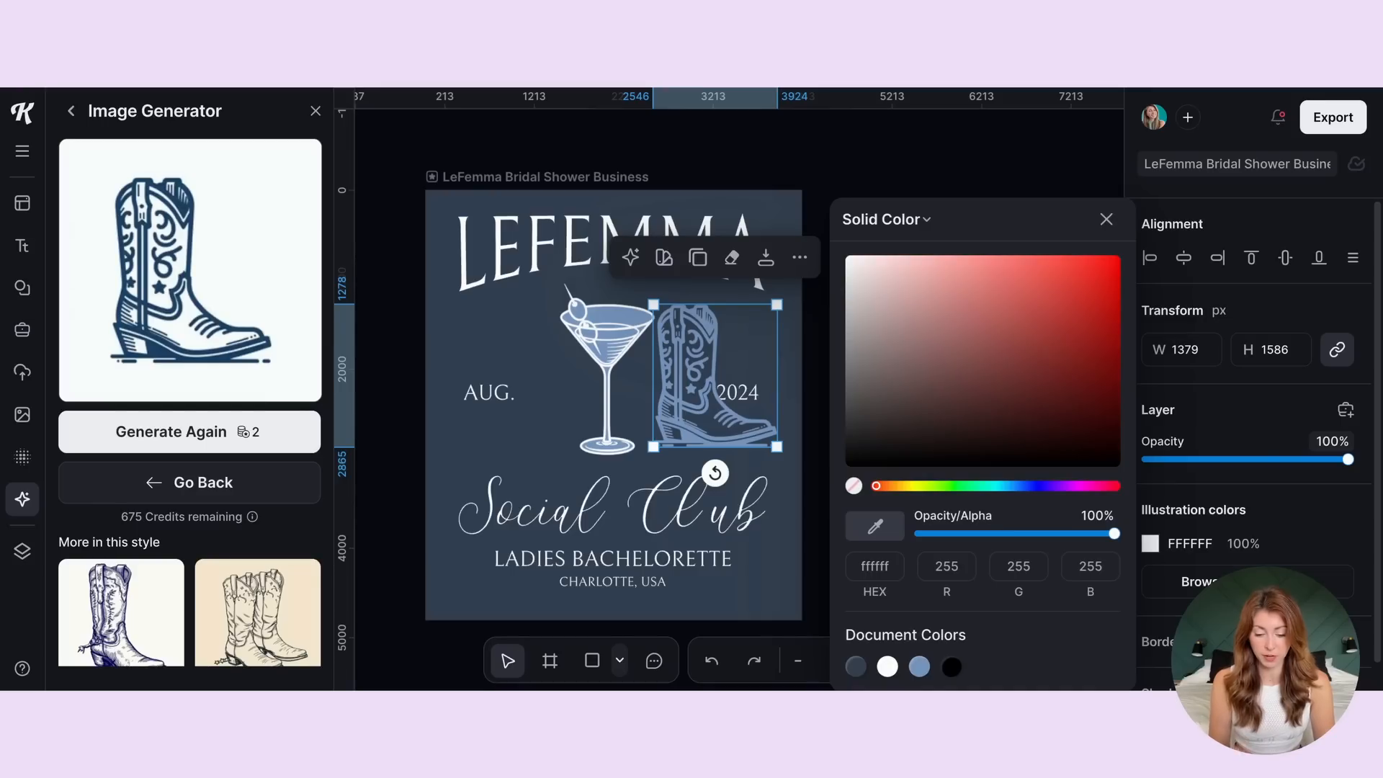
left_click(919, 667)
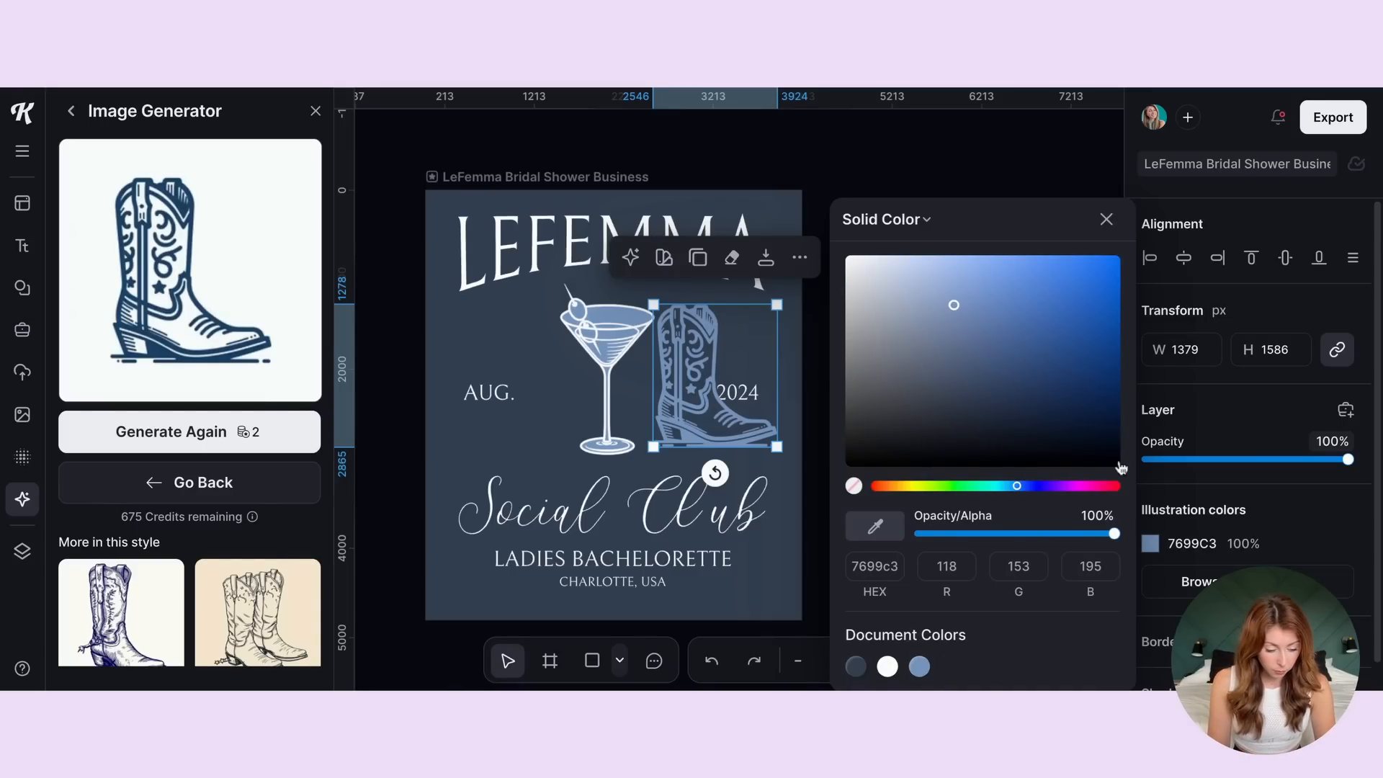
- Add a white border to the cowboy boot and increase its border weight
scroll(1240, 509, "down", 1)
left_click(1344, 614)
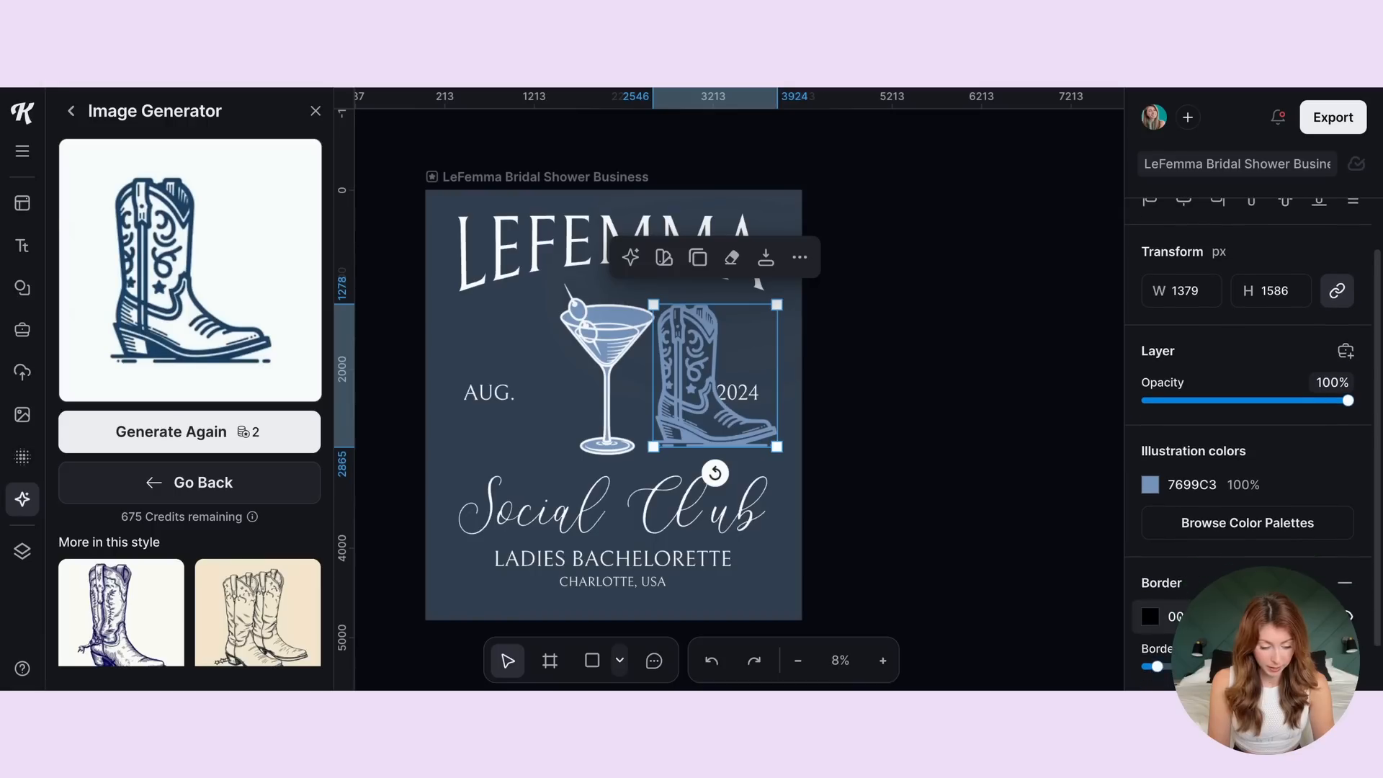
left_click(1150, 566)
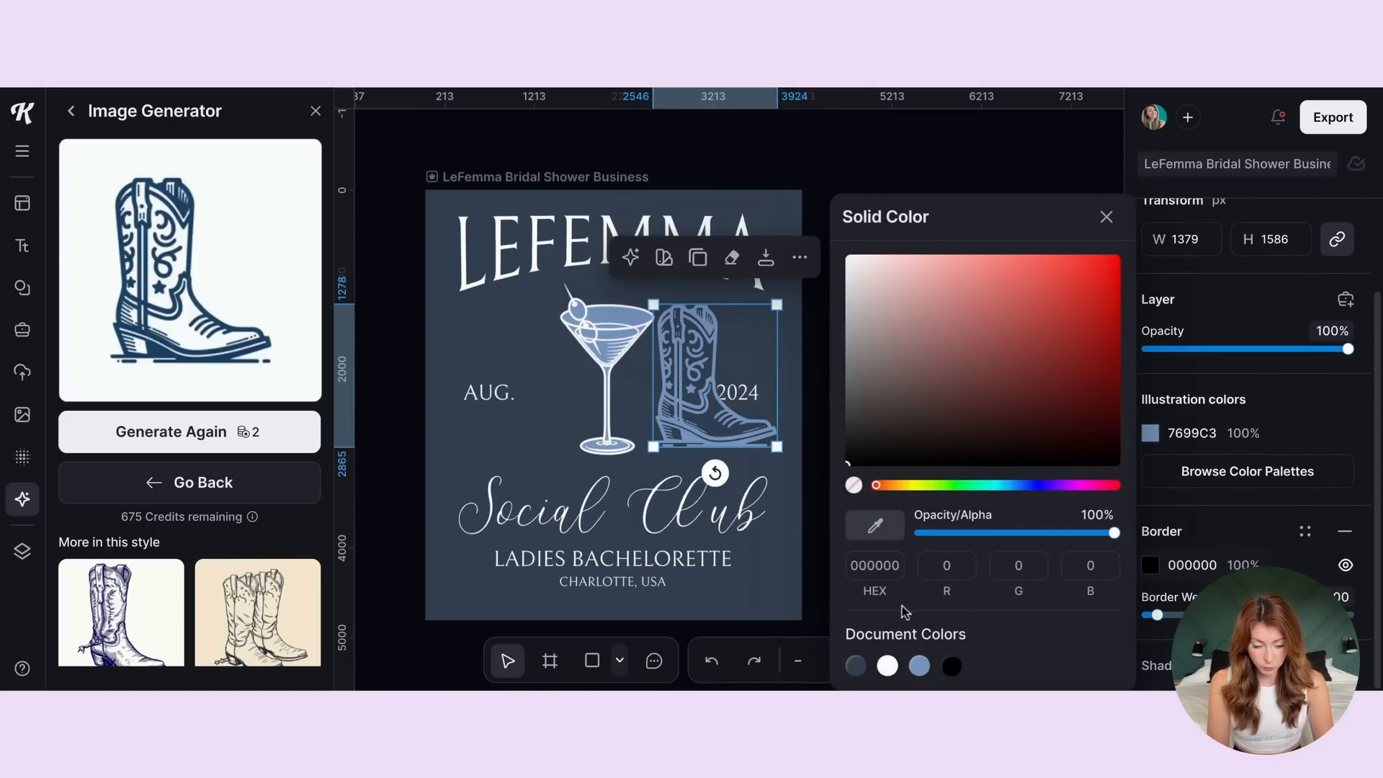
left_click(887, 665)
left_click_drag(1157, 615, 1212, 615)
- Arrange the boot and martini glass side by side between "AUG." and "2024", with the glass on the left
left_click_drag(696, 392, 676, 400)
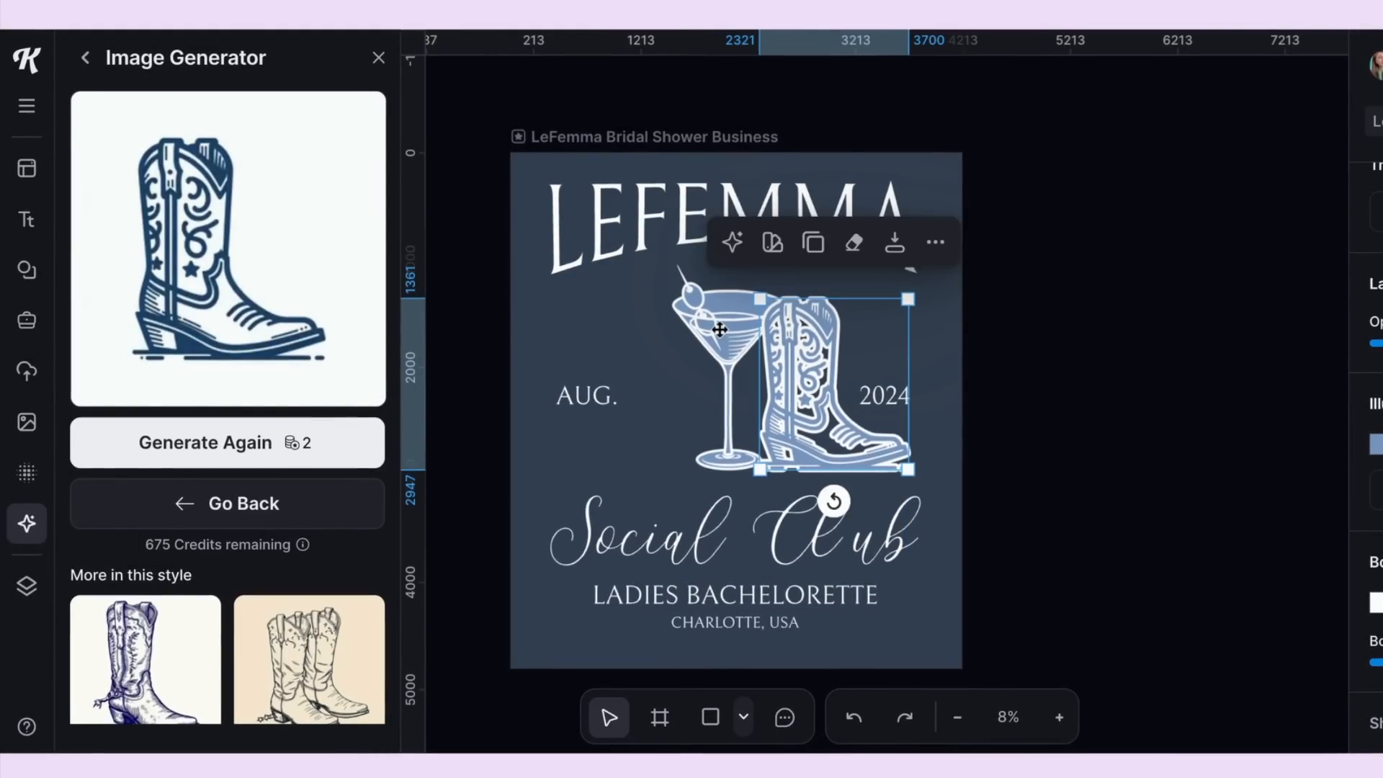
left_click_drag(719, 329, 672, 329)
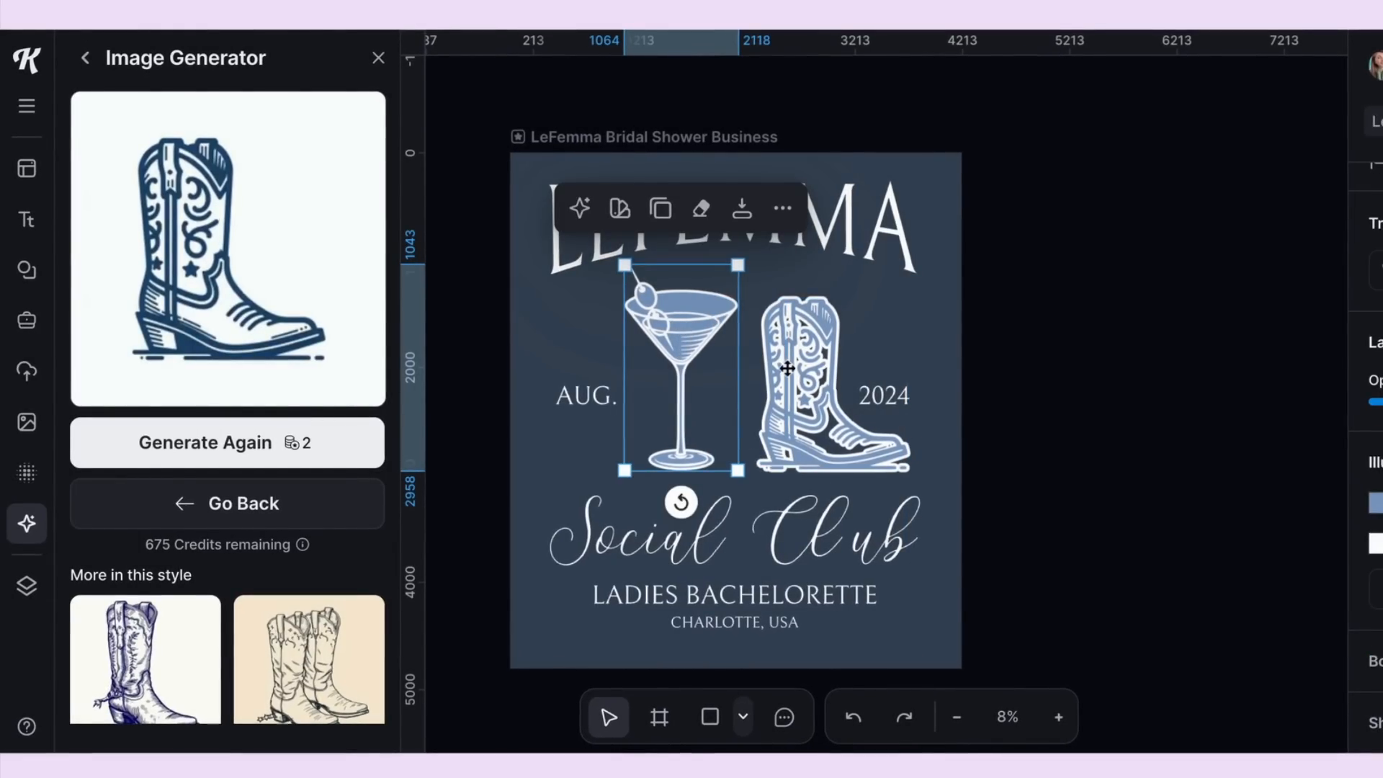
- Delete the martini glass and move the cowboy boot into the gap between "AUG." and "2024"
key("Delete")
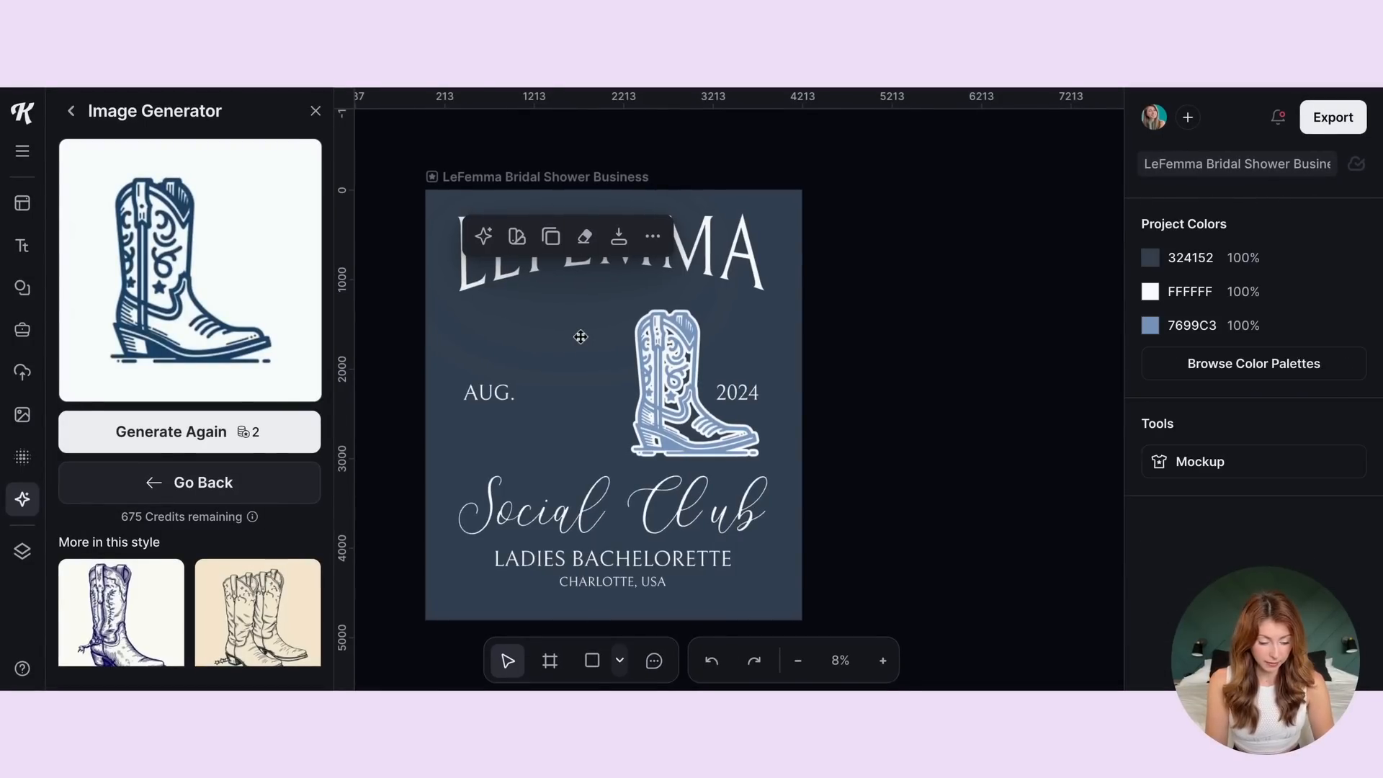
left_click_drag(673, 374, 625, 363)
- Recolor the cowboy boot in the document's white, FFFFFF, with its border weight at minimum, and enlarge it slightly
scroll(1247, 475, "down", 2)
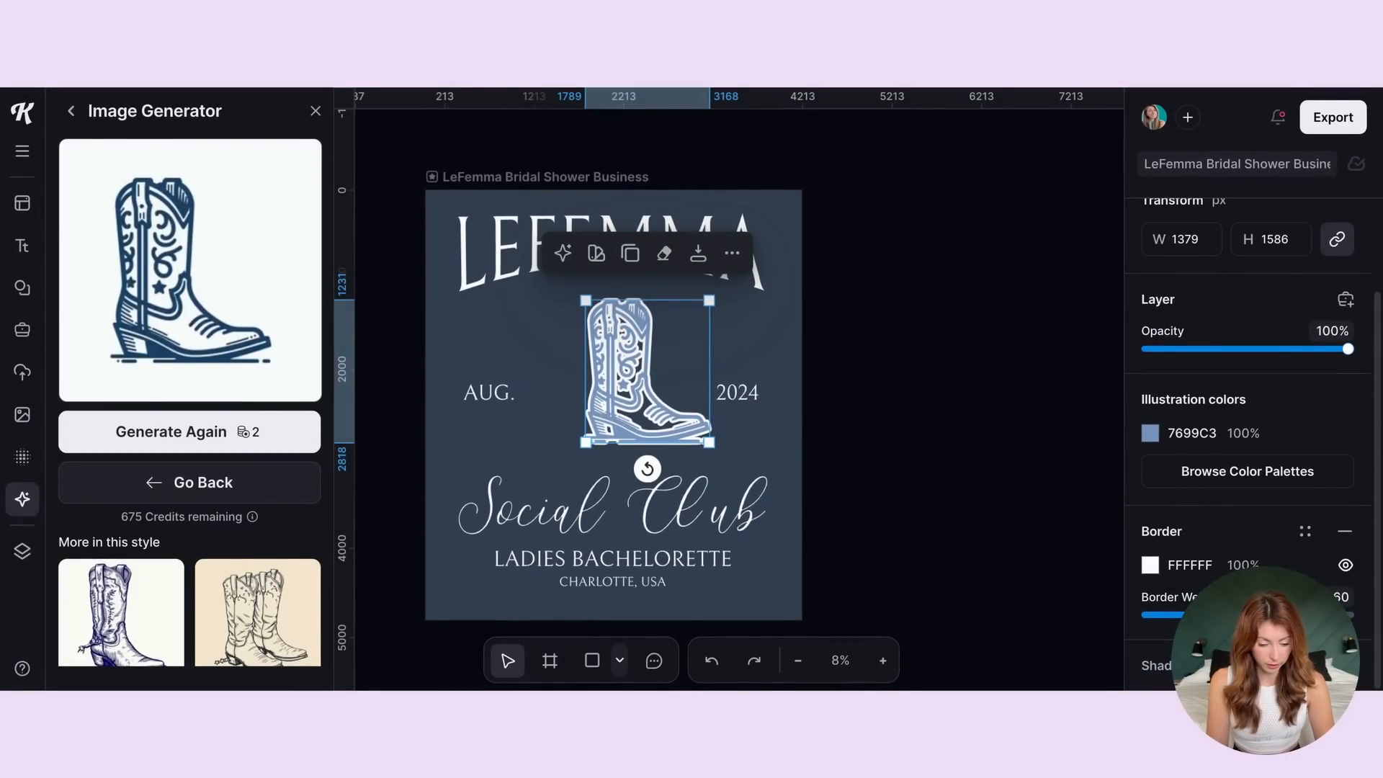
left_click(1150, 433)
left_click(887, 666)
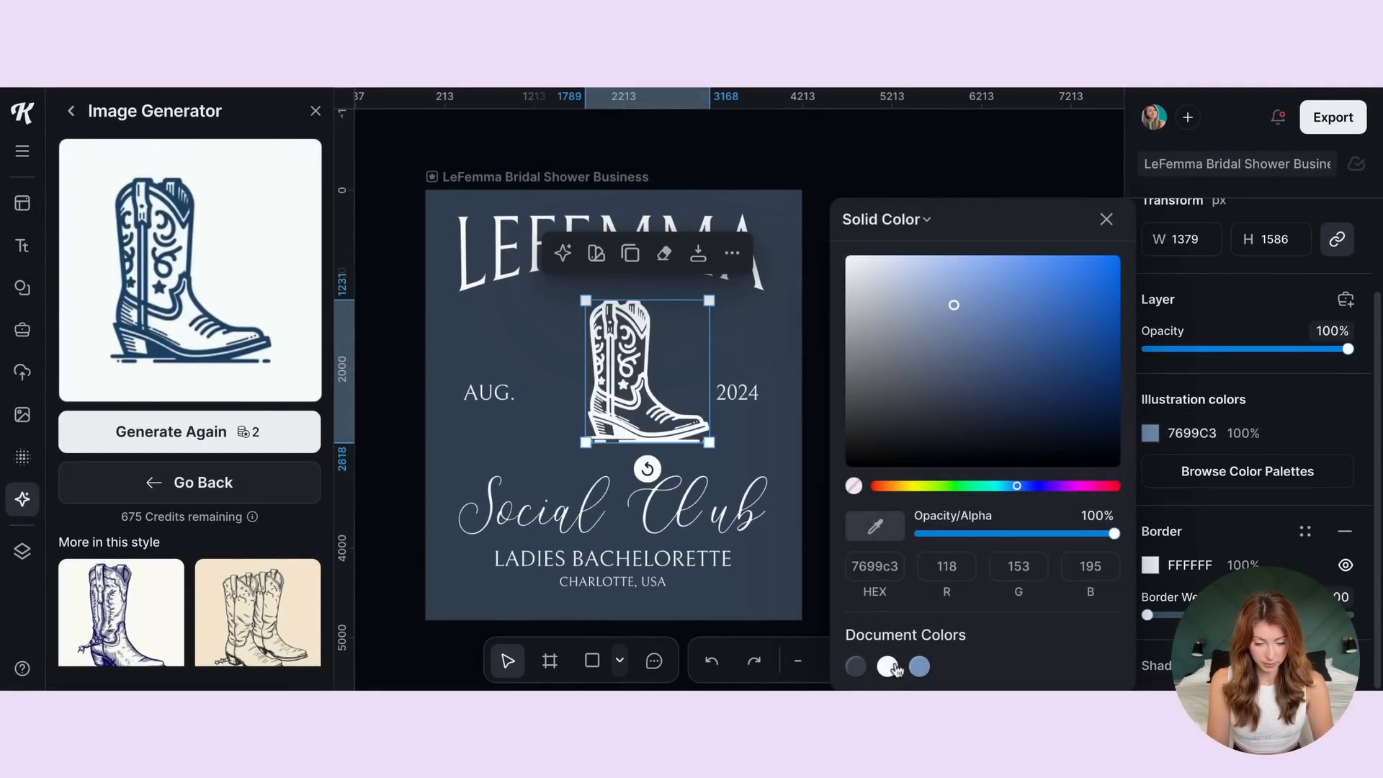
left_click_drag(709, 300, 741, 292)
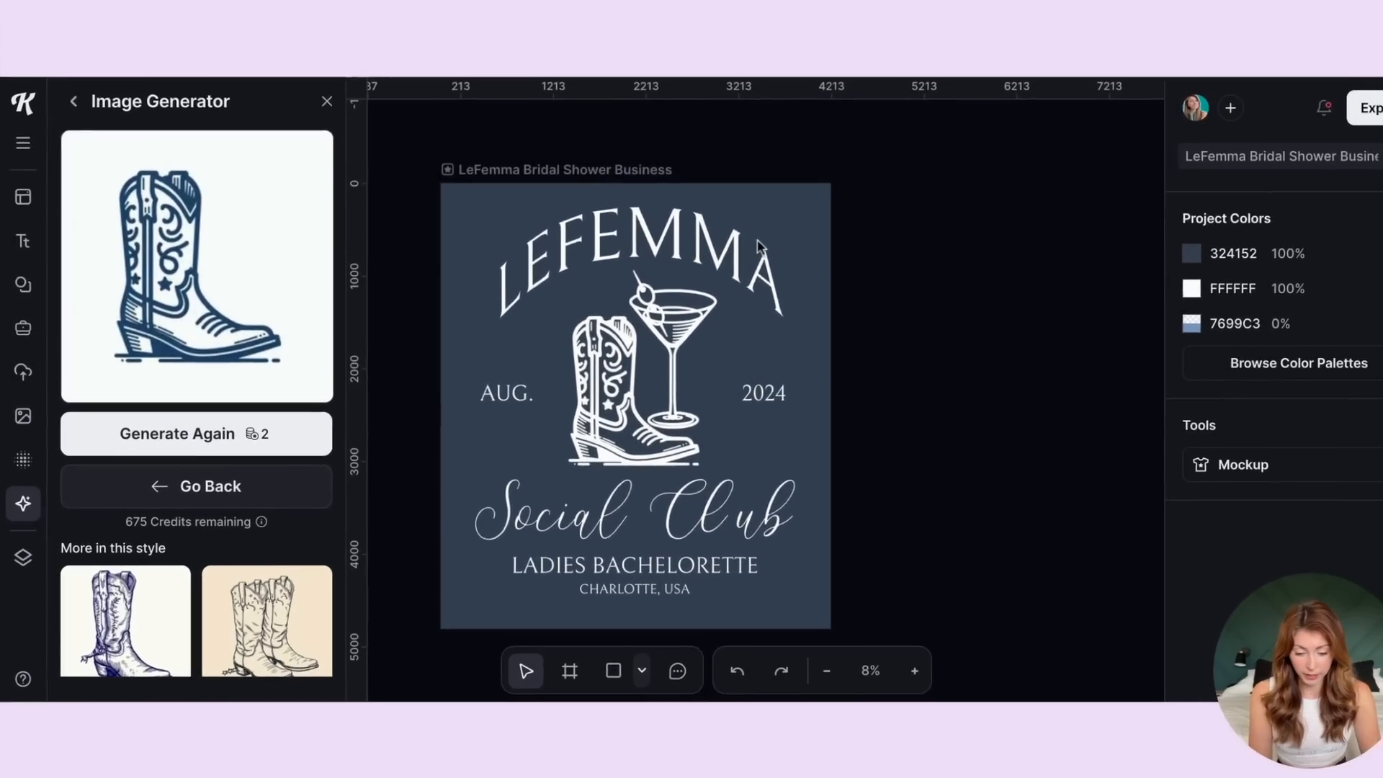
- Group the cowboy boot and the martini glass together
left_click(781, 314)
scroll(1212, 389, "down", 2)
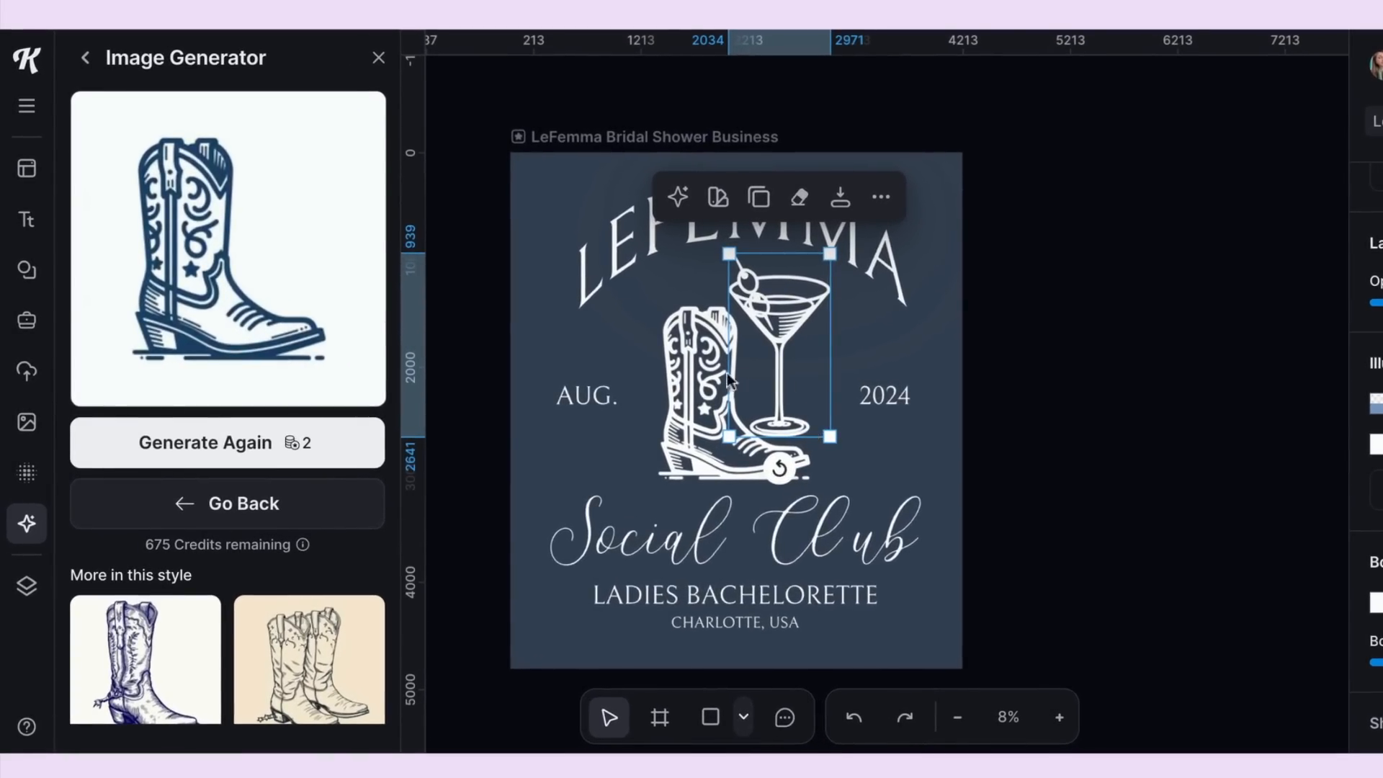
key("Escape")
left_click(742, 378)
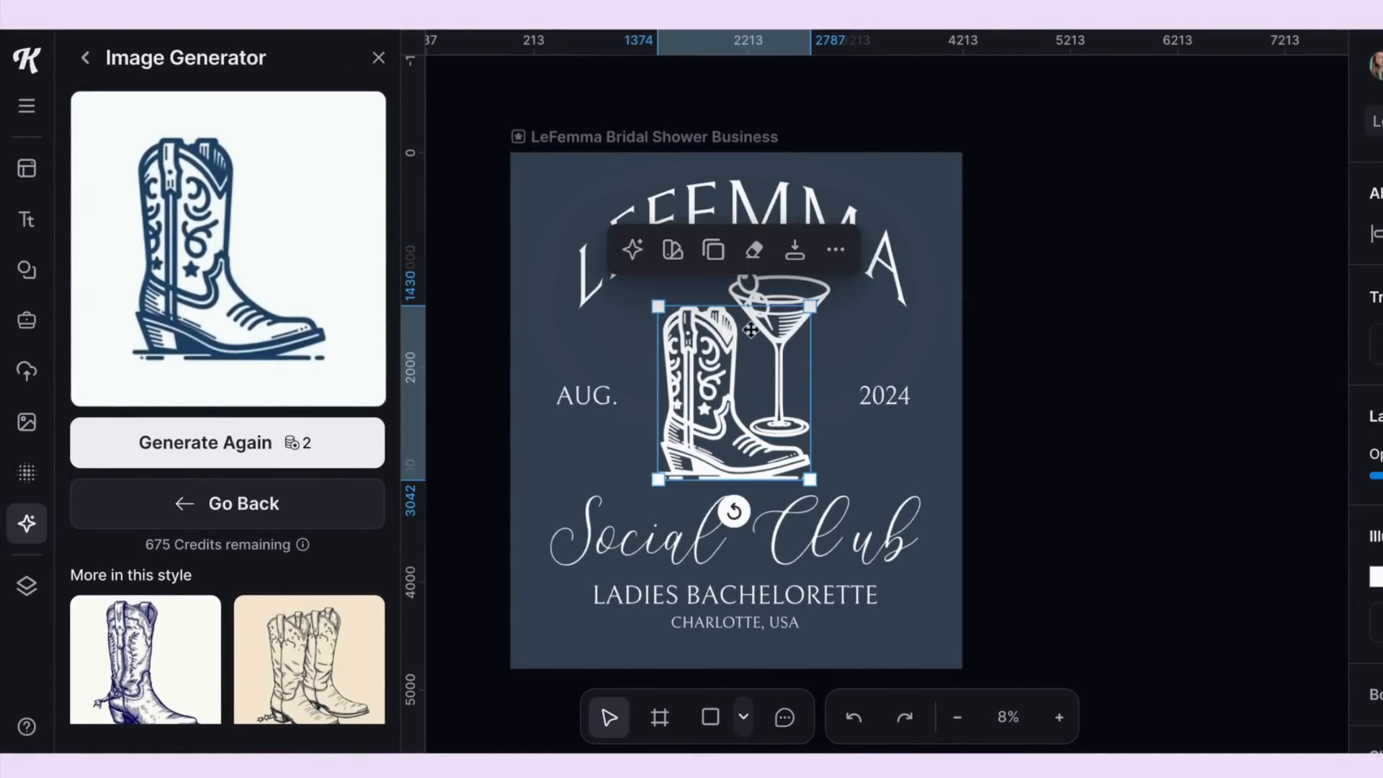
left_click(763, 300, "shift")
right_click(763, 299)
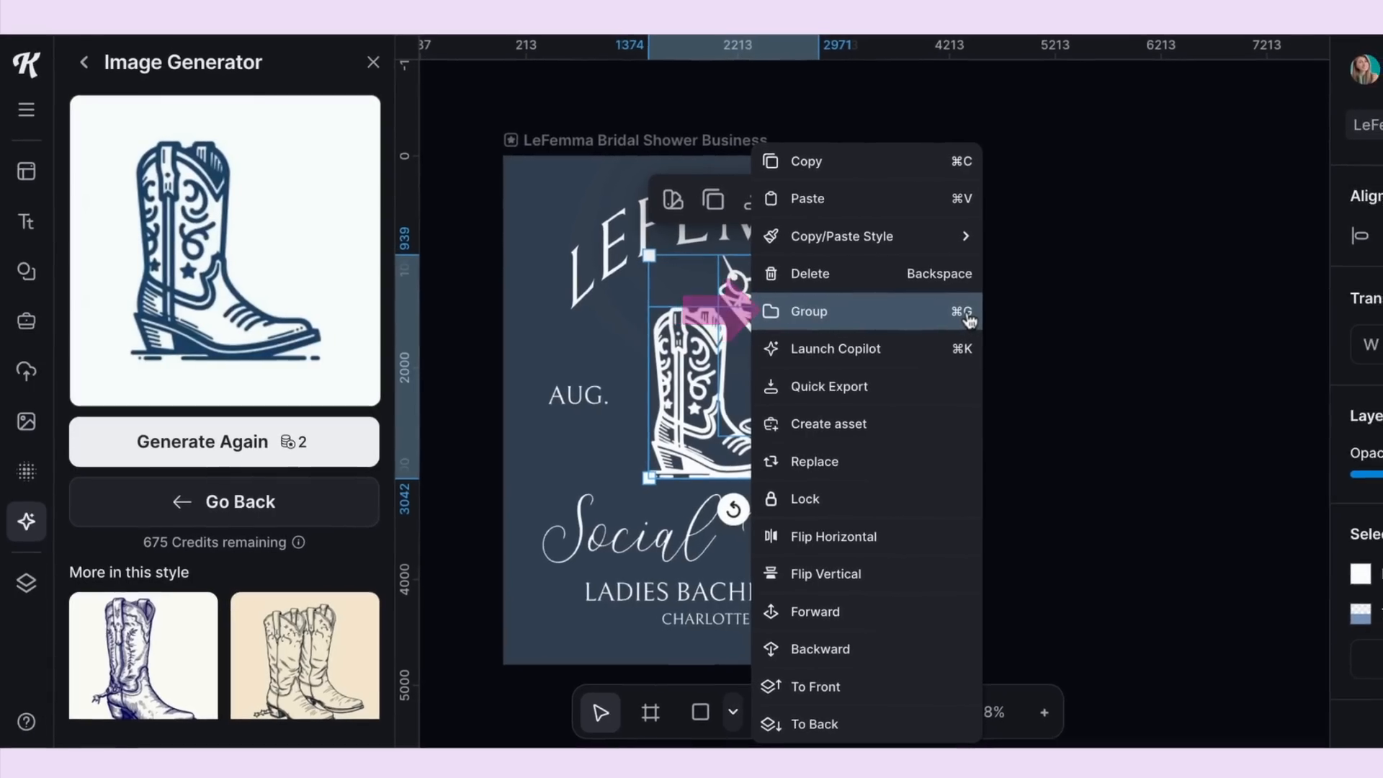
left_click(968, 316)
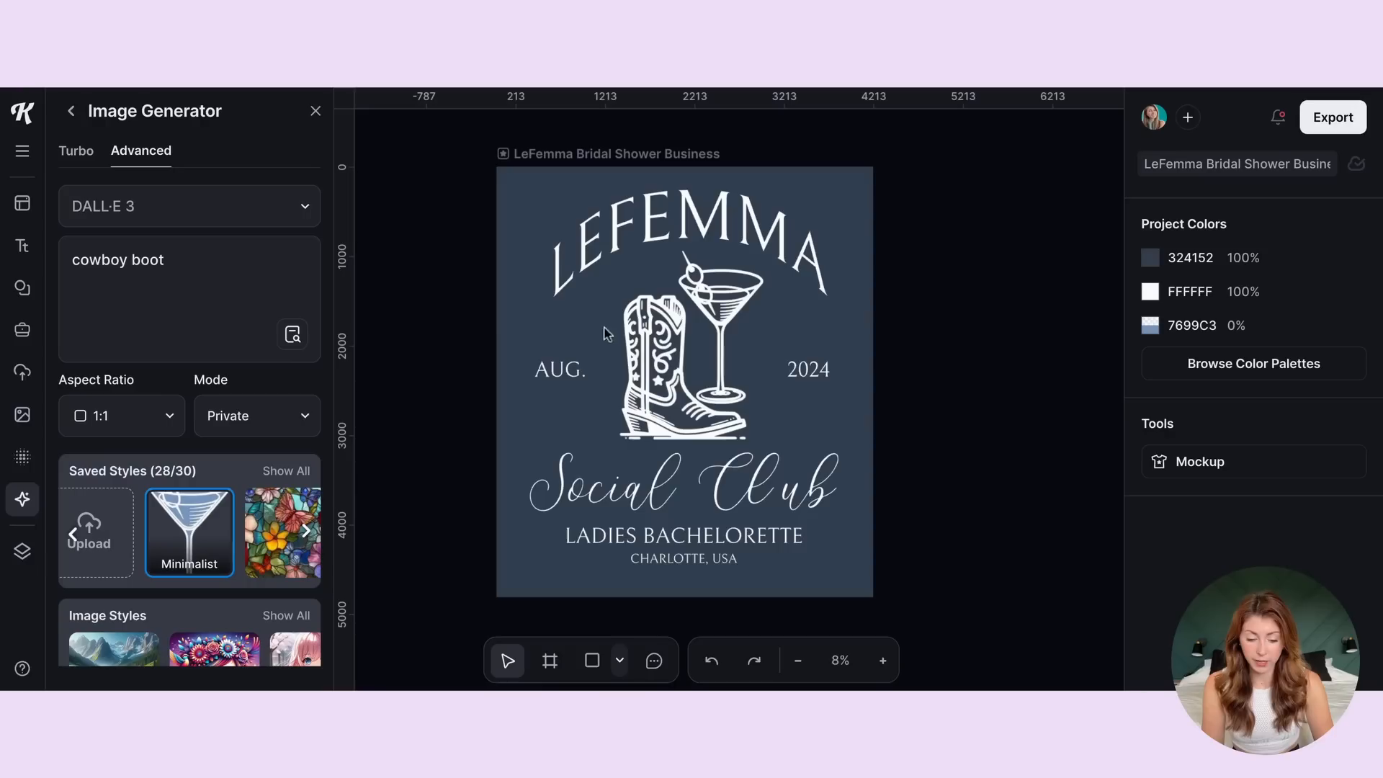
- Rasterize the martini glass and erase the tip of its olive pick with an eraser of size 28
left_click(648, 305)
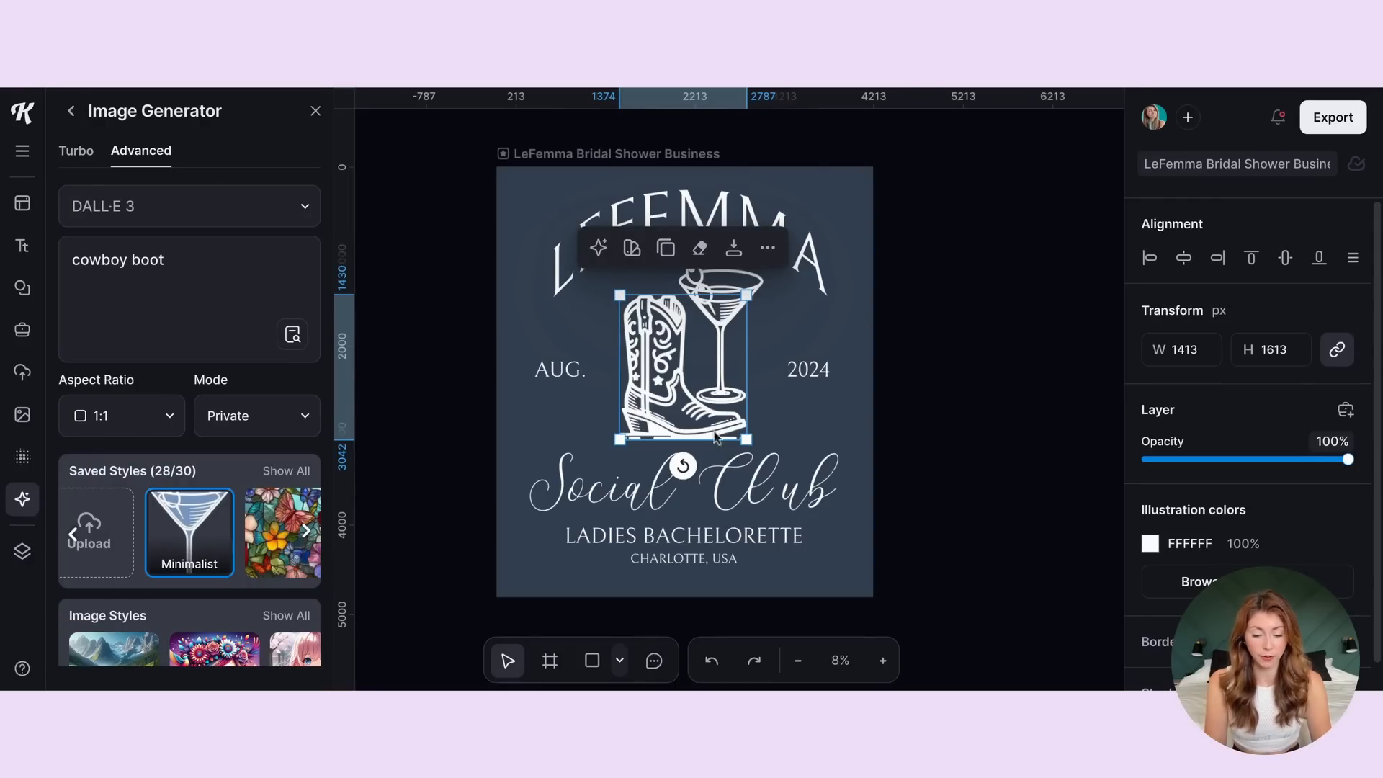
left_click(752, 288)
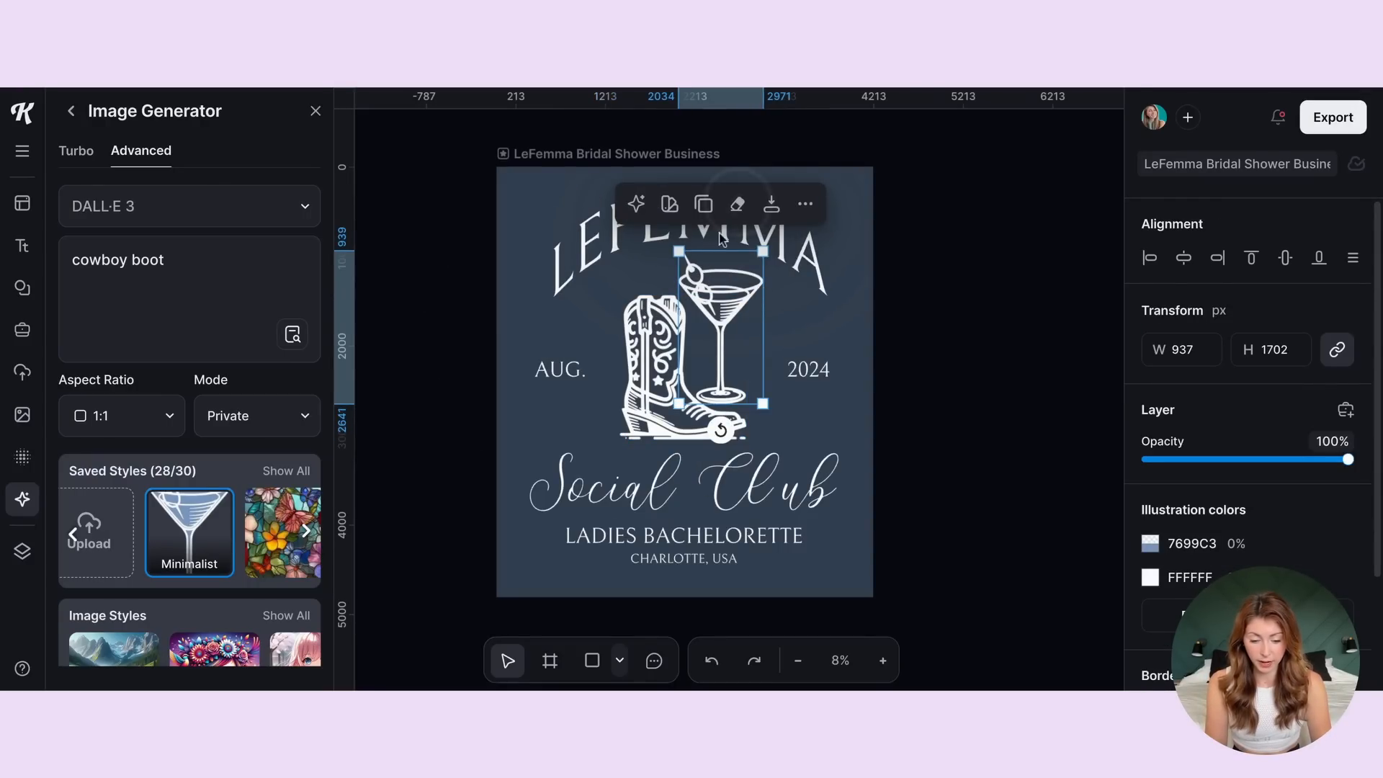
left_click(736, 205)
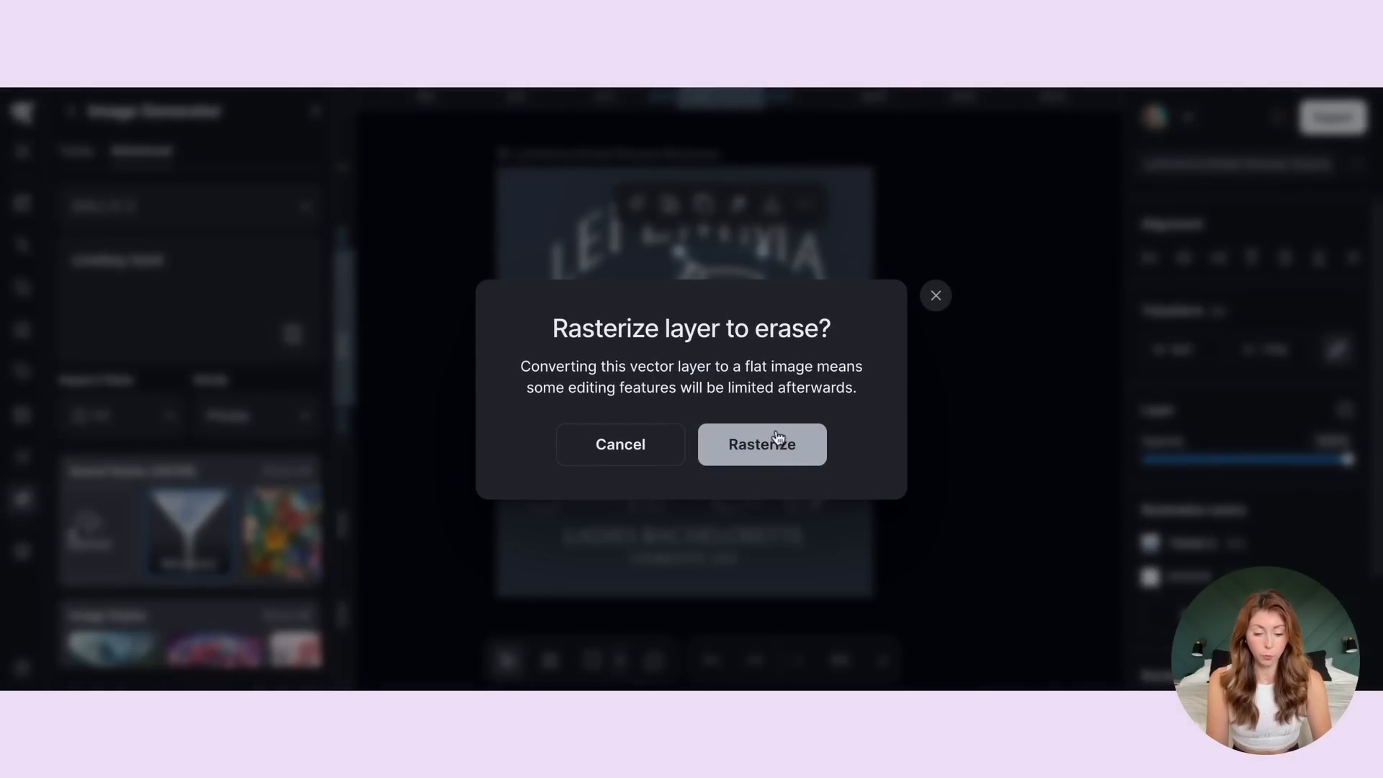
left_click(777, 445)
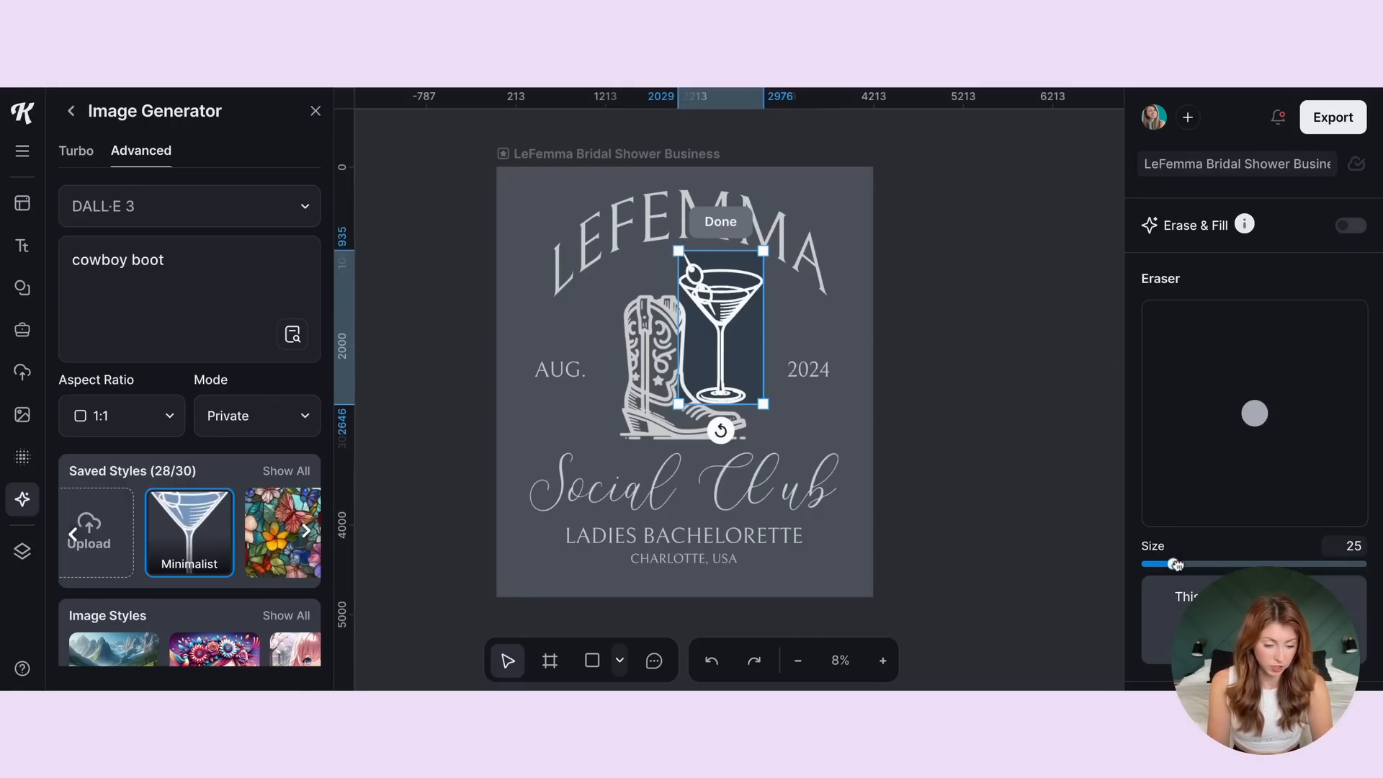
left_click_drag(1172, 564, 1176, 563)
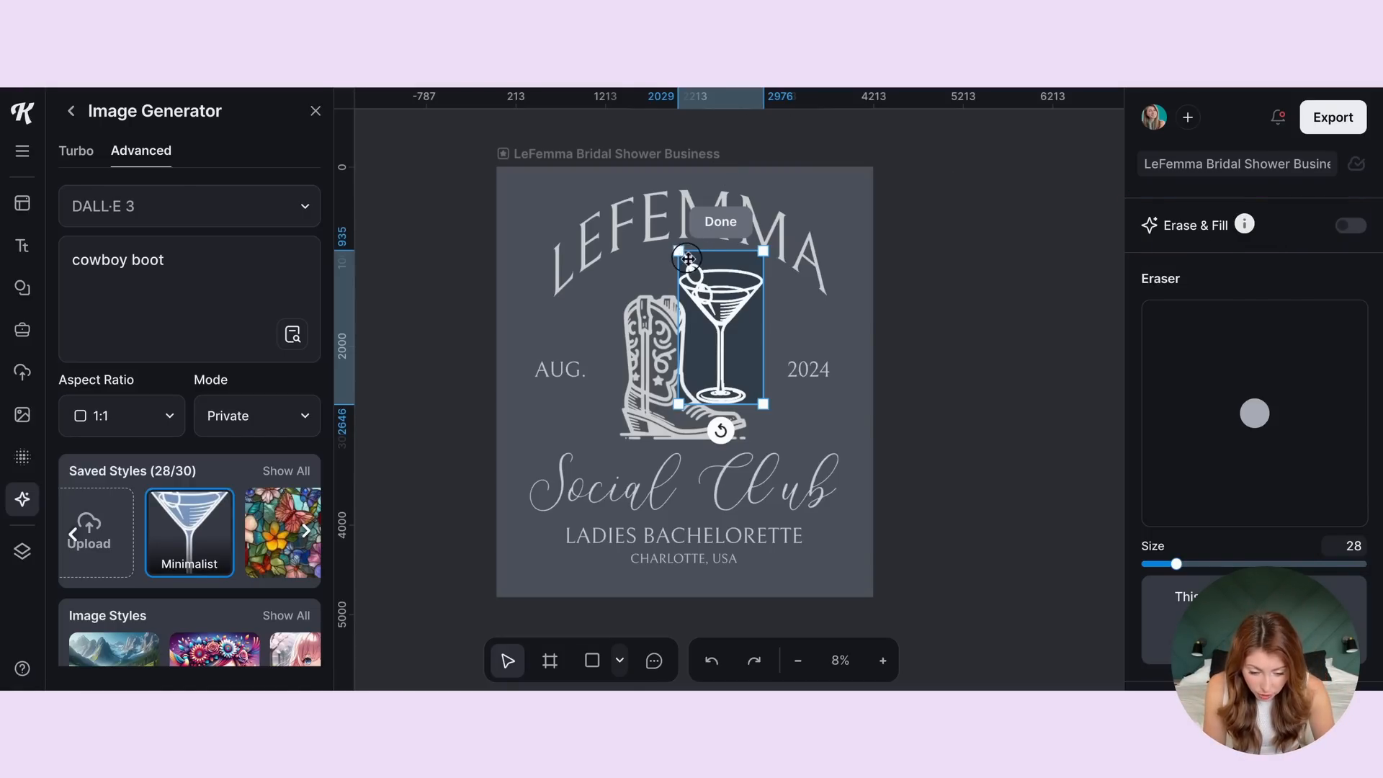
left_click_drag(688, 257, 680, 265)
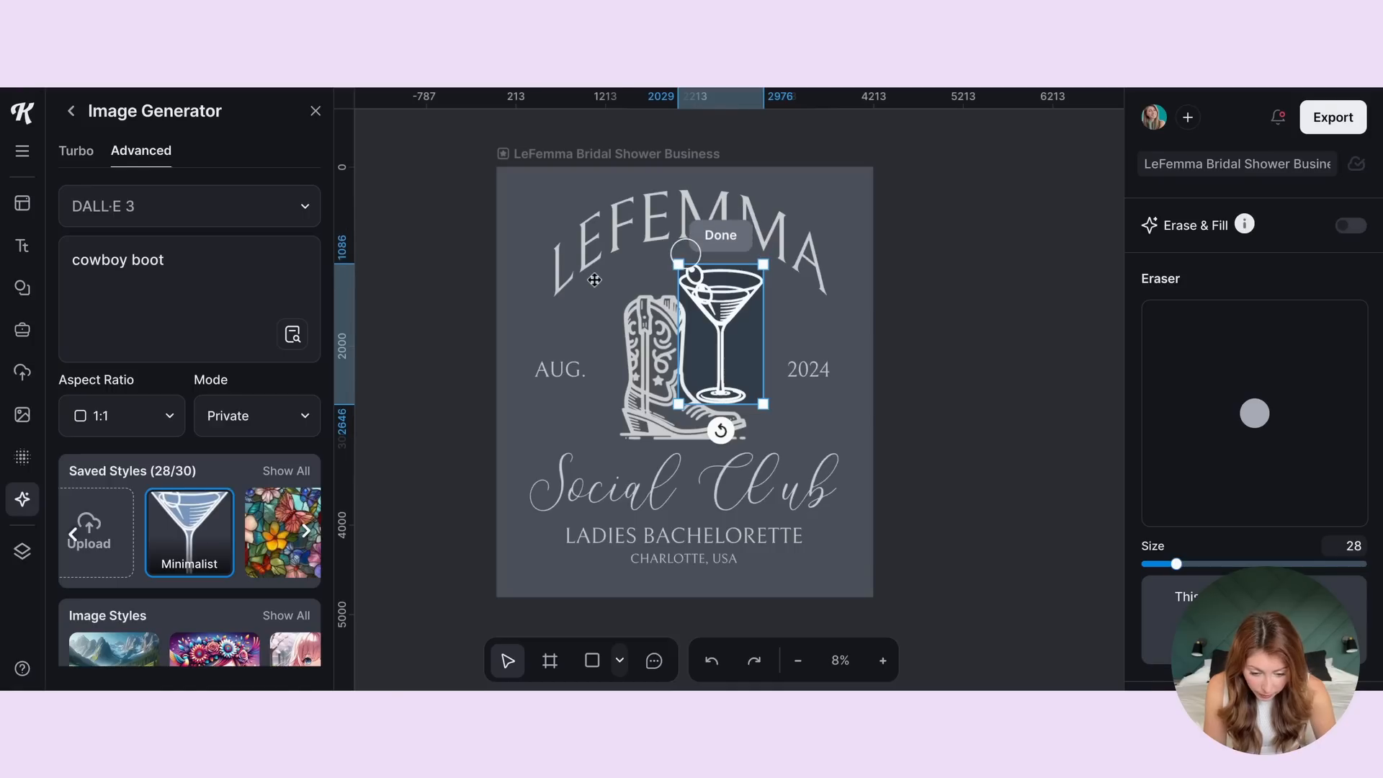
left_click(724, 237)
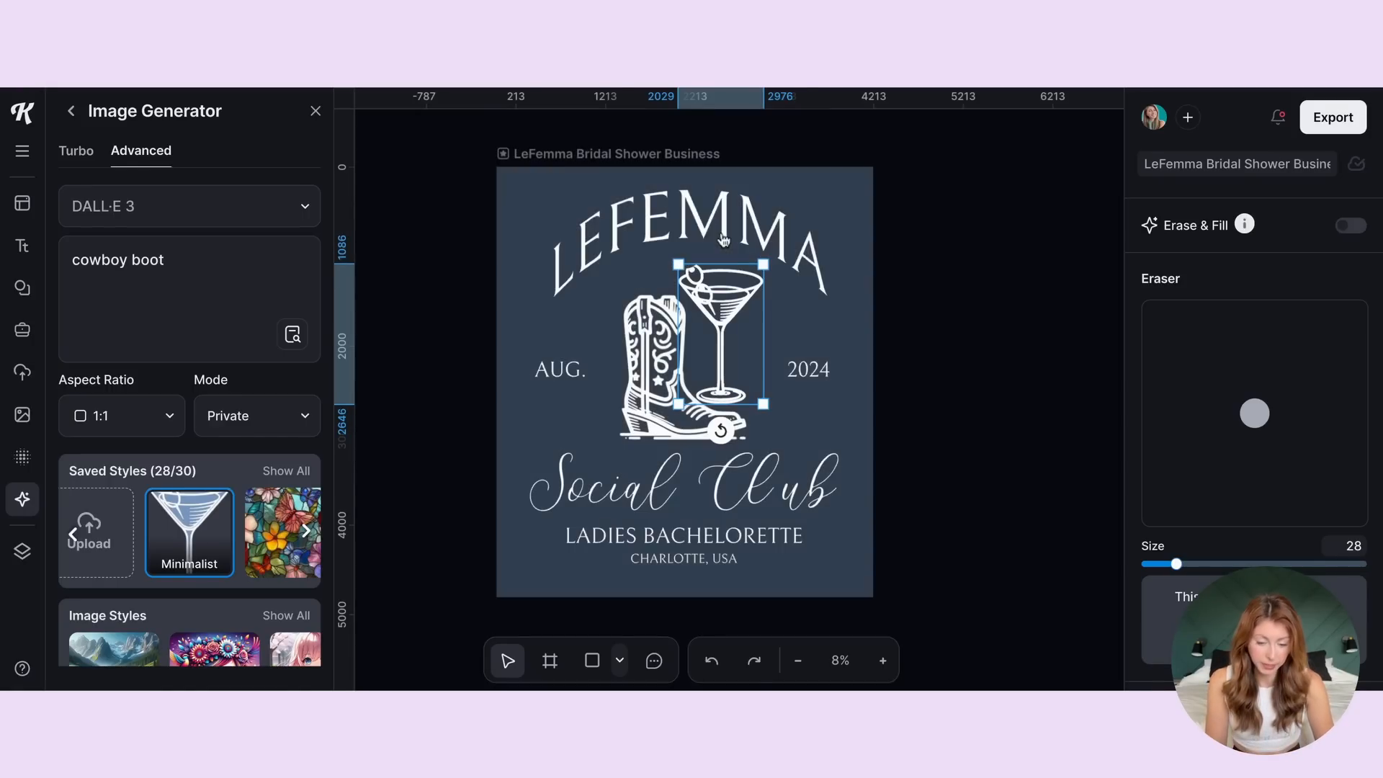
left_click(1022, 293)
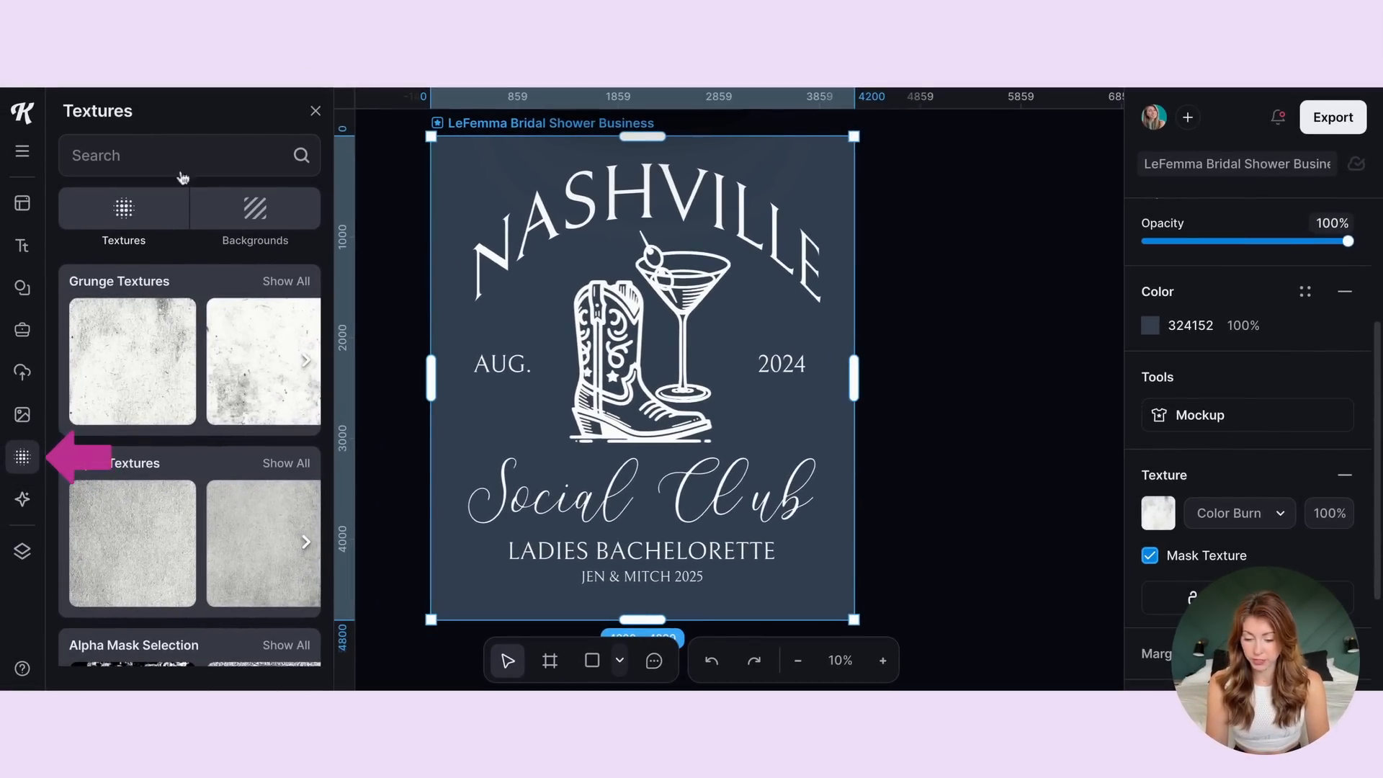
- Browse the grunge and paper textures and compare the artboard's texture with Mask Texture disabled and enabled
scroll(165, 338, "right", 1)
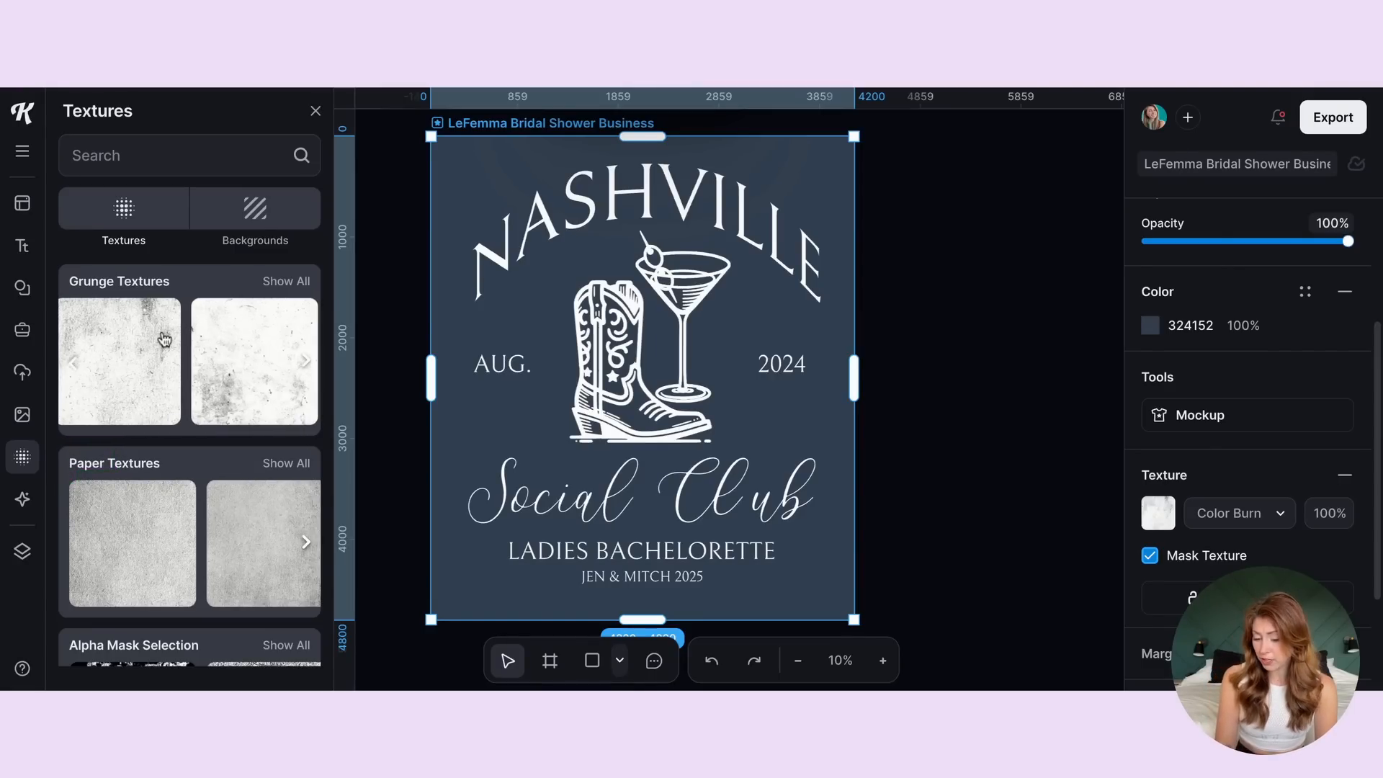
scroll(158, 364, "down", 1)
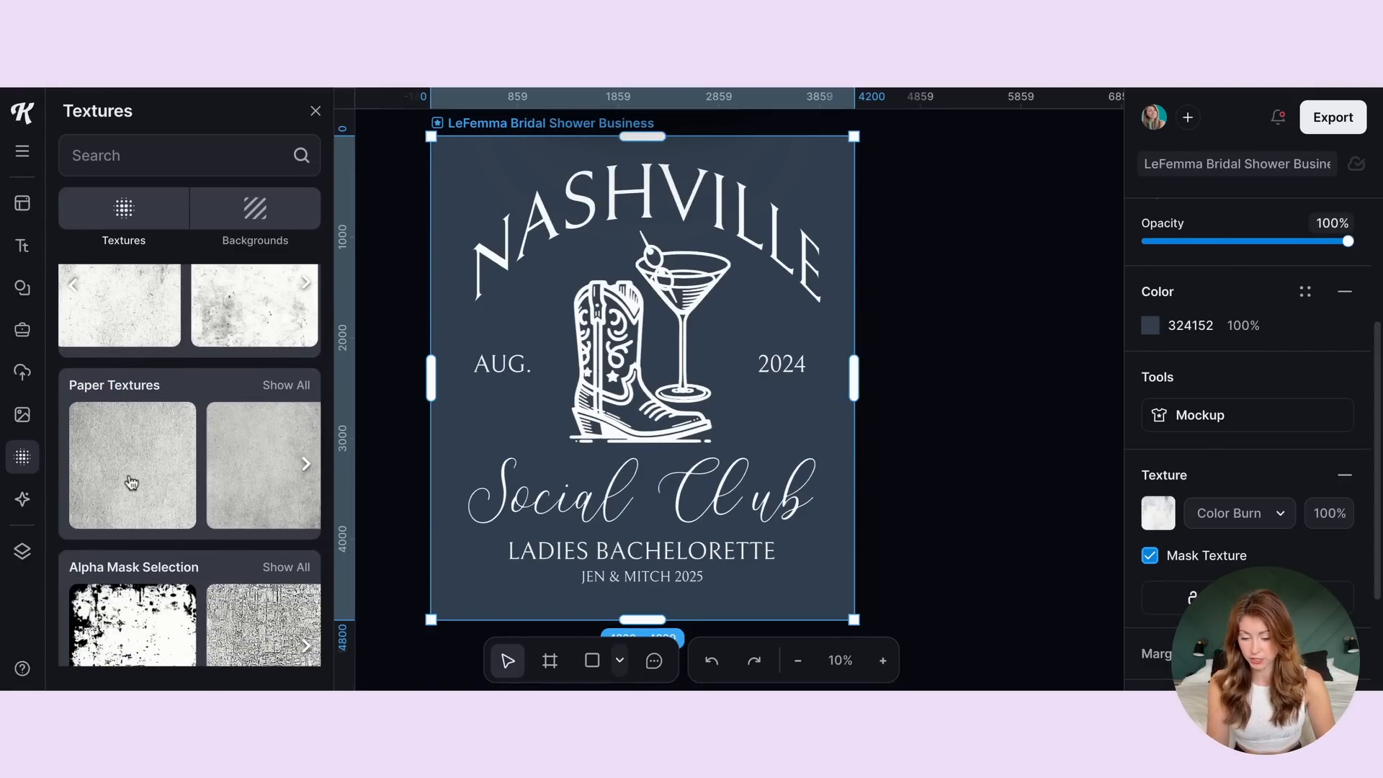
scroll(131, 482, "up", 1)
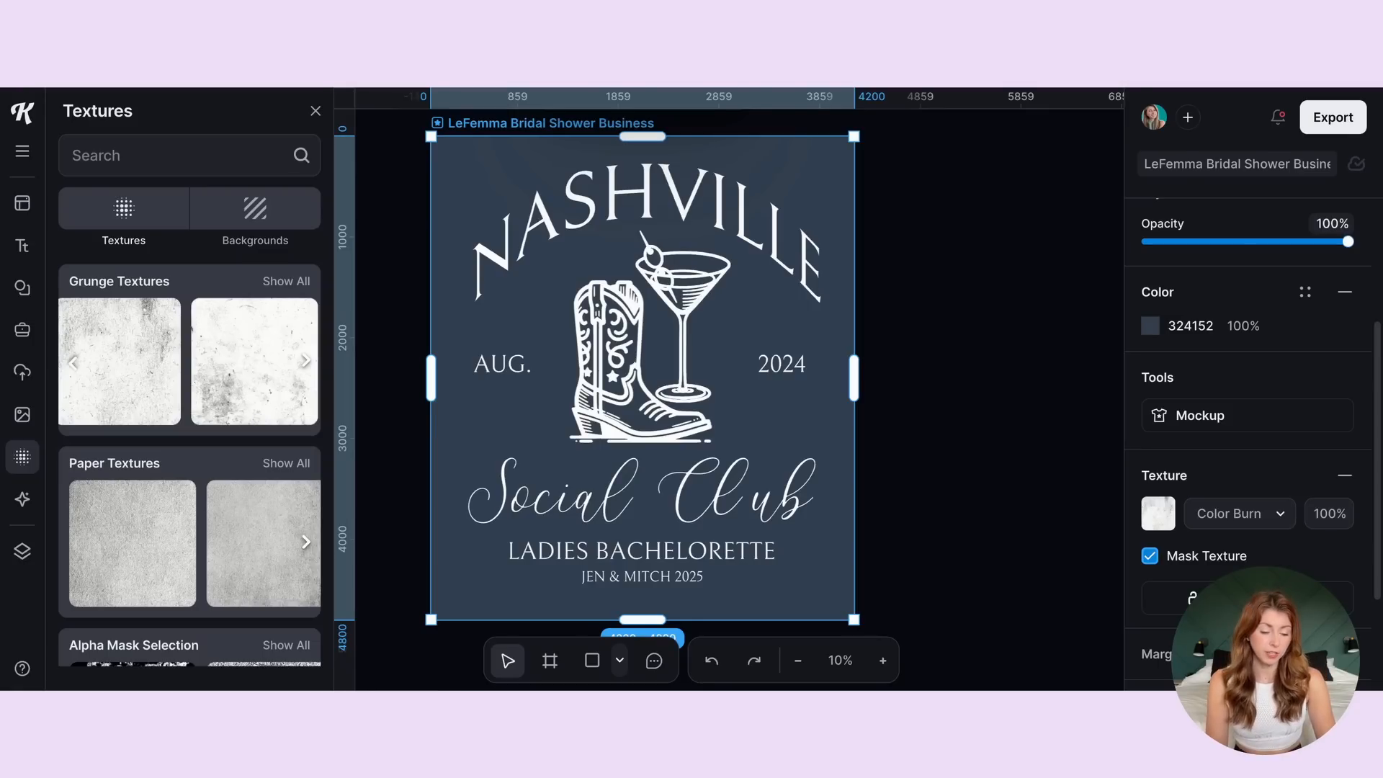
scroll(1167, 314, "down", 2)
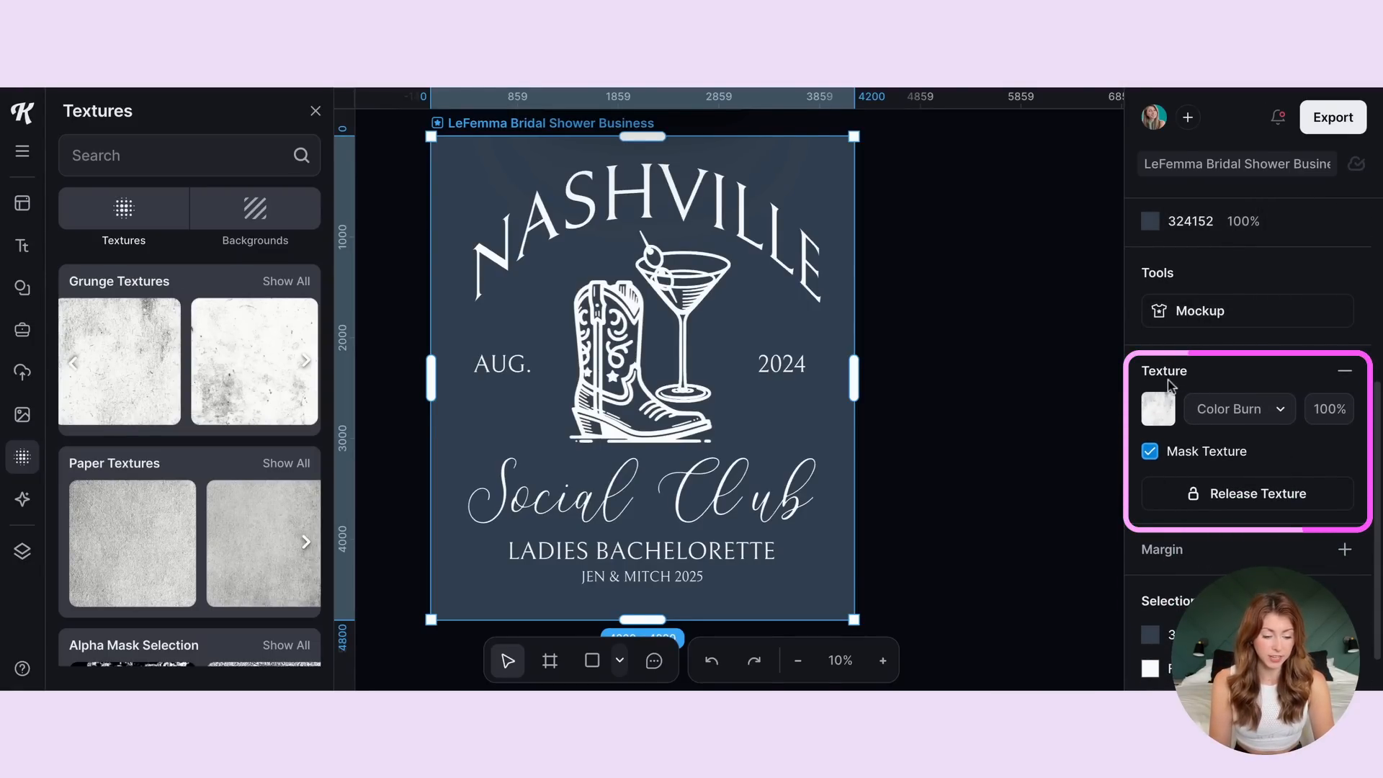
scroll(1181, 396, "down", 1)
left_click(1151, 405)
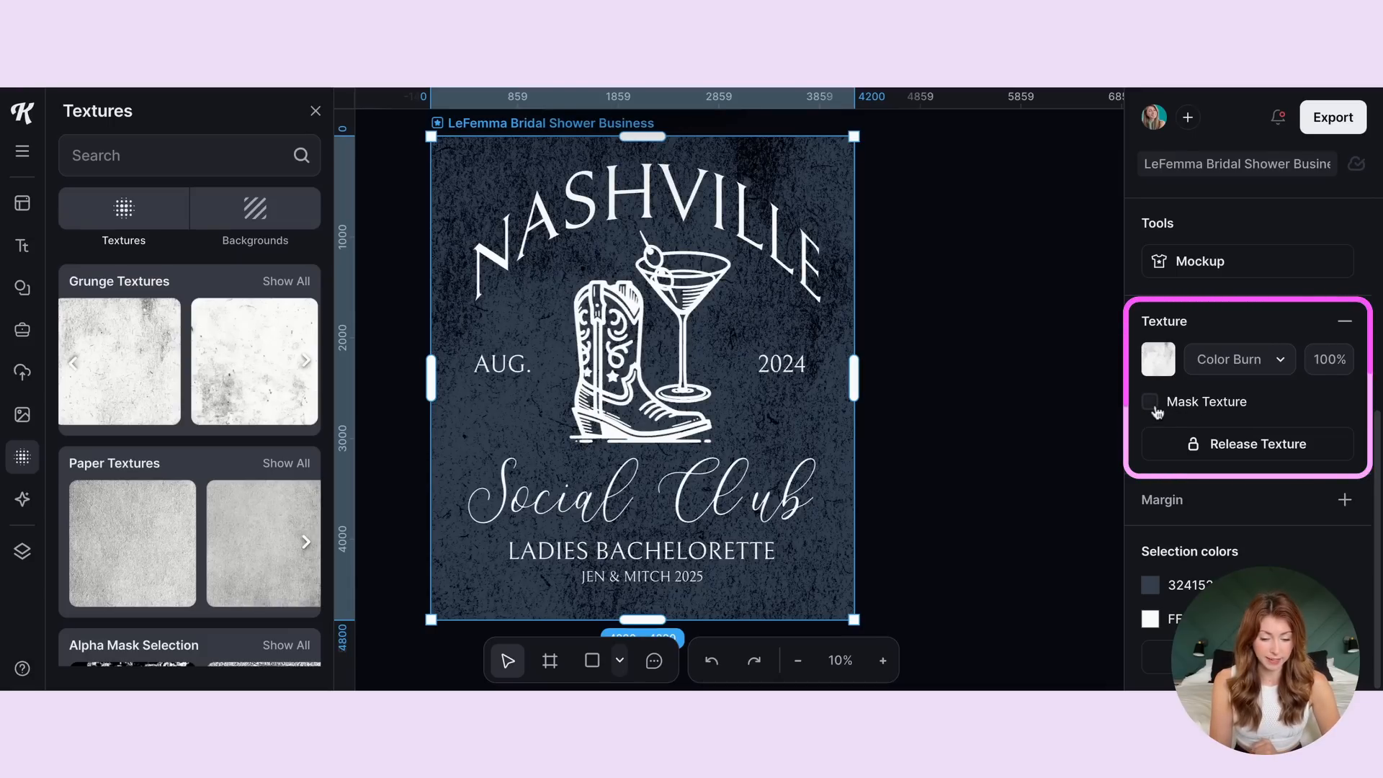
left_click(1151, 403)
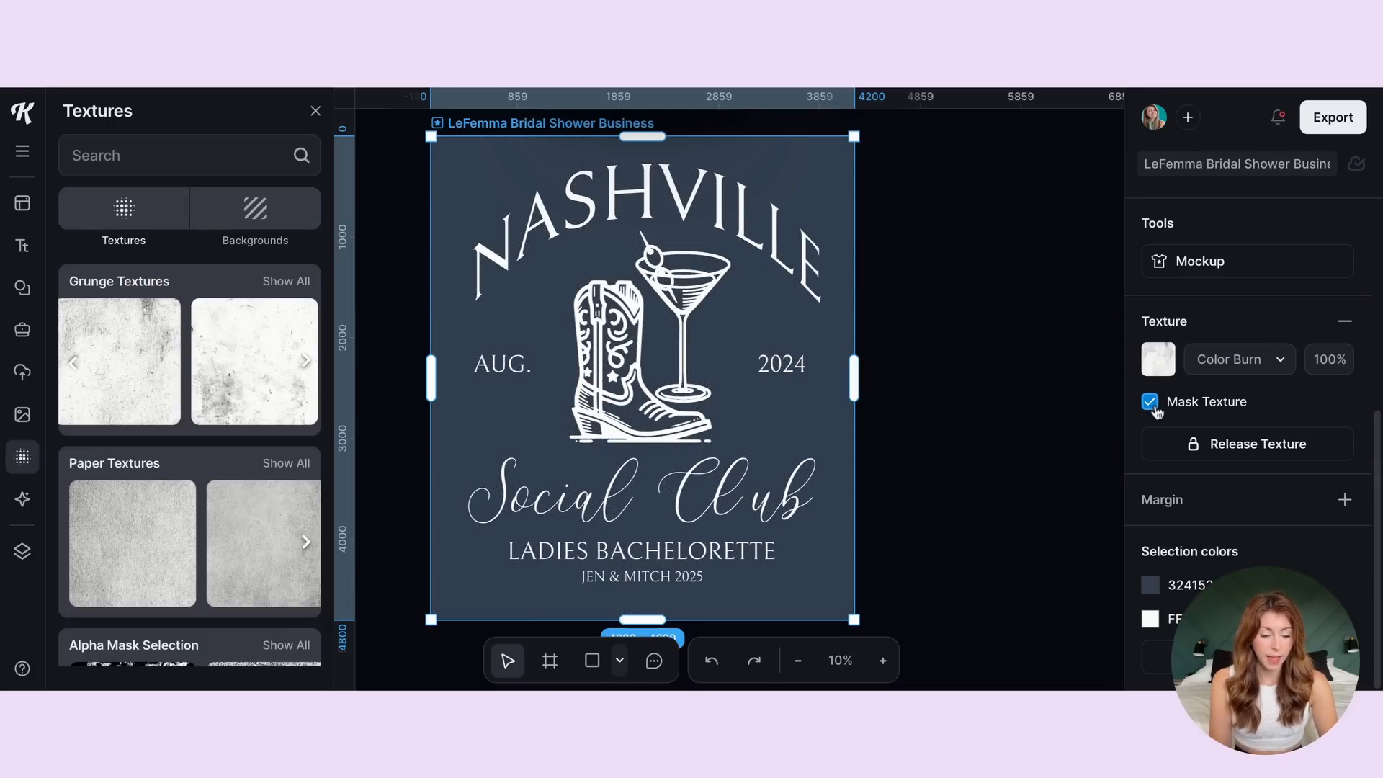
- Set the artboard texture's blend mode to Alpha Mask and inspect the distressed effect on the NASHVILLE heading and glass
left_click(1228, 359)
scroll(1224, 308, "down", 10)
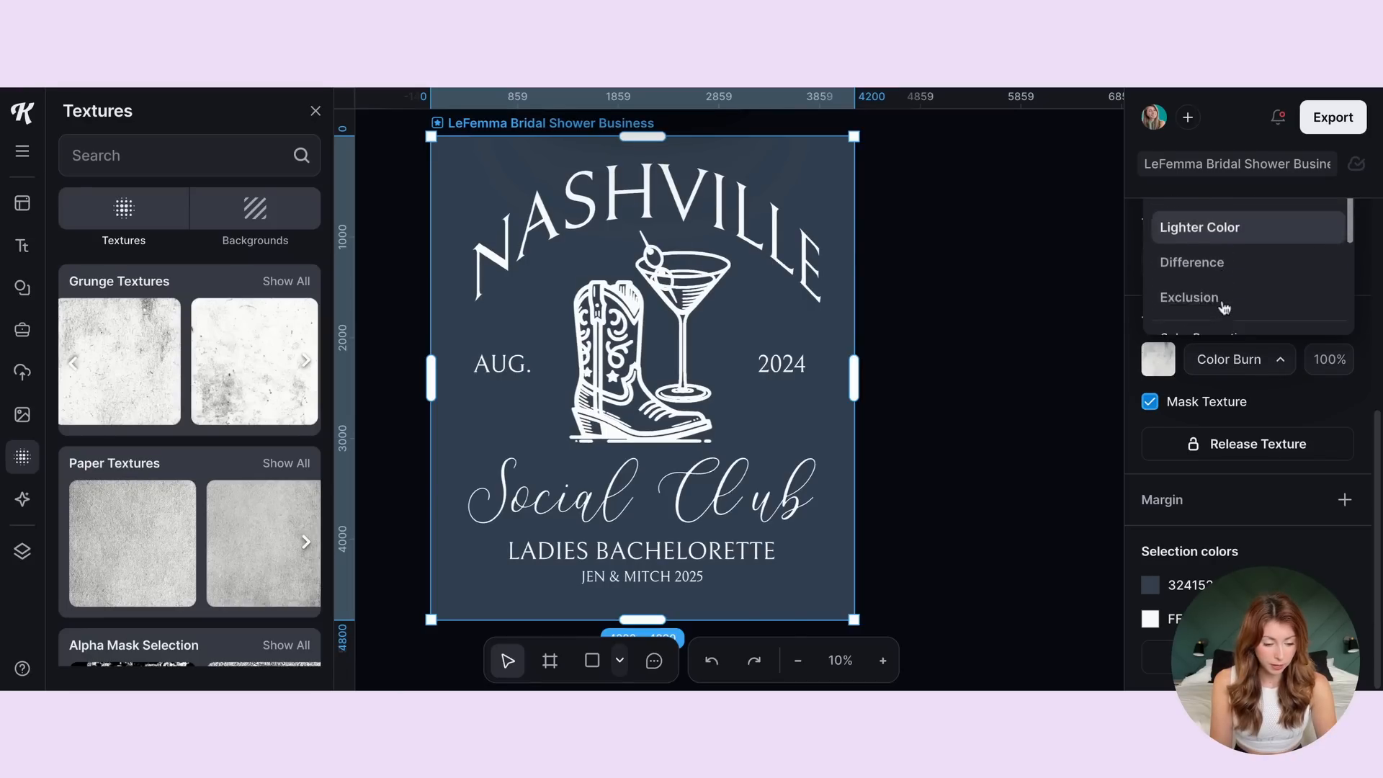
left_click(1181, 311)
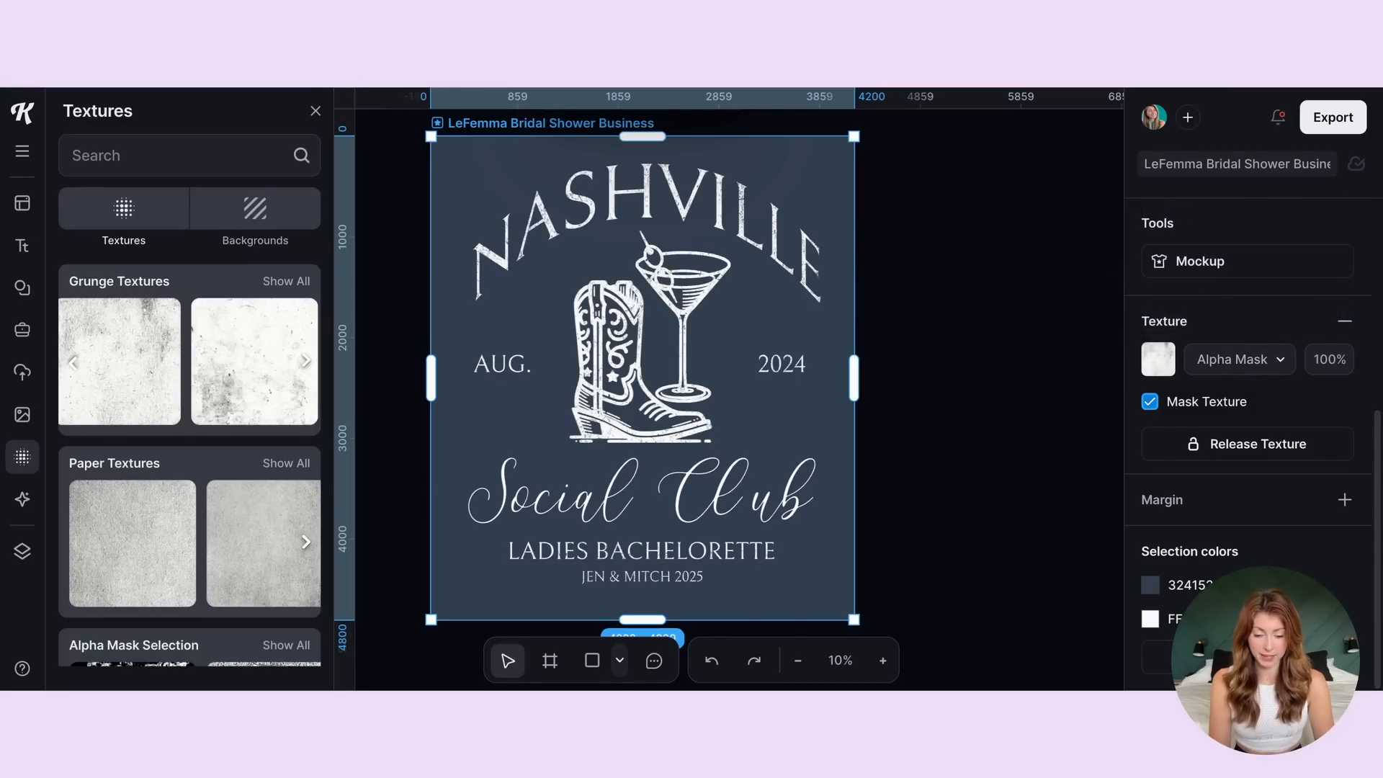
scroll(683, 192, "up", 5)
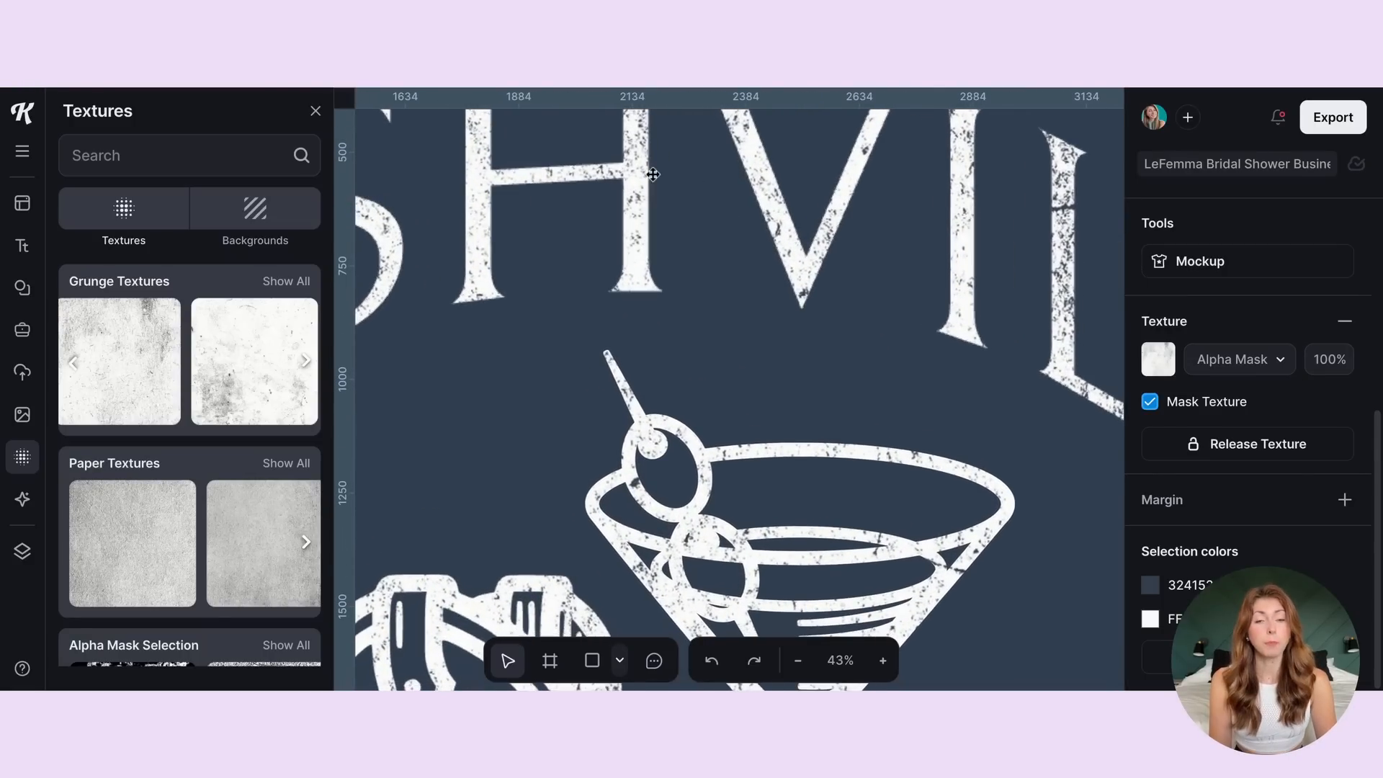
scroll(652, 172, "down", 2)
scroll(652, 173, "down", 8)
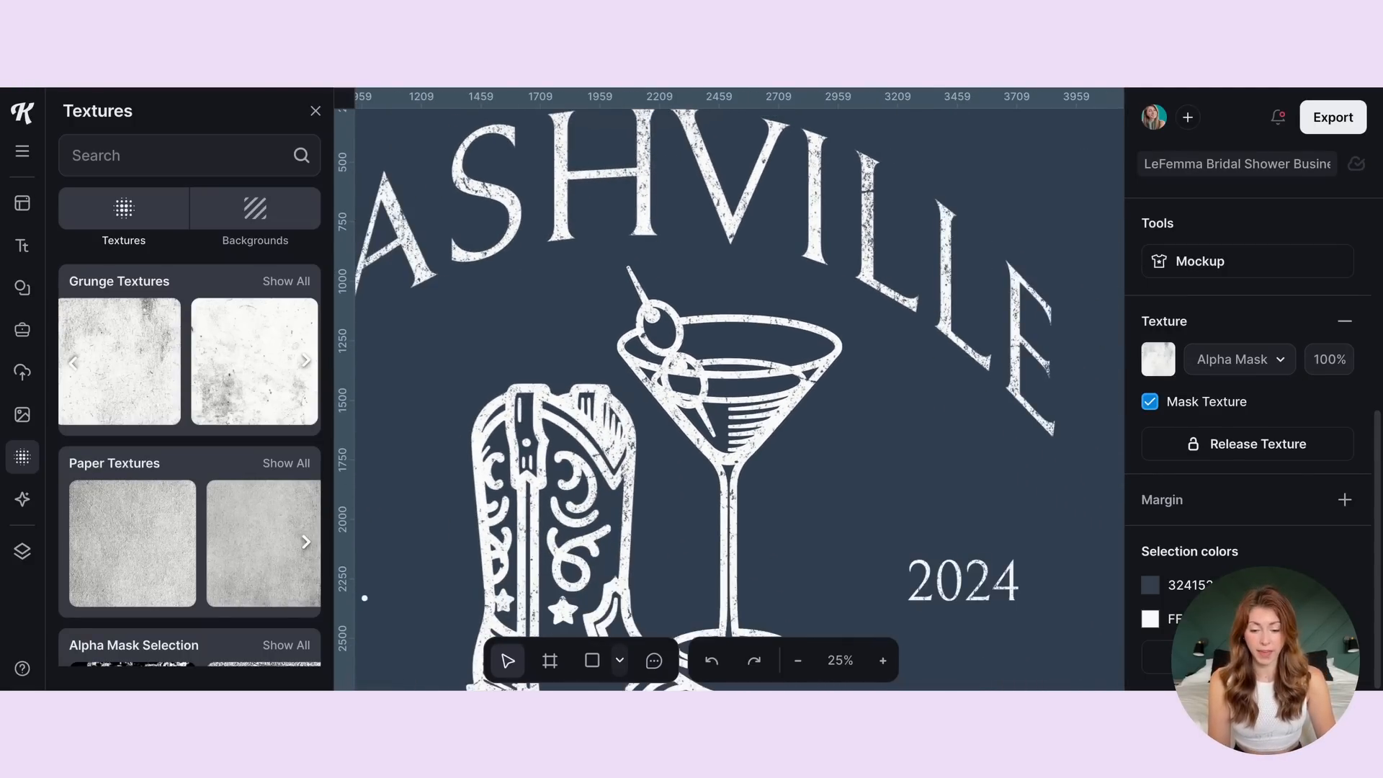
scroll(652, 172, "up", 4)
scroll(634, 277, "up", 6)
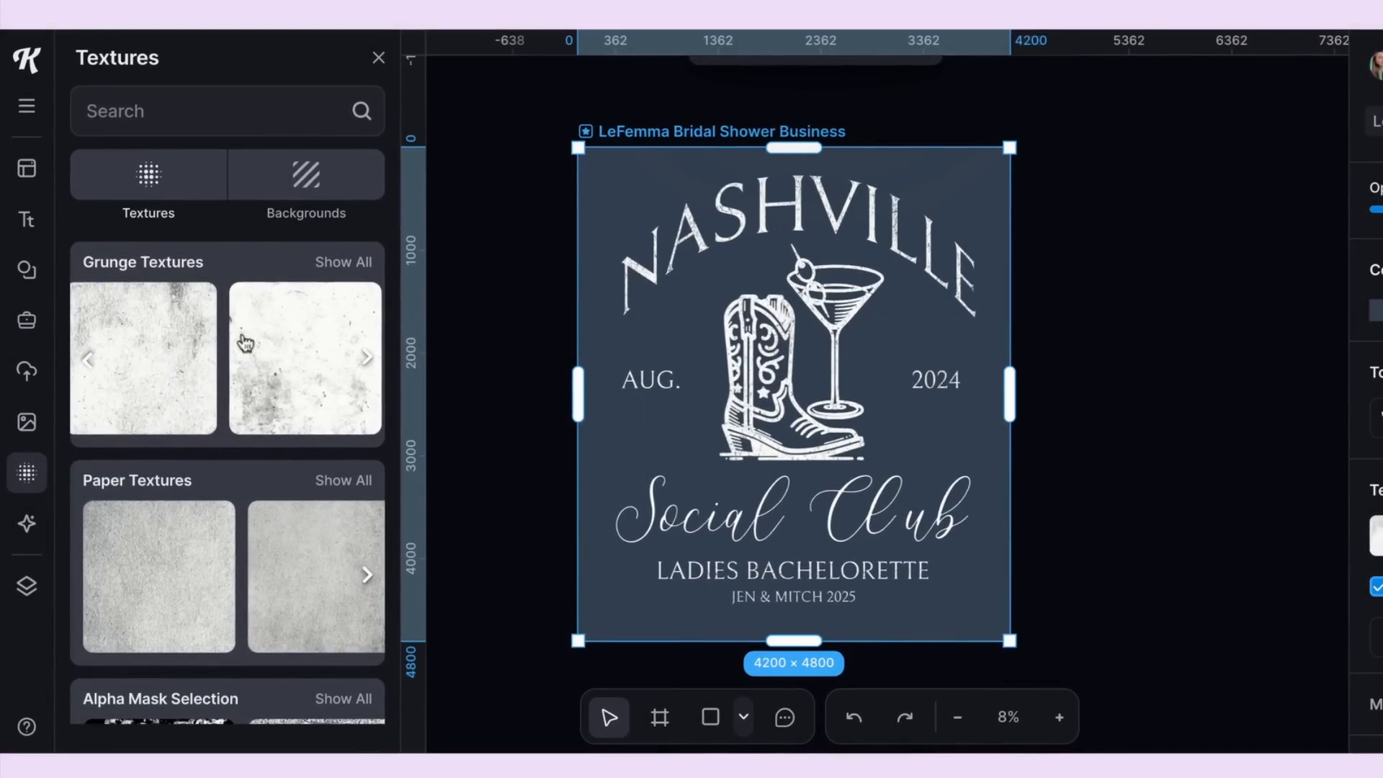
- Try several grunge textures on the artboard, apply the dark-speckled one, and release the texture
left_click(265, 330)
scroll(223, 380, "right", 1)
scroll(291, 346, "right", 1)
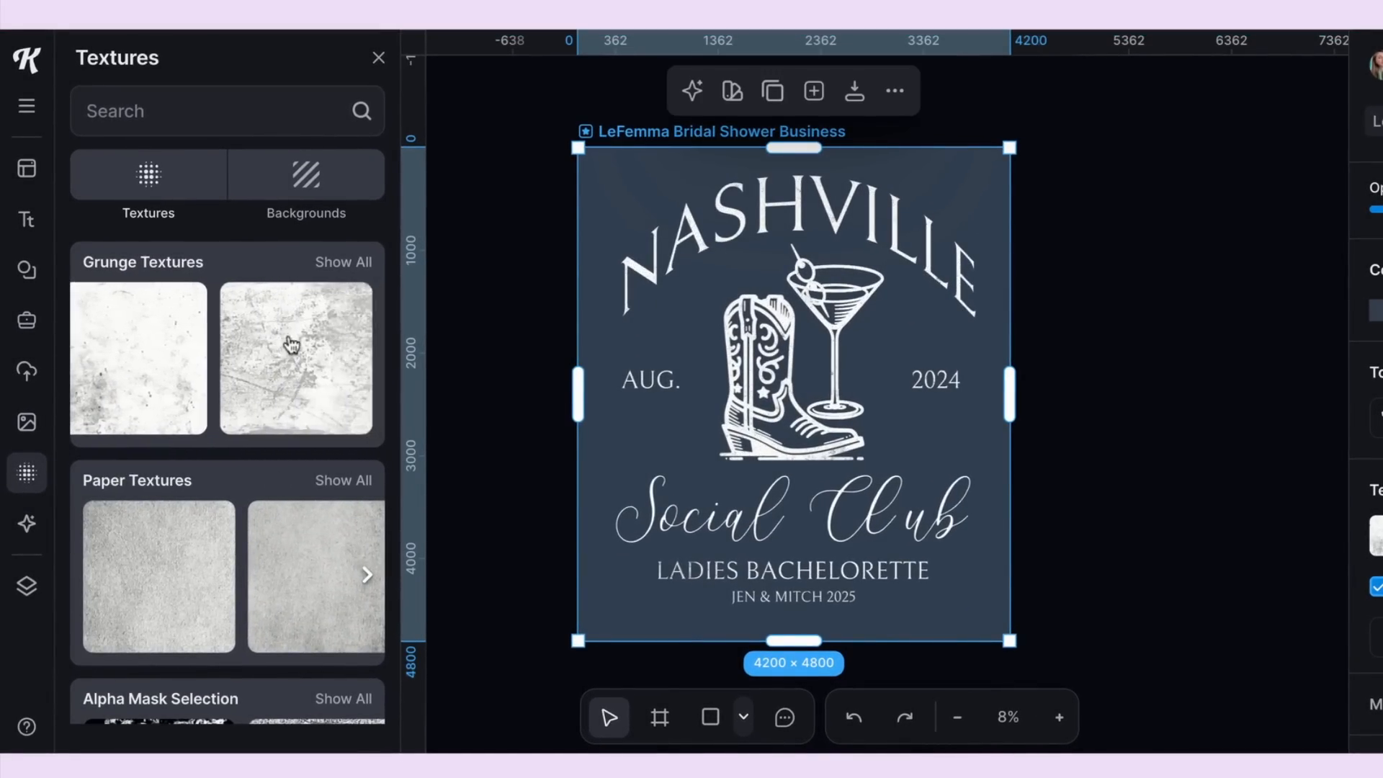
left_click(292, 346)
scroll(239, 373, "right", 1)
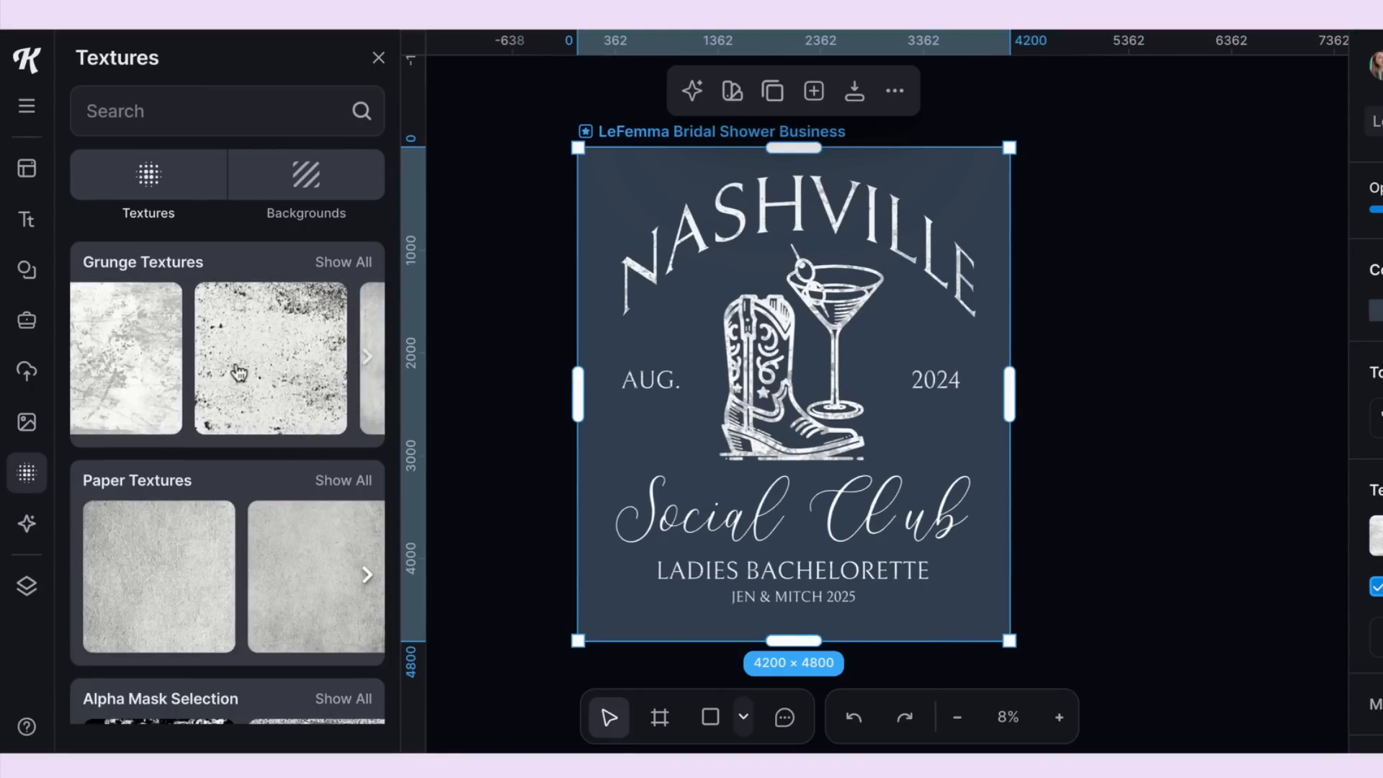
left_click(241, 369)
scroll(850, 271, "up", 3)
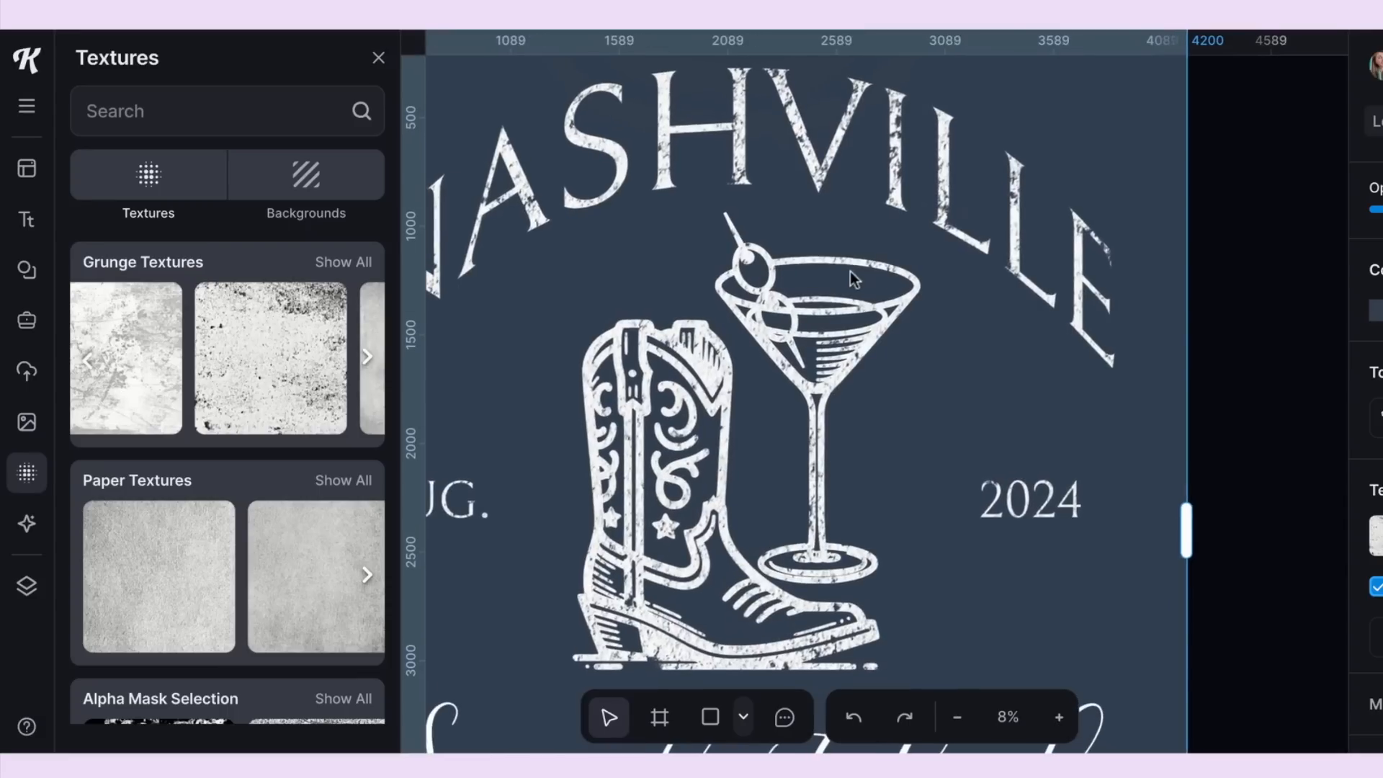
scroll(662, 288, "up", 3)
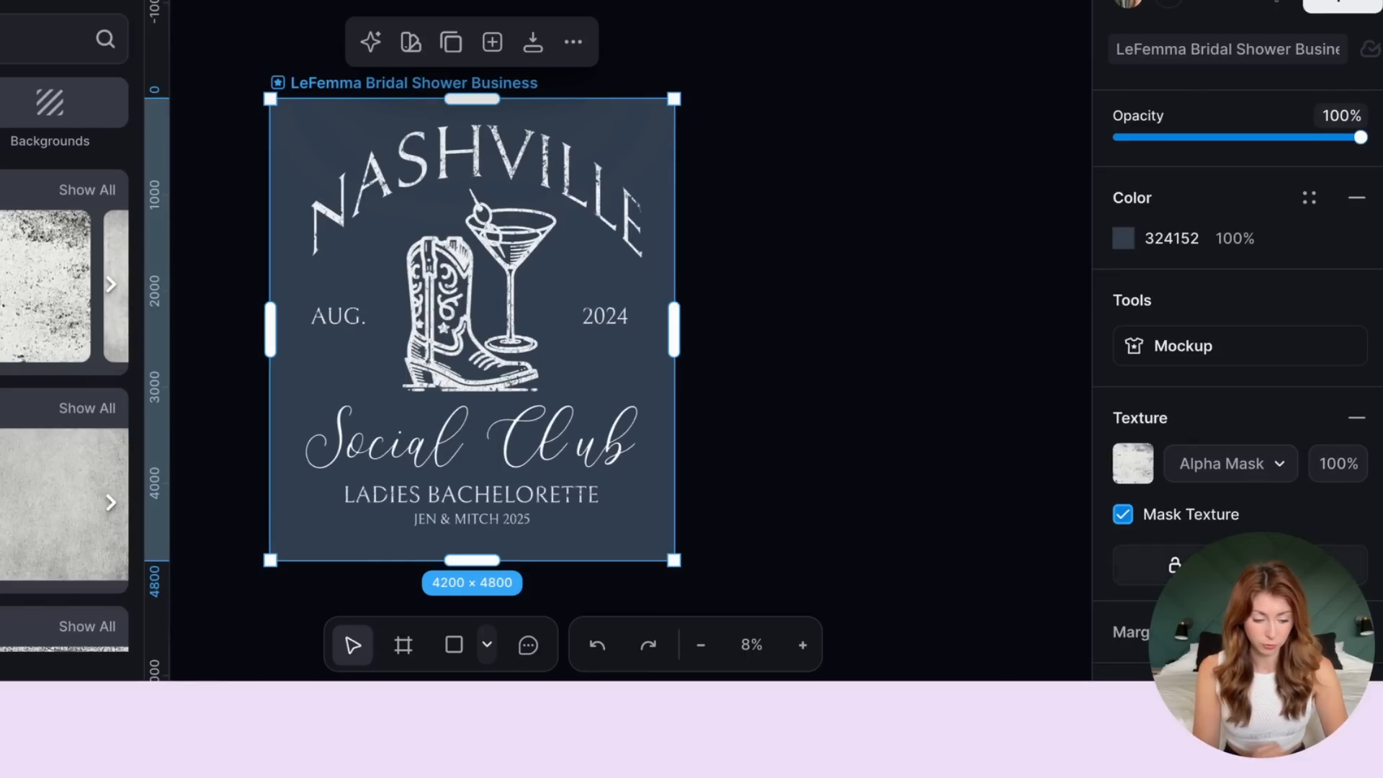
left_click(1240, 565)
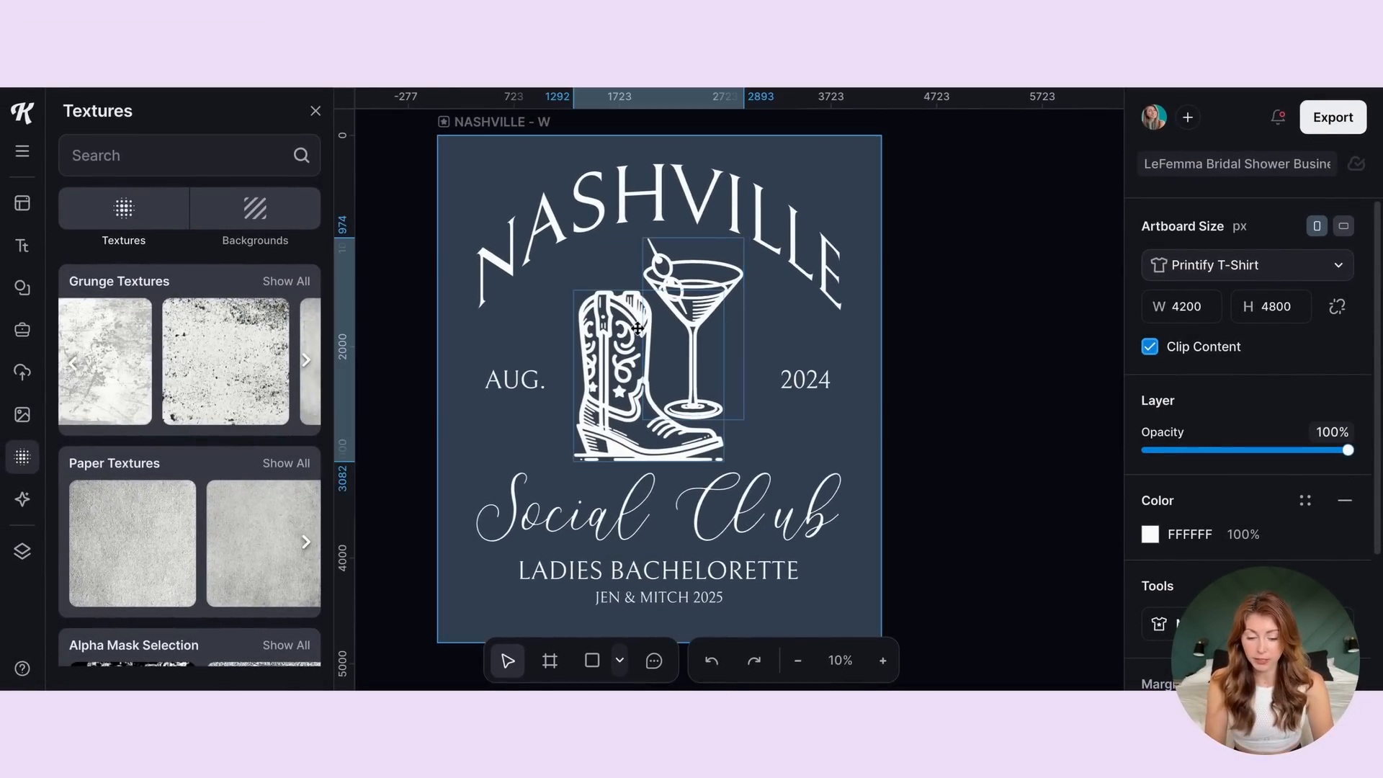
- Shift the boot and martini glass up together, and examine the NASHVILLE heading's stacking-order options and its place in the layer list
mouse_move(637, 339)
left_mouse_down()
mouse_move(641, 215)
mouse_move(641, 317)
left_mouse_up()
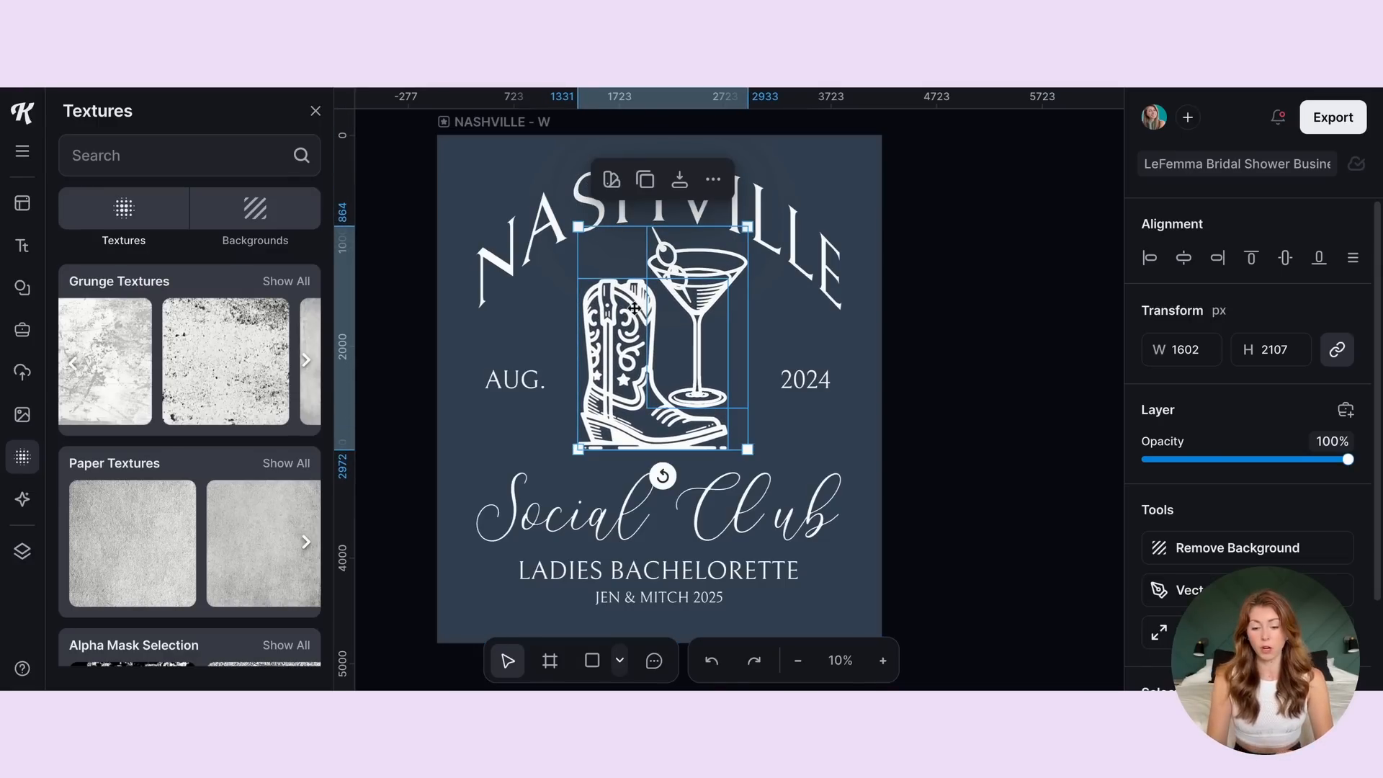
left_click(543, 218)
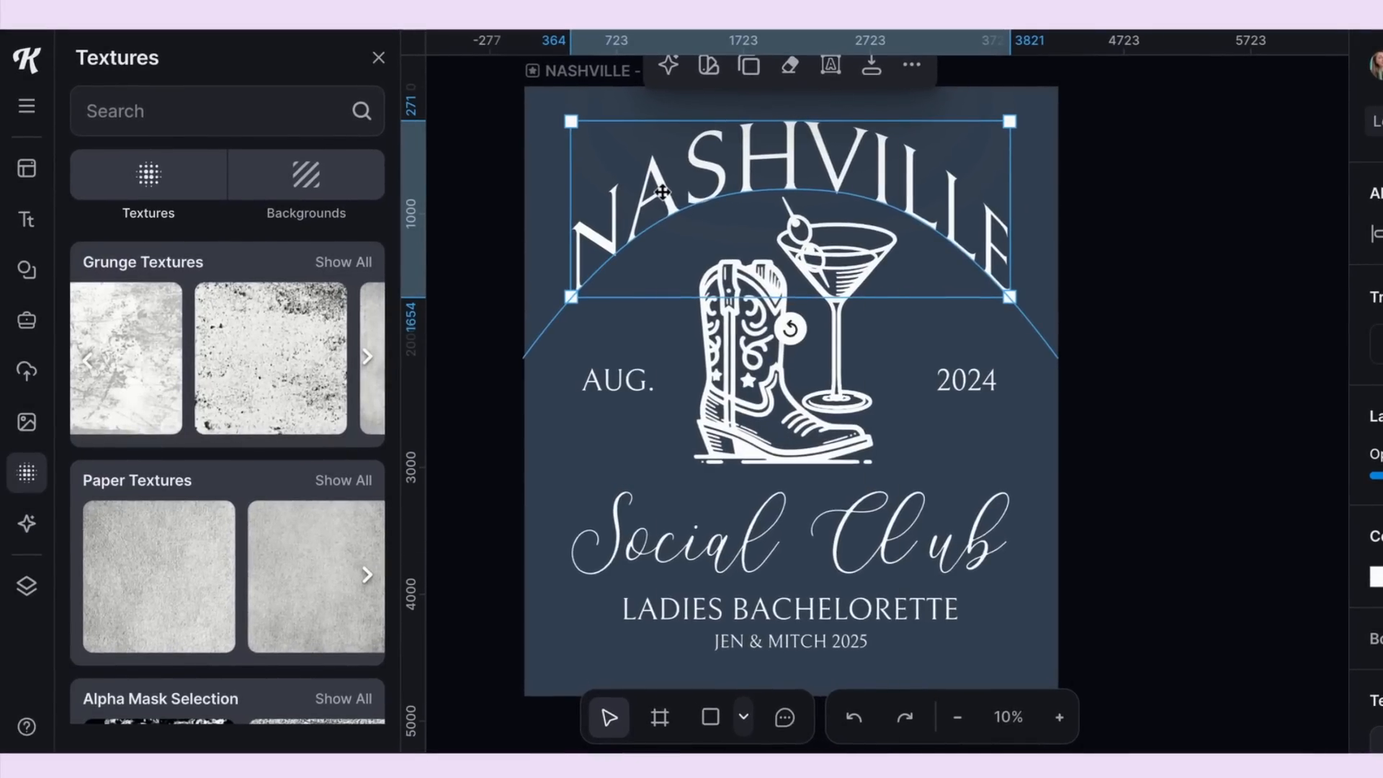
right_click(550, 223)
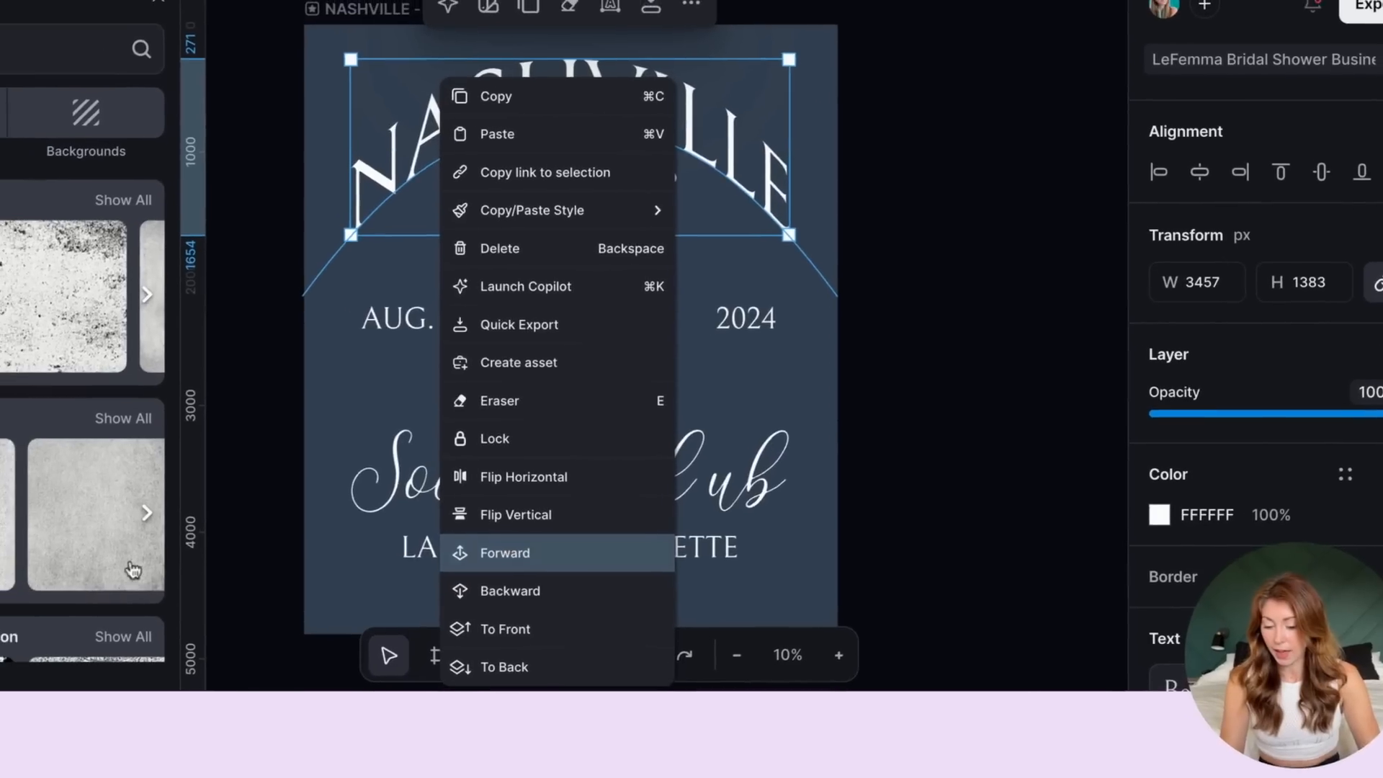
left_click(95, 558)
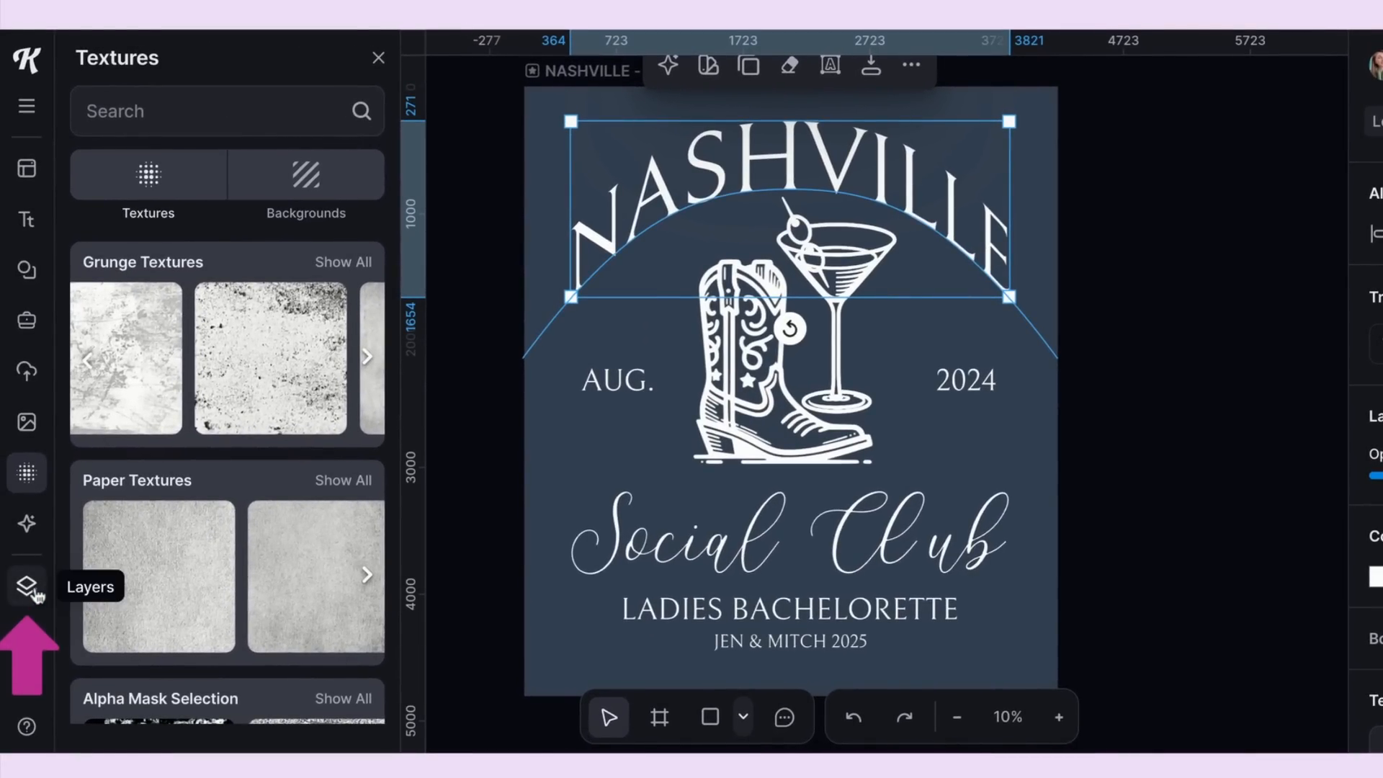
left_click(27, 584)
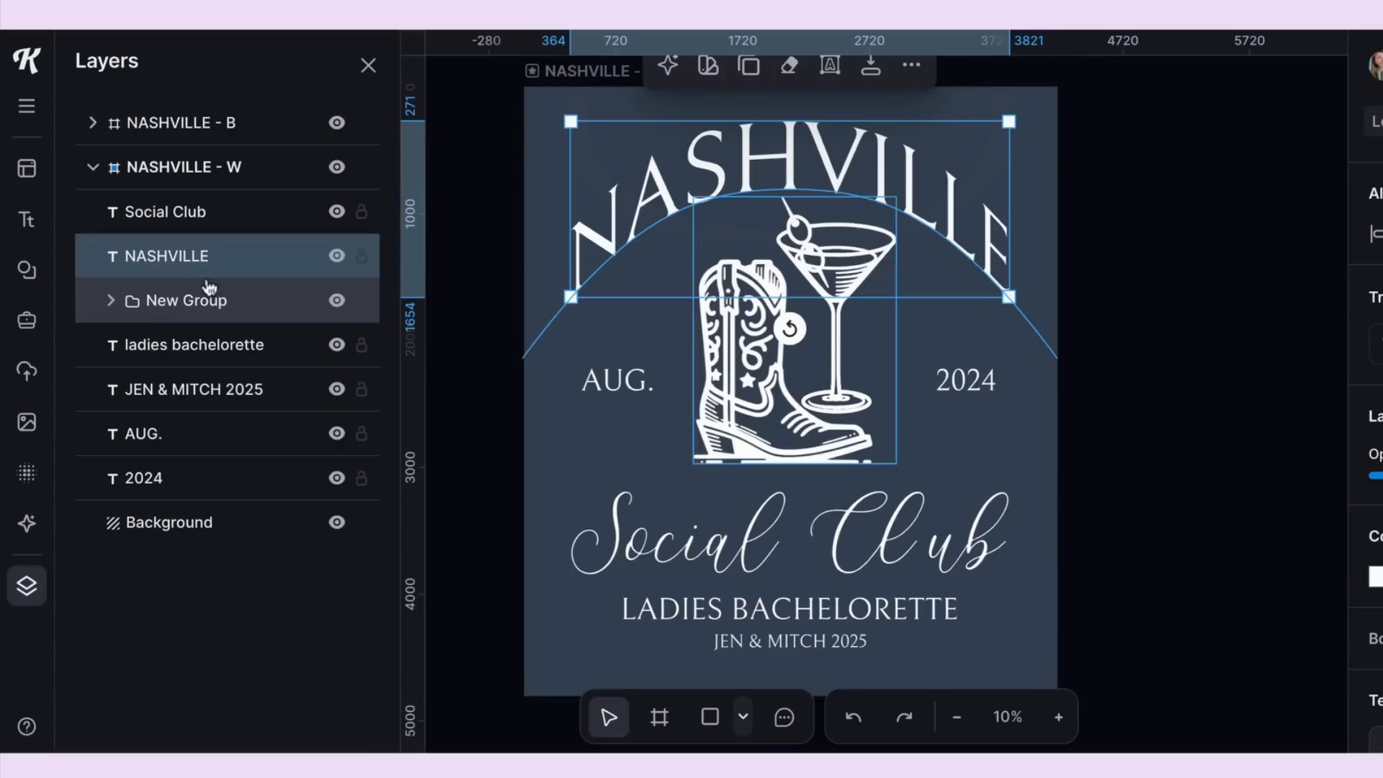
left_click_drag(210, 371, 210, 374)
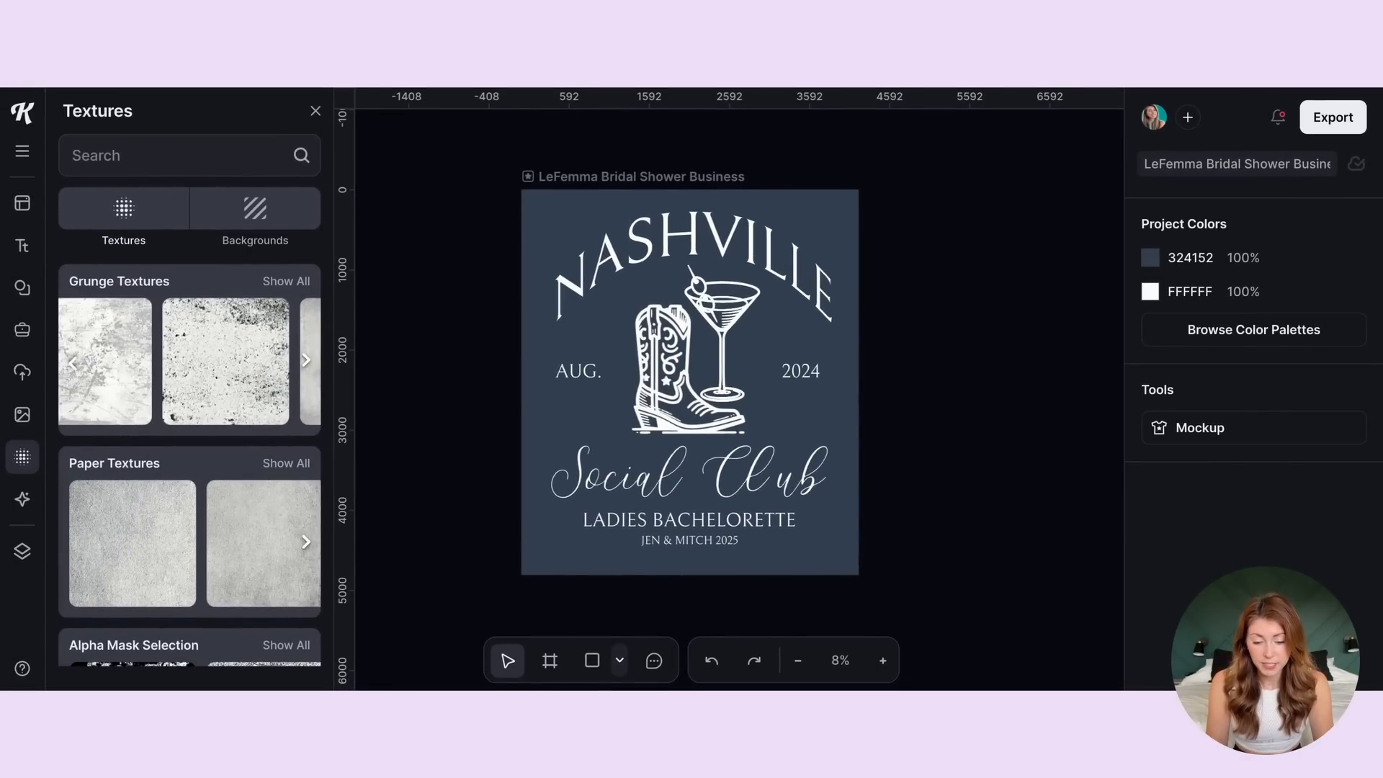
- Nudge the boot and martini glass down slightly, and centre them horizontally together with the NASHVILLE heading and the lower text lines
left_click_drag(658, 143, 742, 390)
left_click(926, 351)
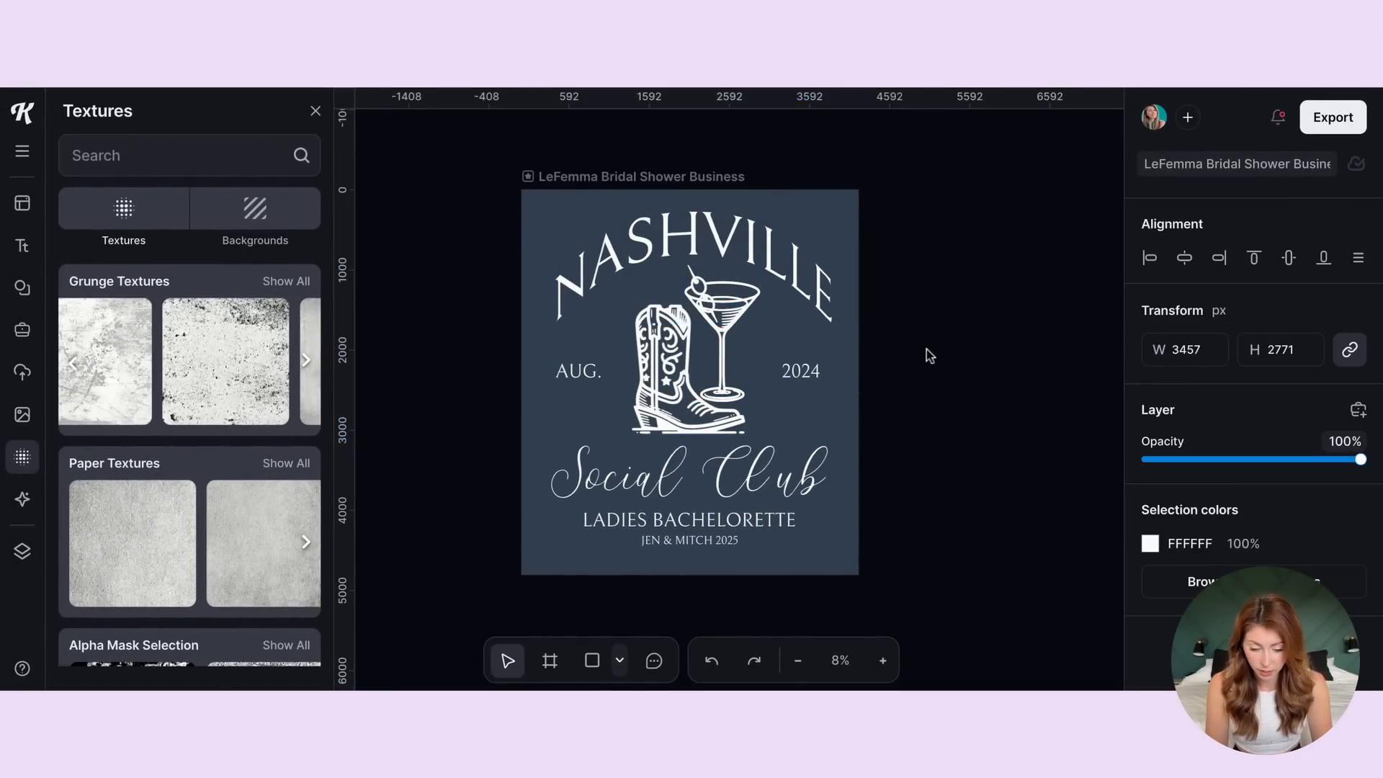
left_click(648, 386)
left_click(756, 293, "shift")
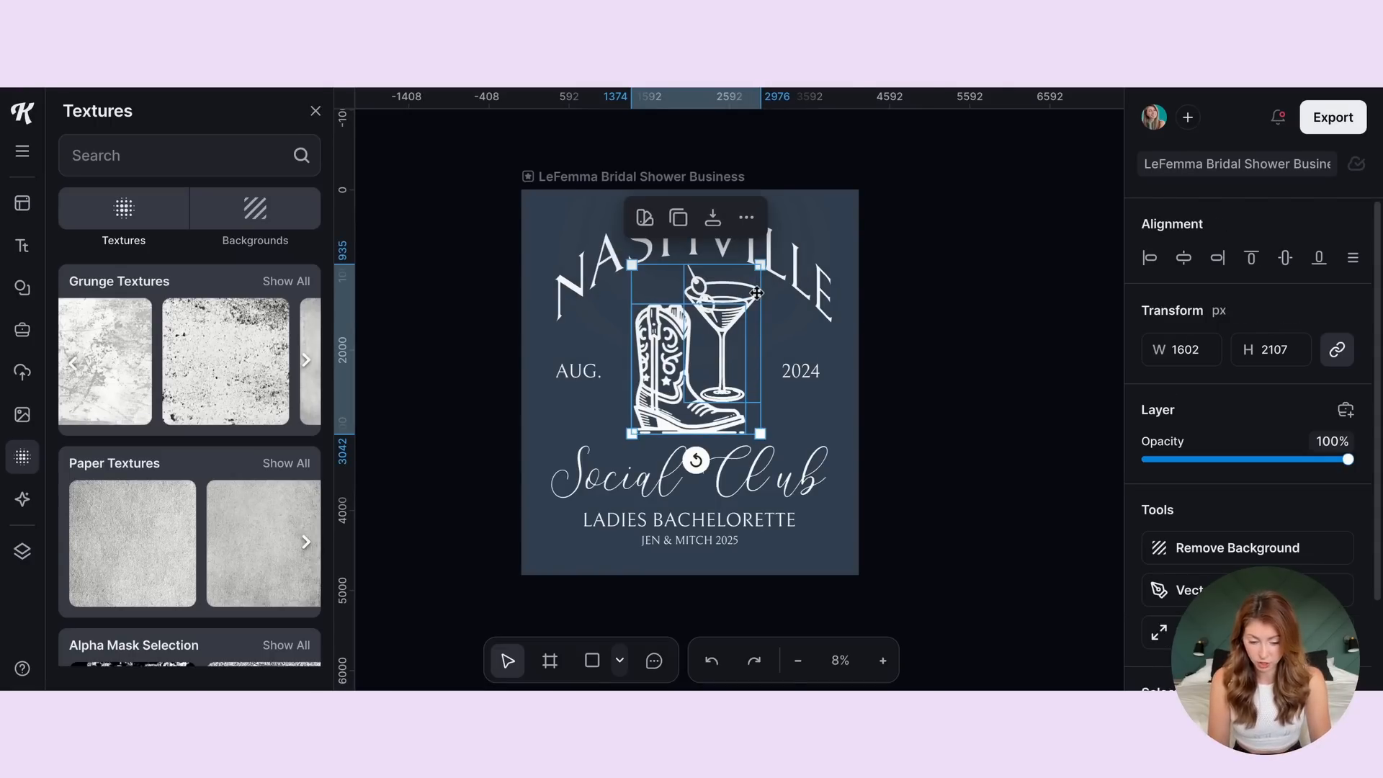
left_click(949, 350)
left_click_drag(709, 328, 708, 331)
left_click(926, 279)
left_click_drag(657, 161, 722, 547)
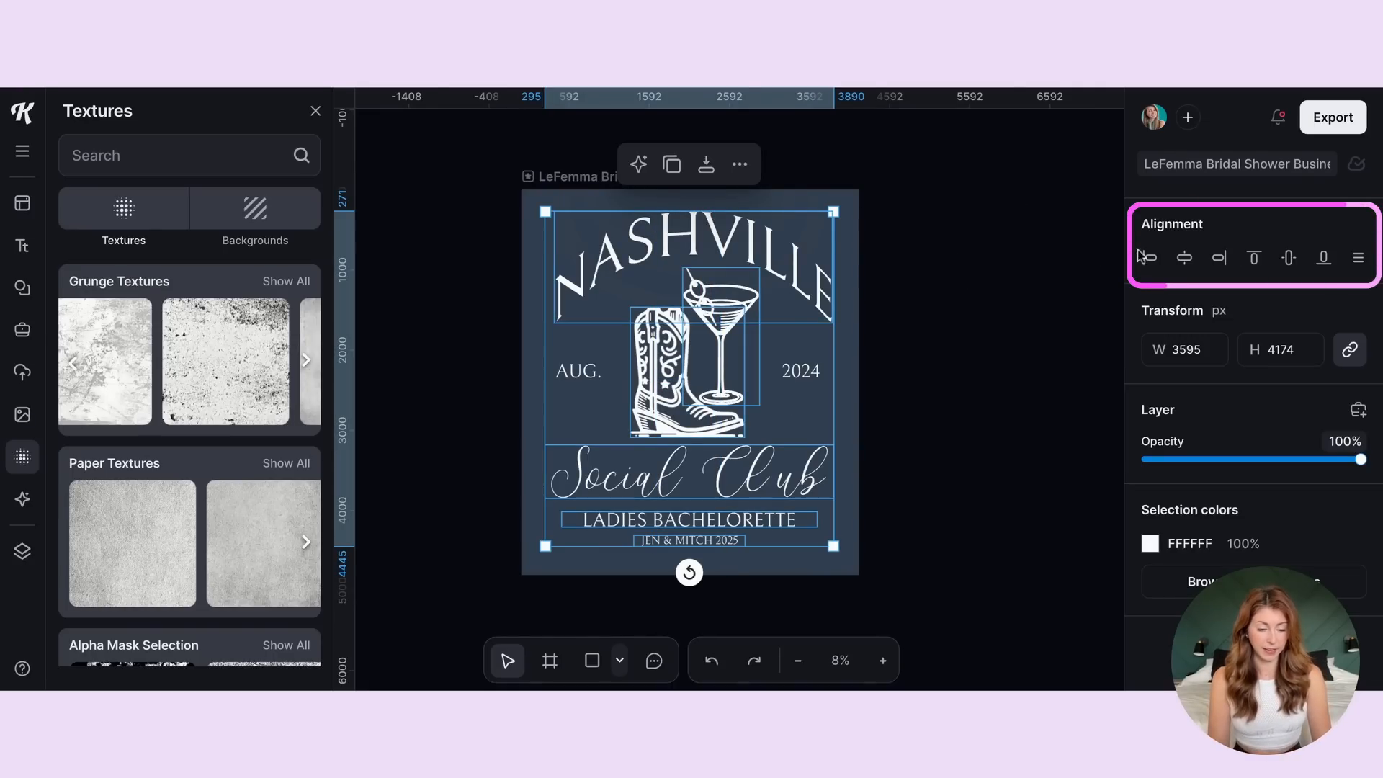
left_click(1183, 257)
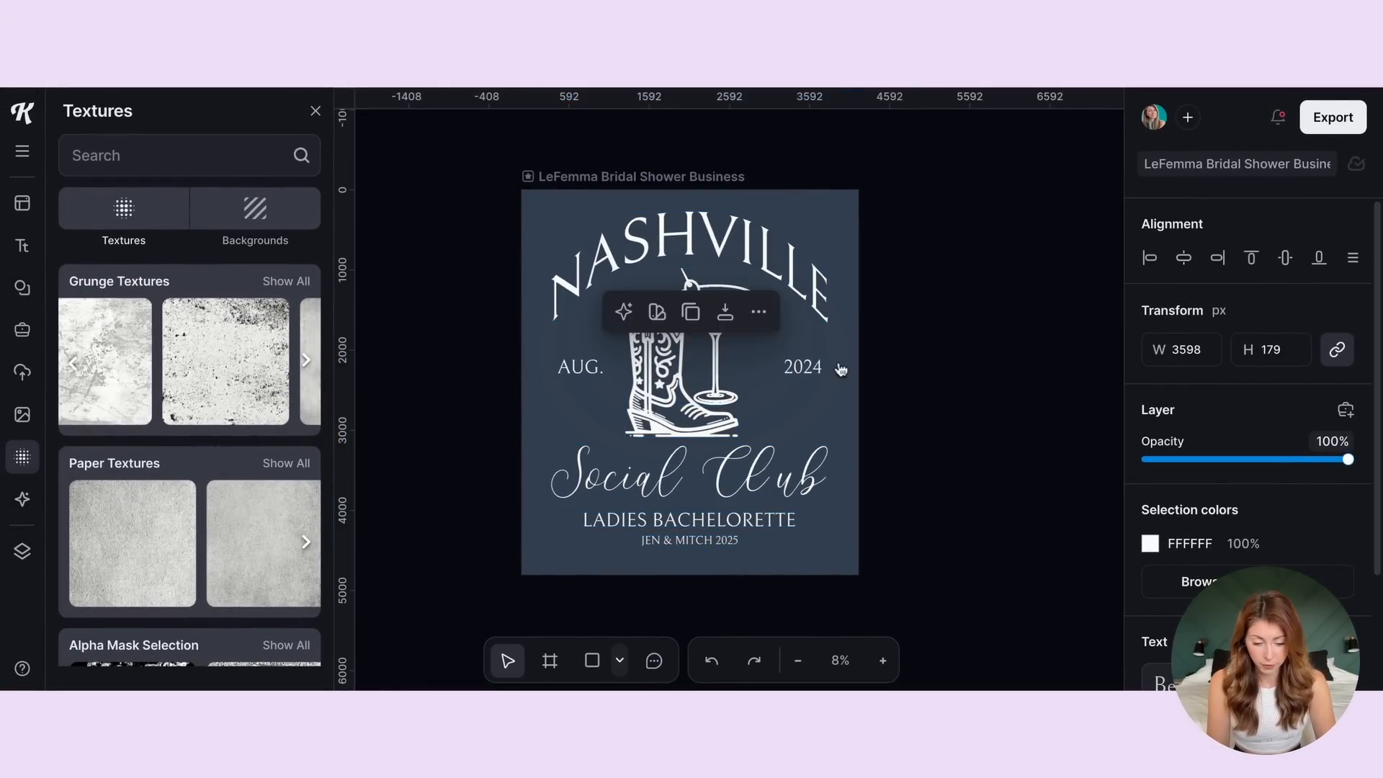
- Shift the 2024 text down and slightly inward, and align AUG. and 2024 with each other on their vertical centres
left_click(942, 370)
mouse_move(805, 366)
left_mouse_down()
mouse_move(806, 413)
mouse_move(803, 383)
left_mouse_up()
left_click(1020, 273)
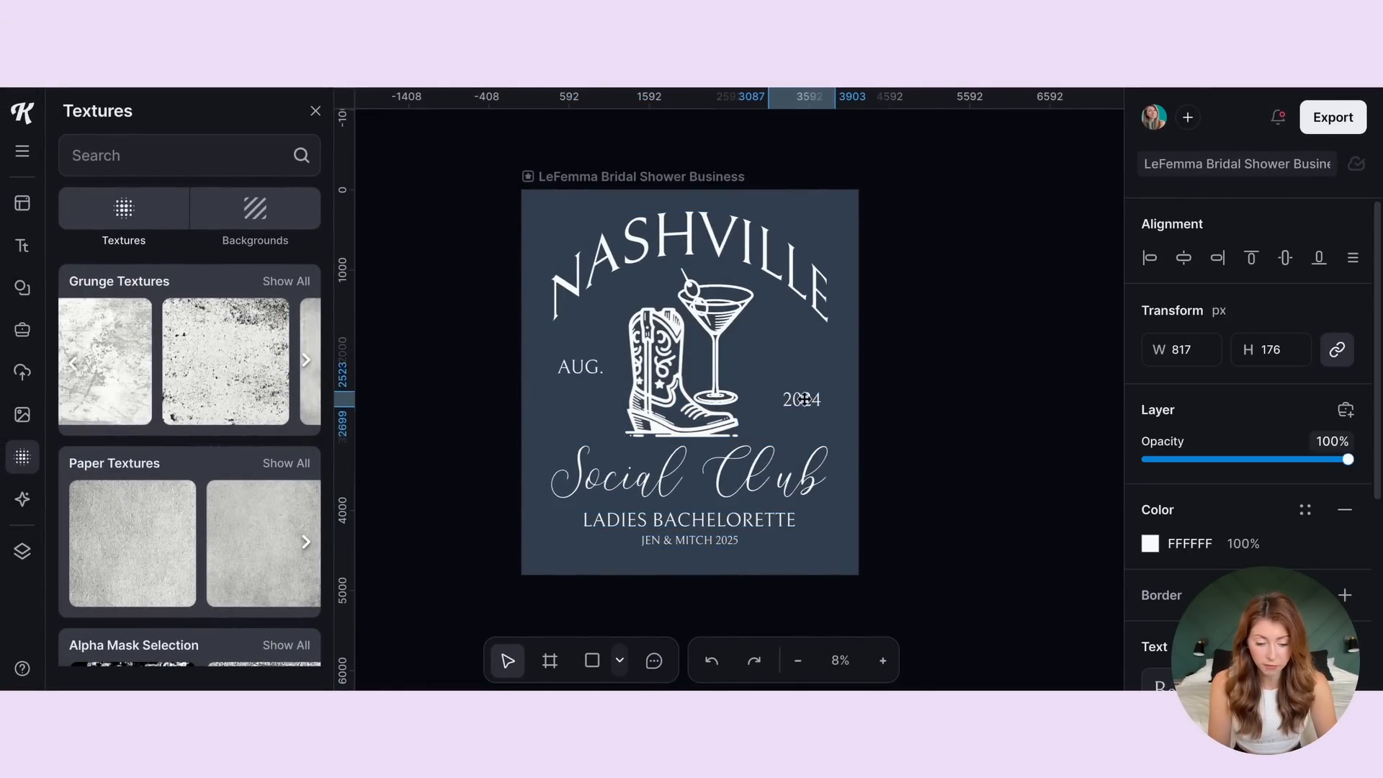
left_click(882, 371)
left_click(816, 385)
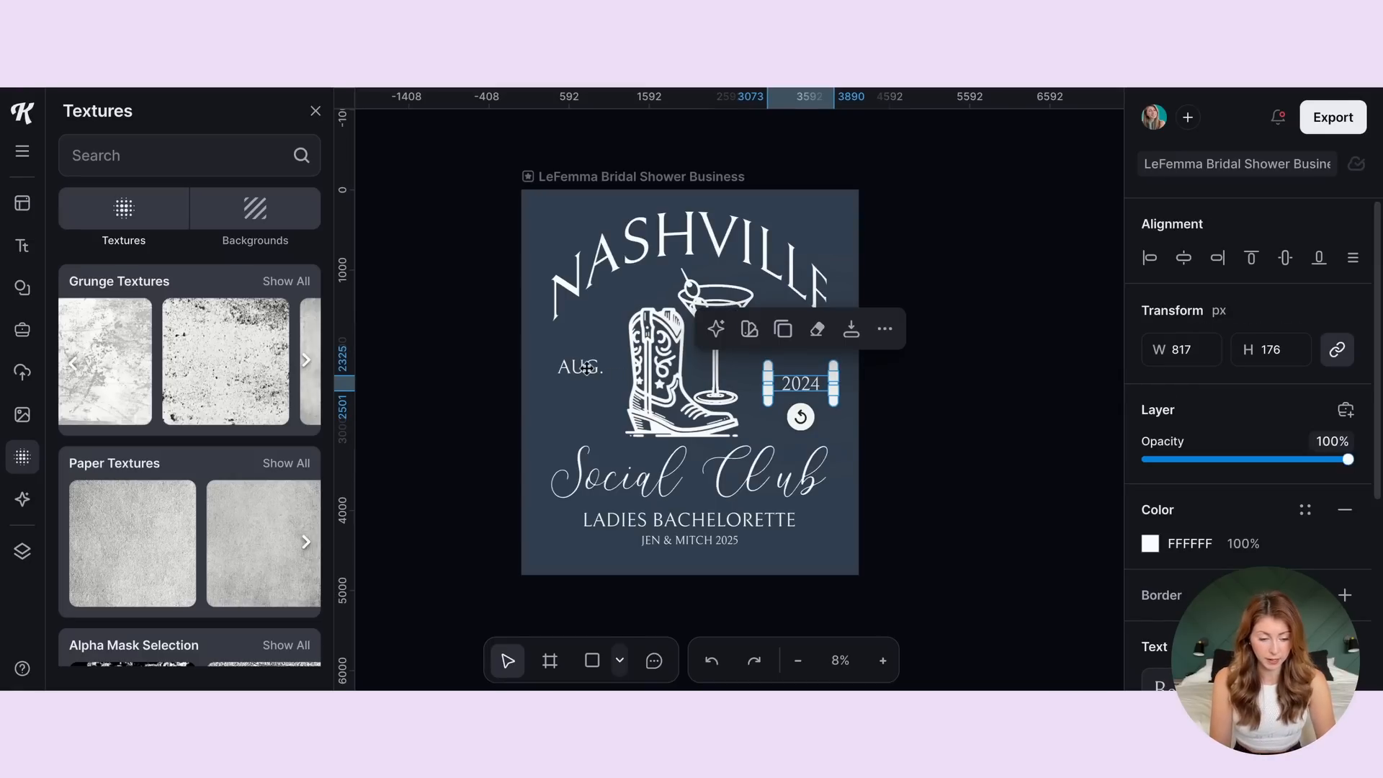
left_click(586, 368, "shift")
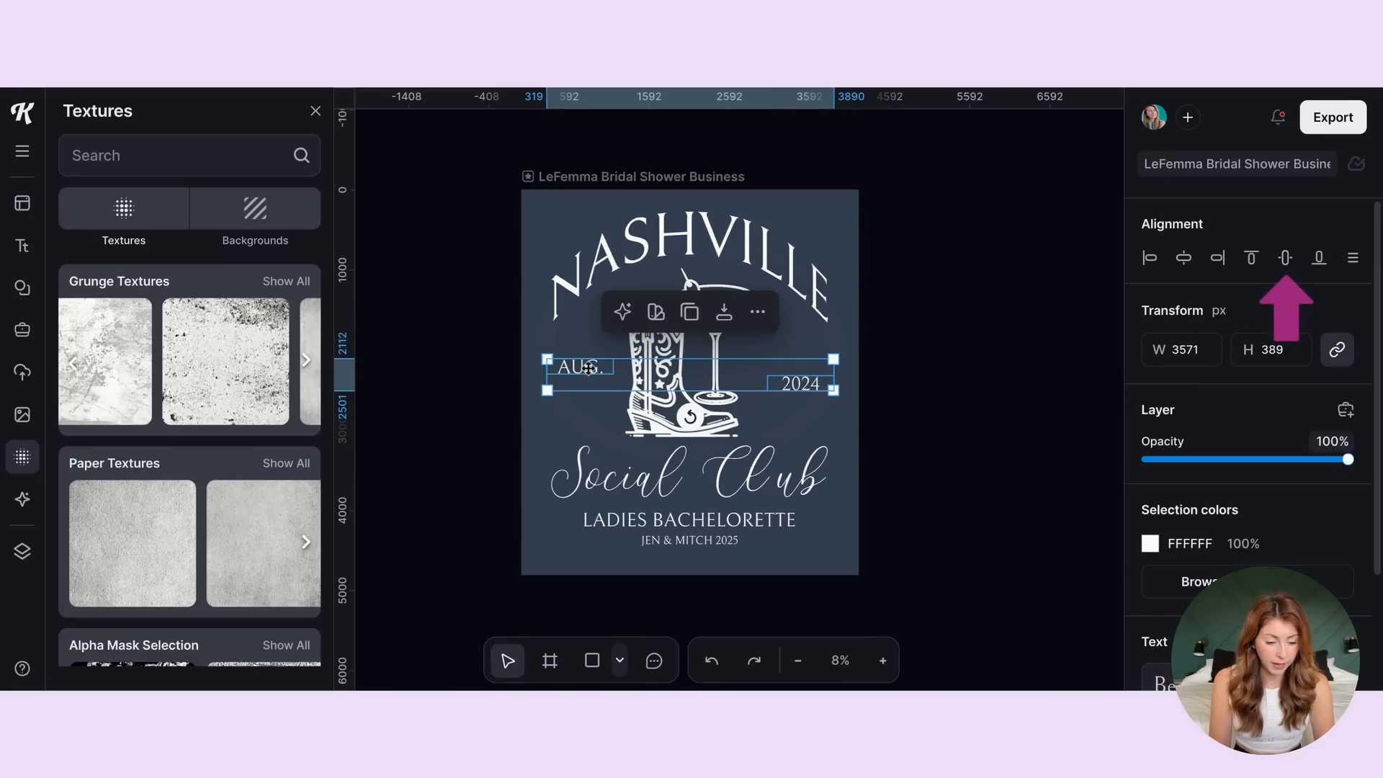
left_click(1289, 263)
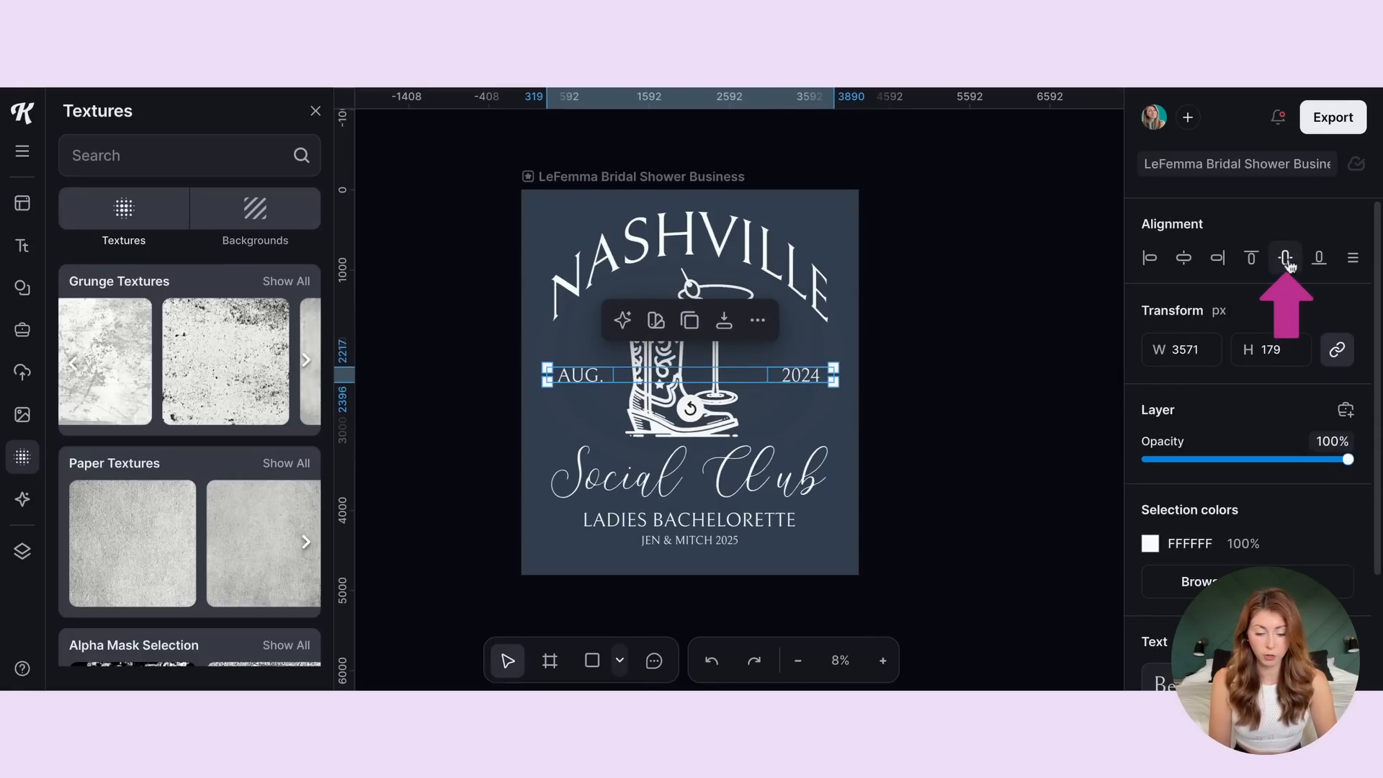
left_click(1051, 328)
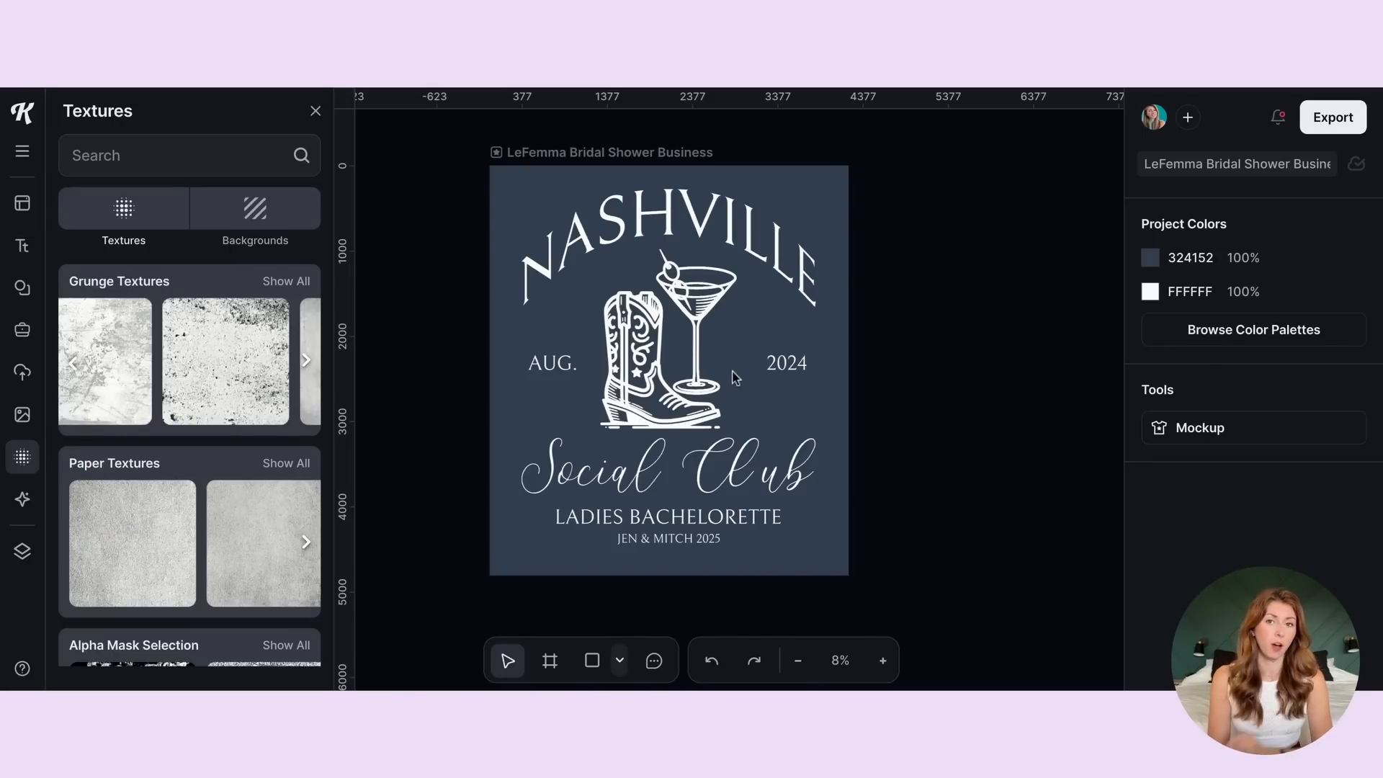
- Rename the artboard as NASHVILLE - W
left_click(570, 151)
double_click(570, 152)
type("N")
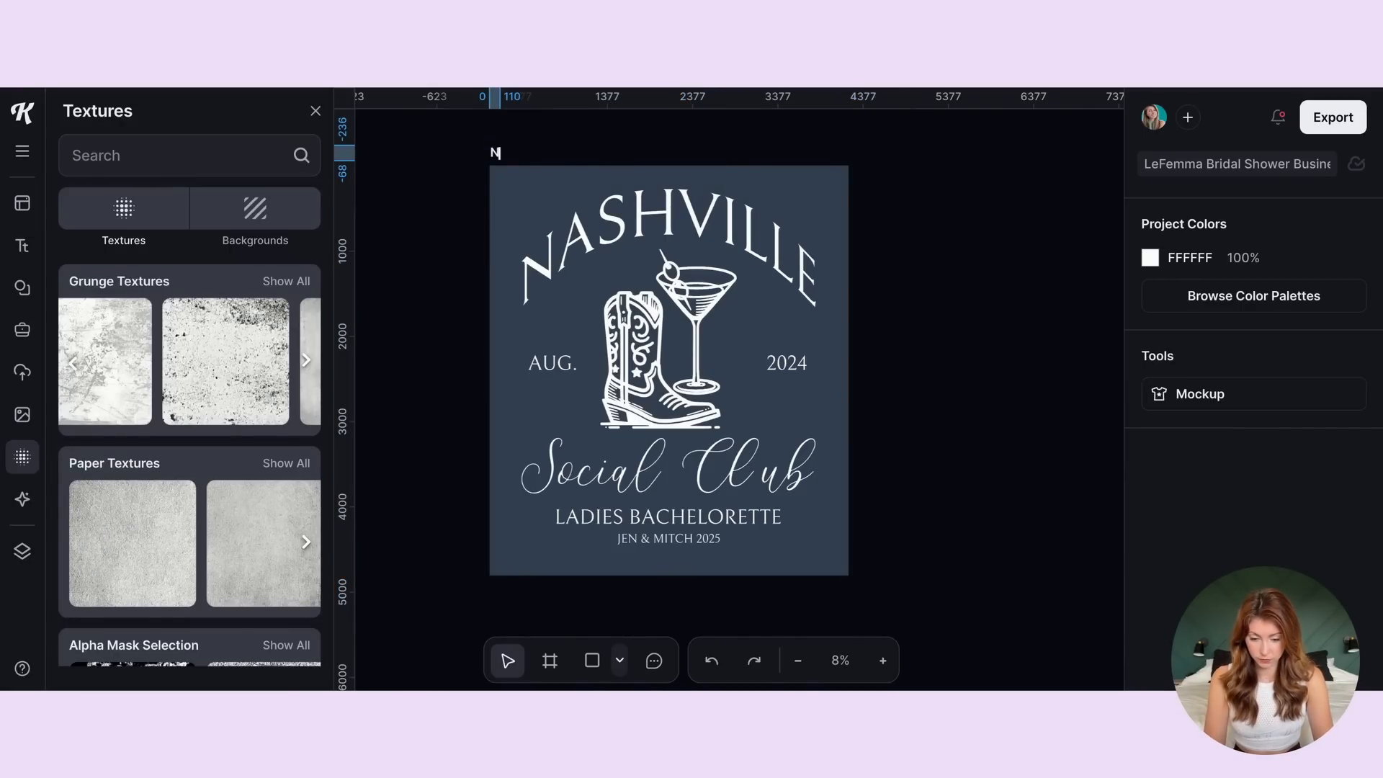
type("ASHVILLE")
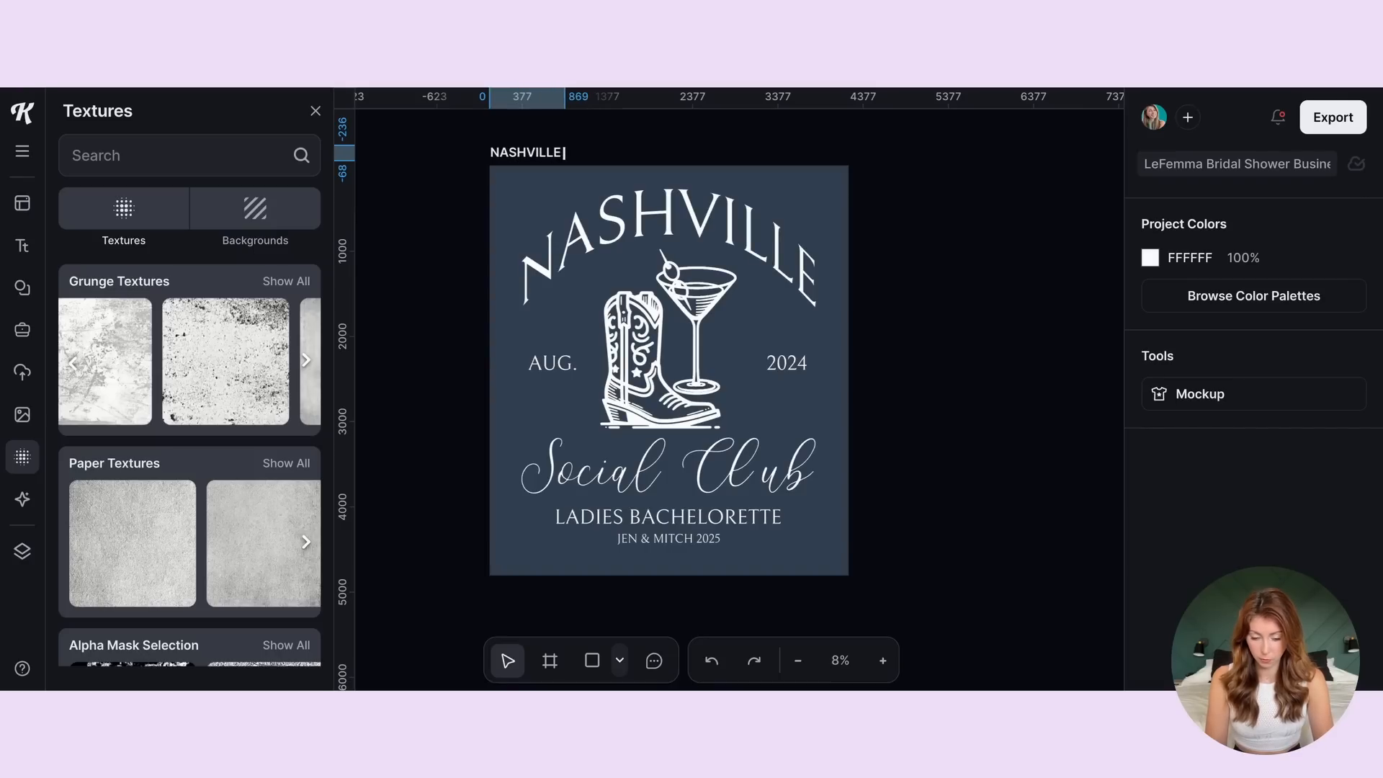
type(" - W")
key("Return")
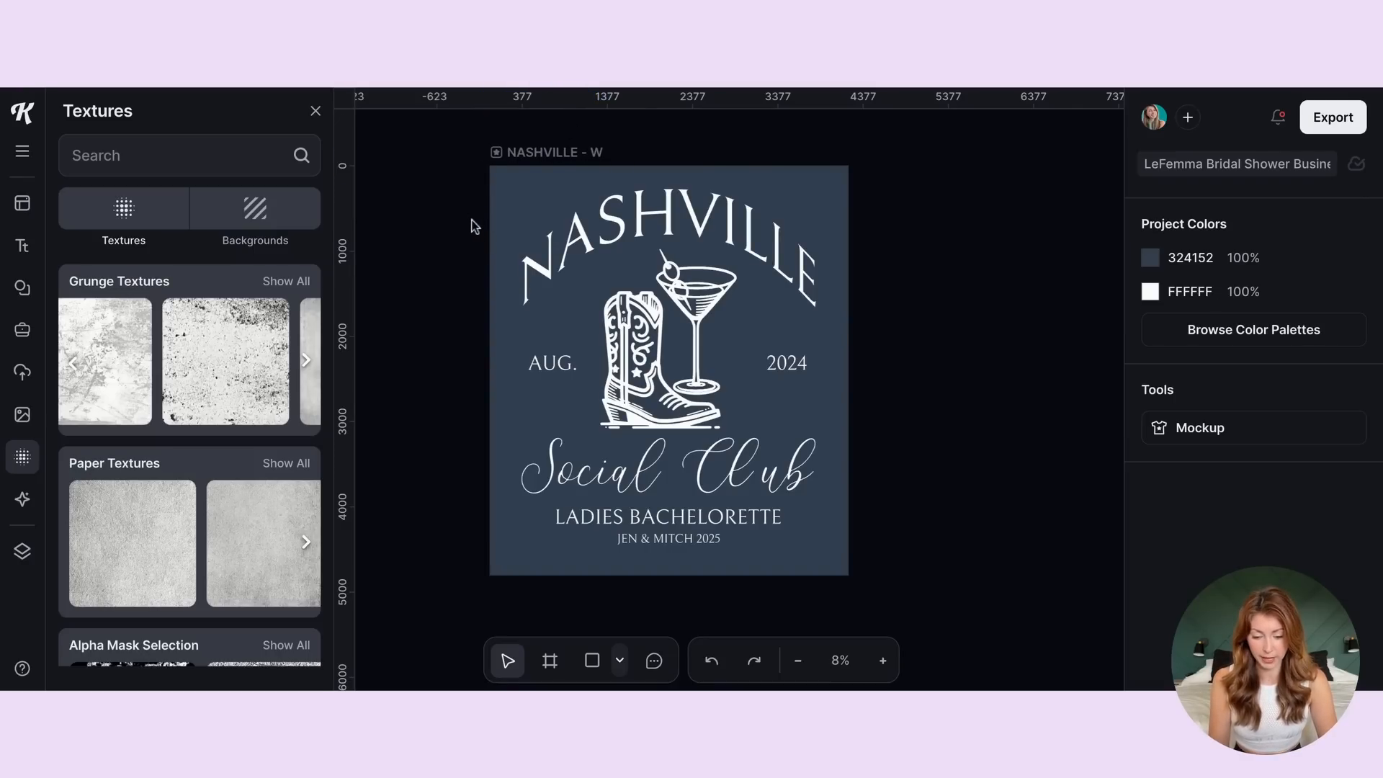
- Duplicate the NASHVILLE - W artboard beside the original and name the copy NASHVILLE - B
scroll(474, 227, "down", 3)
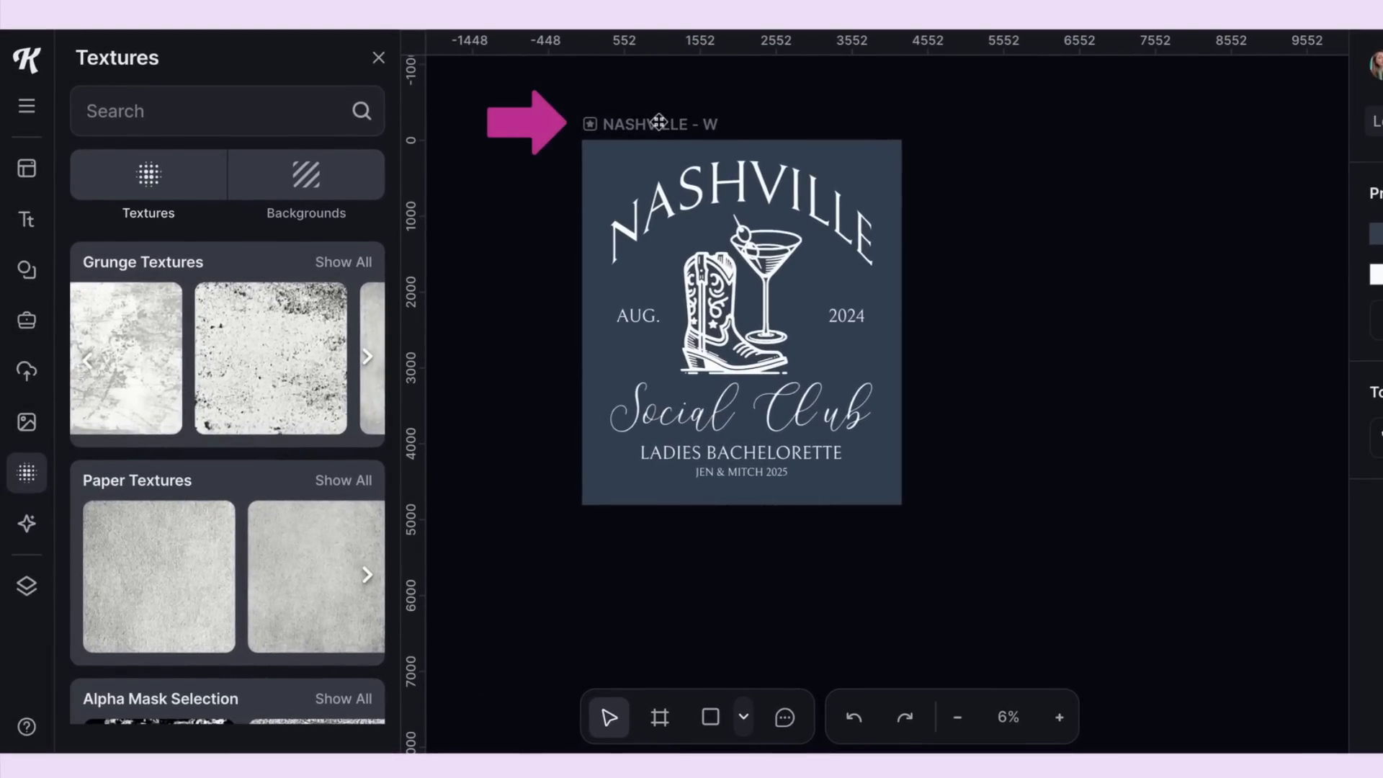
left_click(658, 123)
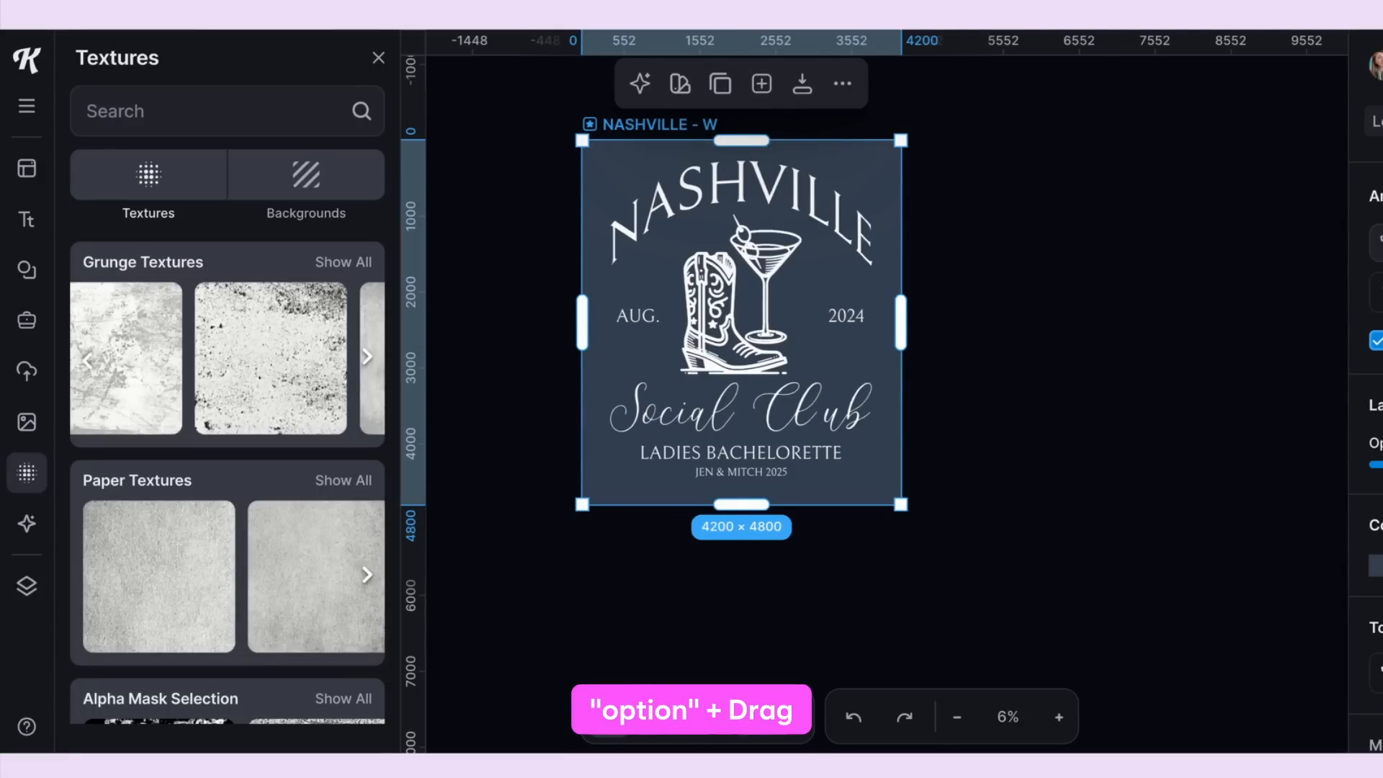
left_click_drag(620, 125, 957, 126)
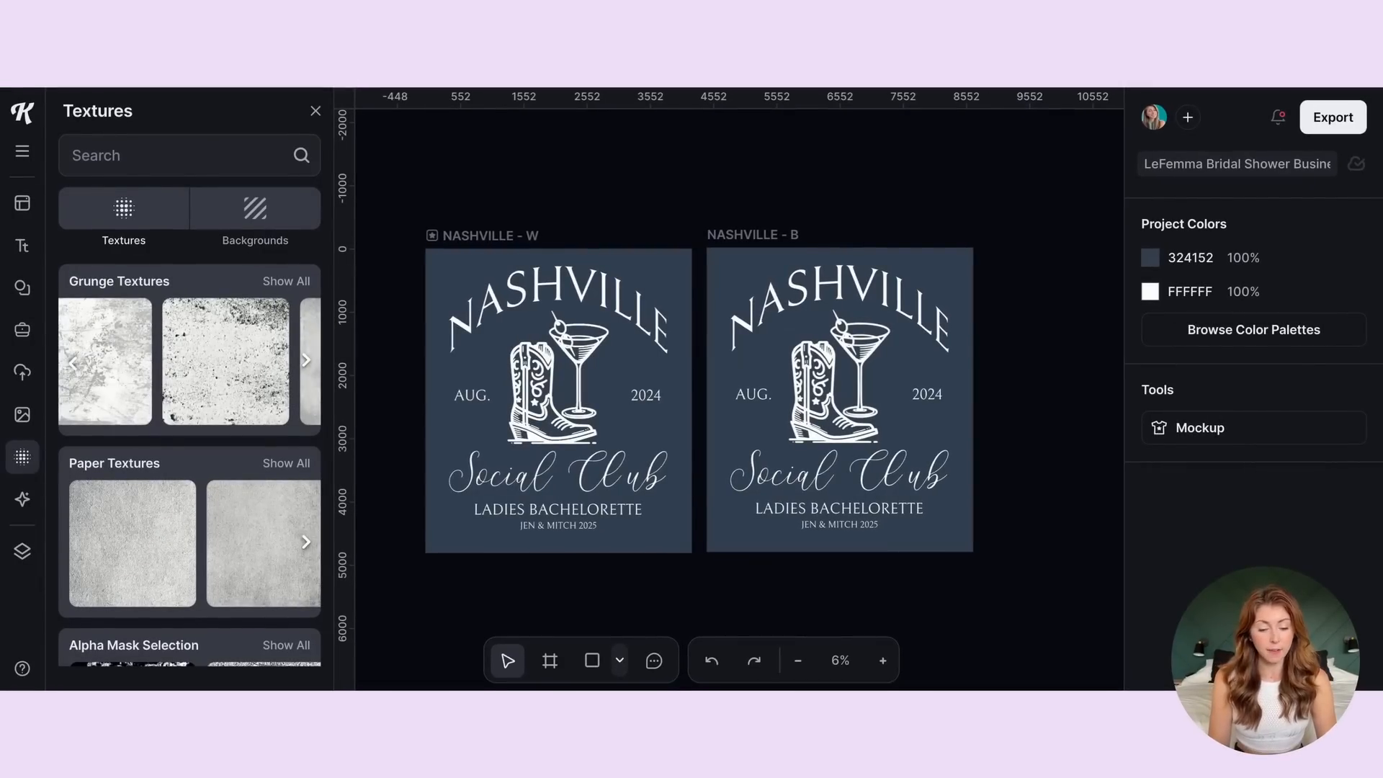
- Recolour all the text and illustrations on the NASHVILLE - B artboard to black (000000)
scroll(801, 227, "right", 2)
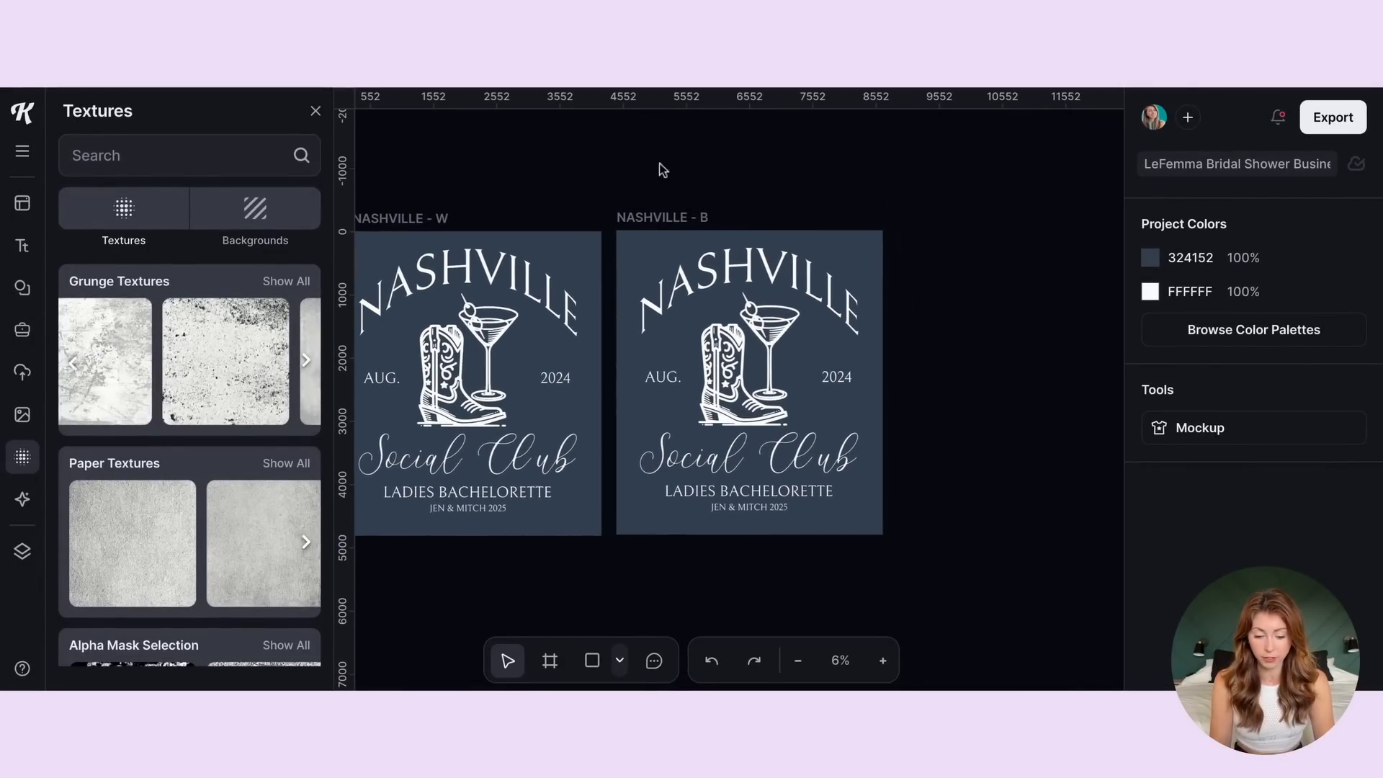
left_click_drag(626, 169, 875, 568)
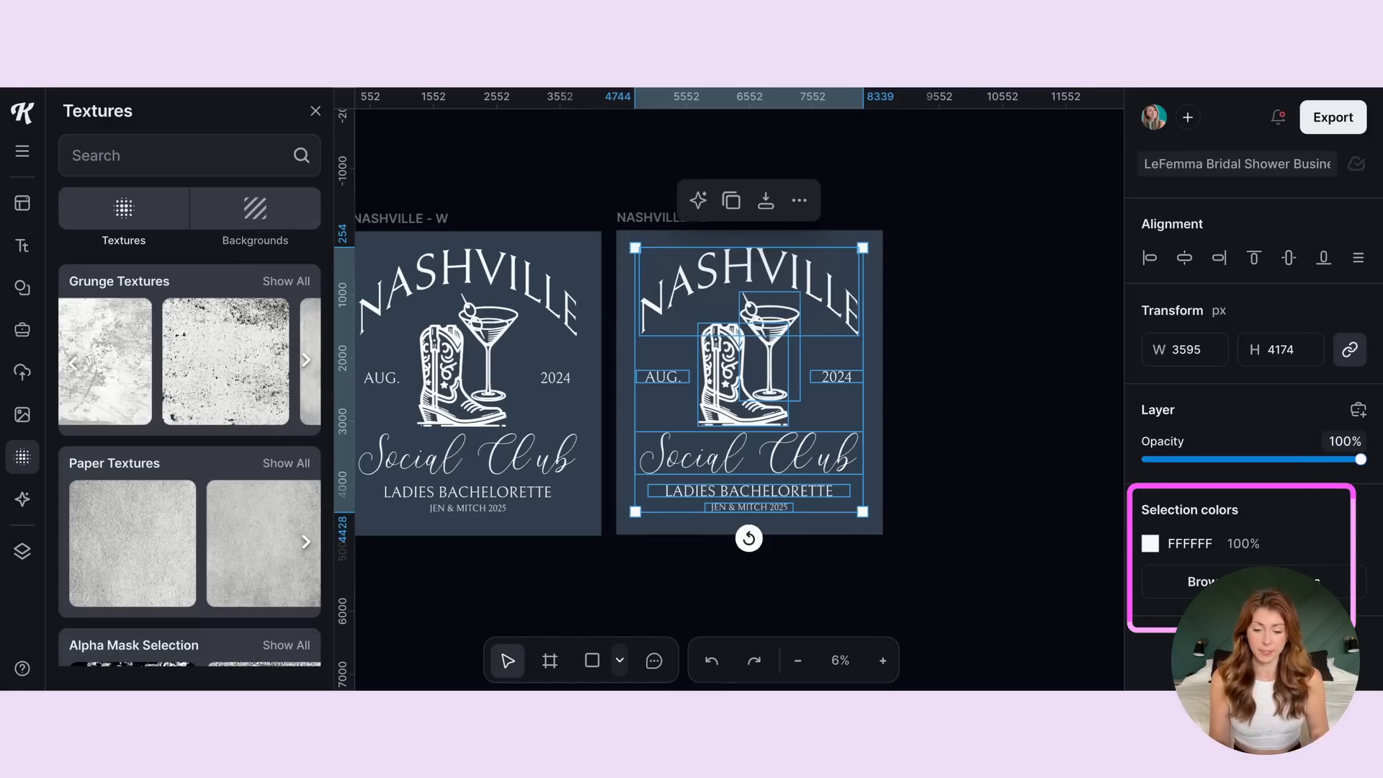
left_click(1150, 543)
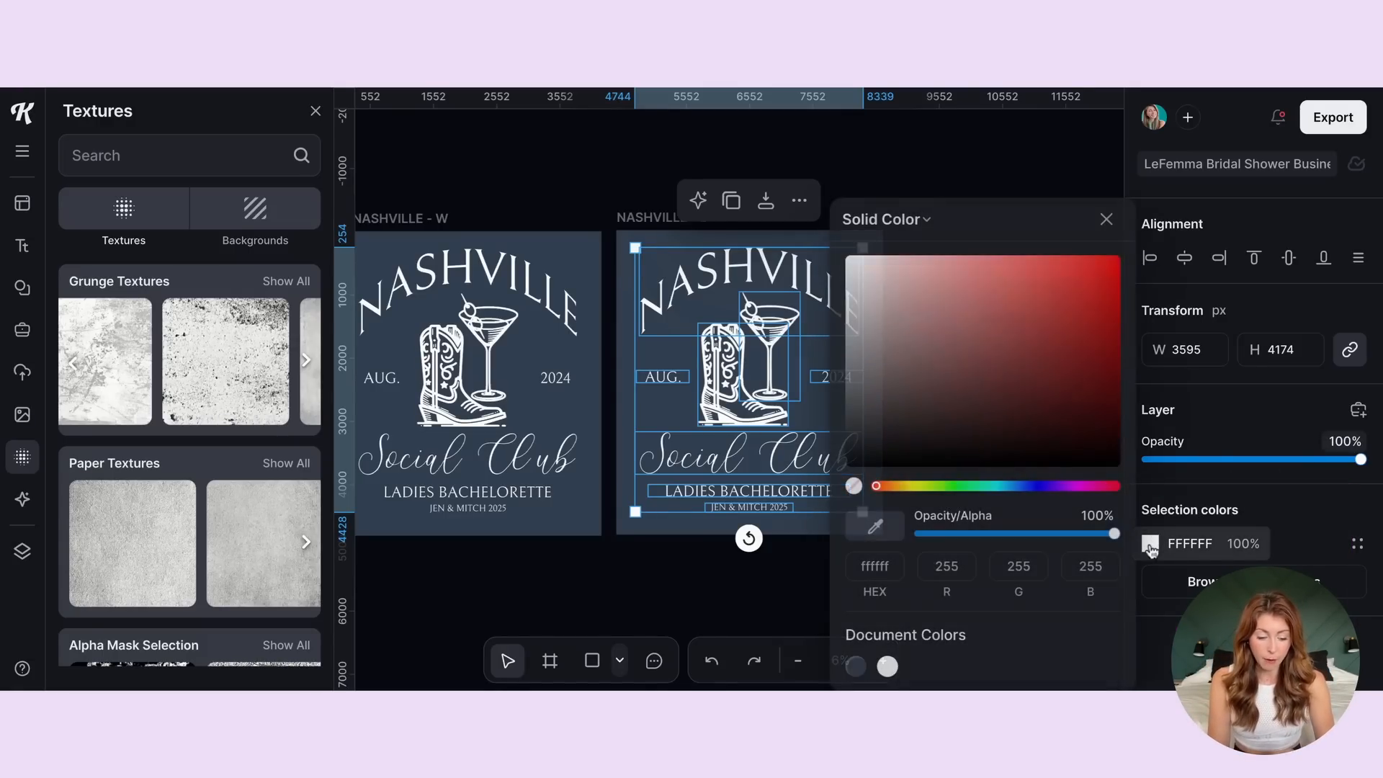
left_click_drag(932, 326, 846, 469)
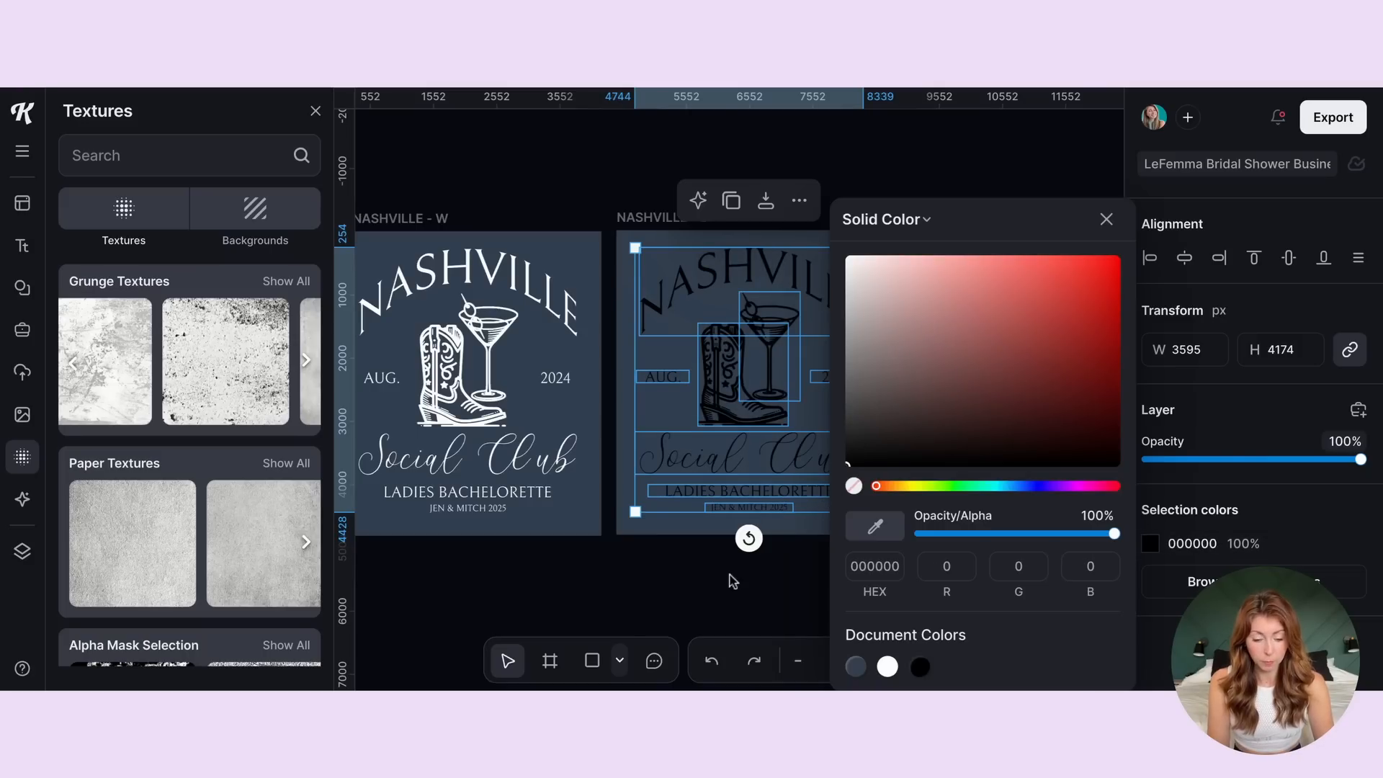
left_click(716, 590)
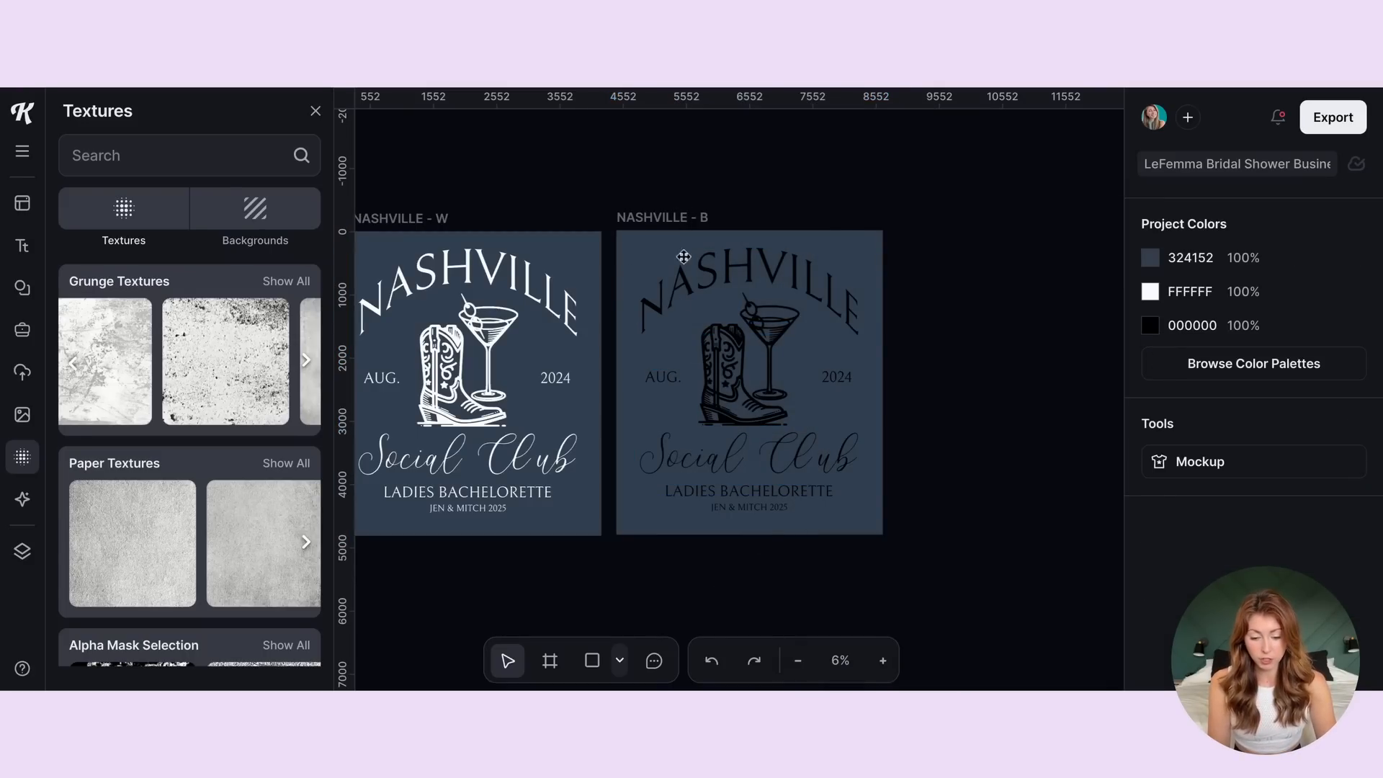
- Set the NASHVILLE - B artboard's background colour to white (FFFFFF)
left_click(676, 218)
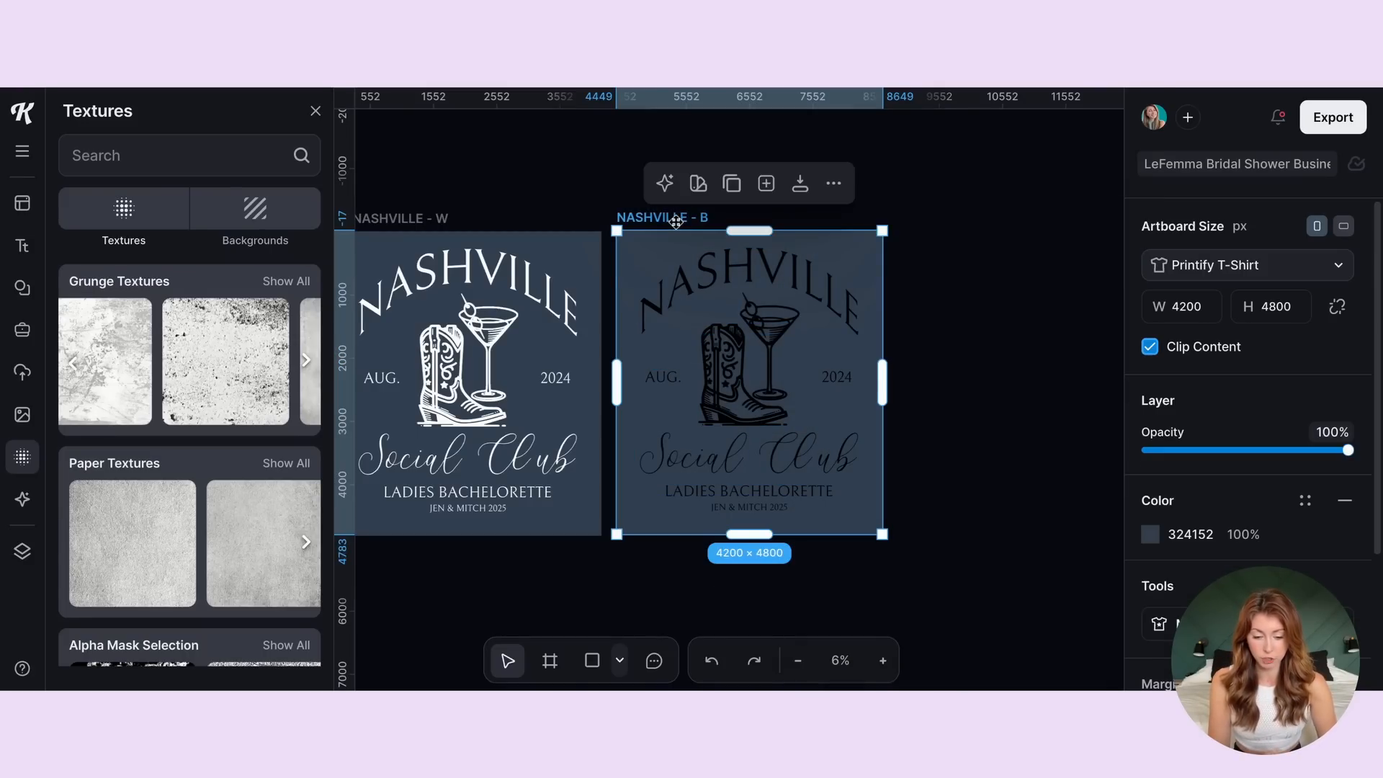
left_click(1154, 540)
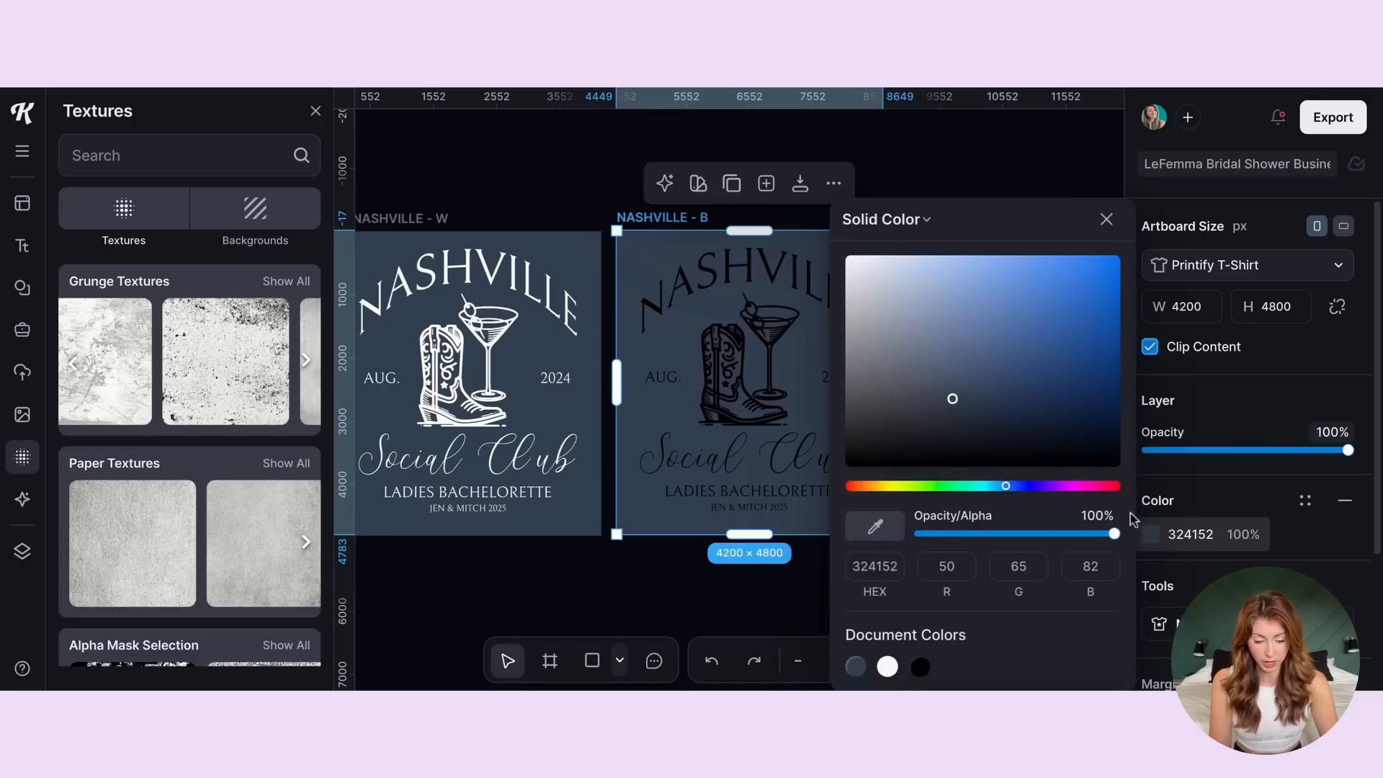
left_click_drag(961, 292, 842, 251)
left_click(1008, 165)
- Draw a new artboard of about 4396 × 3438 px below the NASHVILLE - W artboard
scroll(918, 322, "left", 2)
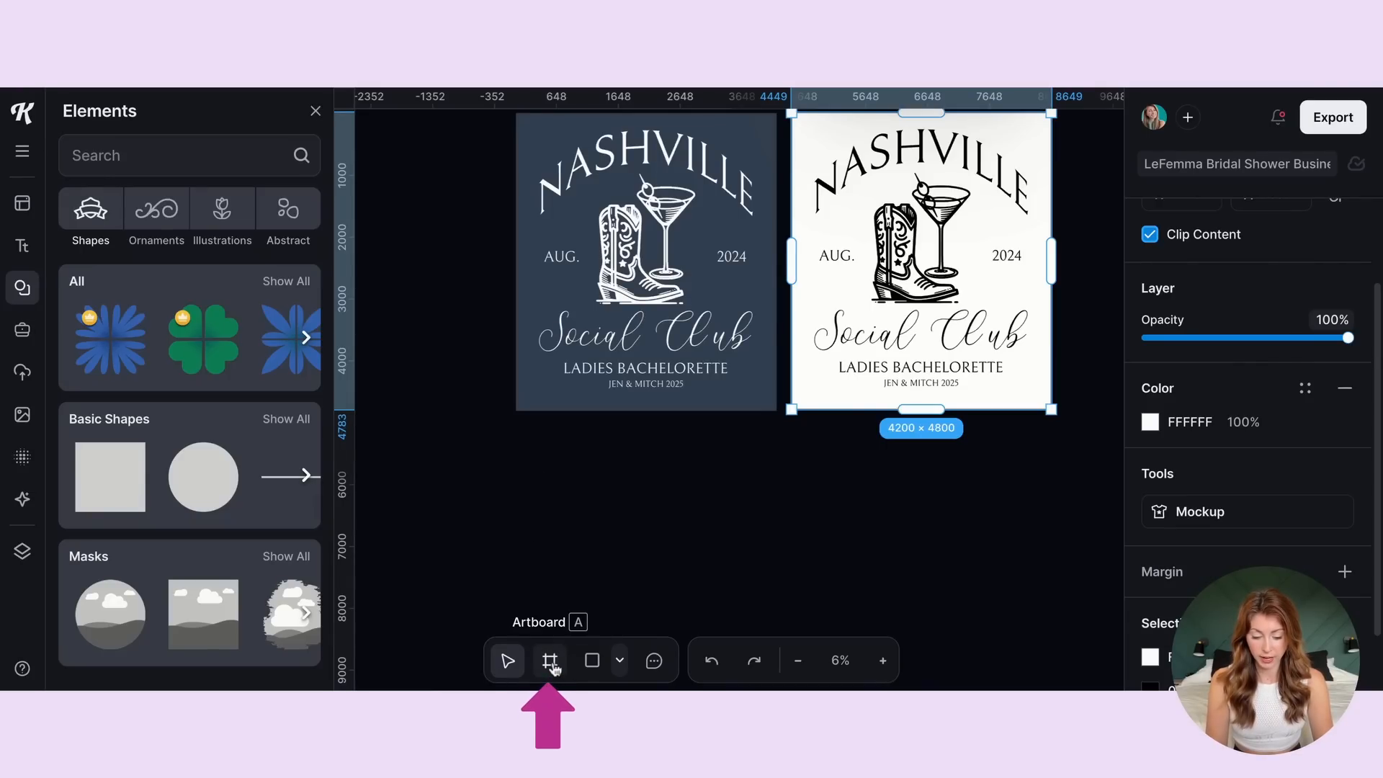
left_click(552, 661)
left_click_drag(528, 435, 791, 644)
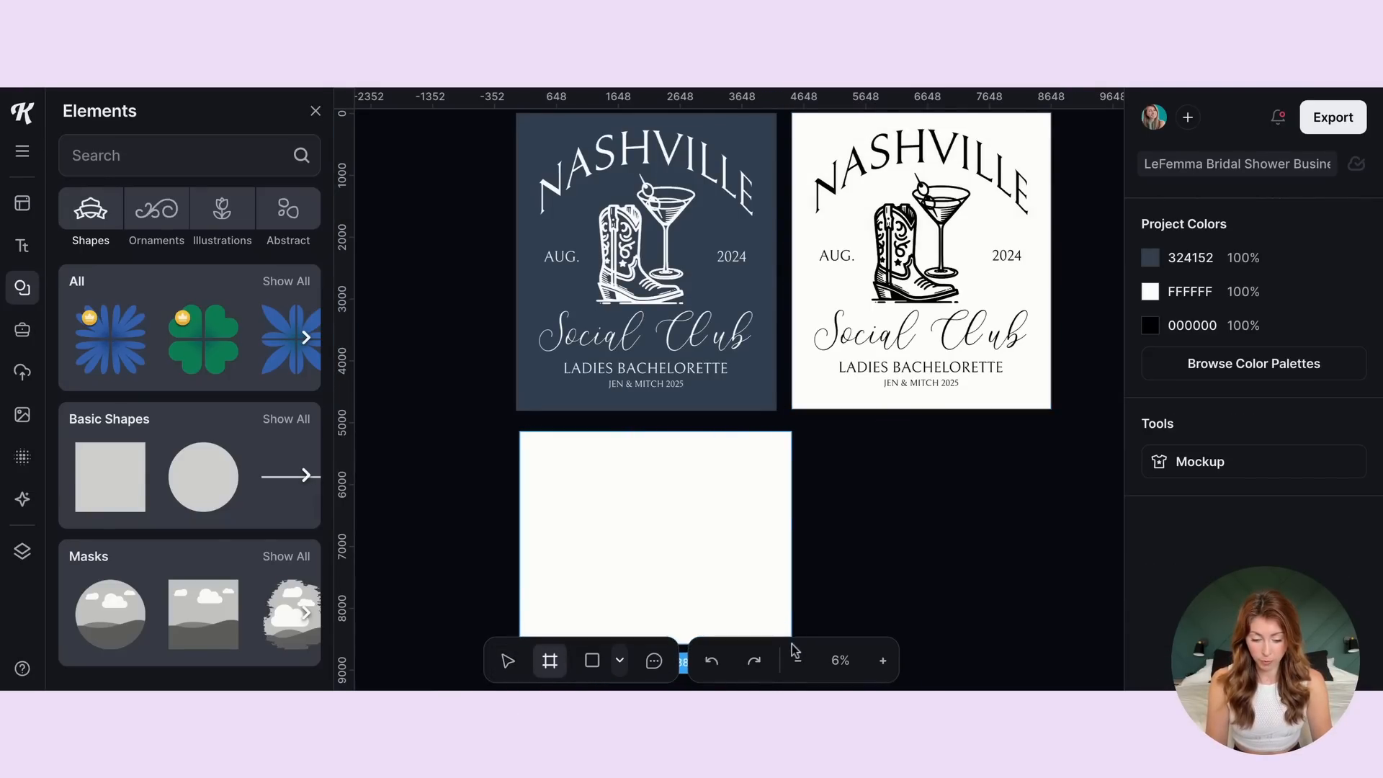
scroll(715, 445, "down", 2)
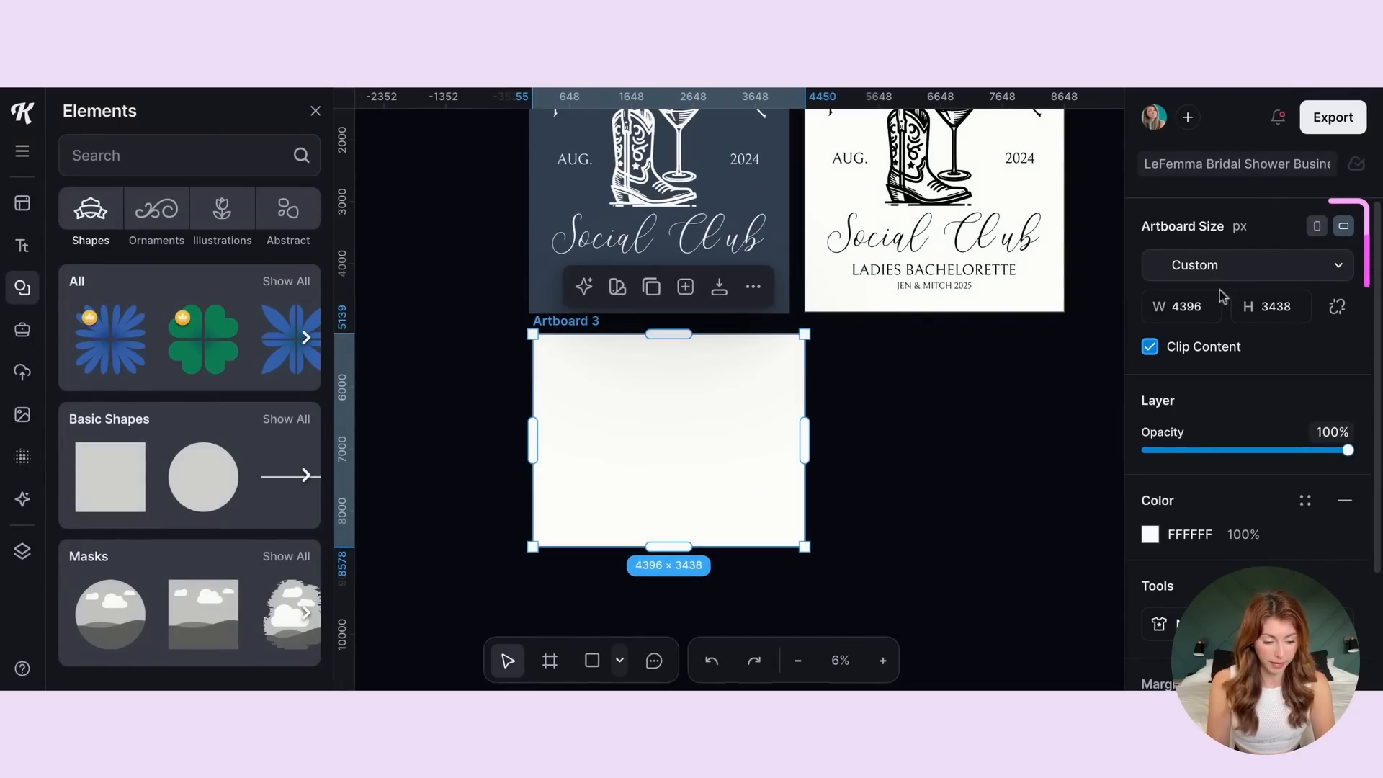
- Set the new artboard's size to 2700 px wide by 2700 px high and deselect it
left_click(1205, 307)
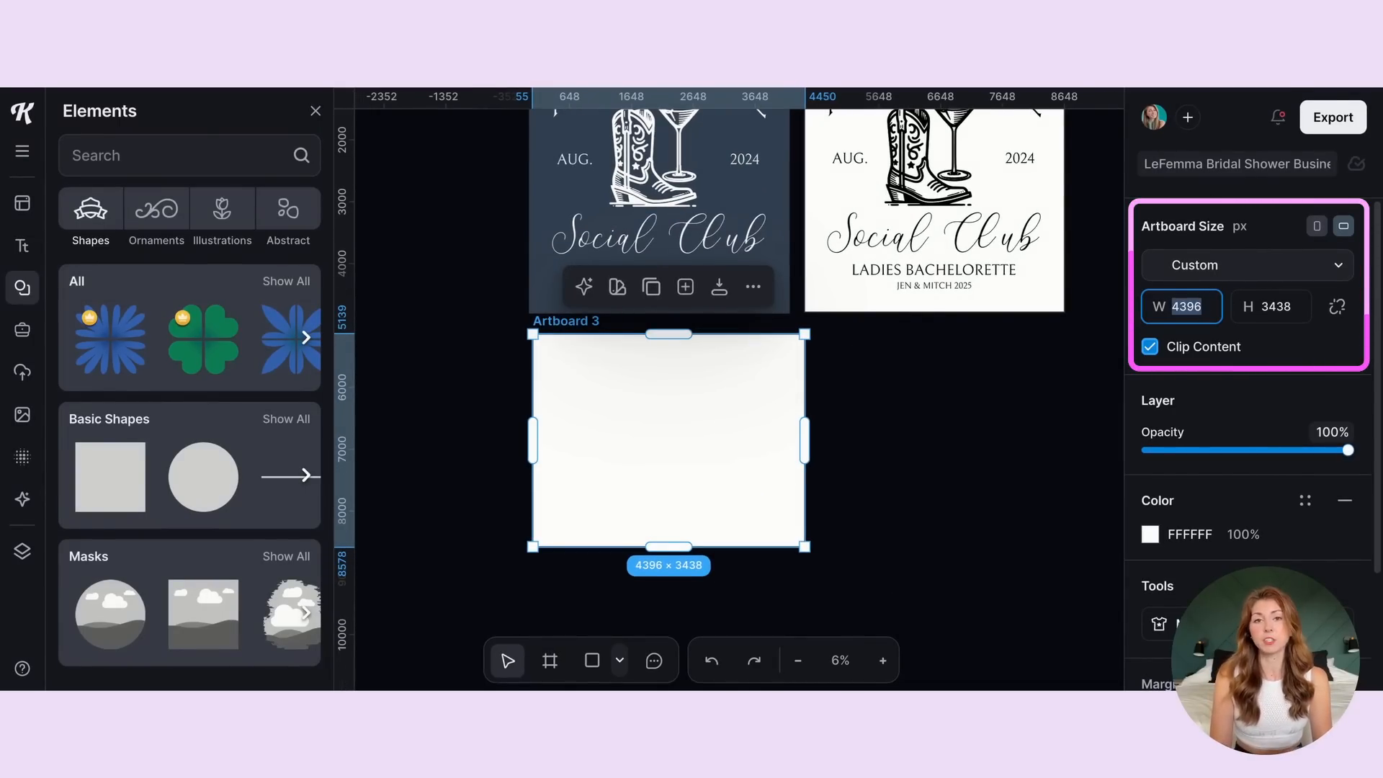
type("2700")
key("Tab")
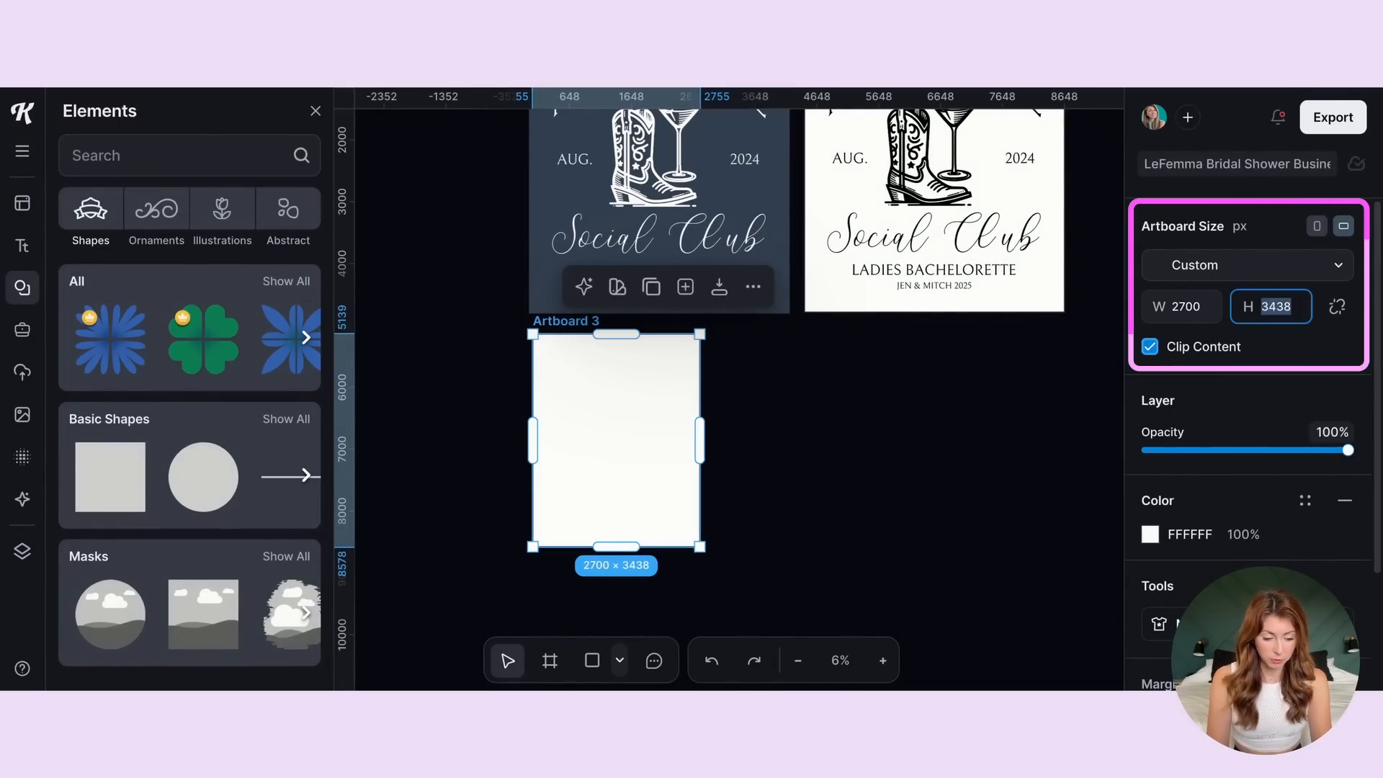
type("2700")
key("Return")
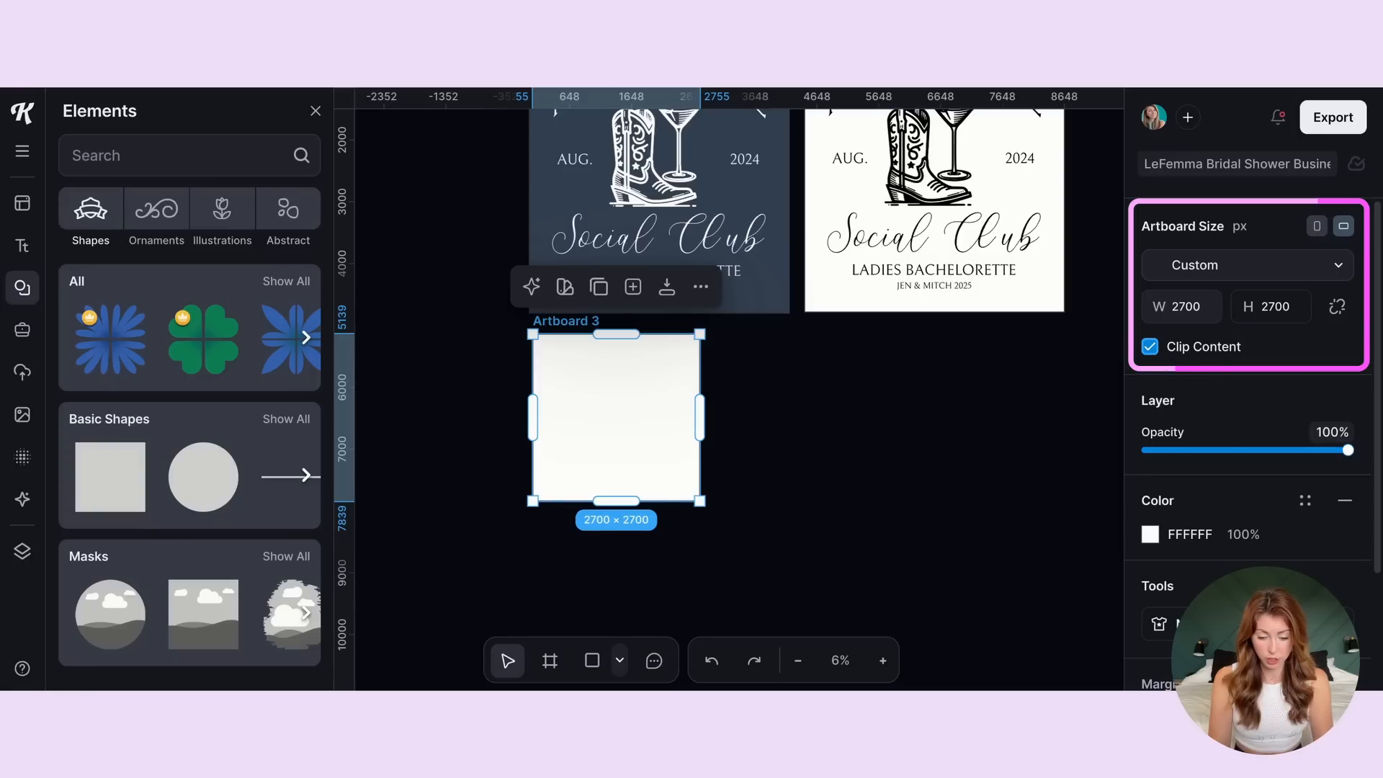
left_click(814, 436)
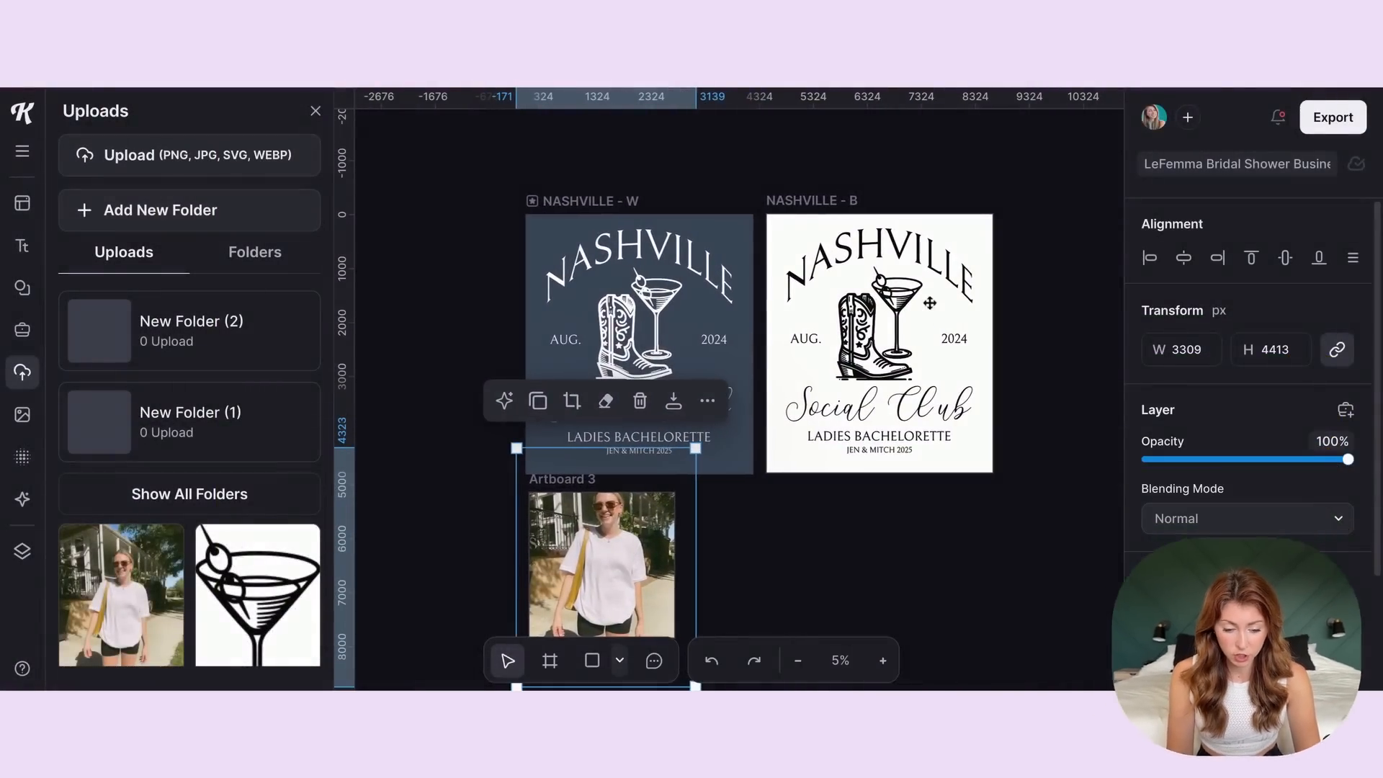
- Group the black NASHVILLE - B design and place a pasted copy over the photo on Artboard 3
left_click_drag(1000, 207, 810, 486)
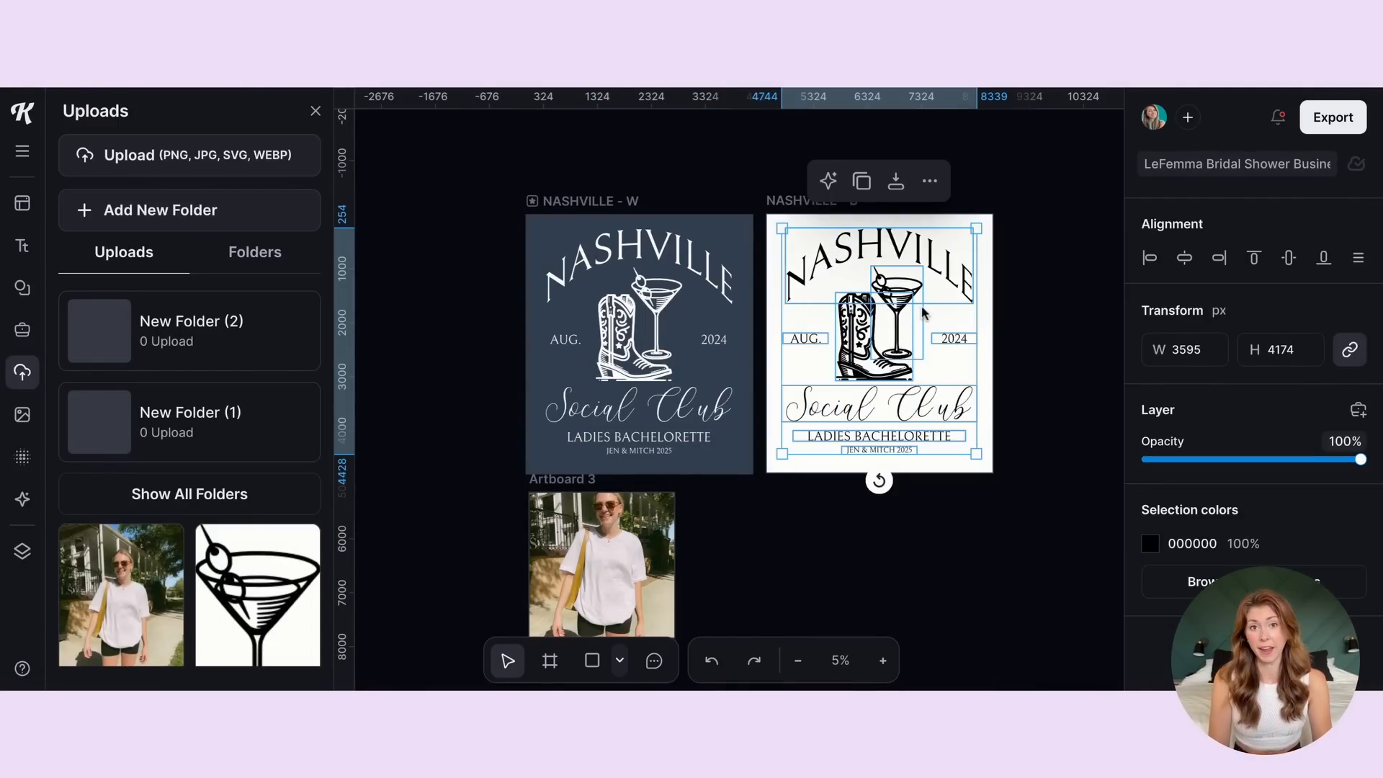
key("super+g")
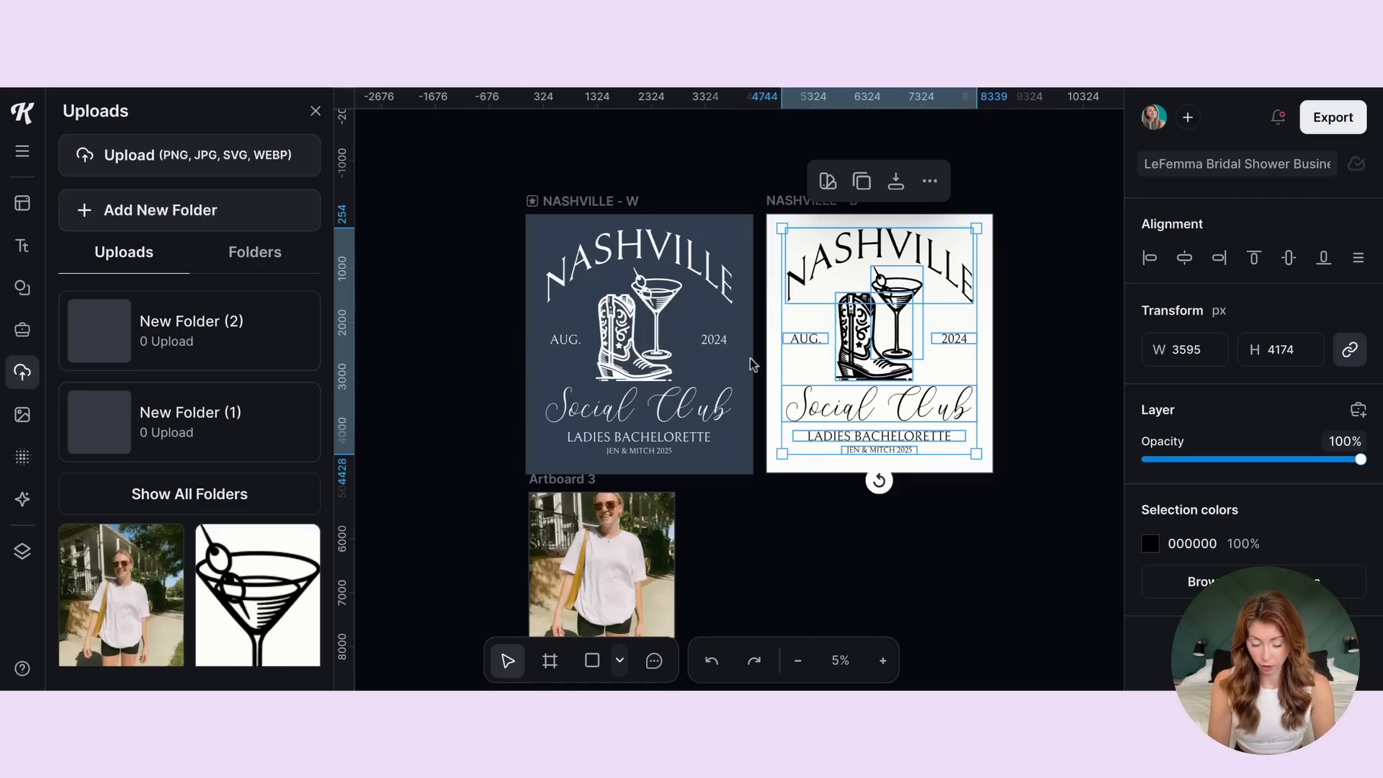
left_click(623, 554)
scroll(611, 569, "down", 3)
key("super+v")
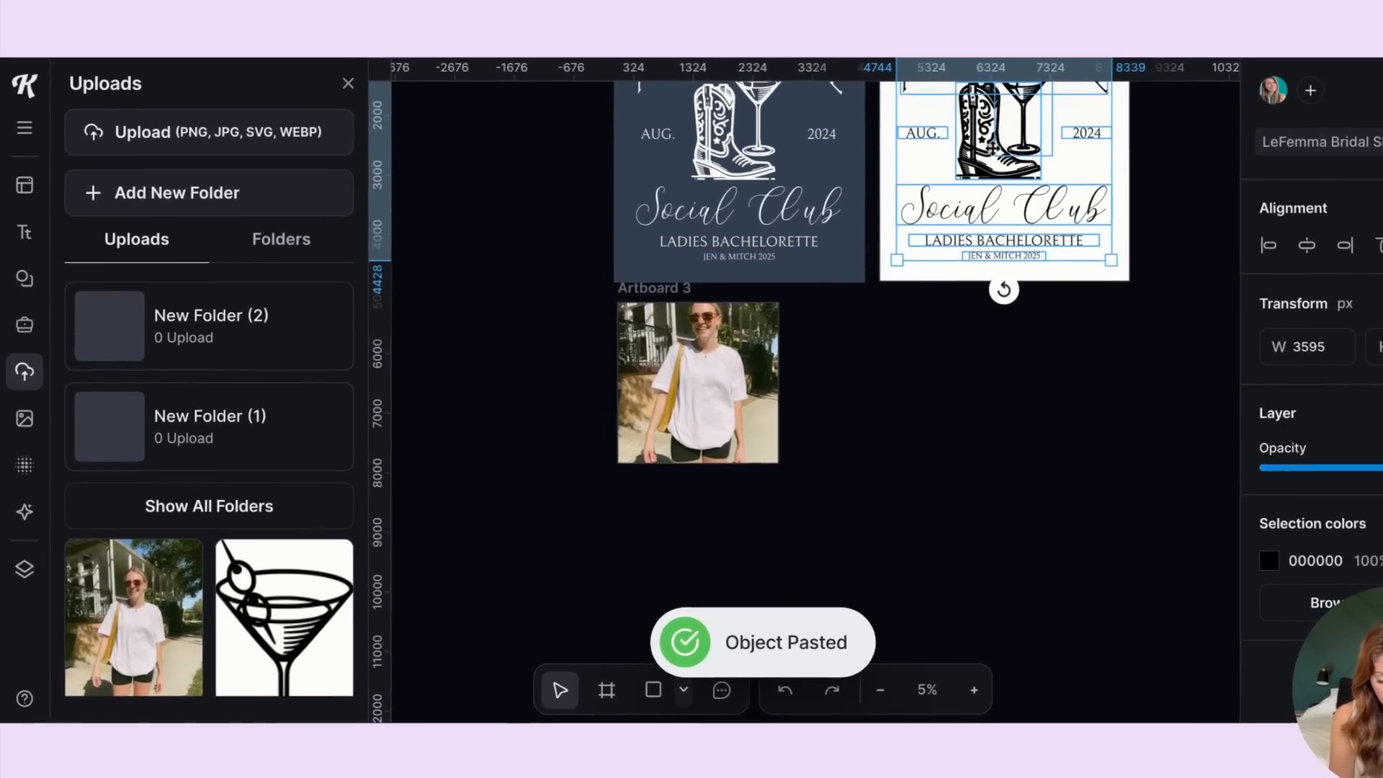
left_click_drag(899, 175, 630, 409)
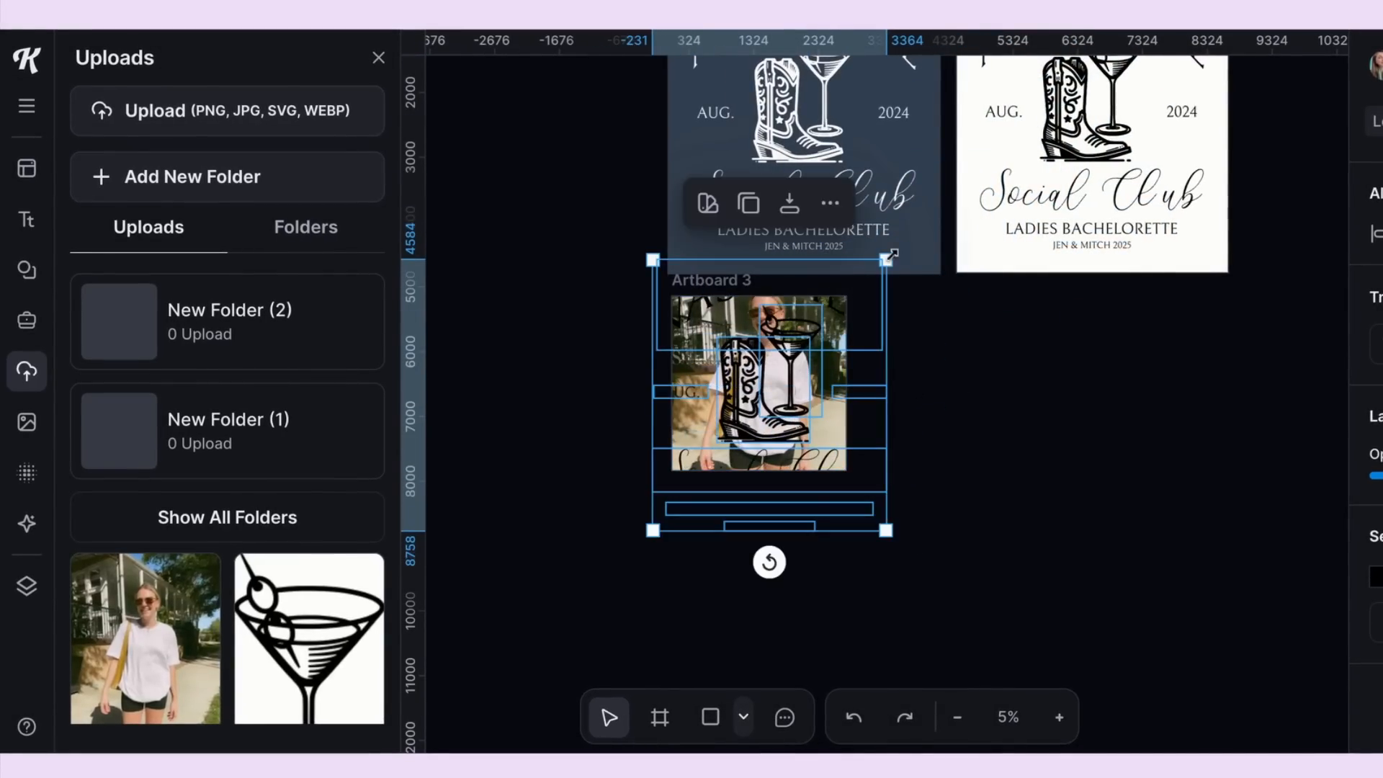
- Scale the pasted design to about 932 × 1082 px, position it on the woman's shirt on Artboard 3, and deselect it
left_click_drag(886, 258, 742, 421)
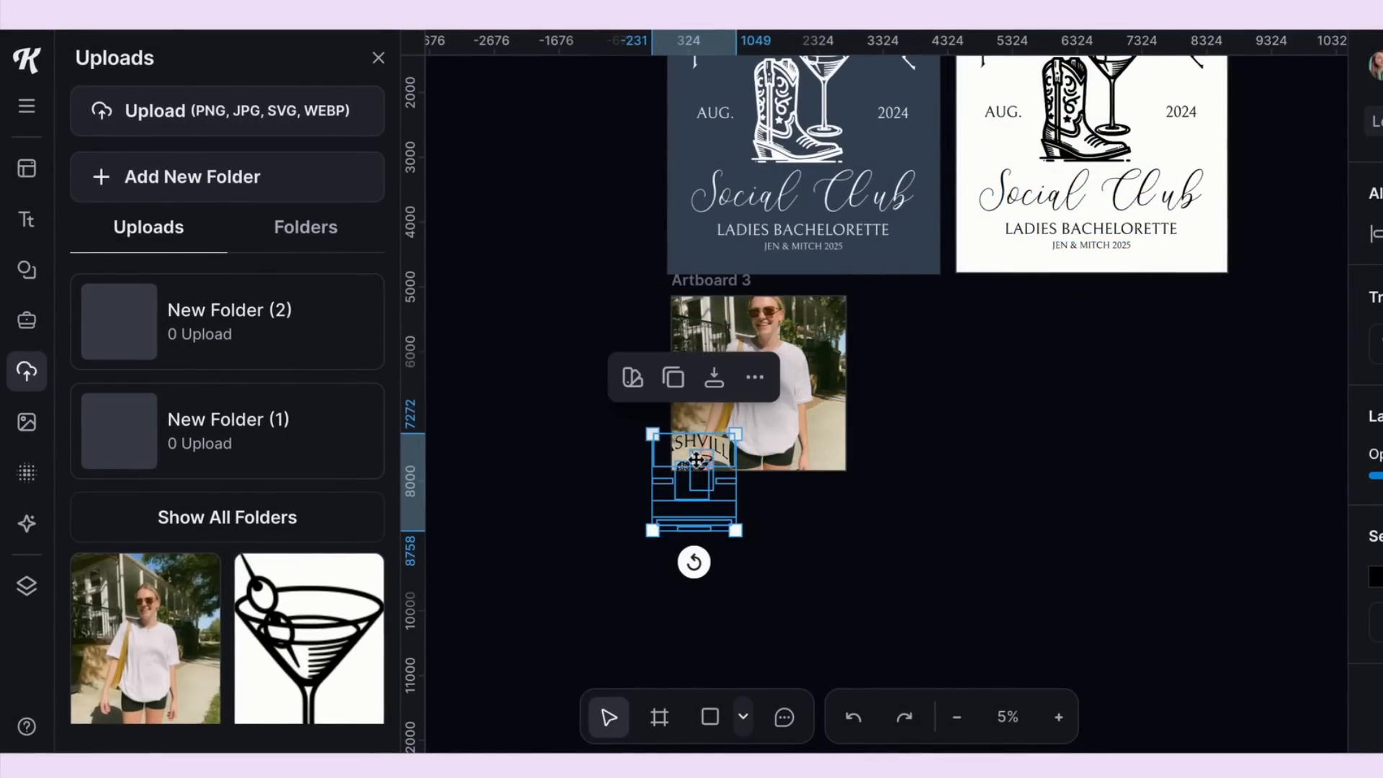
key("Escape")
key("ctrl+z")
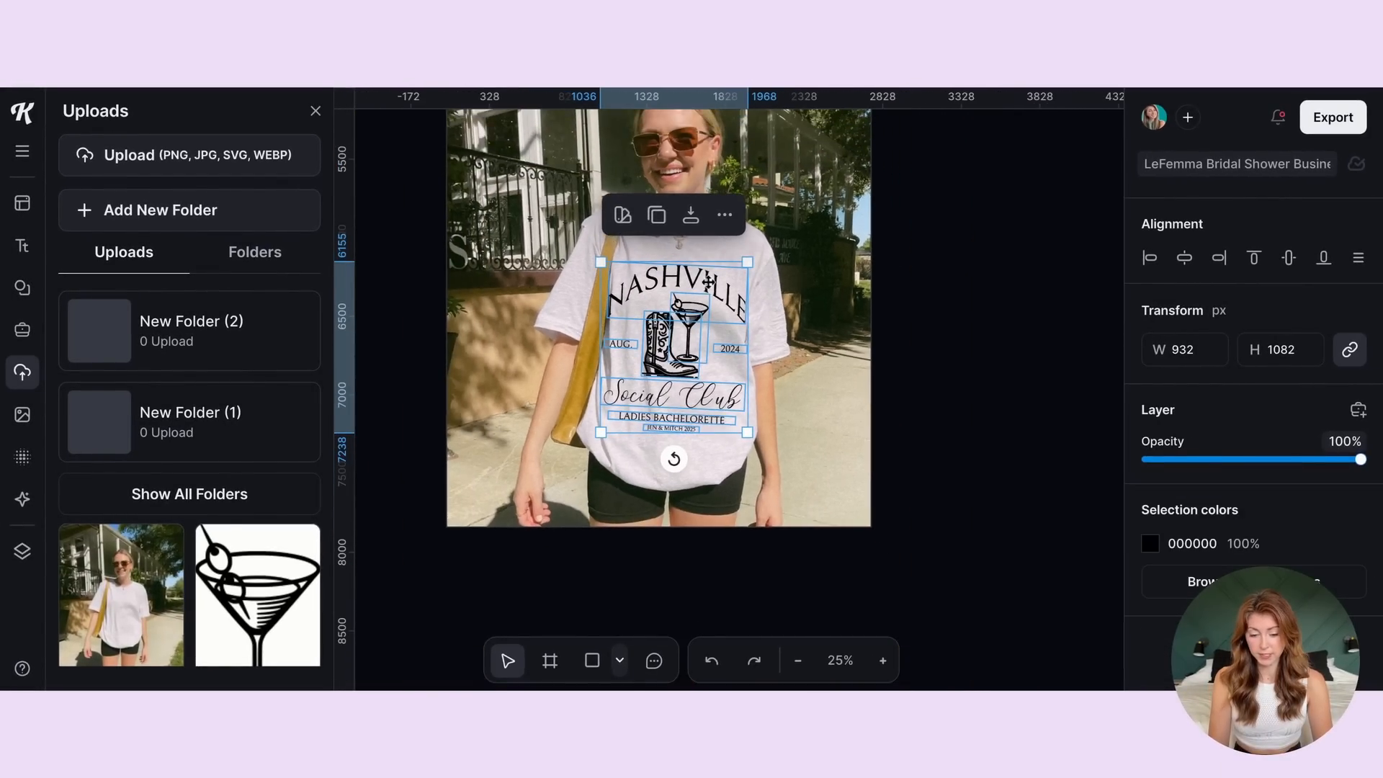
left_click(882, 331)
scroll(883, 331, "down", 5)
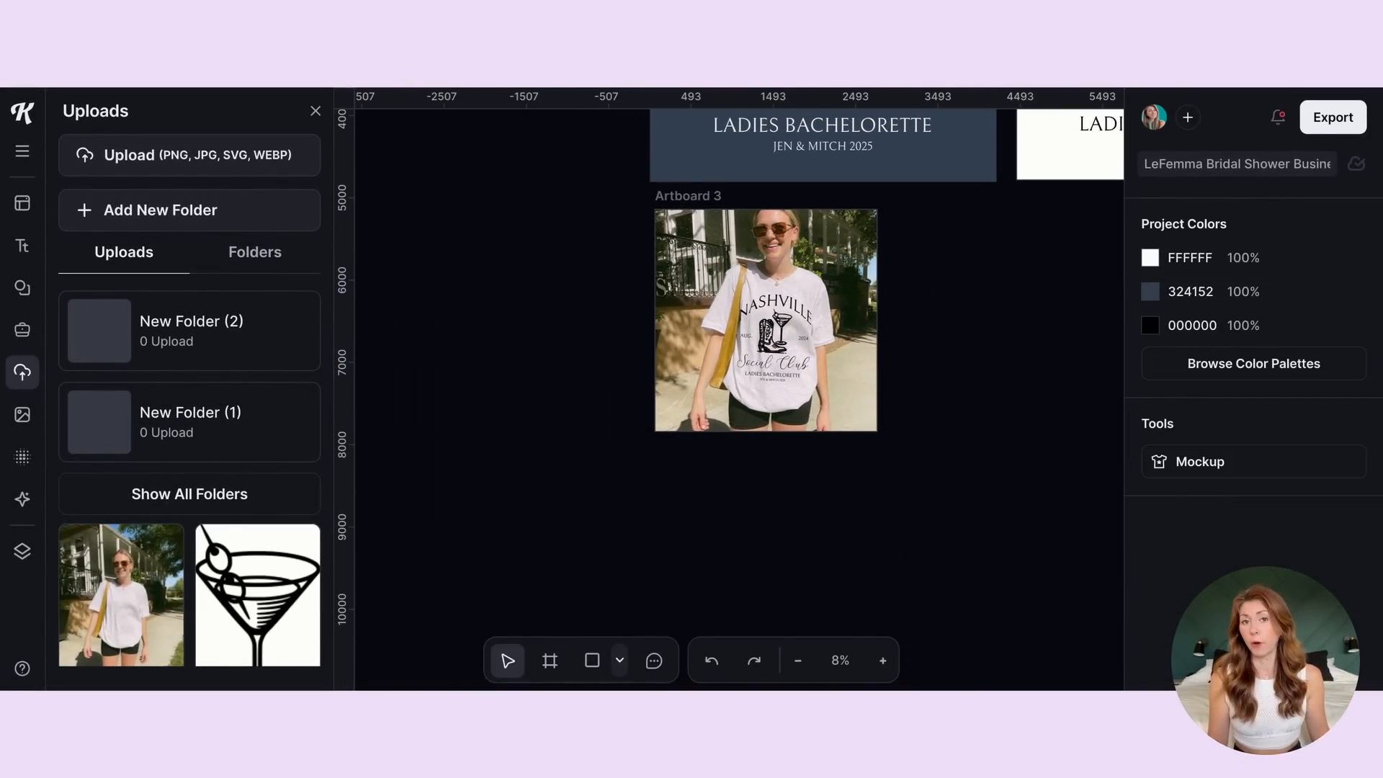
- Duplicate Artboard 3 directly to its right and delete the copy's photo and design to leave it blank
scroll(739, 388, "right", 2)
scroll(739, 389, "up", 1)
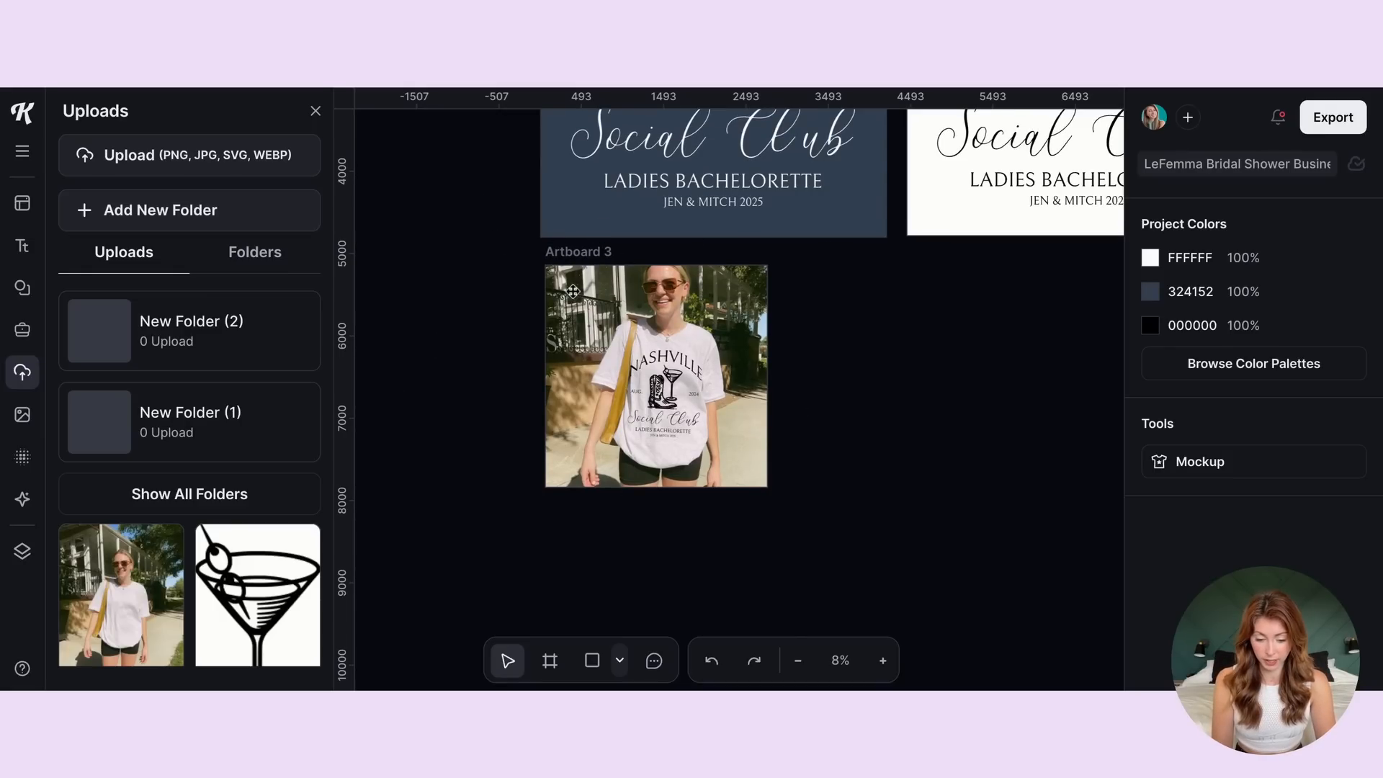
left_click_drag(571, 254, 944, 450)
left_click(804, 290)
key("Delete")
key("Delete")
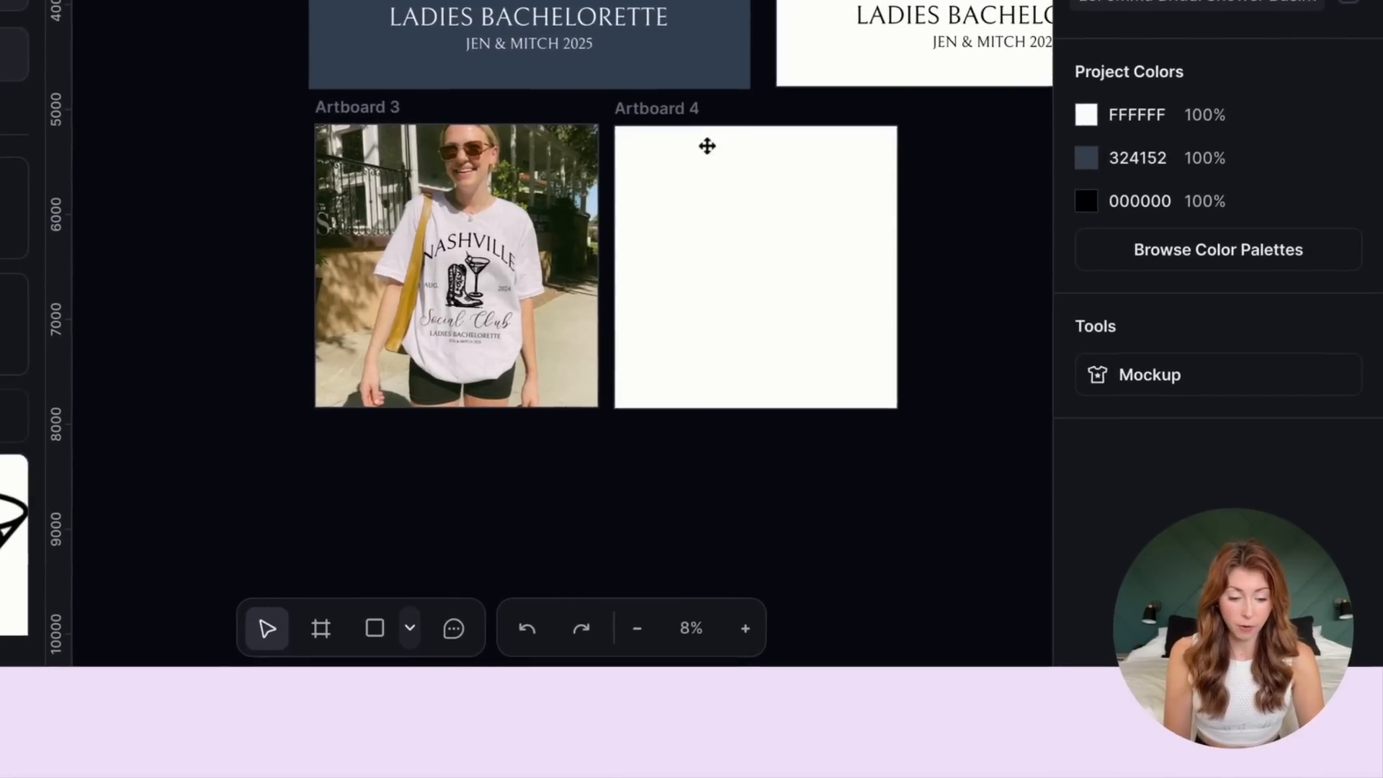
- Duplicate the blank Artboard 4 to its right so the row holds three equal artboards
left_click_drag(830, 254, 1055, 251)
scroll(959, 93, "right", 6)
scroll(959, 93, "up", 3)
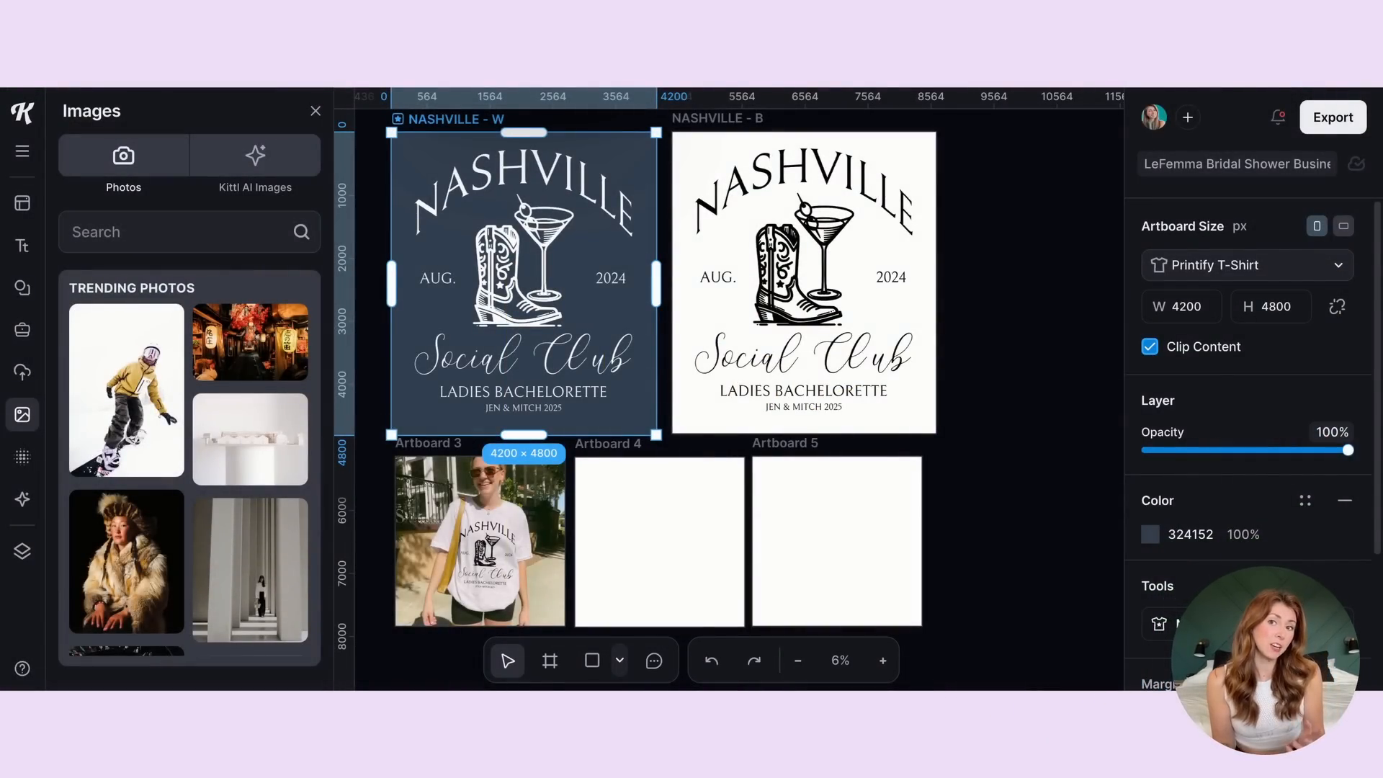
- Open the Mockup tool for the NASHVILLE - W artboard and search the mockups for "shirt"
scroll(1210, 562, "down", 2)
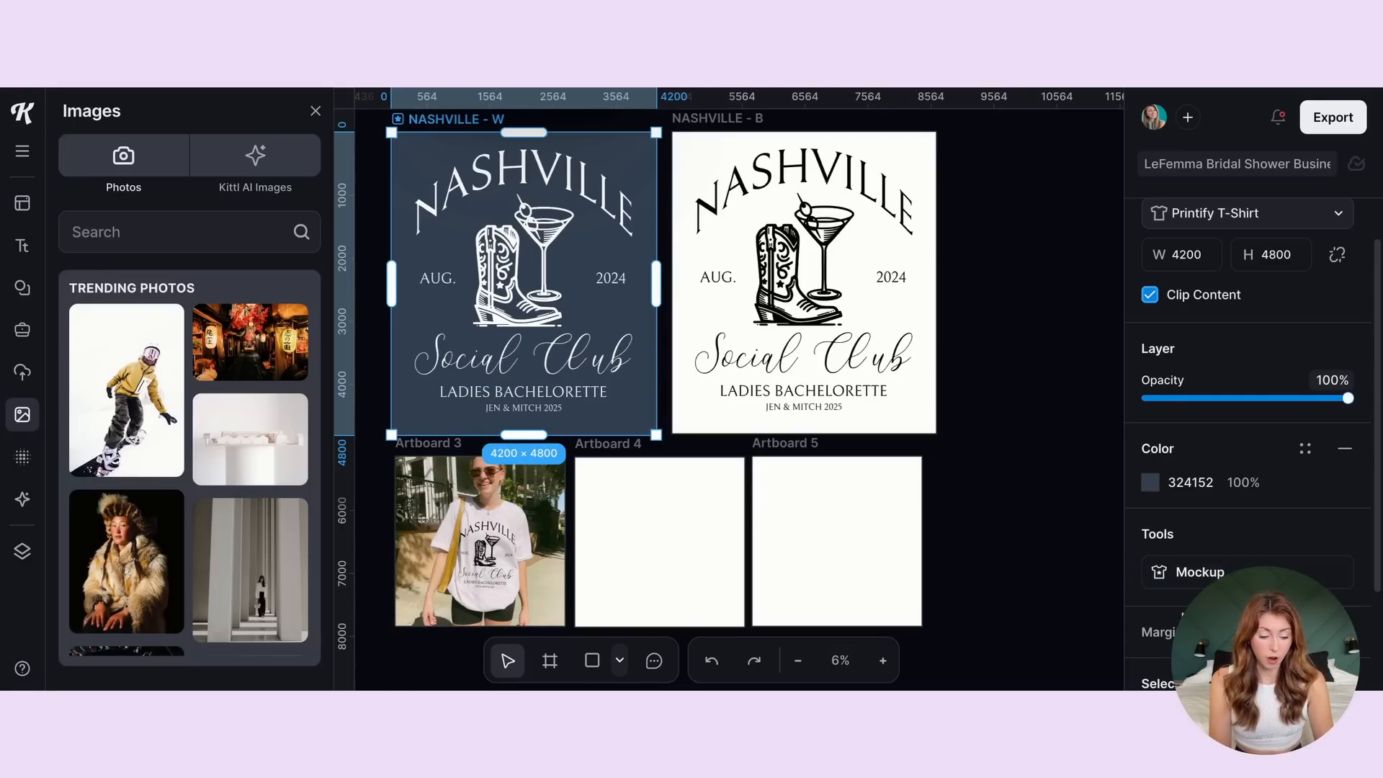
left_click(1199, 576)
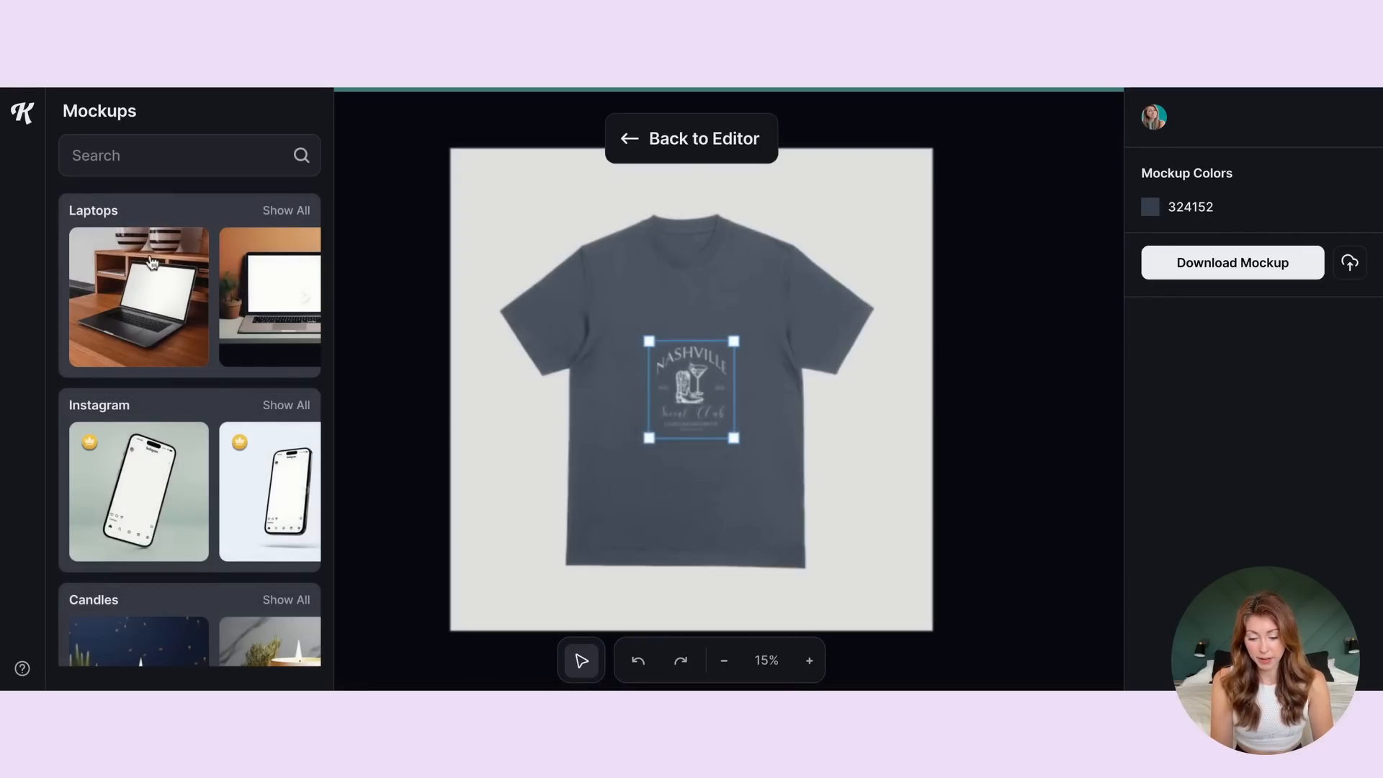
scroll(155, 267, "down", 1)
scroll(152, 263, "down", 5)
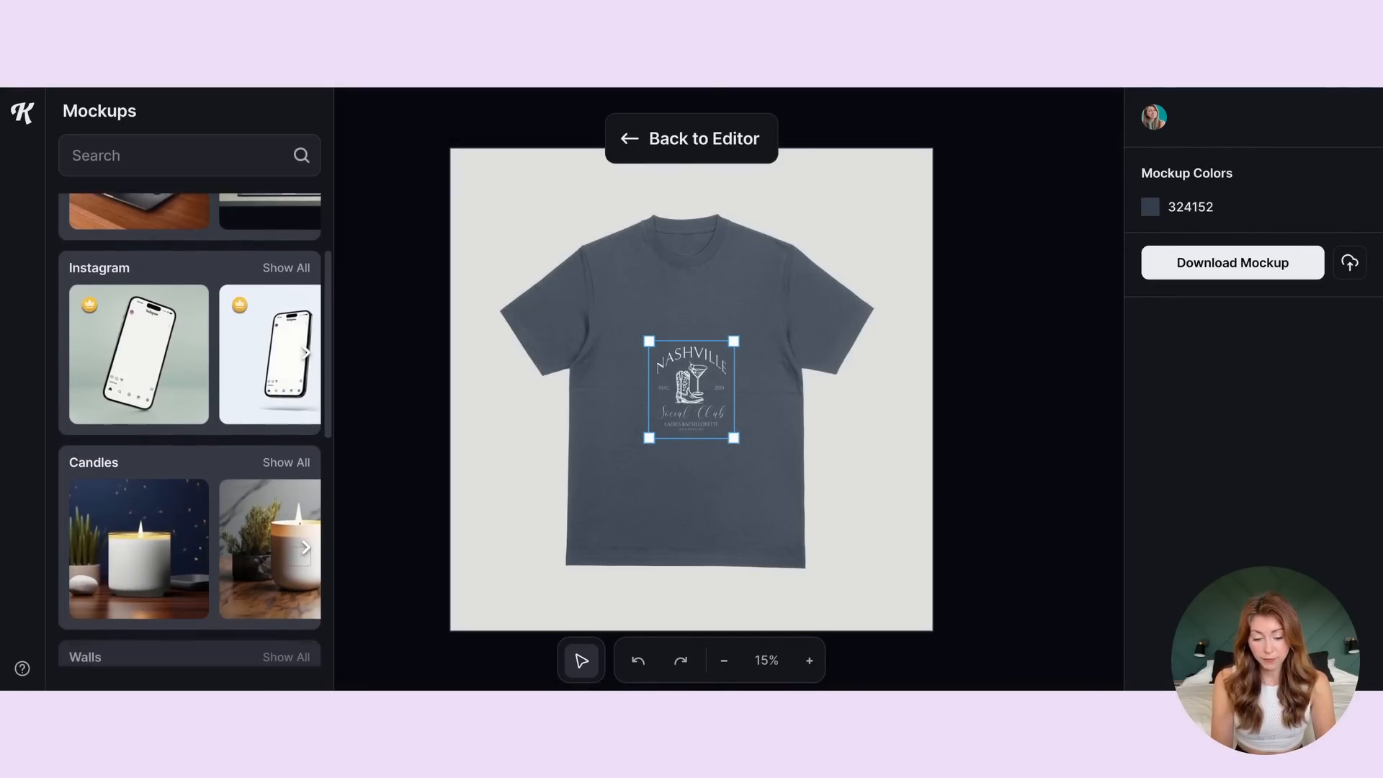
scroll(190, 432, "down", 3)
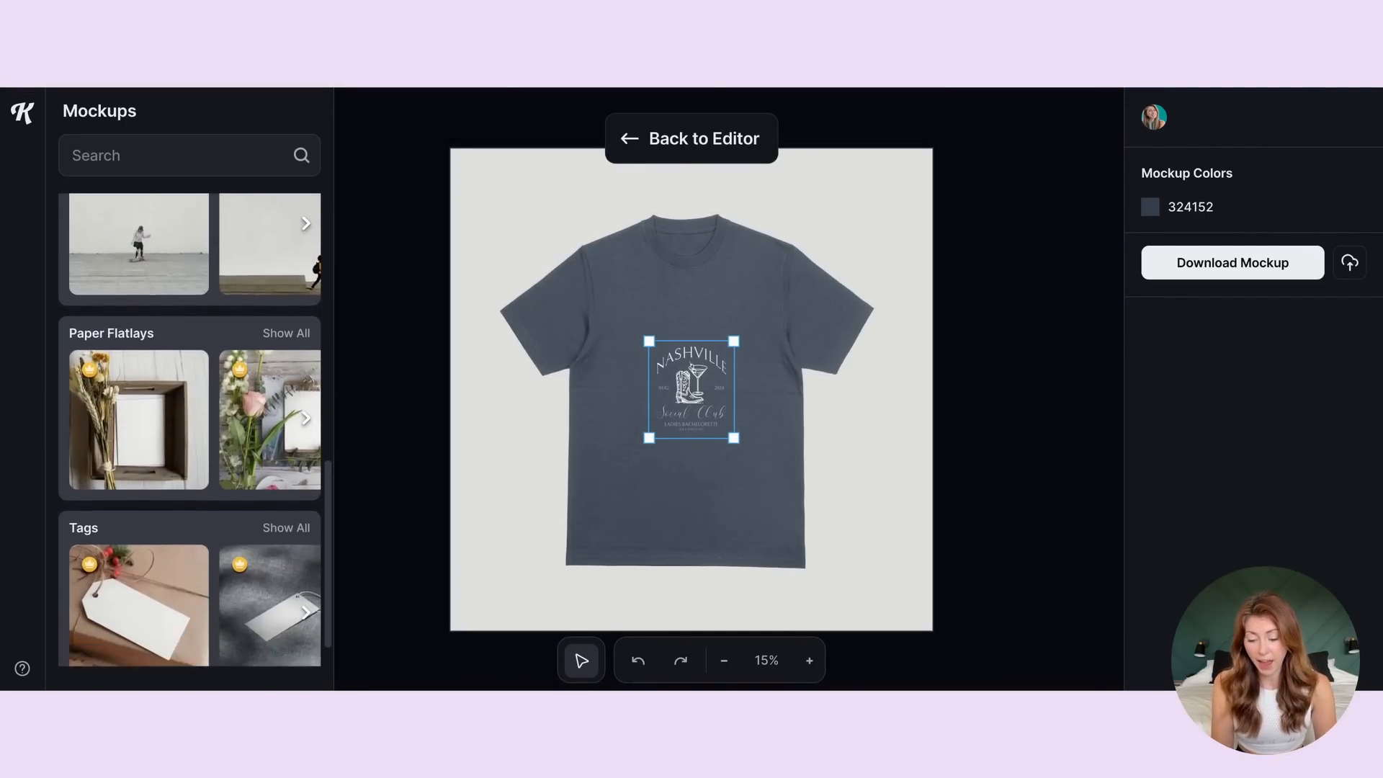
scroll(190, 432, "up", 9)
left_click(149, 144)
type("shirt")
key("Return")
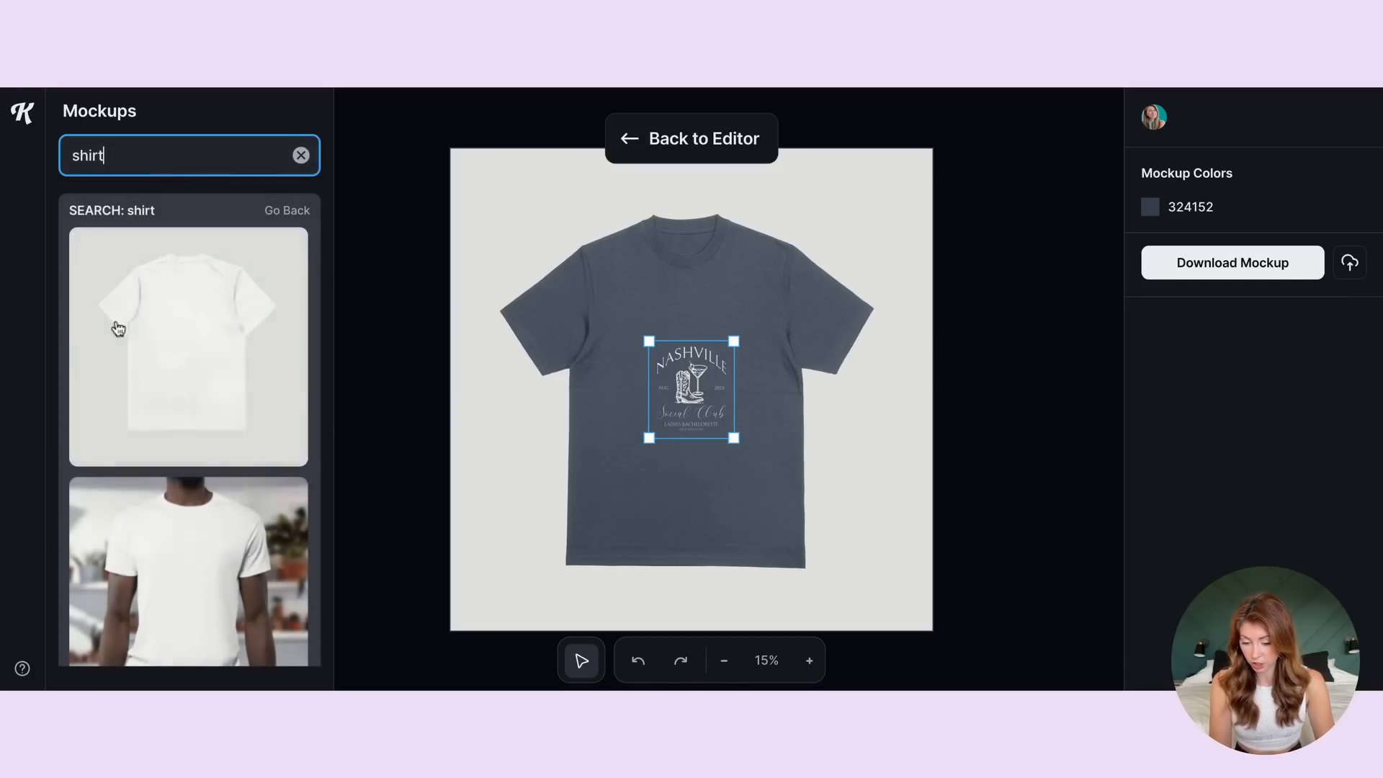
- Apply the mockup of the red-haired woman in an oversized T-shirt against a dark wall
scroll(117, 328, "down", 5)
scroll(118, 329, "down", 5)
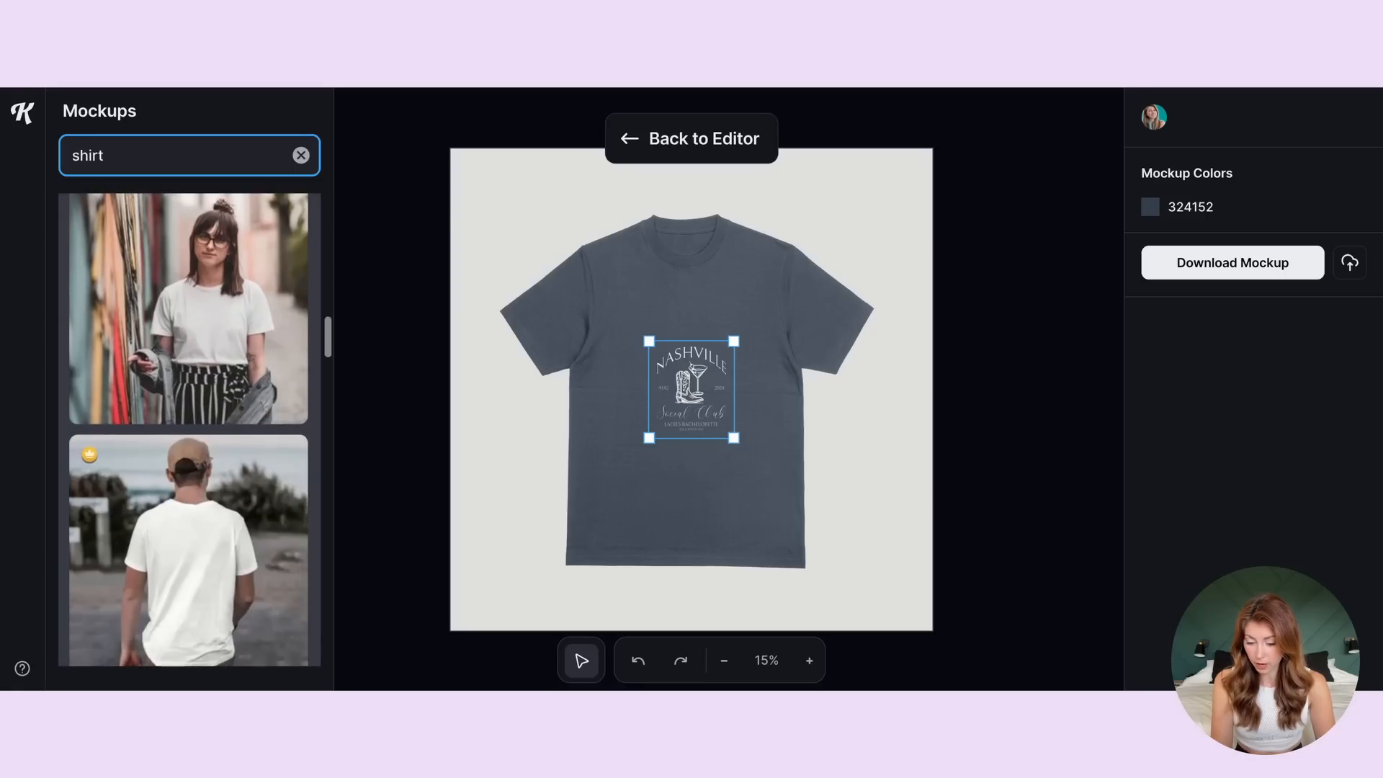
scroll(166, 282, "down", 10)
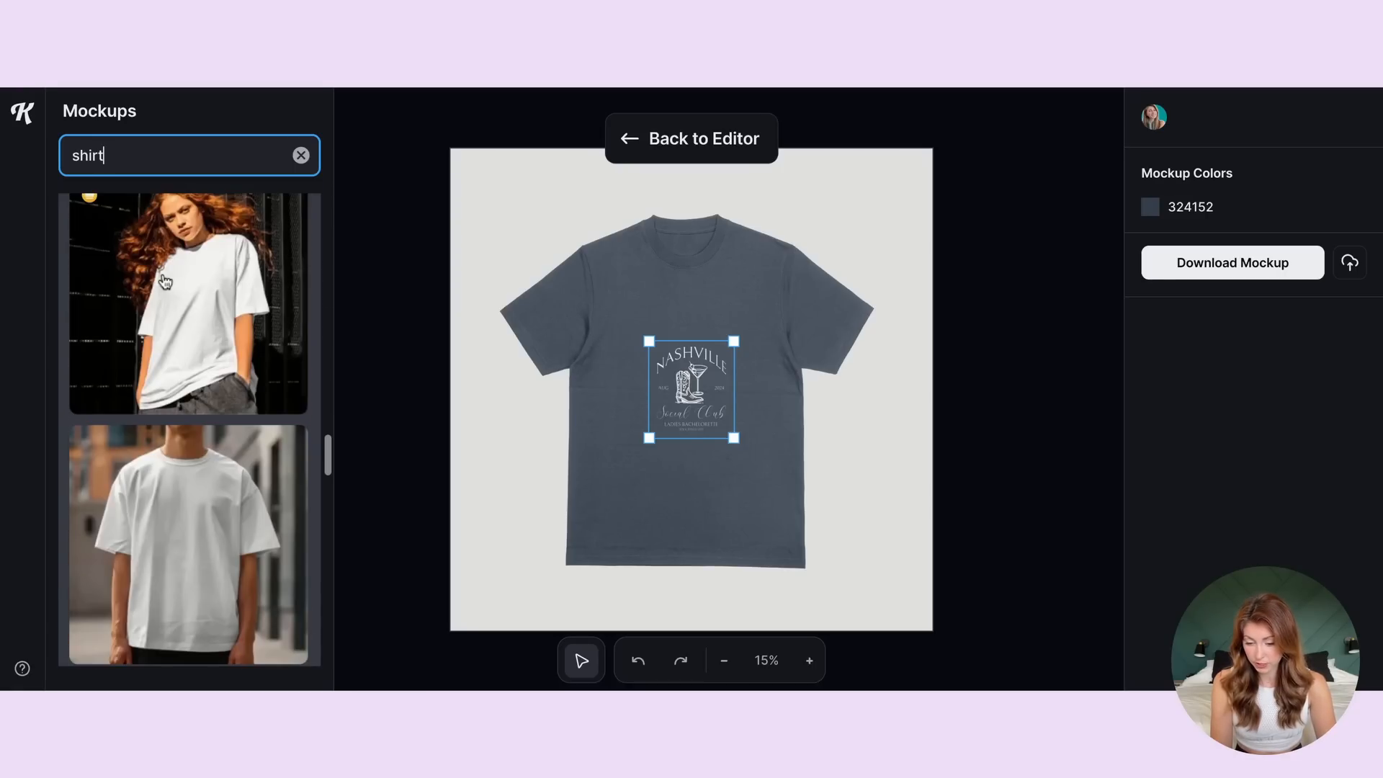
left_click(166, 282)
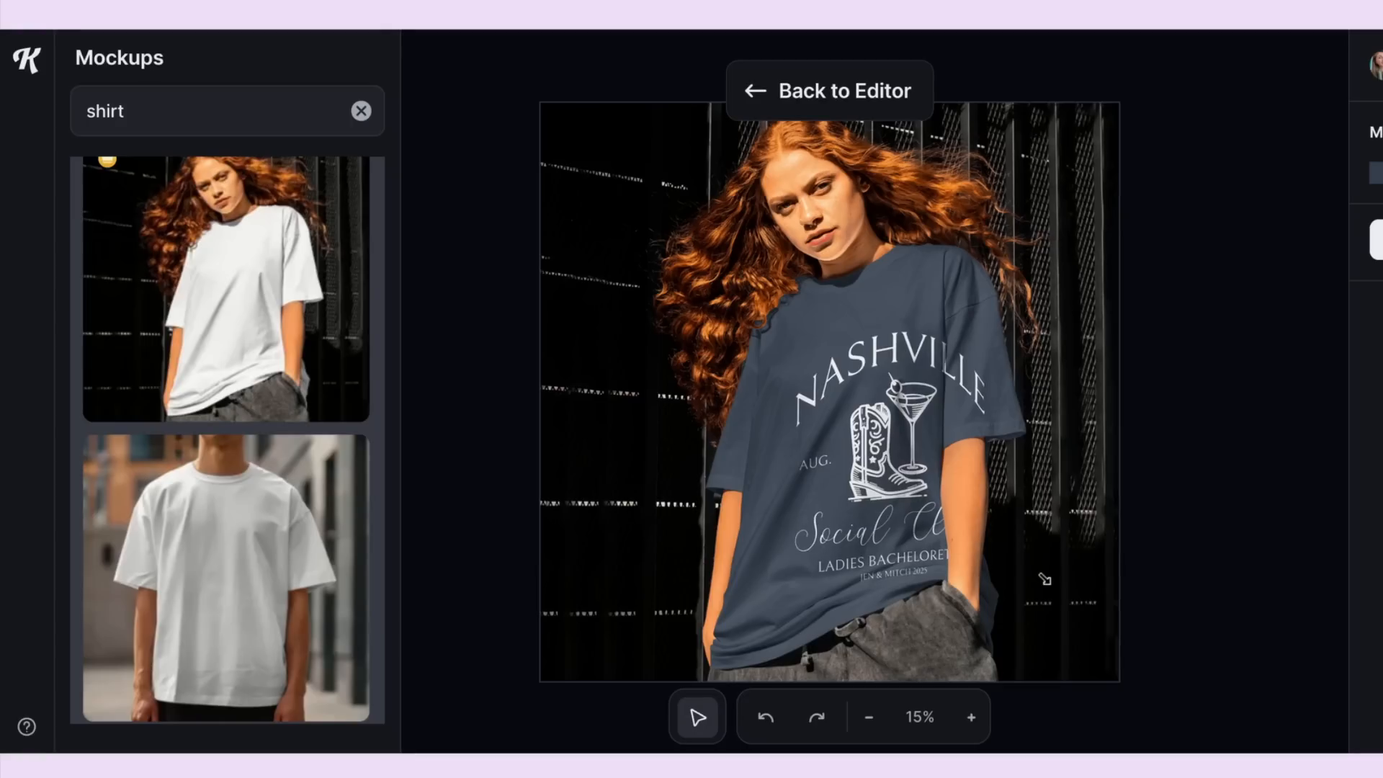
- Scale down the Nashville design on the mockup and position it fully visible on the shirt's chest
left_click_drag(1044, 579, 1023, 559)
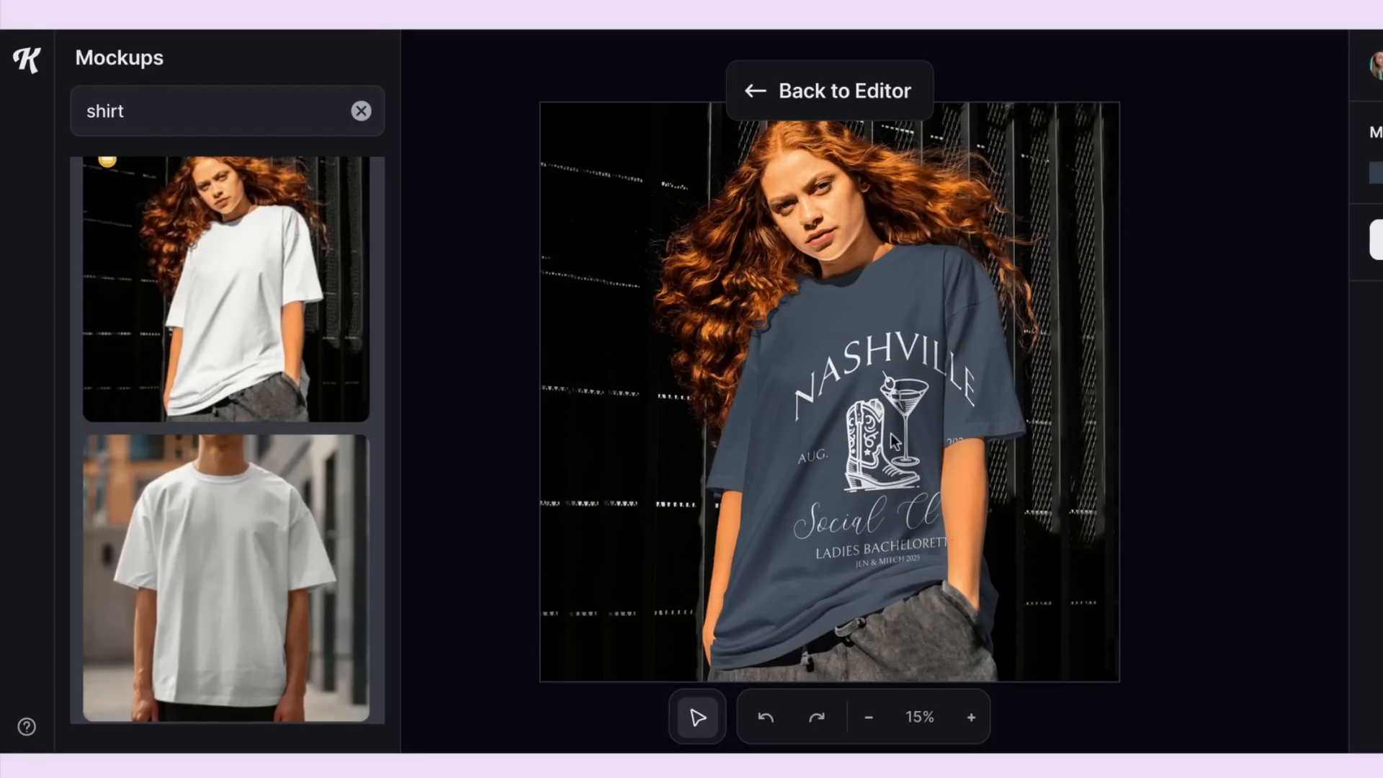
left_click_drag(866, 439, 833, 423)
left_click_drag(957, 291, 940, 311)
left_click_drag(872, 398, 870, 377)
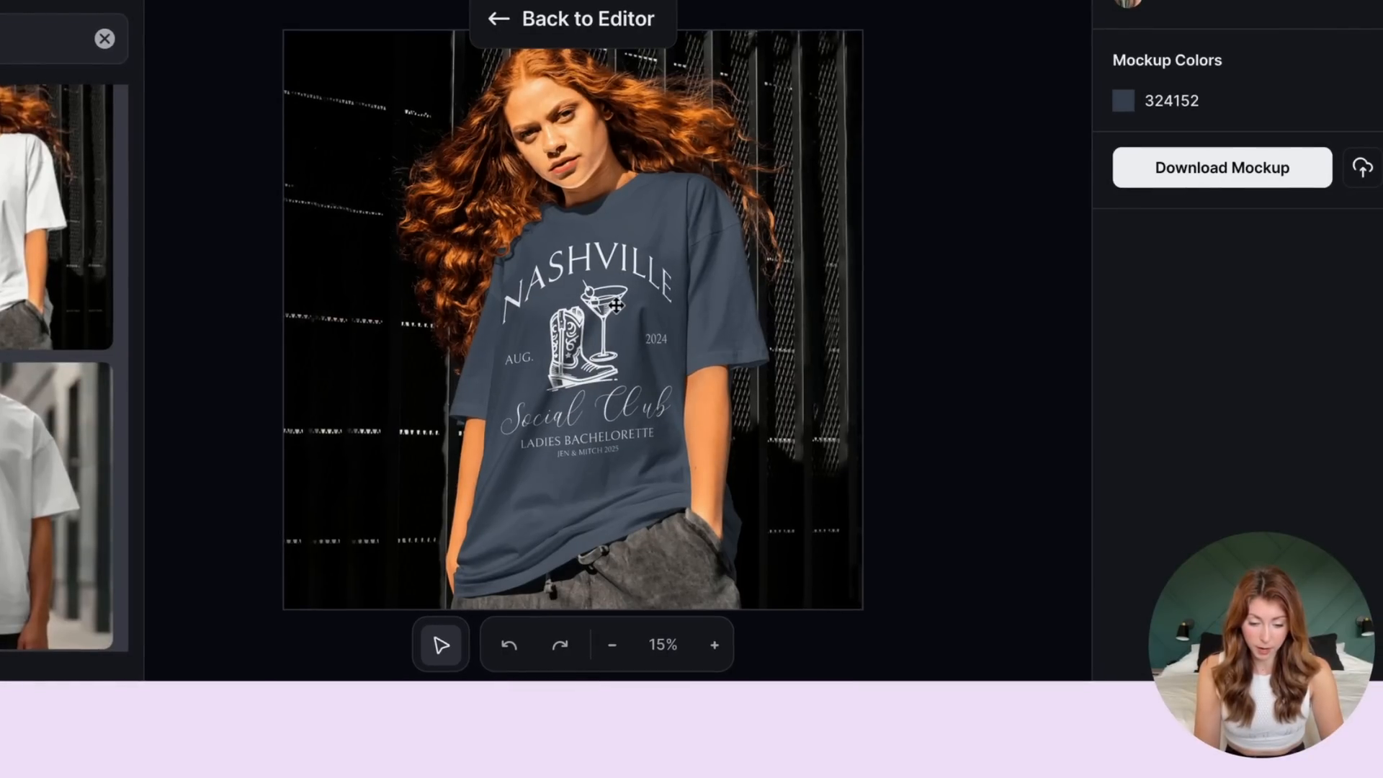
left_click(929, 318)
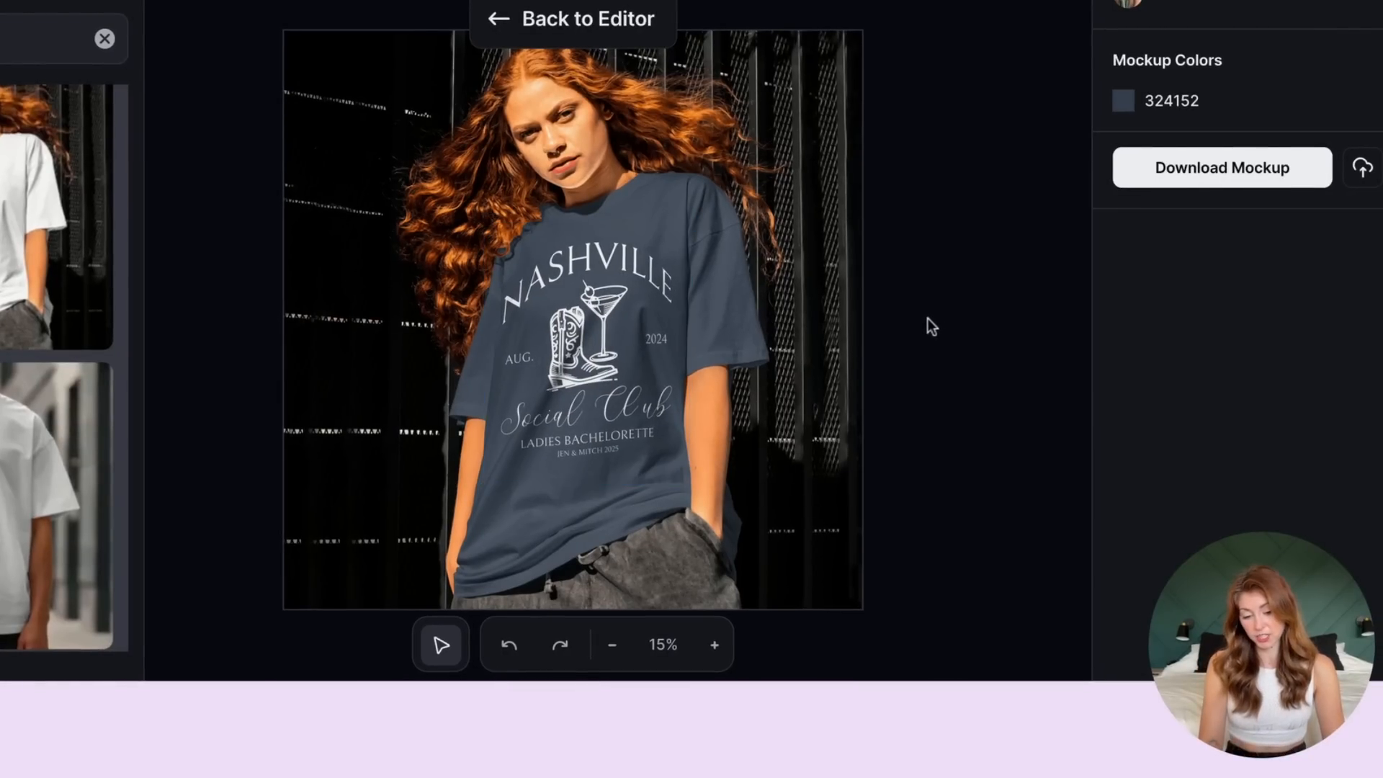
- Pick a different shade for the shirt colour of the mockup
left_click(1125, 101)
left_click(940, 202)
left_click_drag(941, 205, 879, 328)
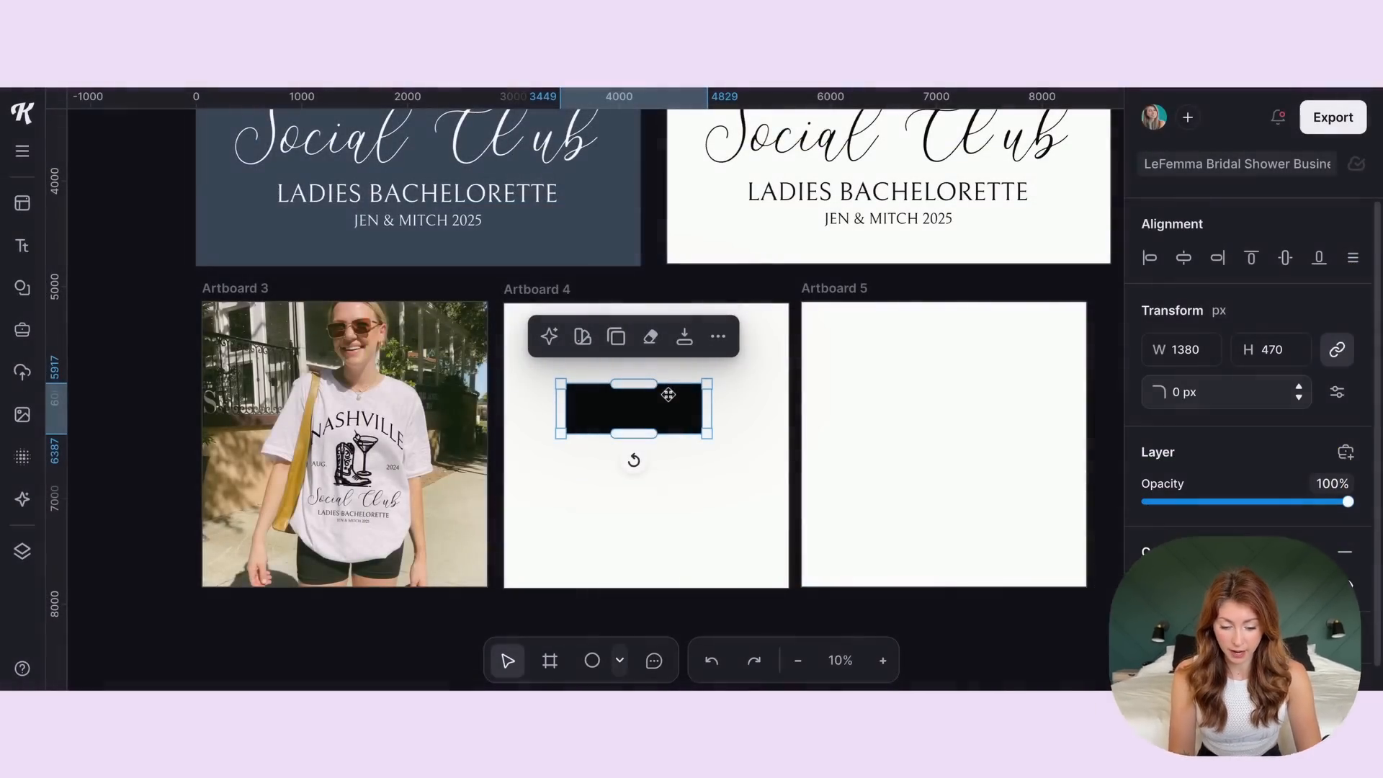
- Move the black 1380 × 470 px rectangle to the upper middle of Artboard 4
mouse_move(667, 397)
left_mouse_down()
mouse_move(701, 398)
mouse_move(682, 389)
left_mouse_up()
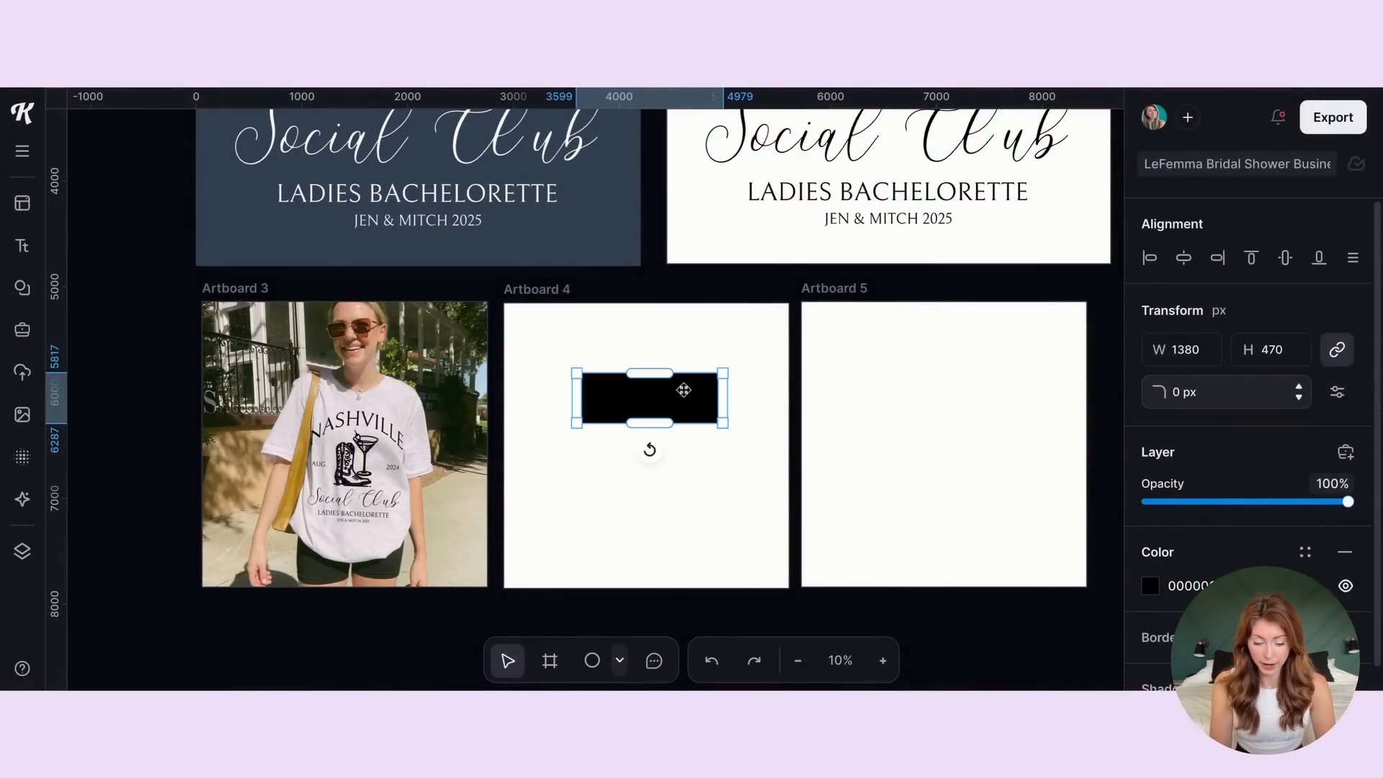
left_click(621, 666)
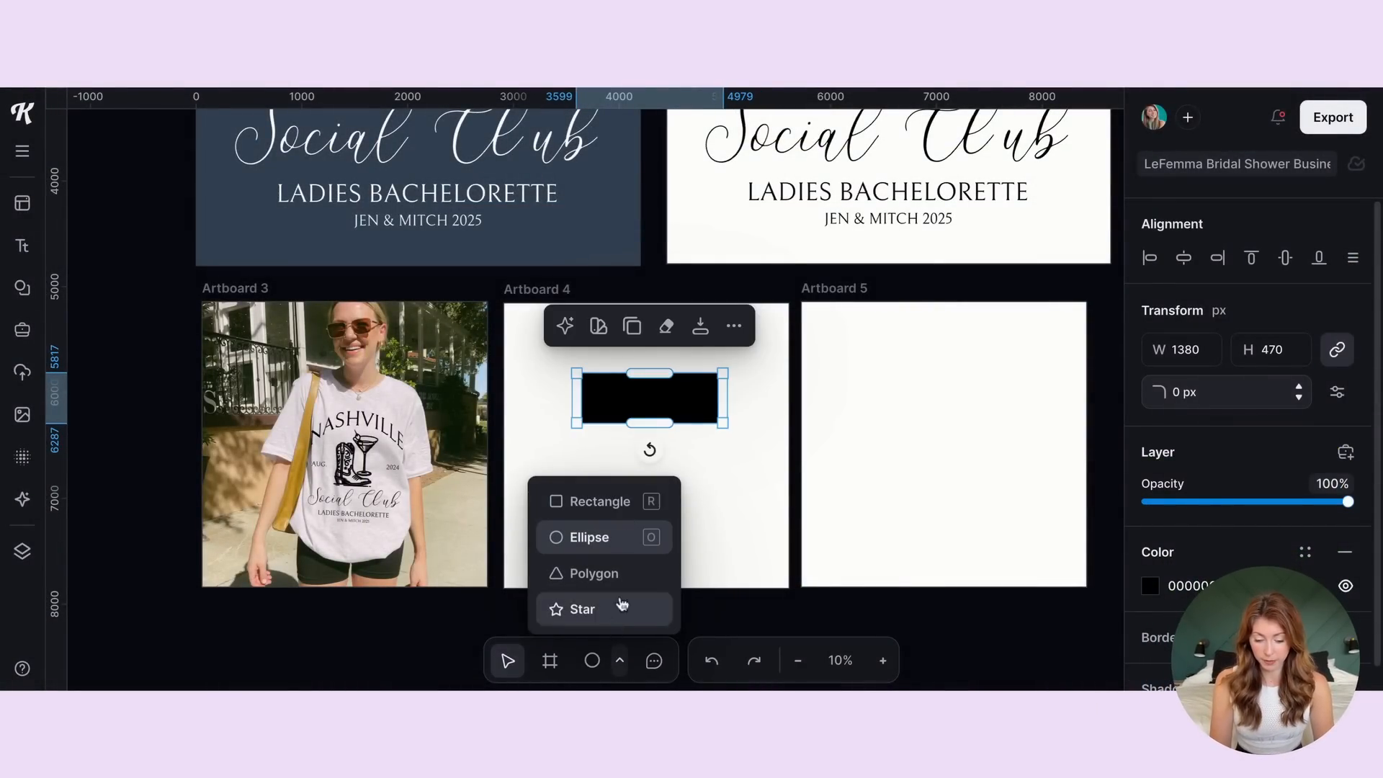
left_click(614, 513)
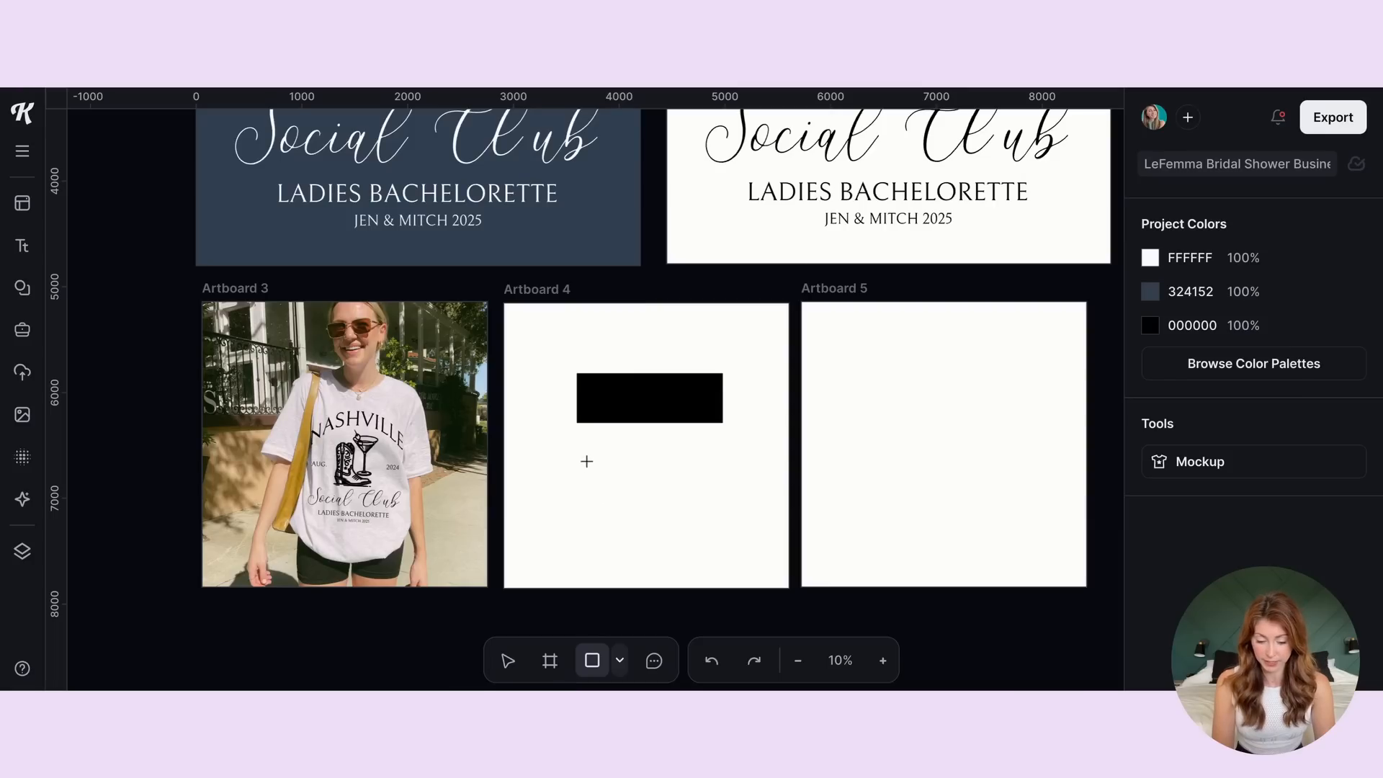
left_click_drag(586, 461, 716, 547)
key("Delete")
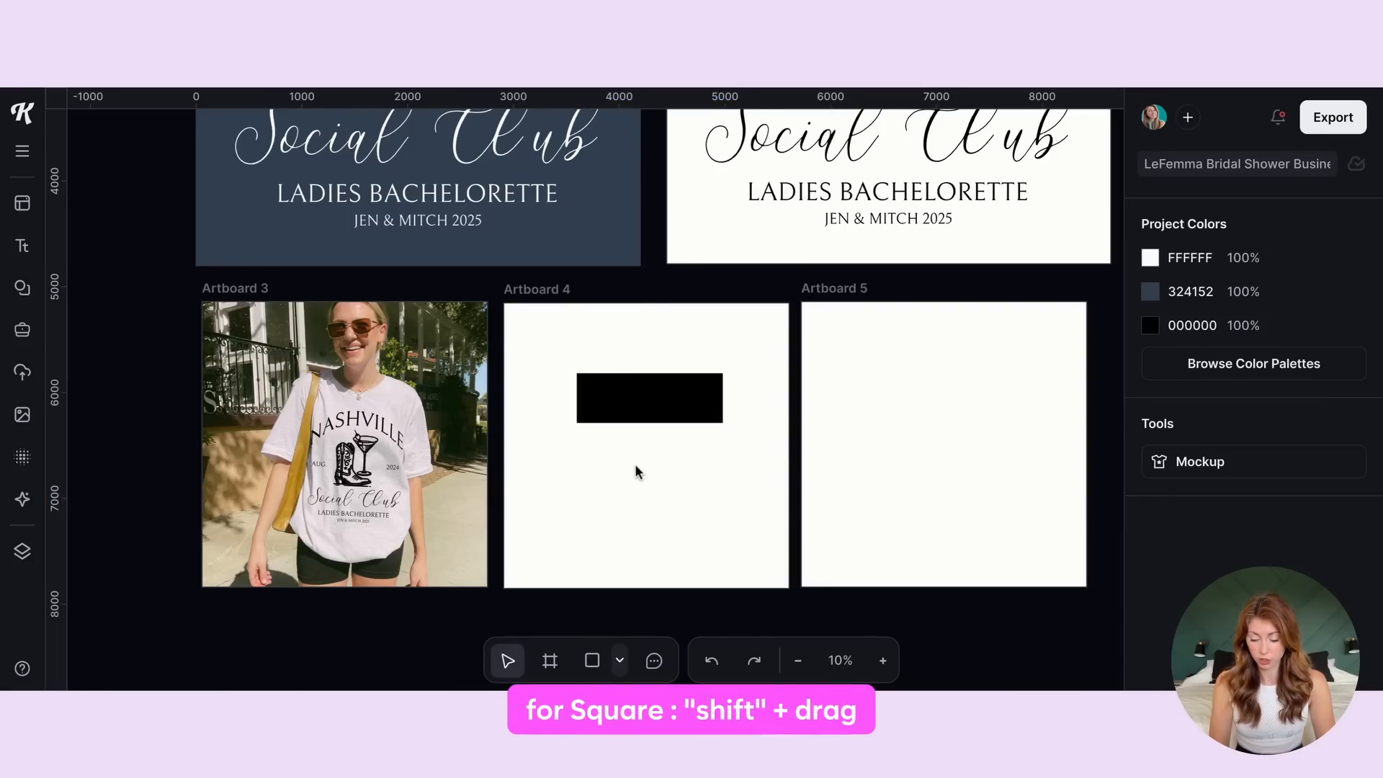
left_click_drag(605, 441, 696, 555)
key("r")
key("Delete")
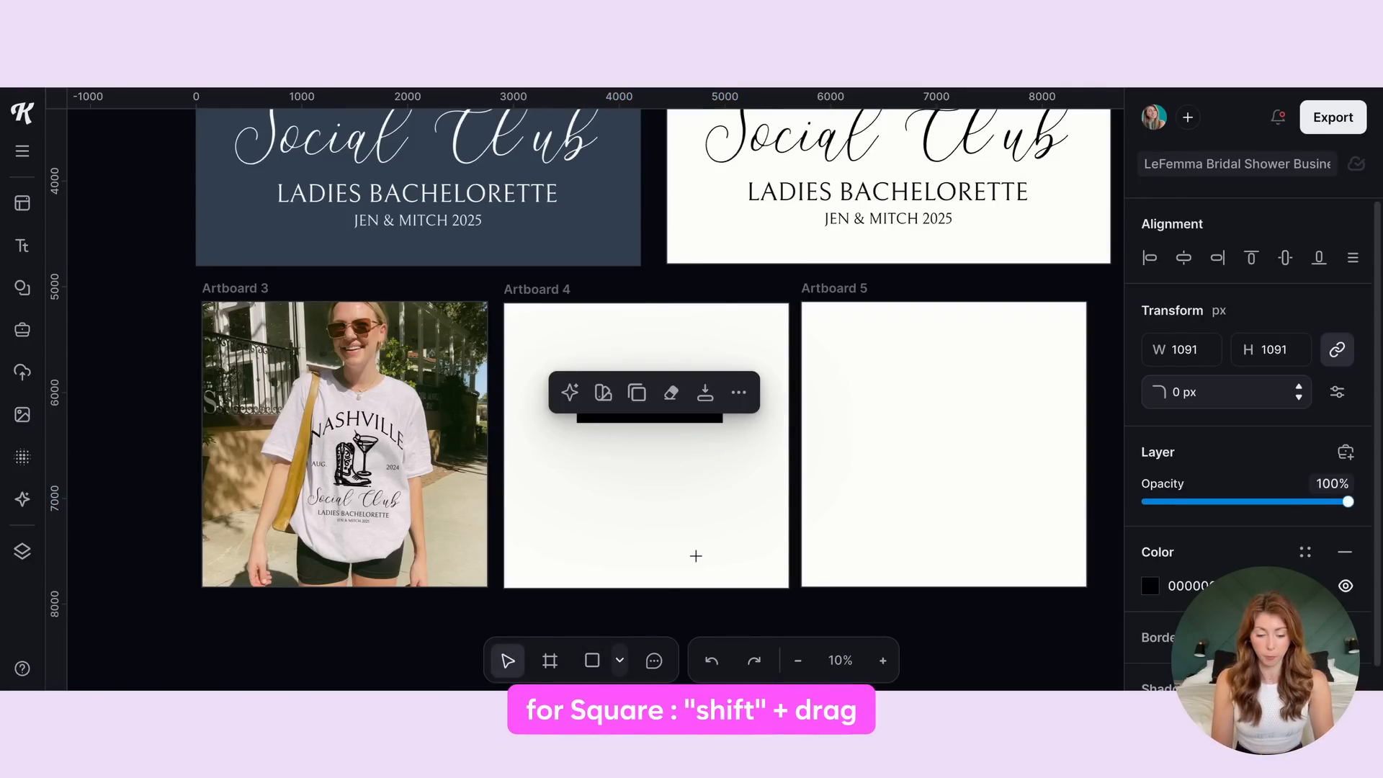
- Draw a black circle about 670 px in diameter below the rectangle on Artboard 4 and deselect it
left_click(623, 658)
left_click(626, 549)
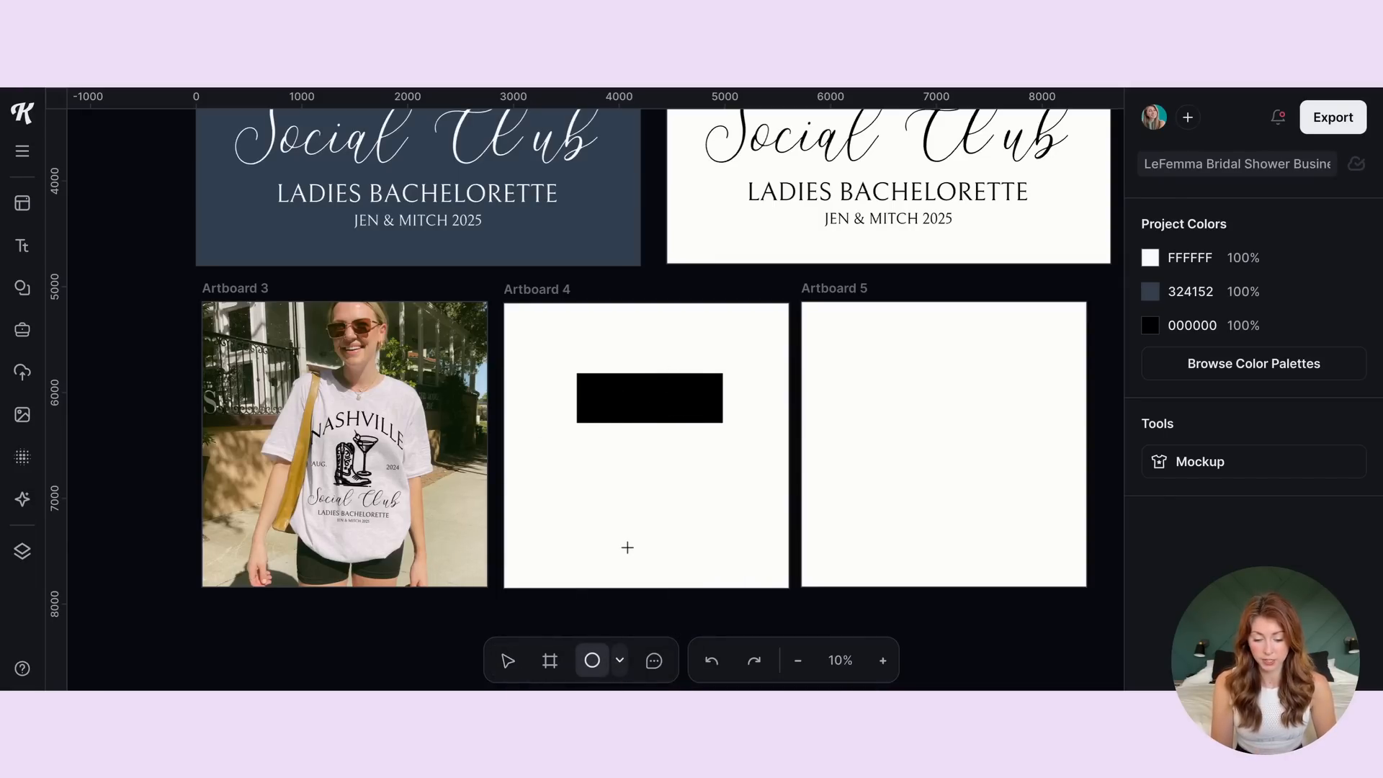
mouse_move(611, 484)
left_mouse_down()
mouse_move(664, 525)
mouse_move(646, 513)
left_mouse_up()
left_click(694, 481)
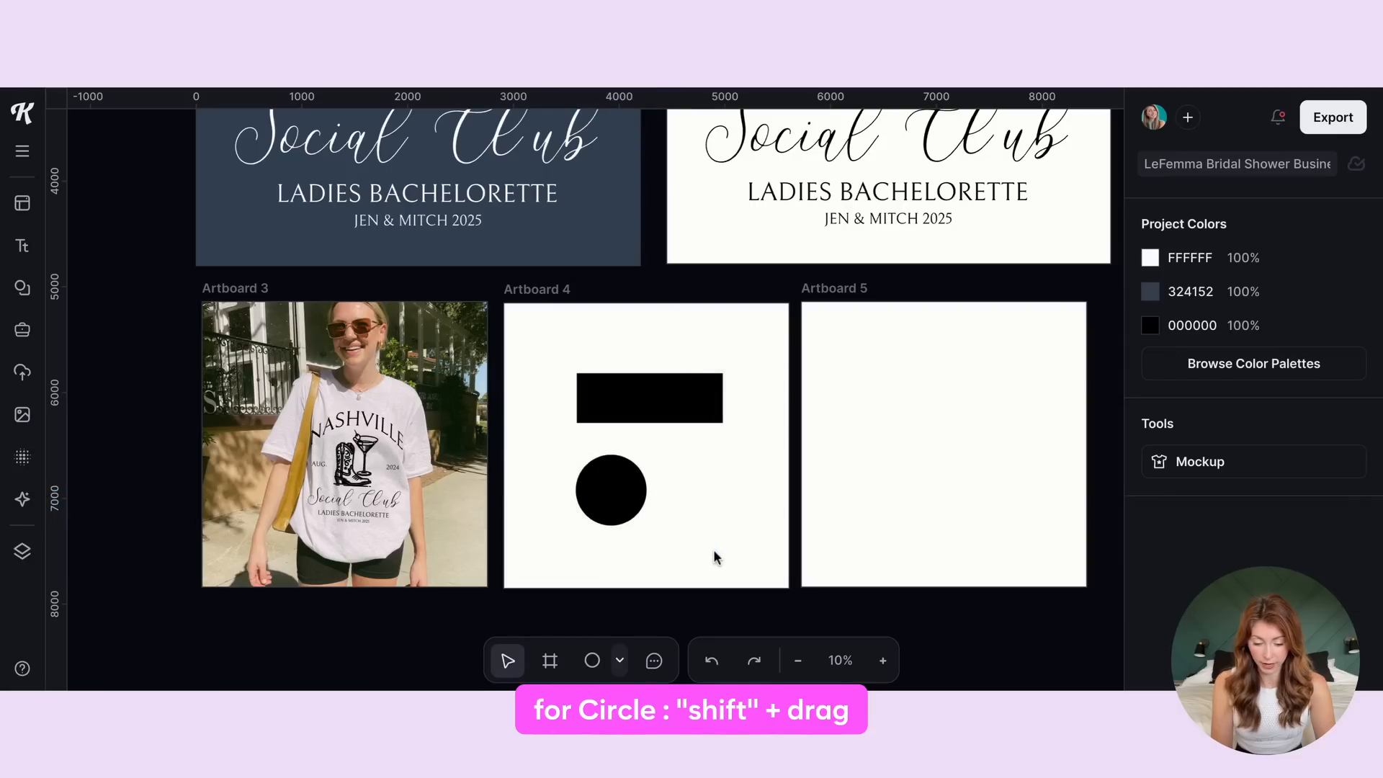
left_click(584, 664)
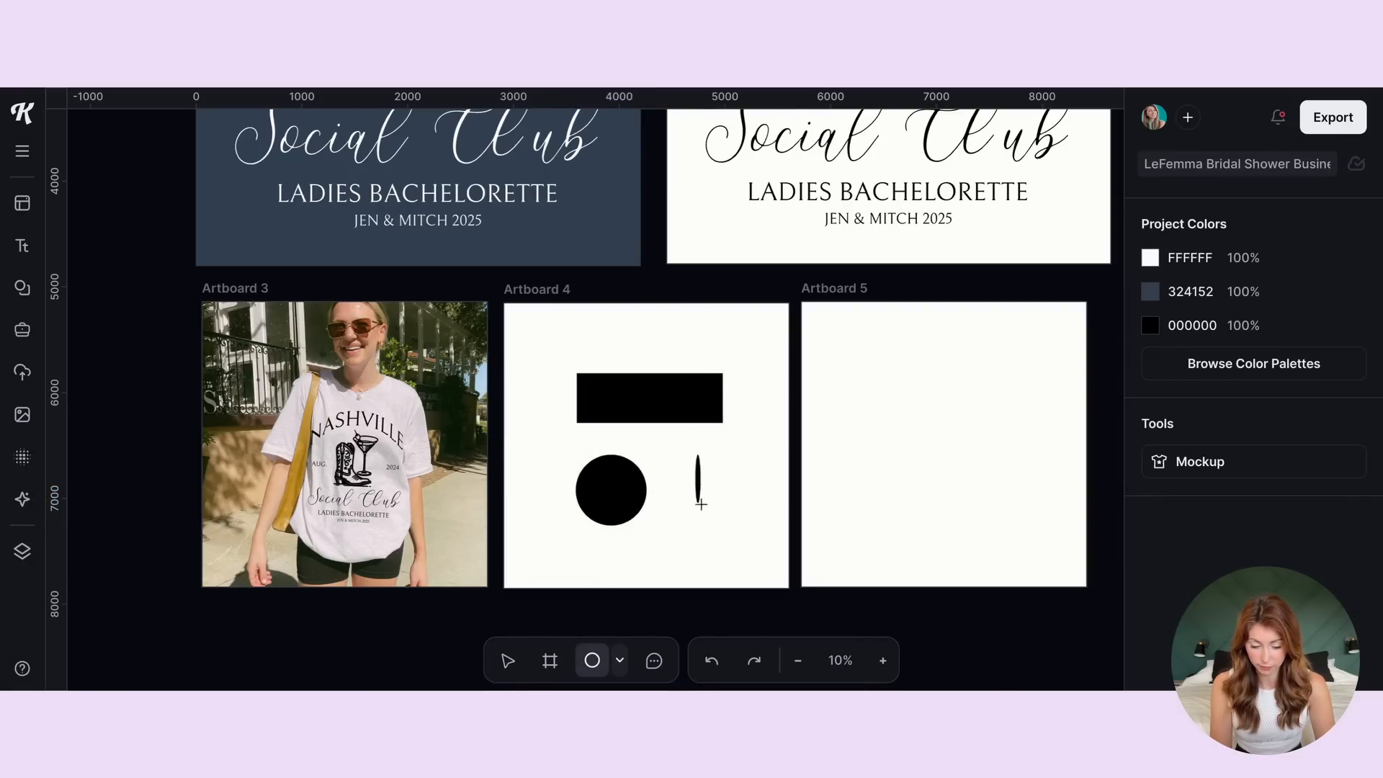
left_click_drag(700, 504, 748, 564)
key("Delete")
- Resize the circle to 470 × 470 px and overlap it with the rectangle's left edge to form a rounded end
left_click(625, 489)
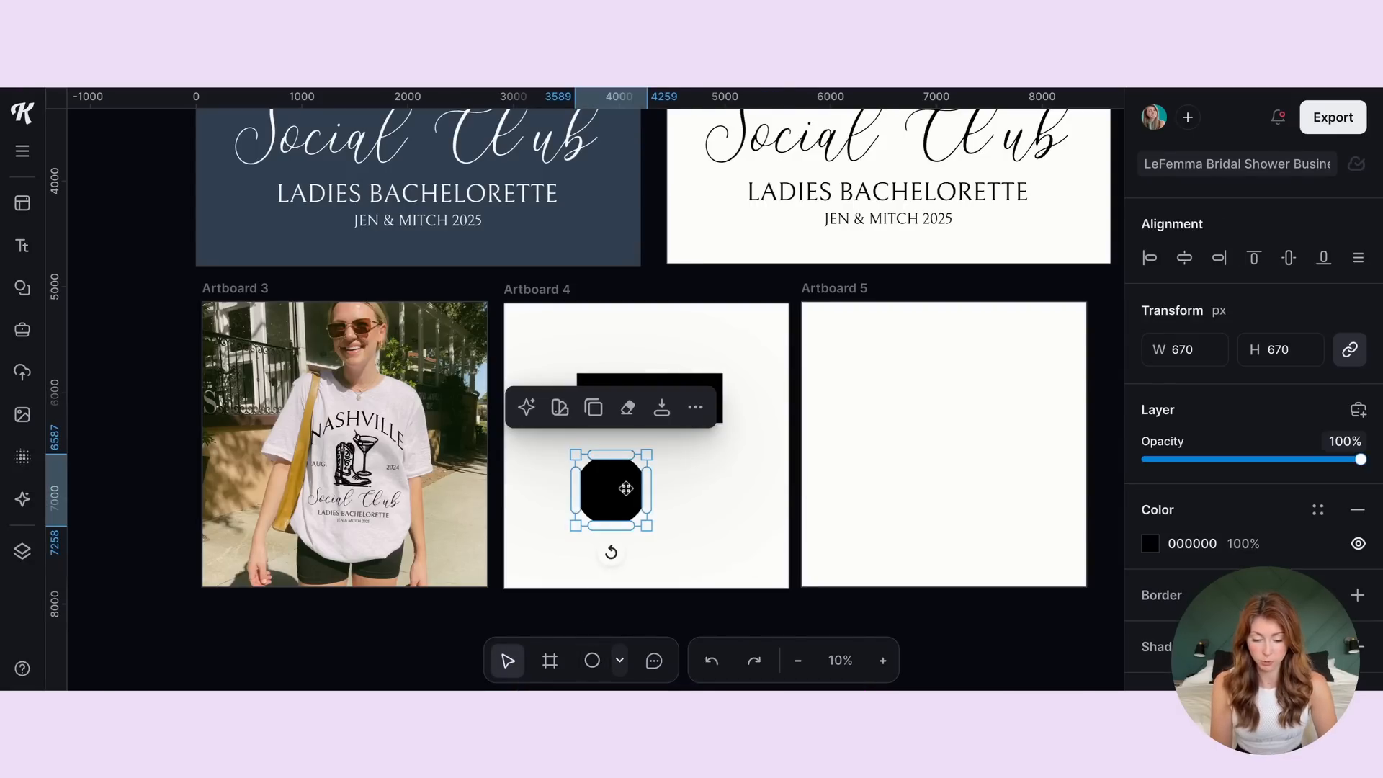
left_click_drag(625, 489, 606, 432)
scroll(605, 432, "up", 5)
left_click_drag(674, 328, 571, 432)
left_click_drag(500, 504, 504, 313)
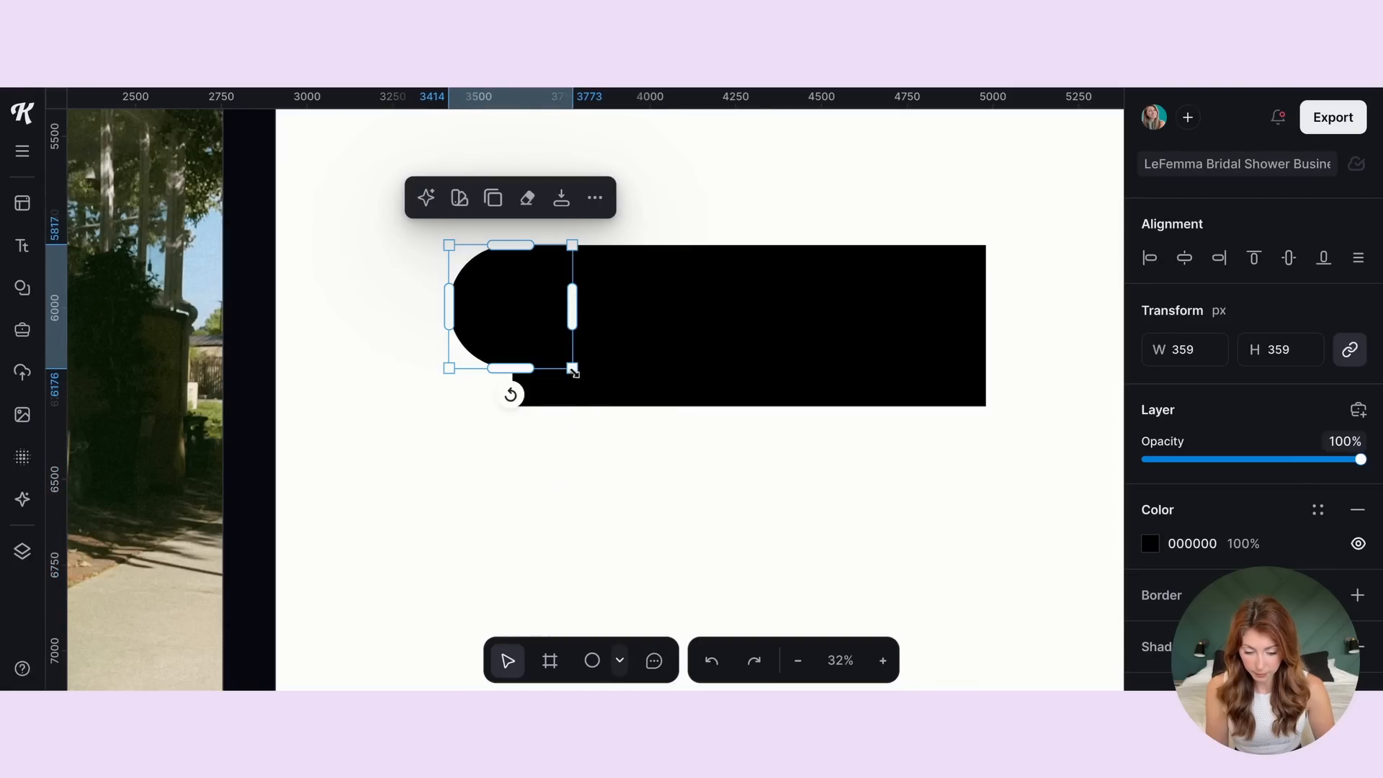
left_click_drag(574, 371, 612, 408)
left_click(644, 481)
left_click(502, 317)
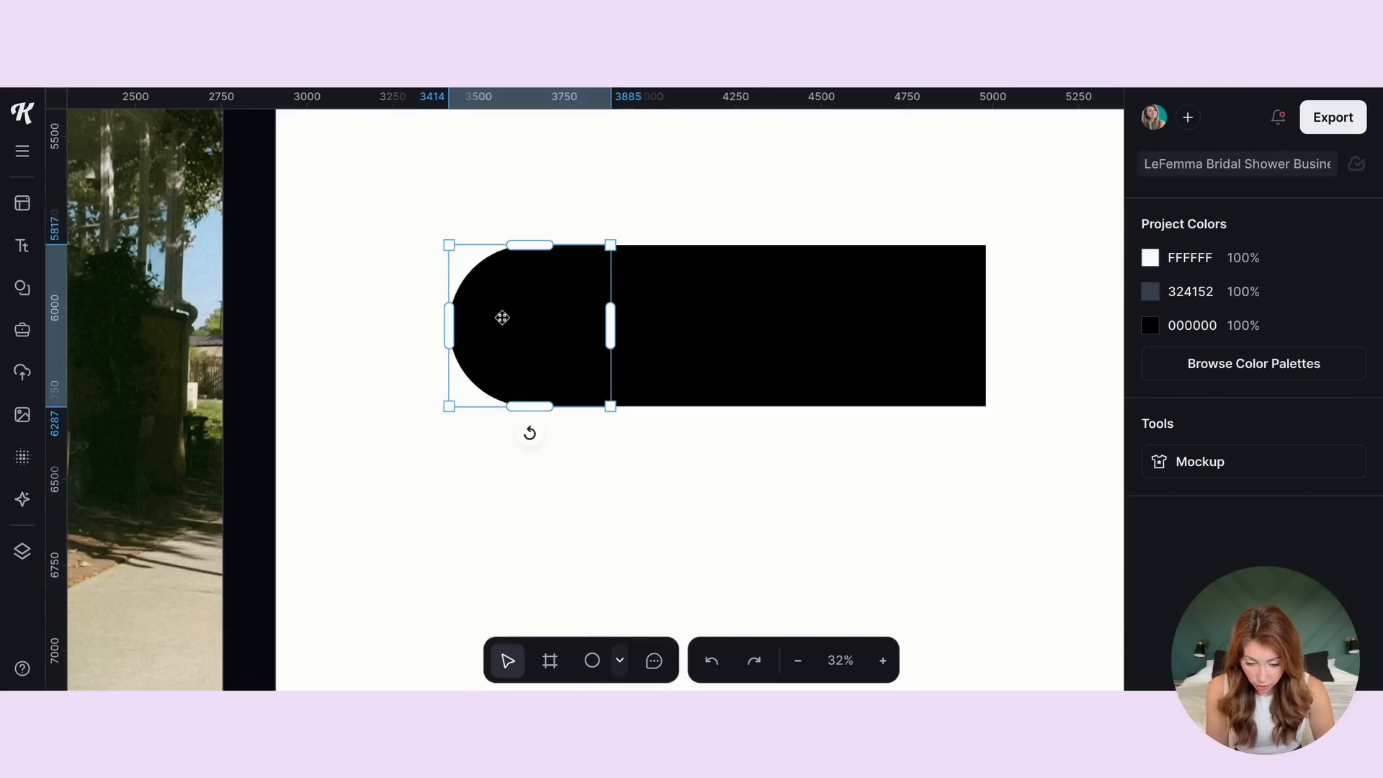
left_click_drag(502, 318, 470, 329)
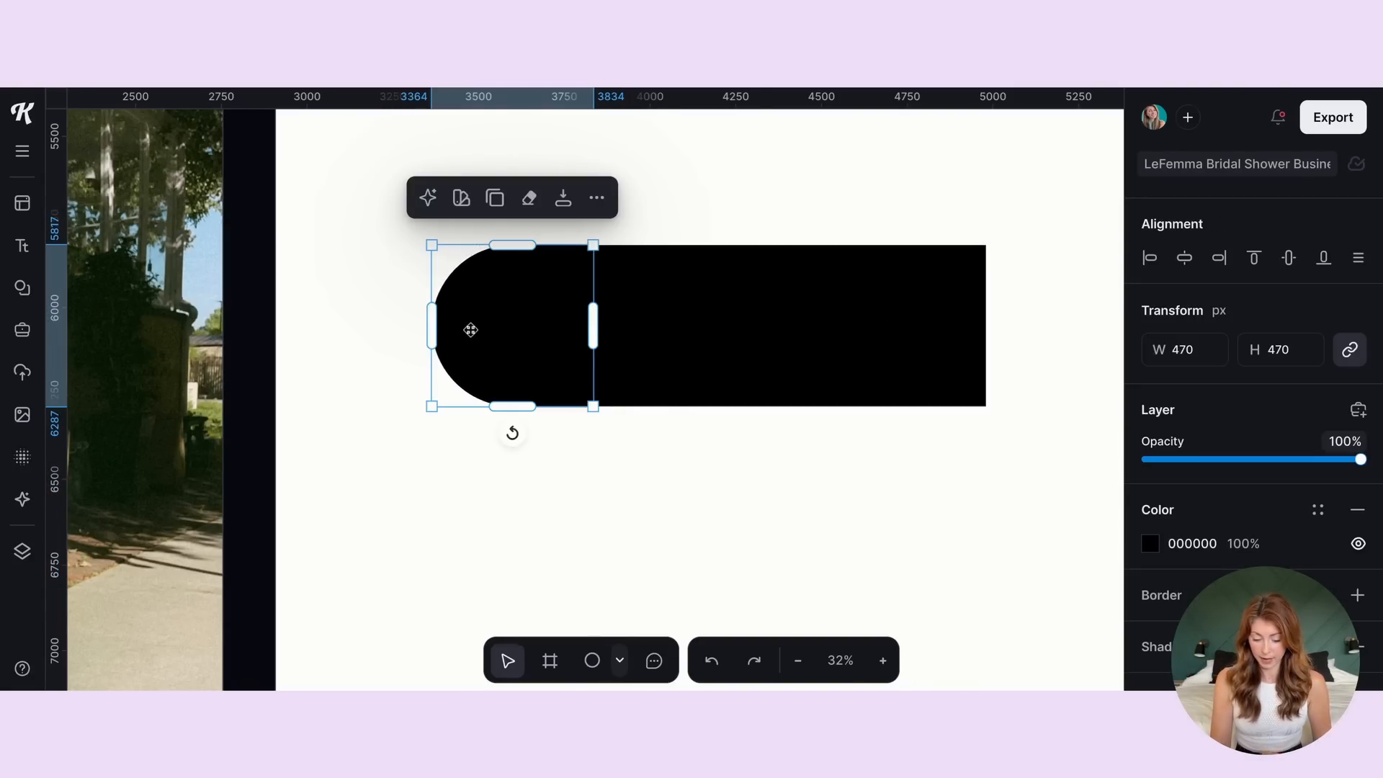
- Duplicate the 470 px circle and place the copy over the rectangle's right edge, centred on its height, to form the second rounded end
key("ctrl+c")
key("ctrl+v")
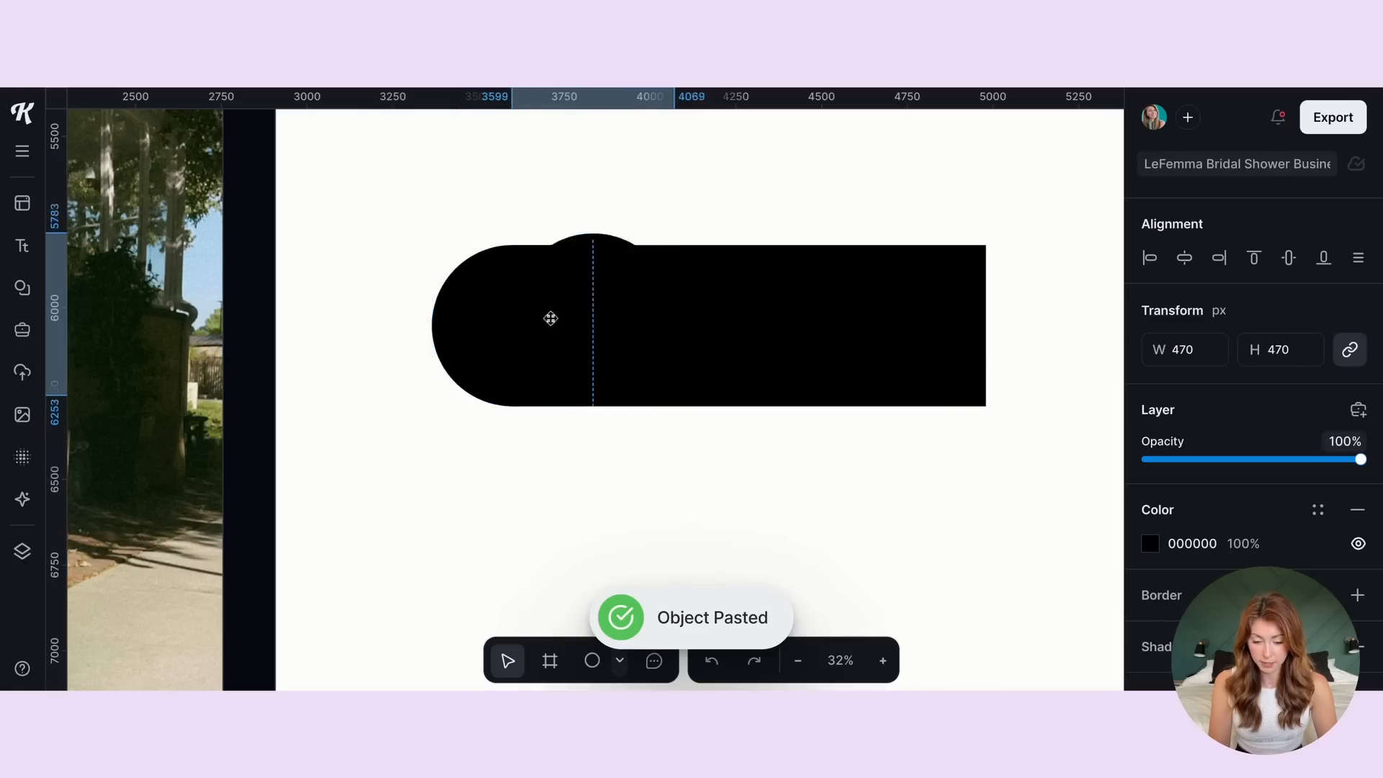
left_click_drag(550, 315, 940, 325)
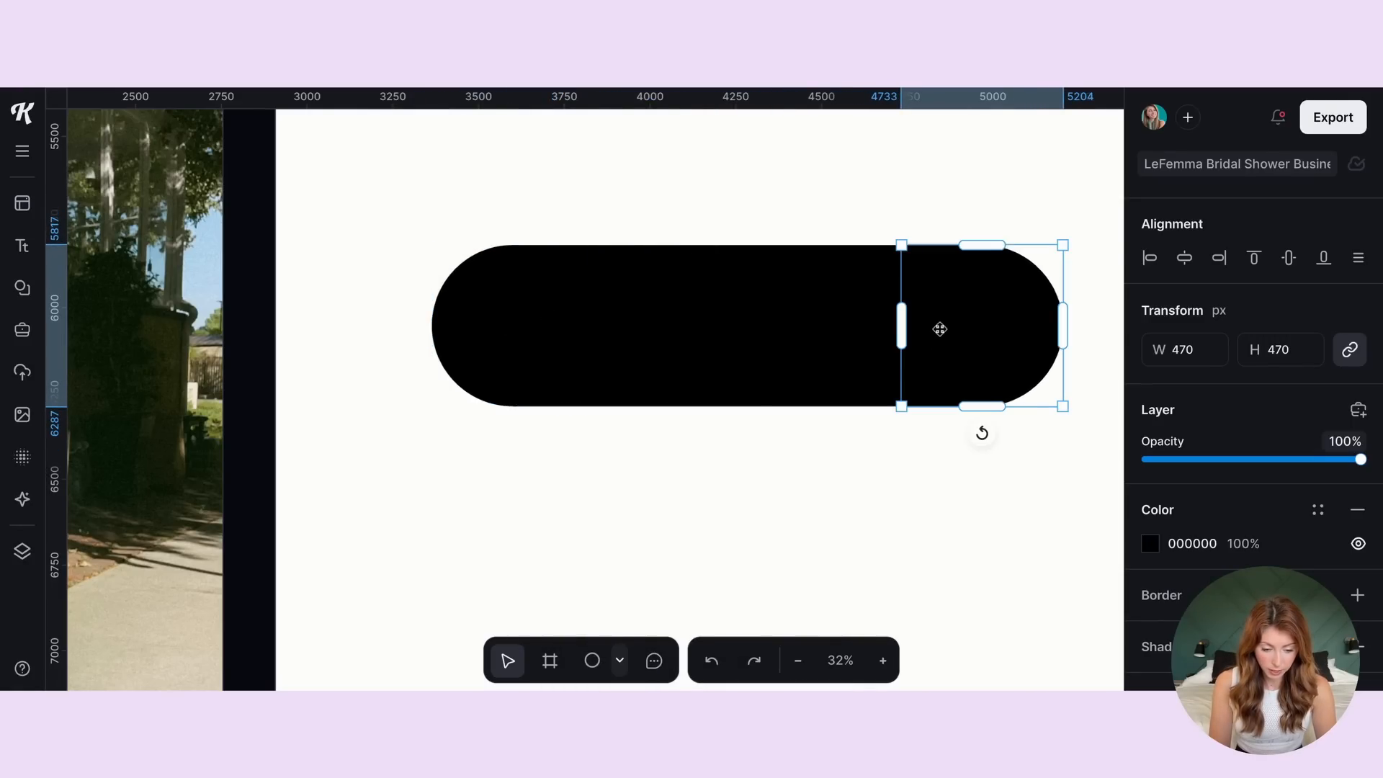
left_click(925, 480)
- Merge the black rectangle and both circles into a single pill shape with Union
left_click_drag(404, 177, 1068, 476)
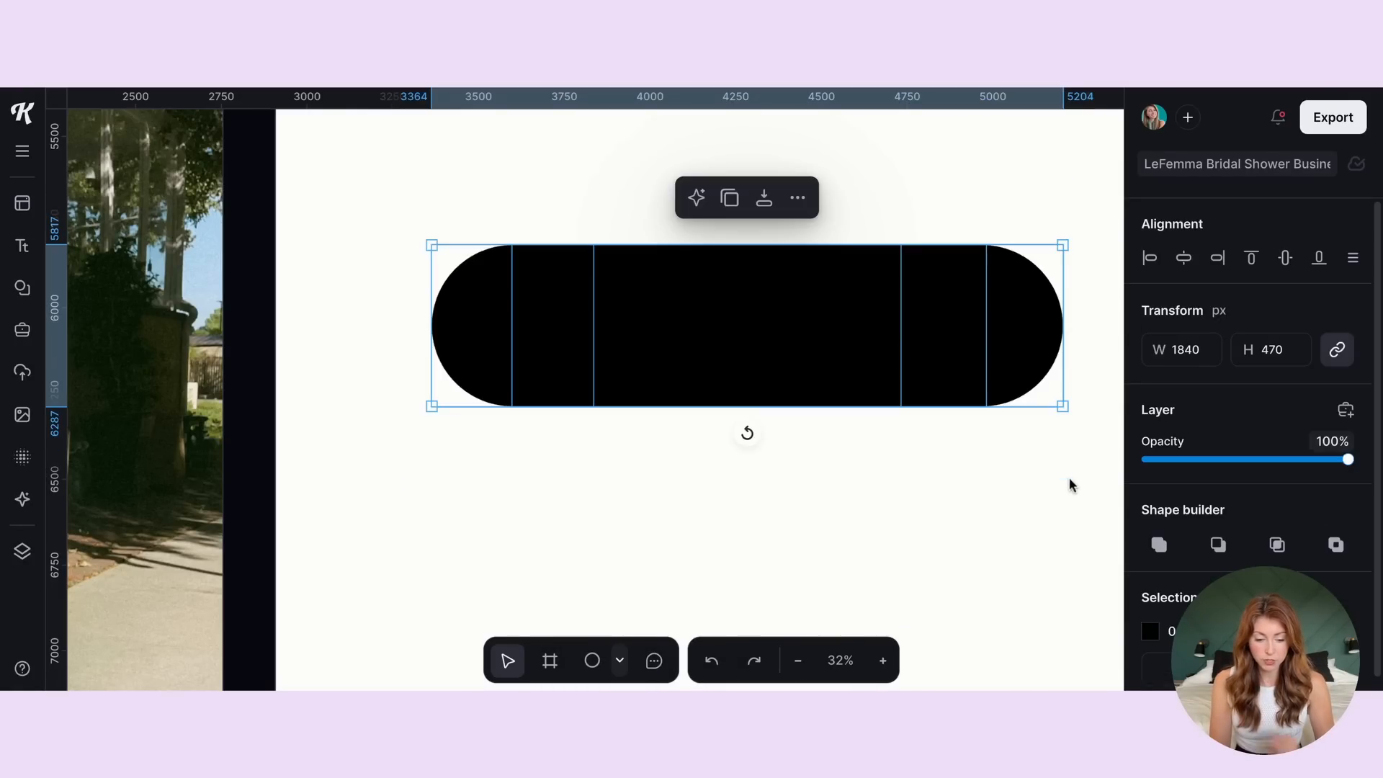
scroll(1170, 533, "down", 1)
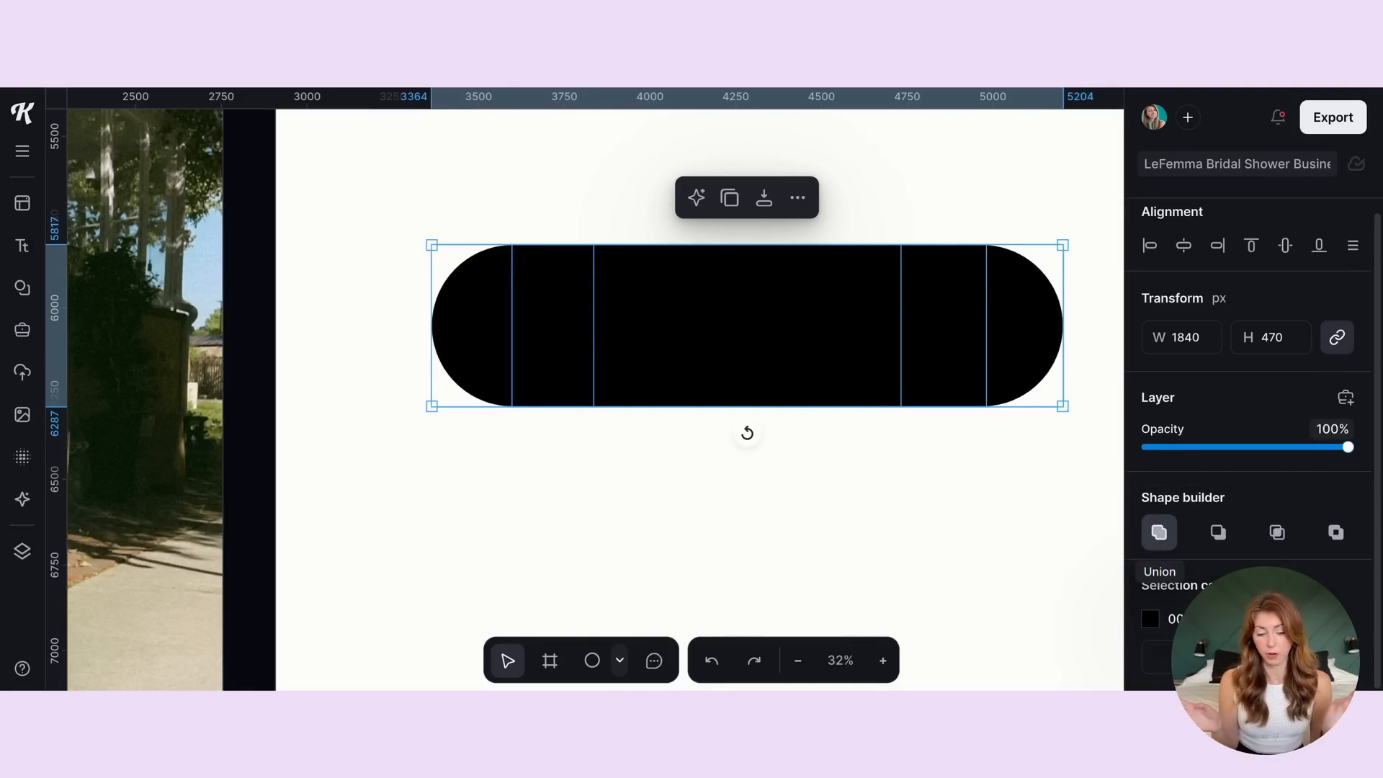
left_click(1159, 533)
left_click(898, 439)
left_click_drag(827, 315, 785, 287)
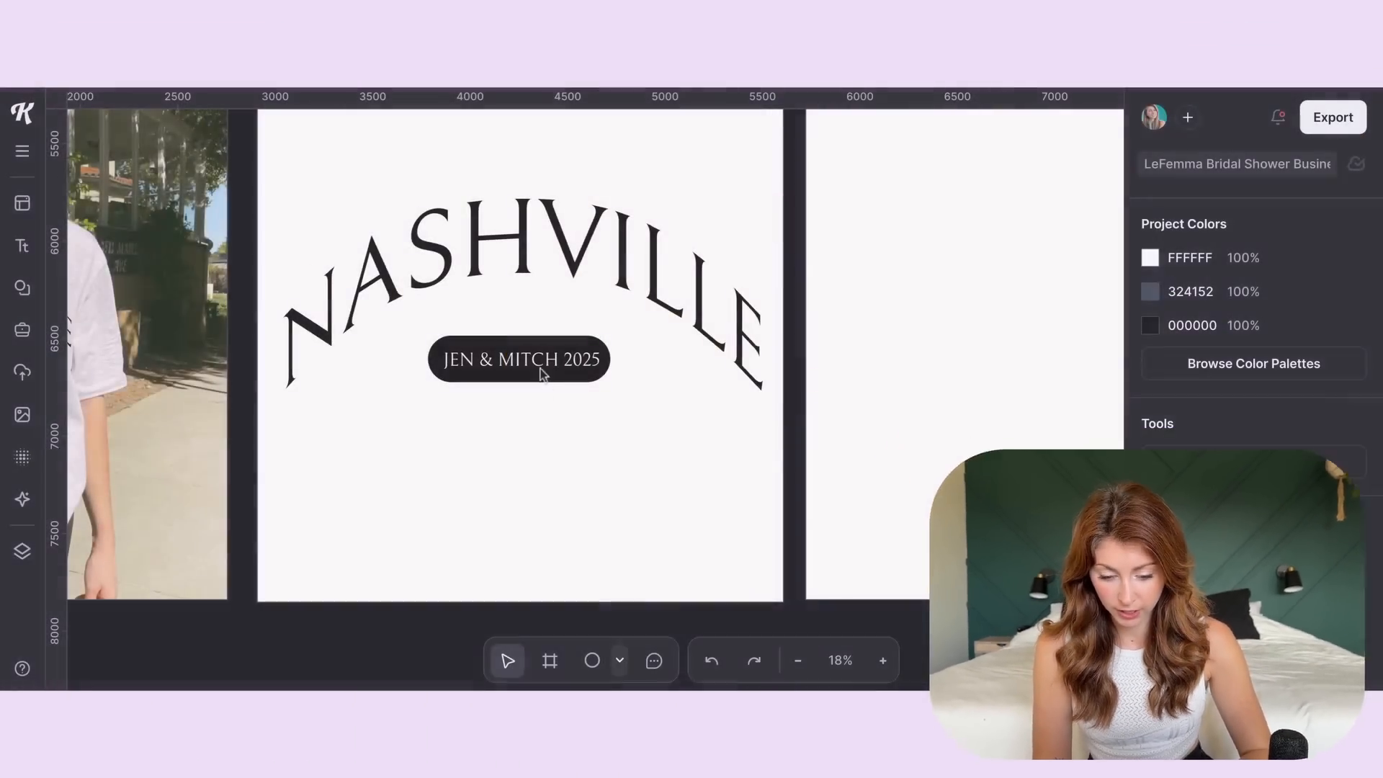
- Change the white text on the black pill below NASHVILLE on Artboard 4 to read "EST 2025"
left_click(540, 364)
double_click(520, 362)
type("EST")
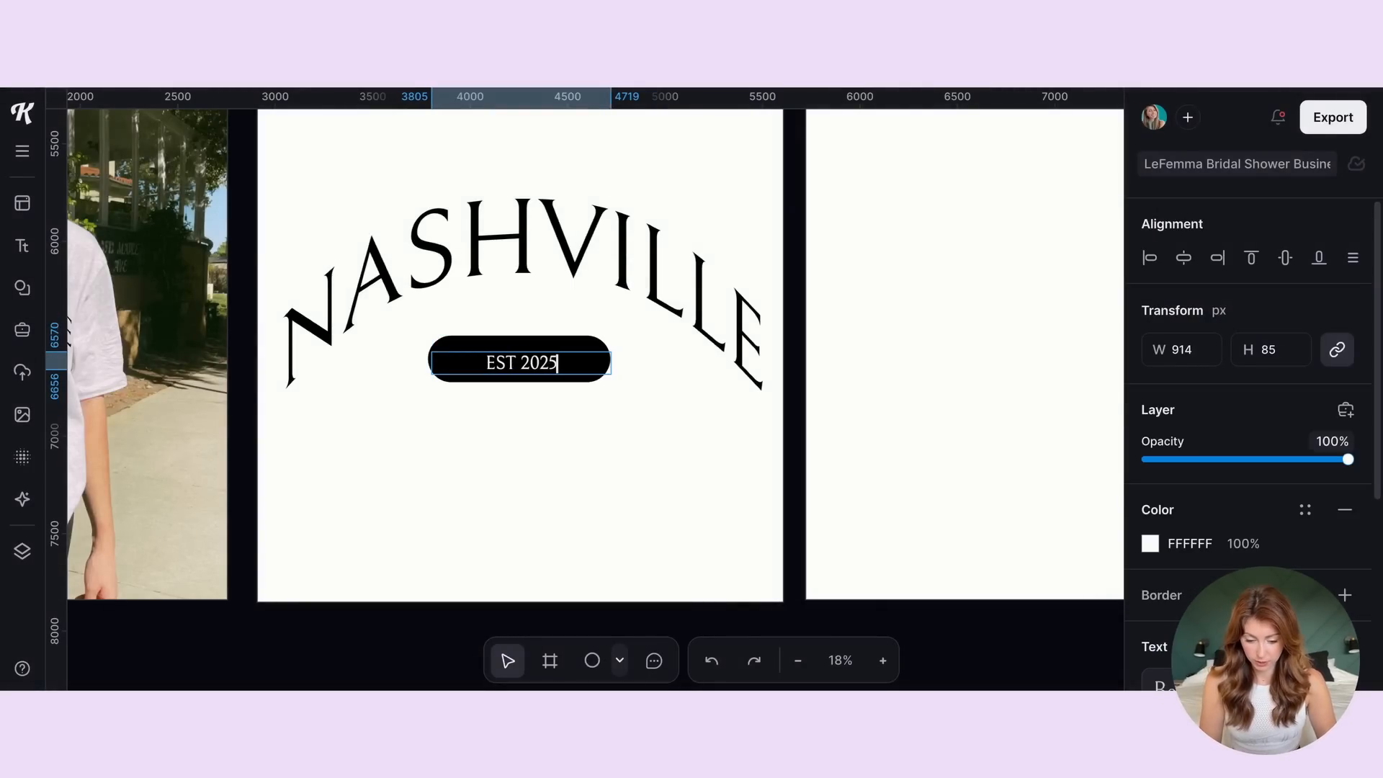
key("Escape")
left_click(561, 429)
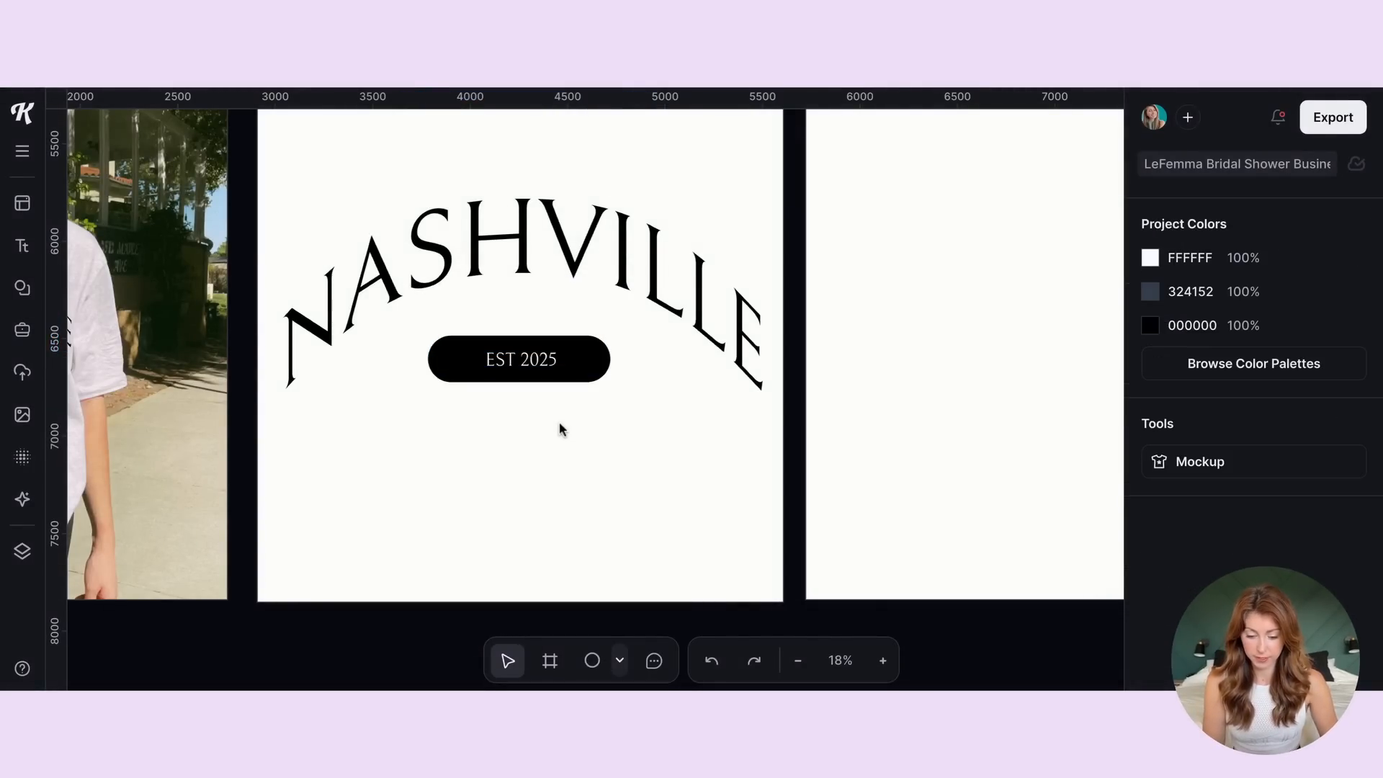
- Enlarge the EST 2025 text box to 1482 × 113 px and centre the text with the black pill horizontally and vertically
left_click(533, 347)
left_click_drag(432, 354, 322, 353)
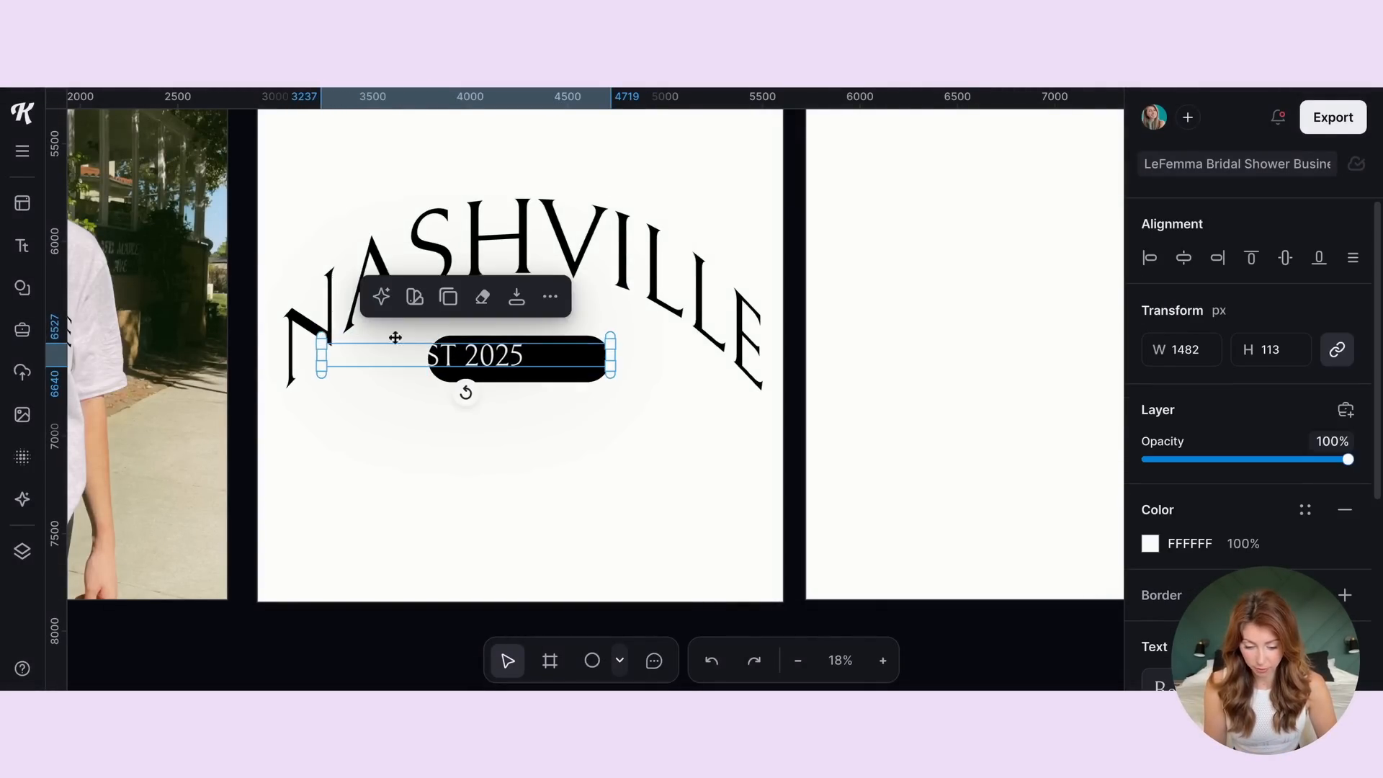
left_click(556, 355, "shift")
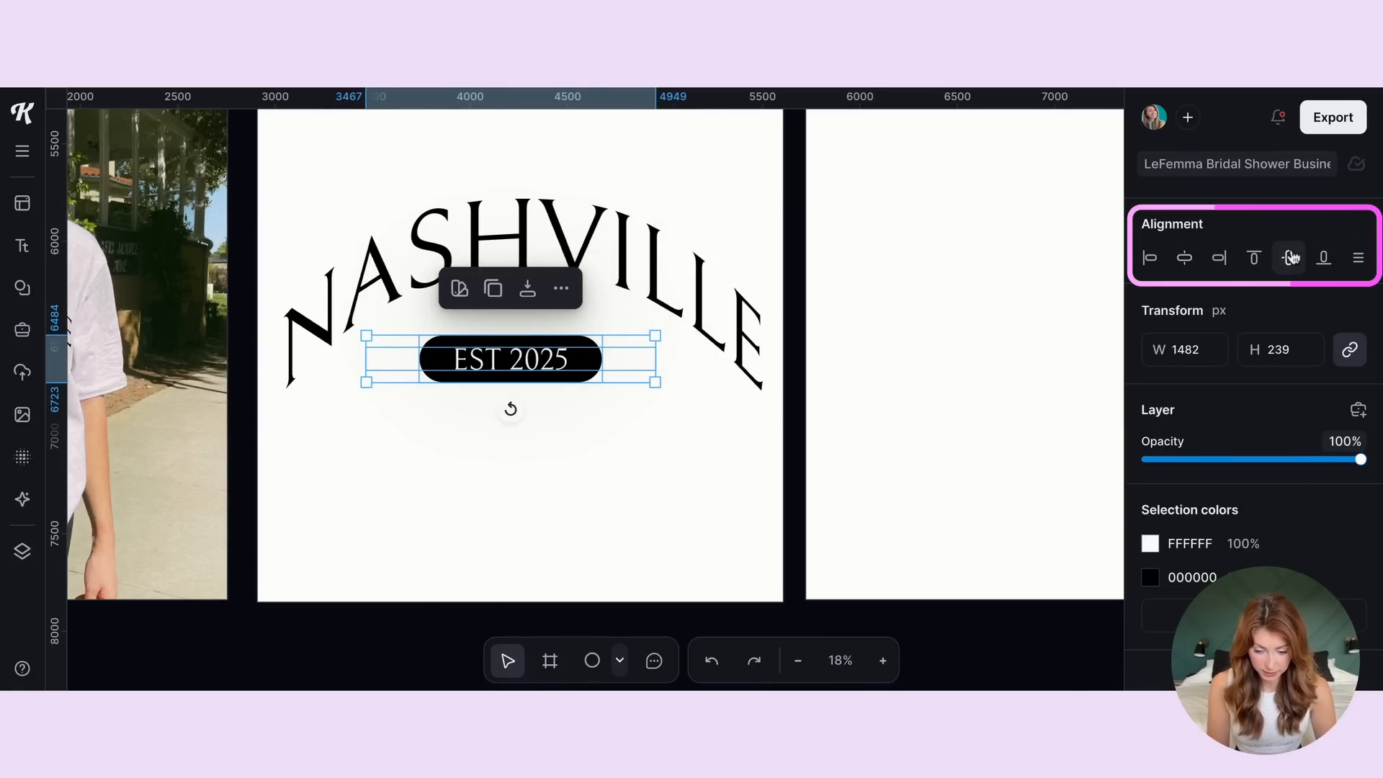
left_click(636, 456)
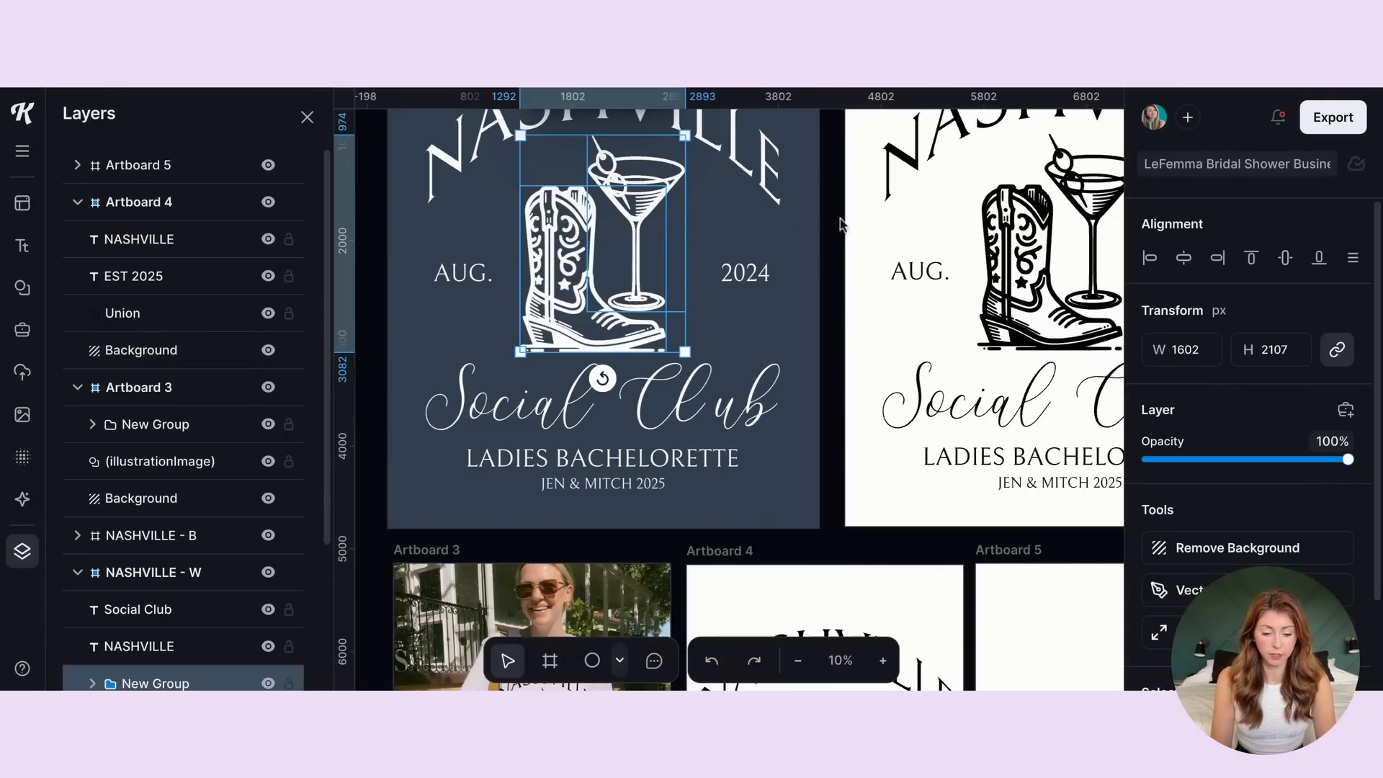
- Quick-export the grouped white boot and martini illustration as a PNG at 1x size
left_click(1008, 253)
right_click(644, 211)
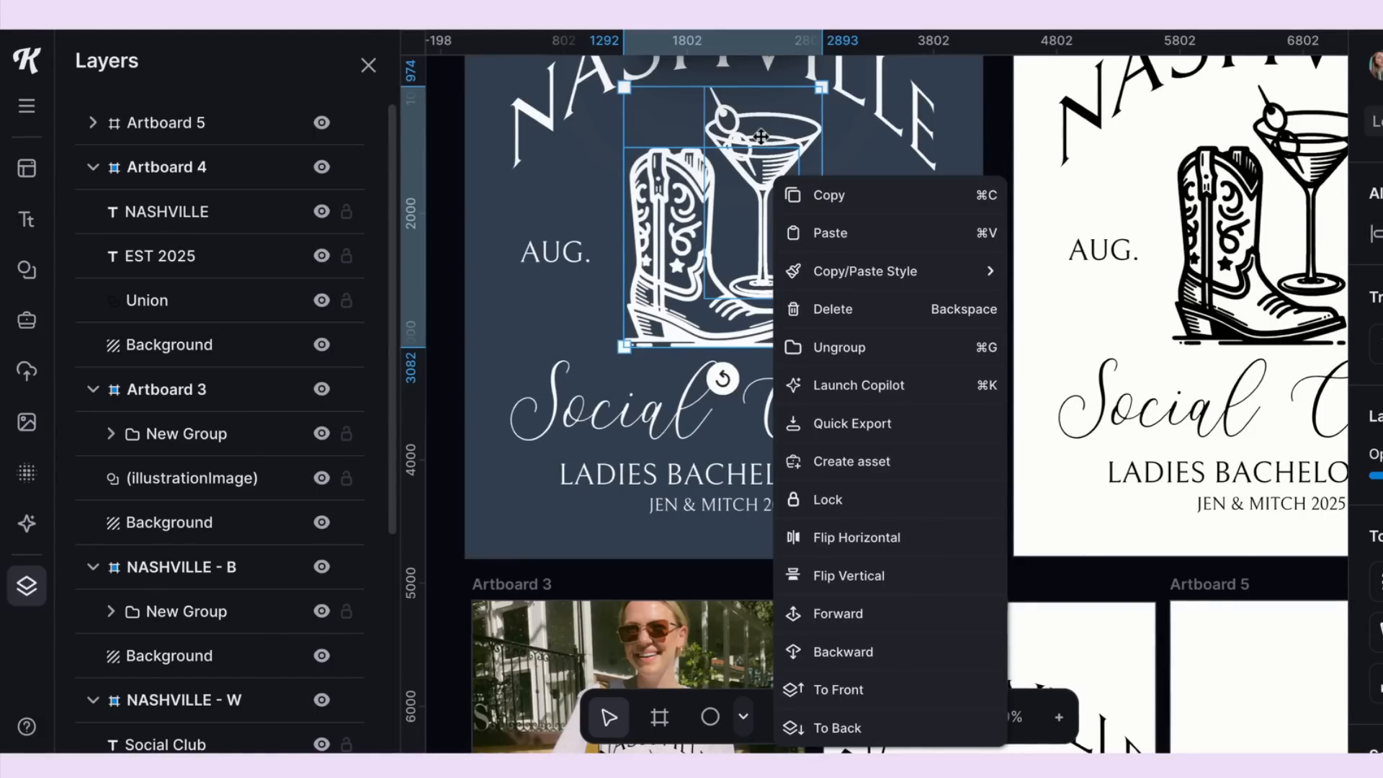
left_click(851, 425)
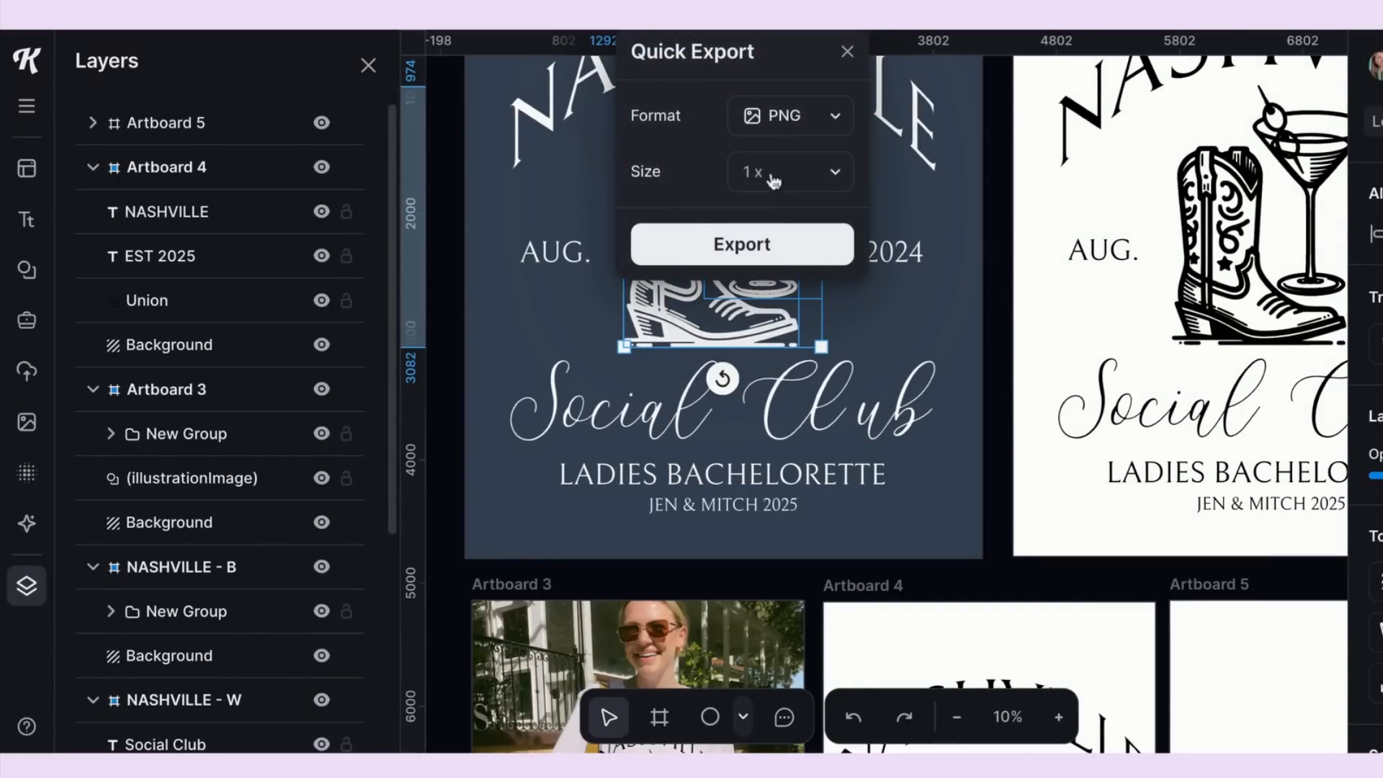
left_click(762, 251)
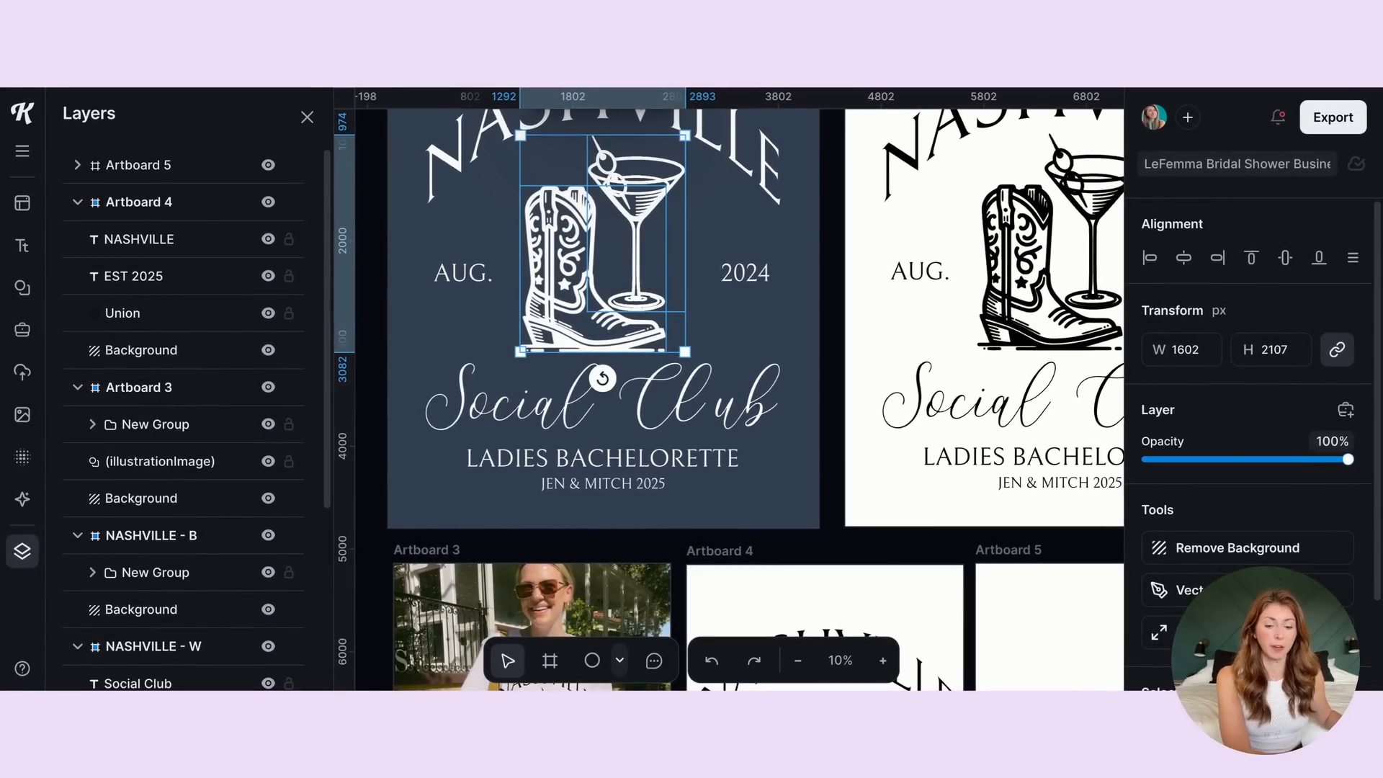
left_click(771, 222)
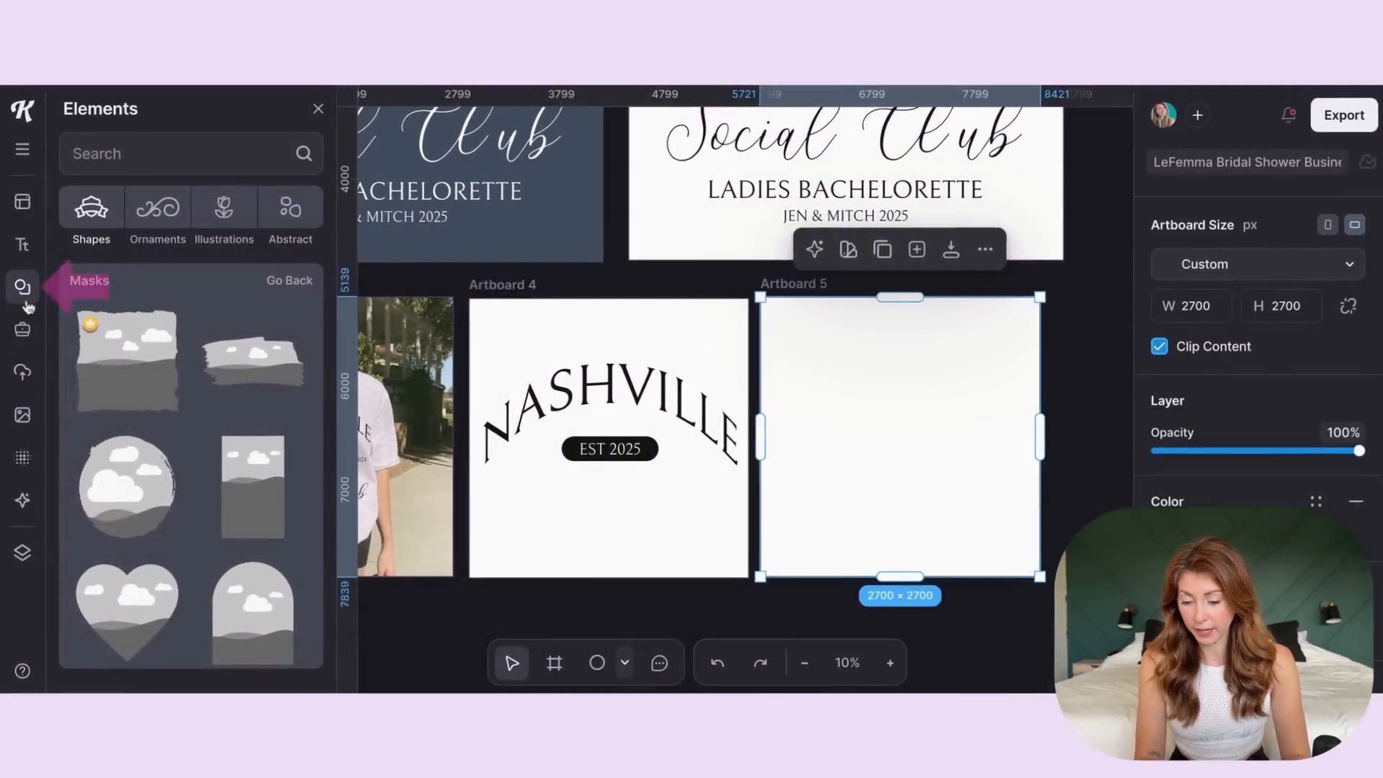
- Add the heart-shaped mask from the Masks elements to Artboard 5 at about 1961 × 1858 px
scroll(205, 335, "up", 3)
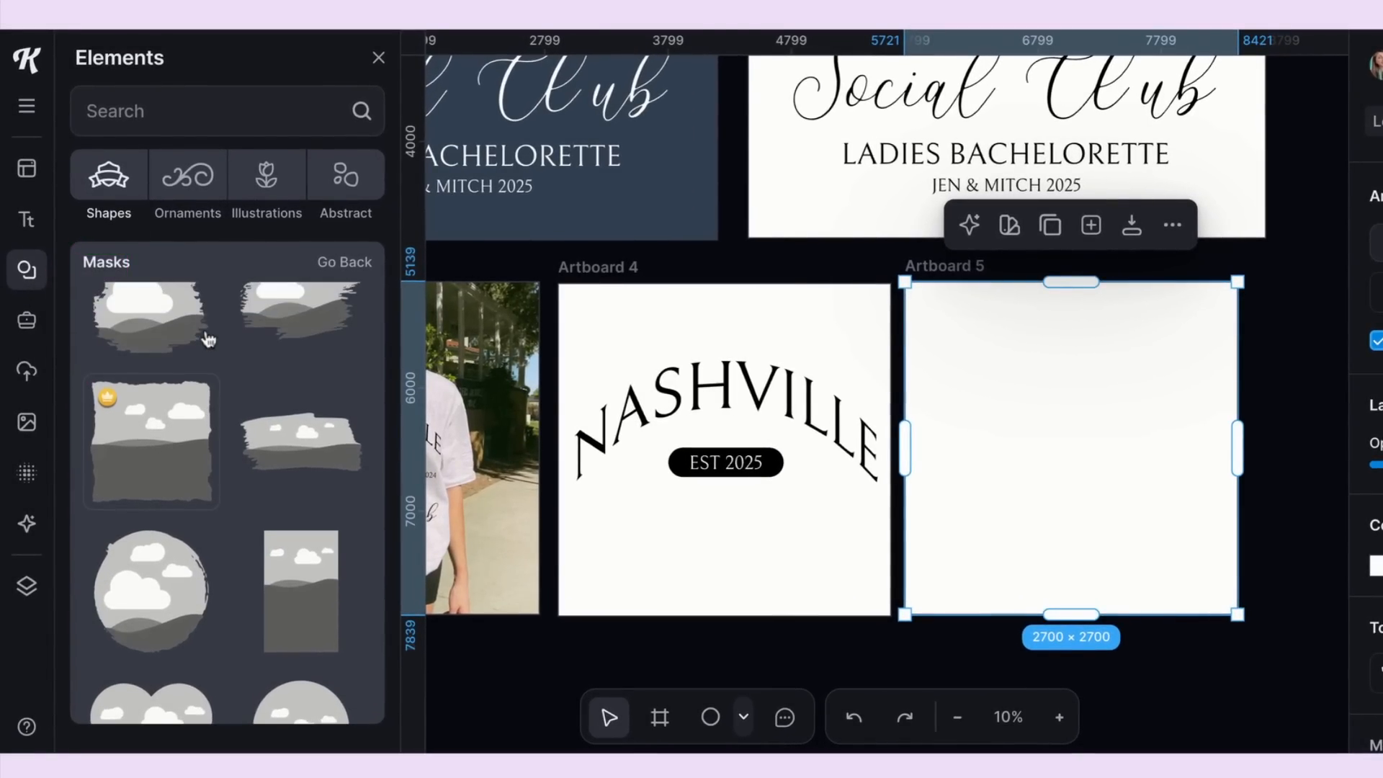
left_click(154, 115)
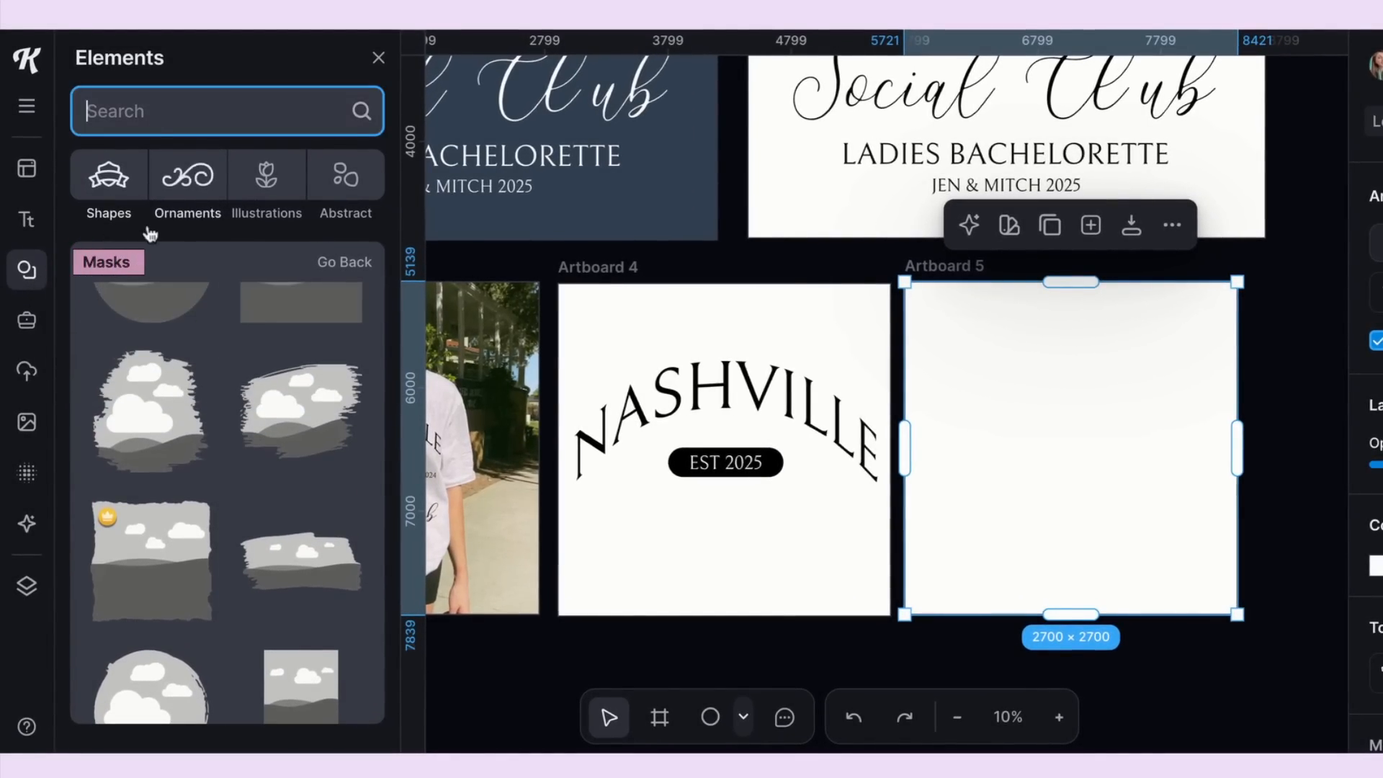
scroll(186, 499, "down", 2)
scroll(311, 471, "down", 5)
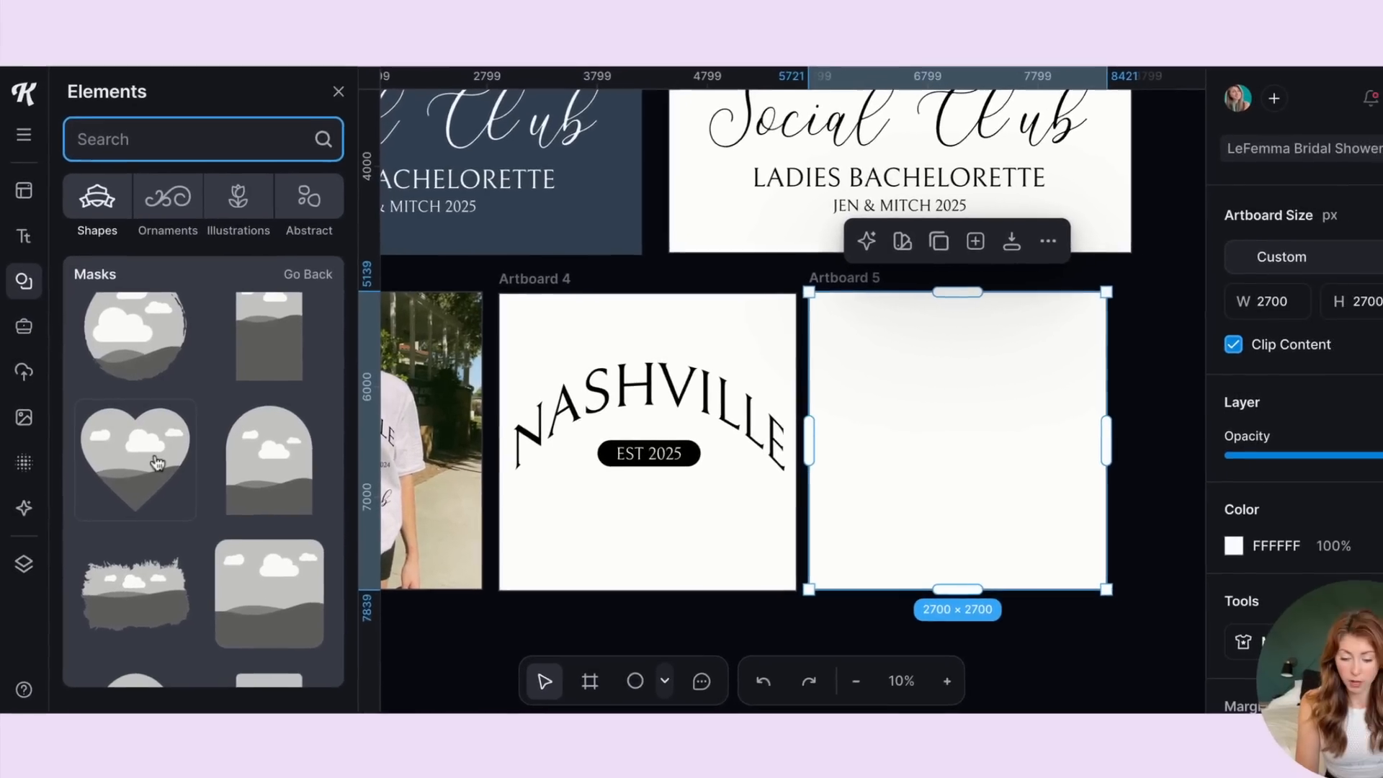
left_click_drag(174, 472, 988, 413)
left_click_drag(831, 407, 947, 415)
- Fill the heart mask on Artboard 5 with the shirt mockup photo from Artboard 3 and deselect it
scroll(946, 415, "left", 3)
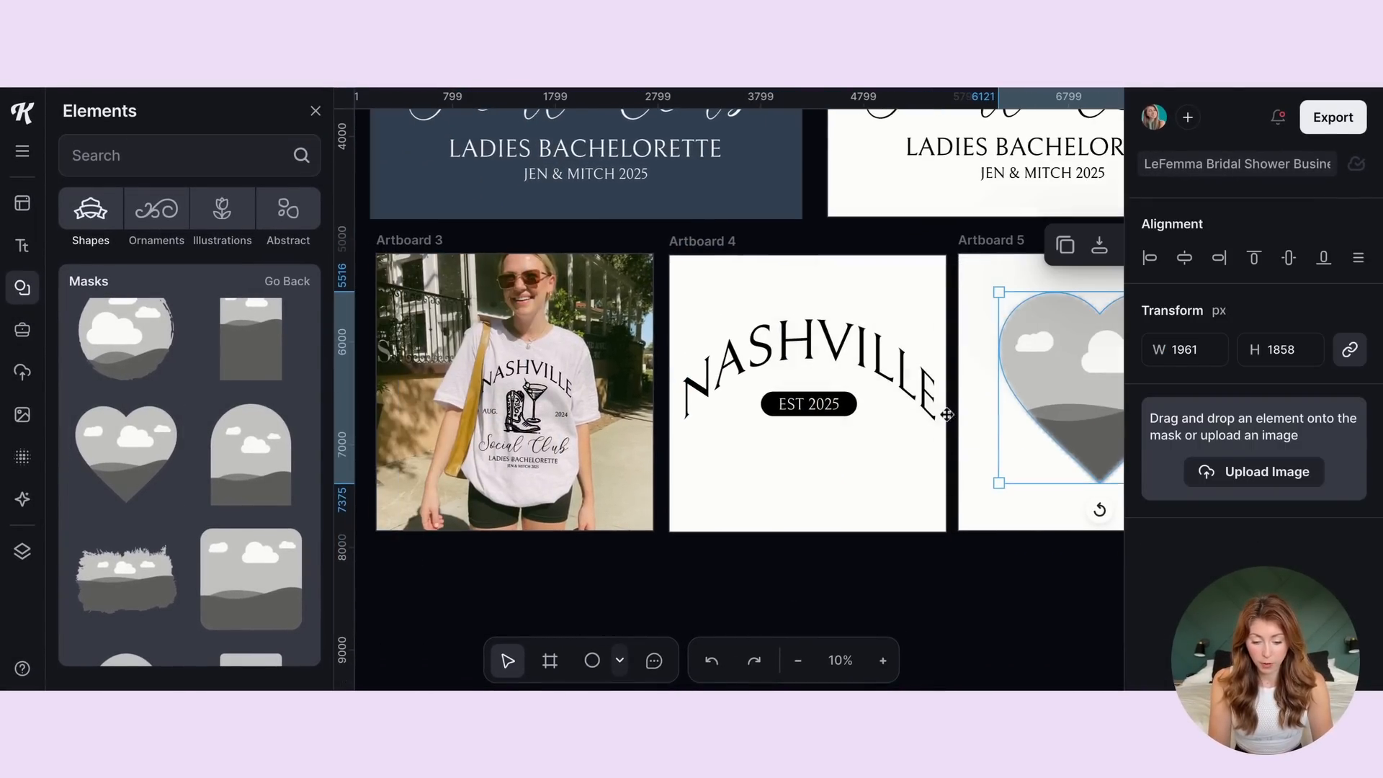
left_click_drag(622, 335, 1076, 379)
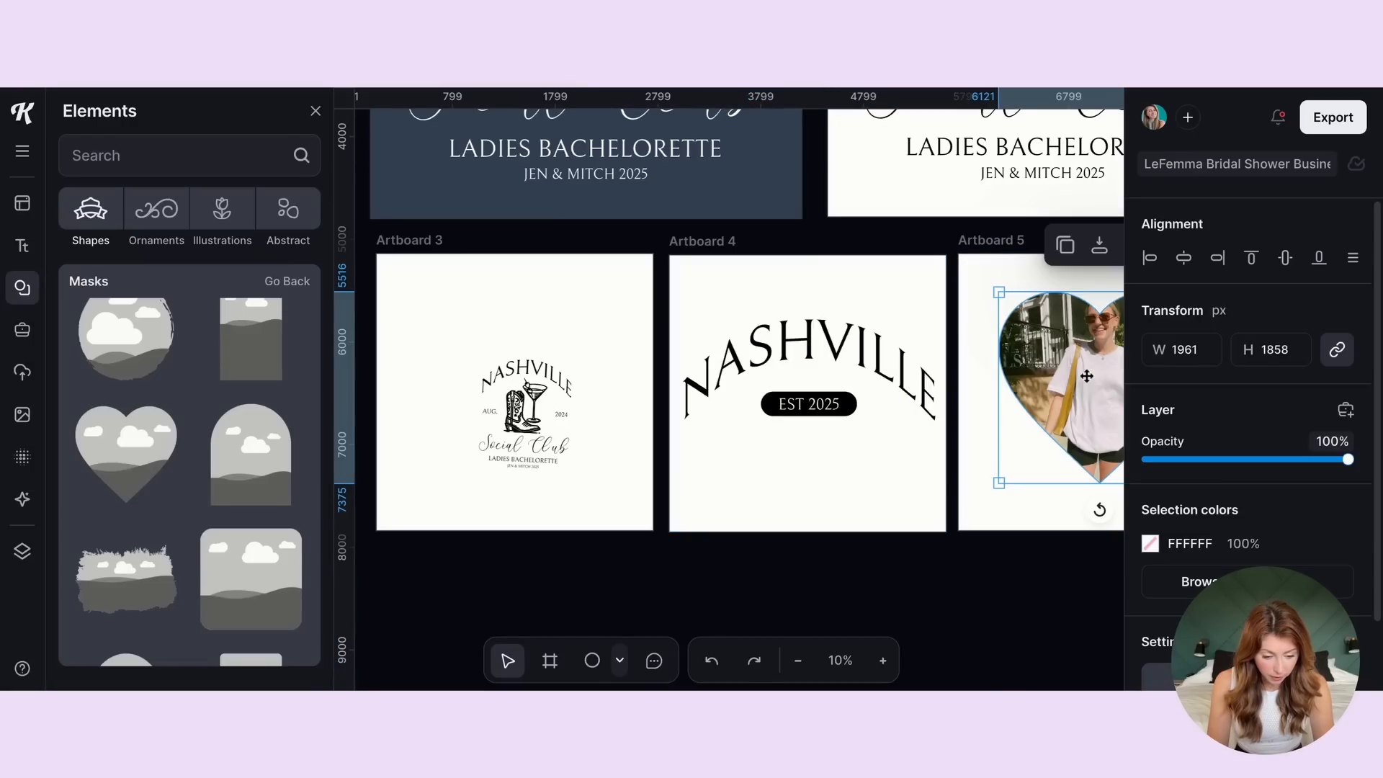
scroll(1086, 375, "right", 3)
left_click(1012, 558)
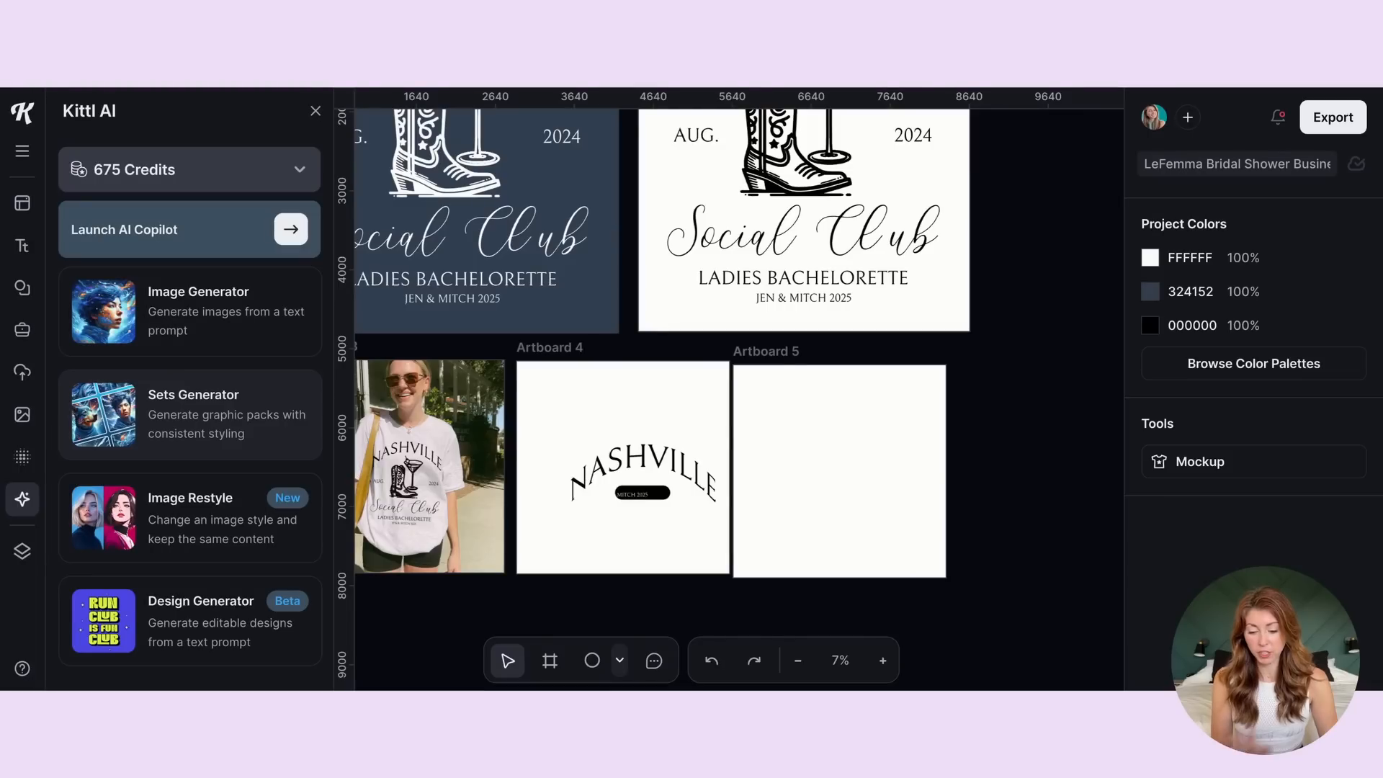
- Open the Kittl AI Sets Generator and choose the saved Watercolor style with the pink bow
left_click(194, 411)
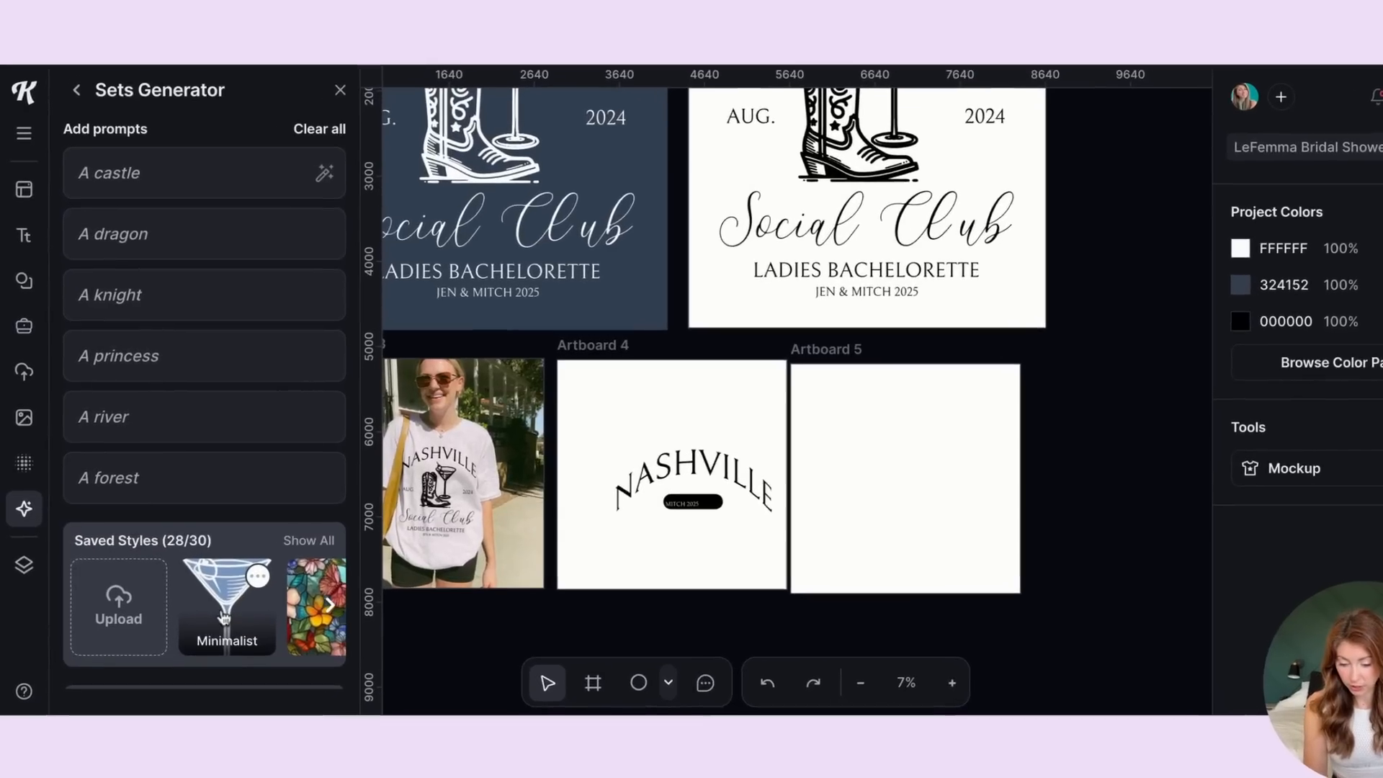
scroll(208, 603, "right", 2)
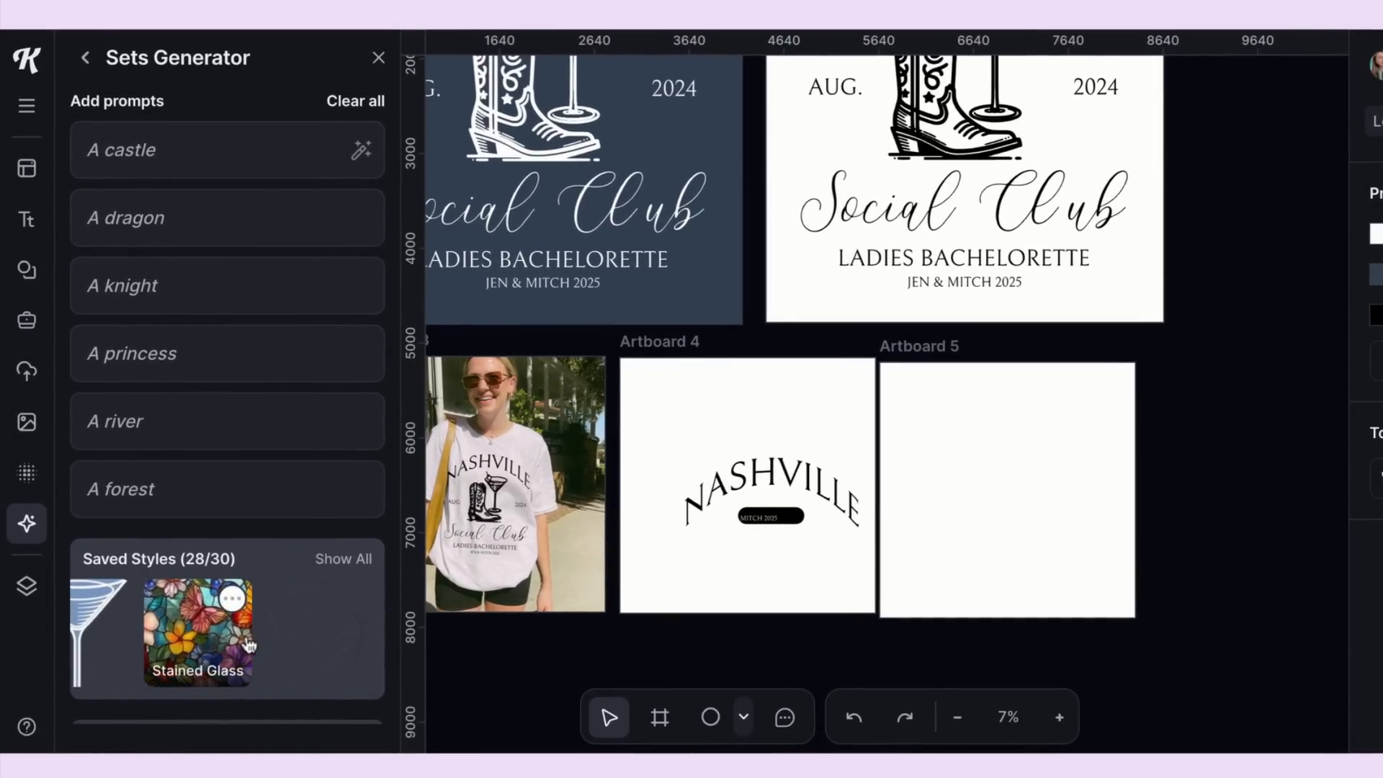
scroll(248, 643, "right", 3)
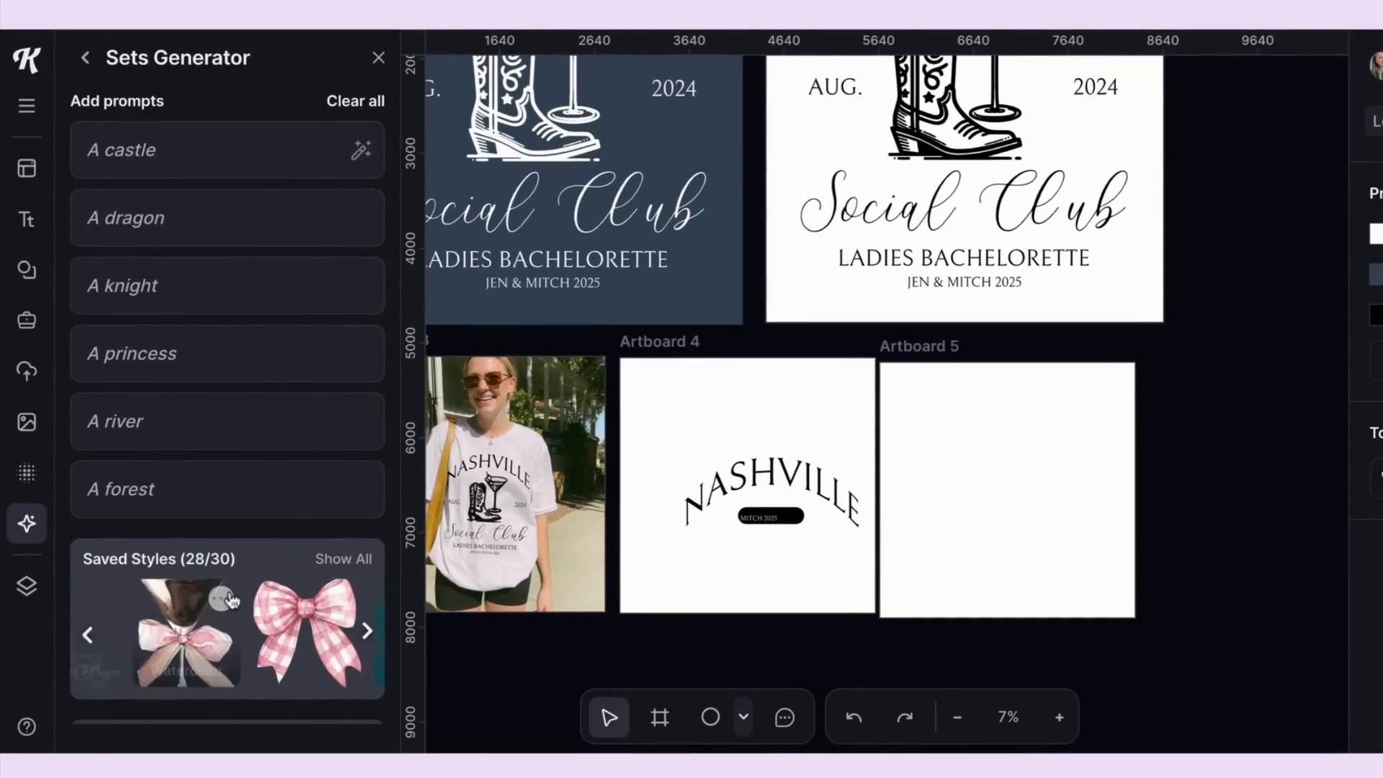
left_click(188, 649)
- Enter "martini glass" as the first set prompt and start the second prompt with "a b"
left_click(180, 153)
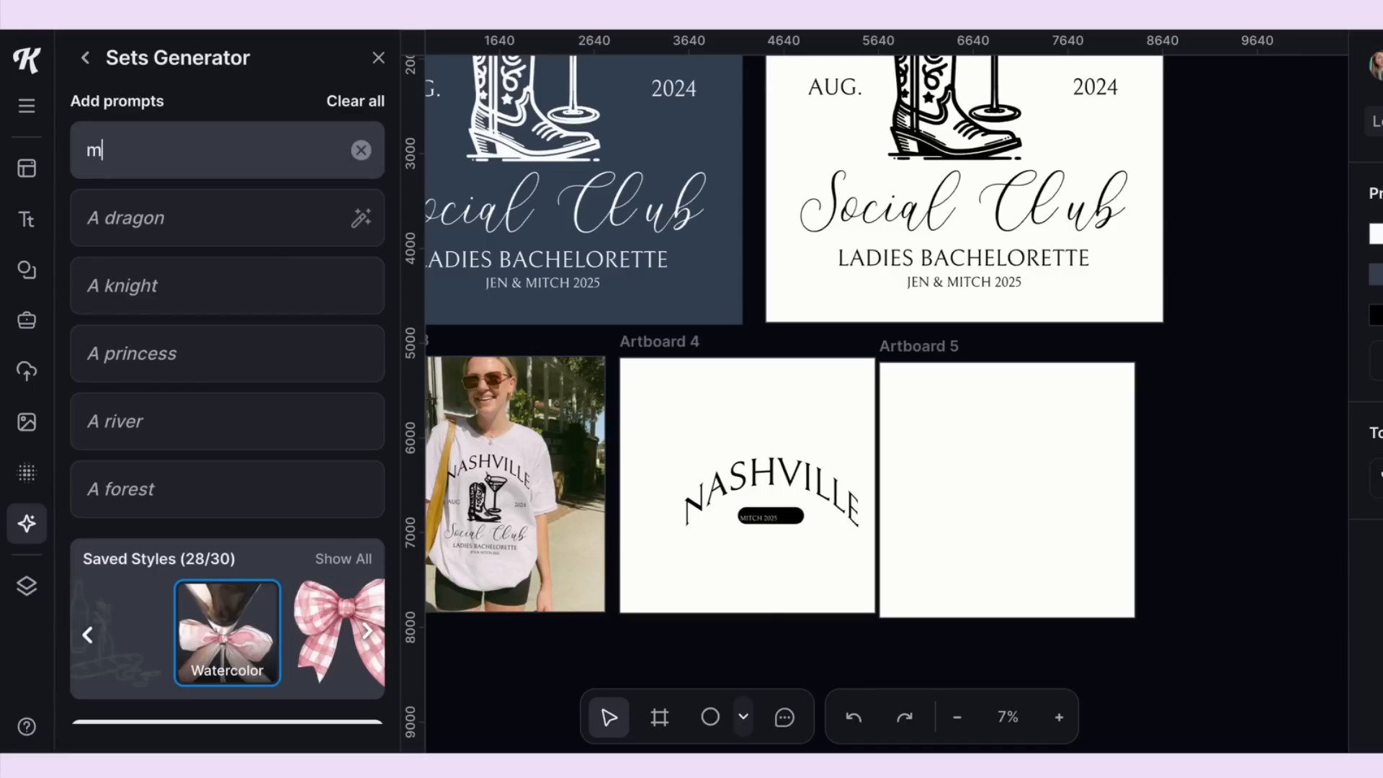
left_click(188, 209)
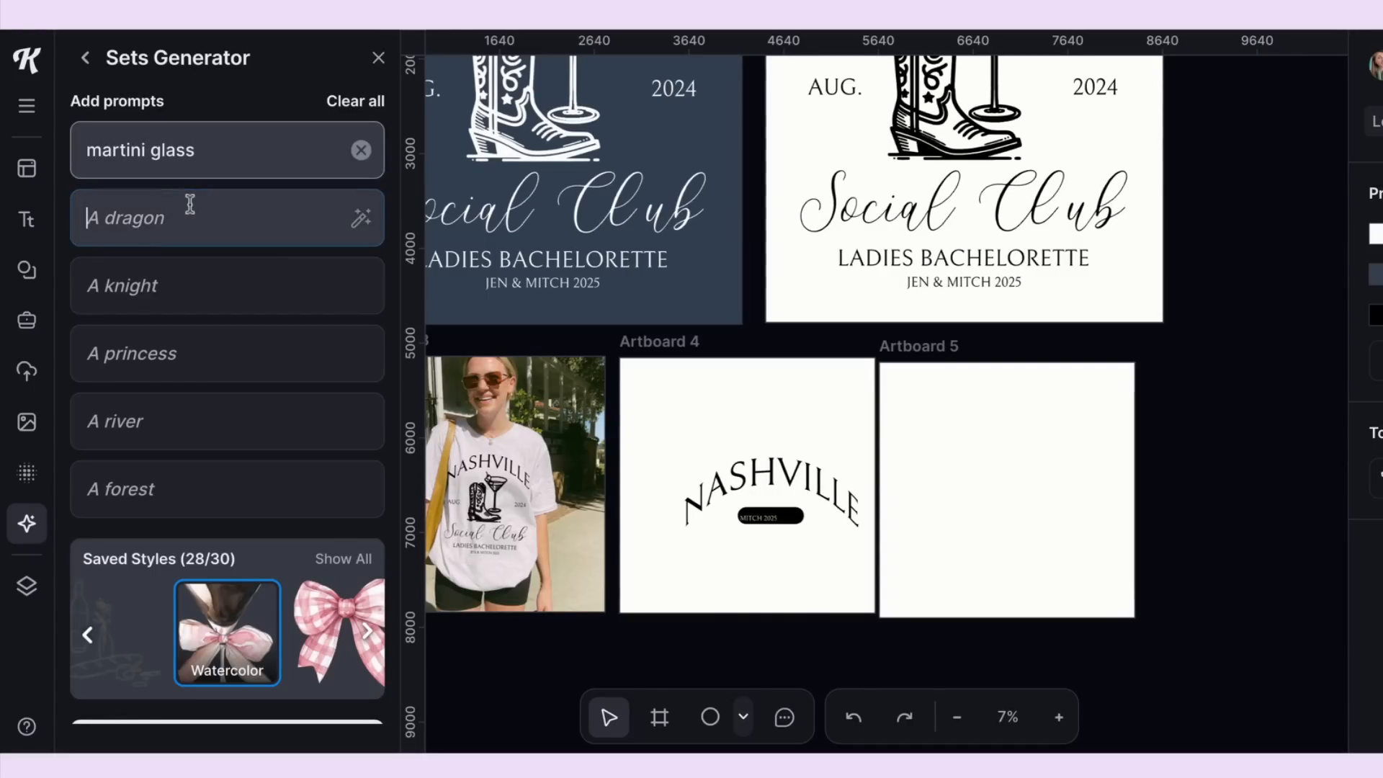
type("a b")
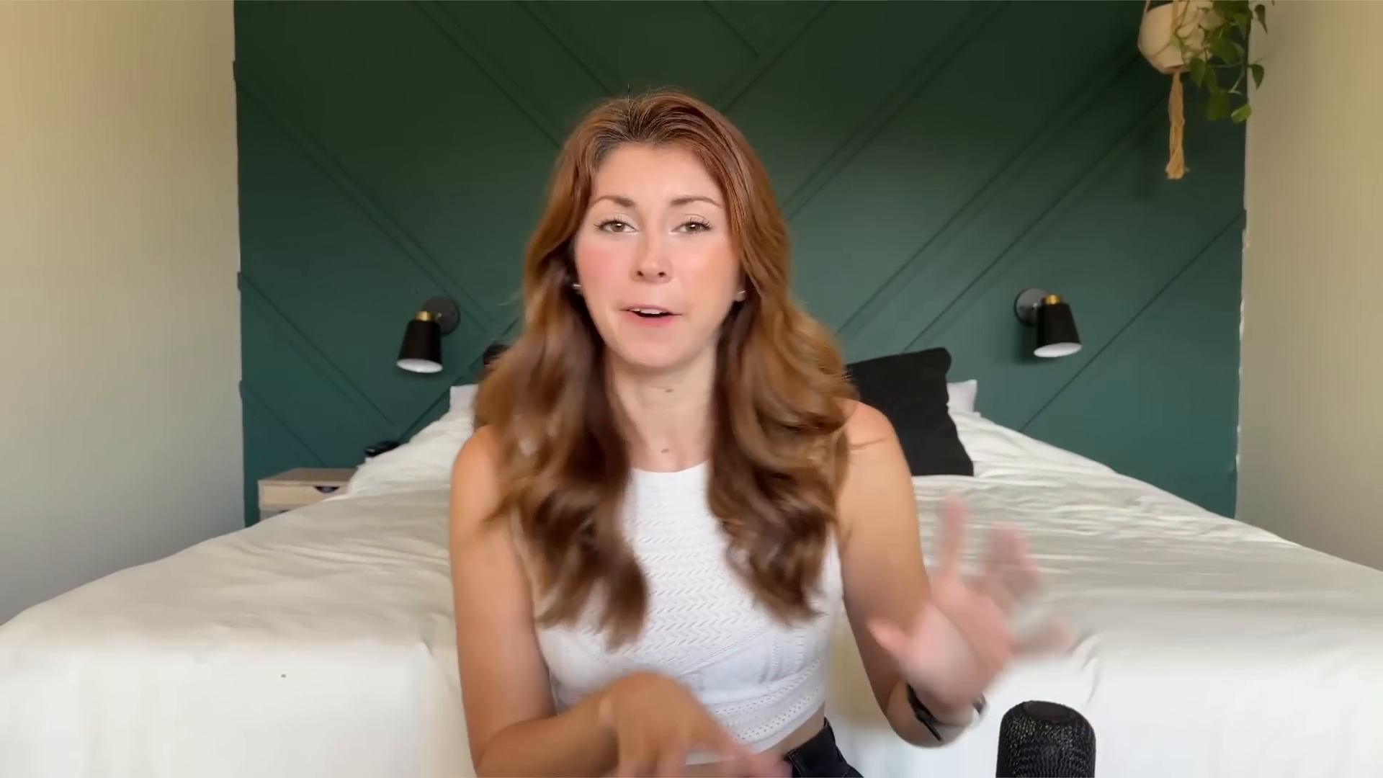